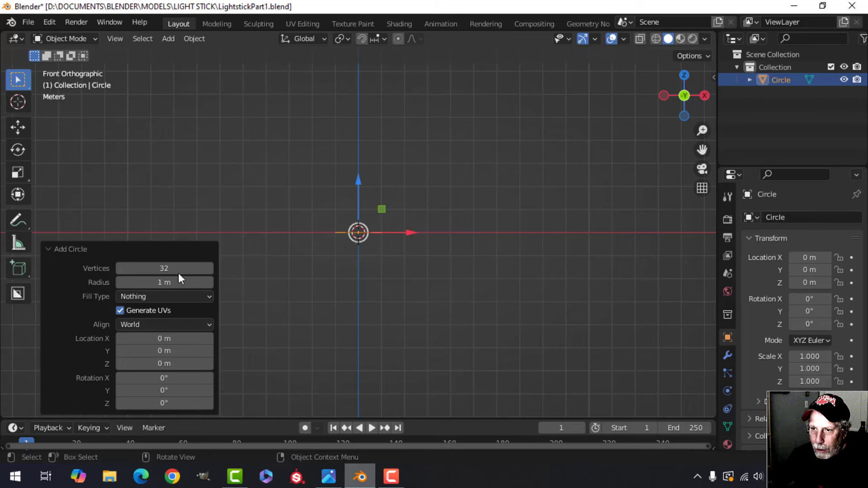
Set the new circle's vertex count to 8.
{"action": "left_click", "coordinate": [179, 269]}
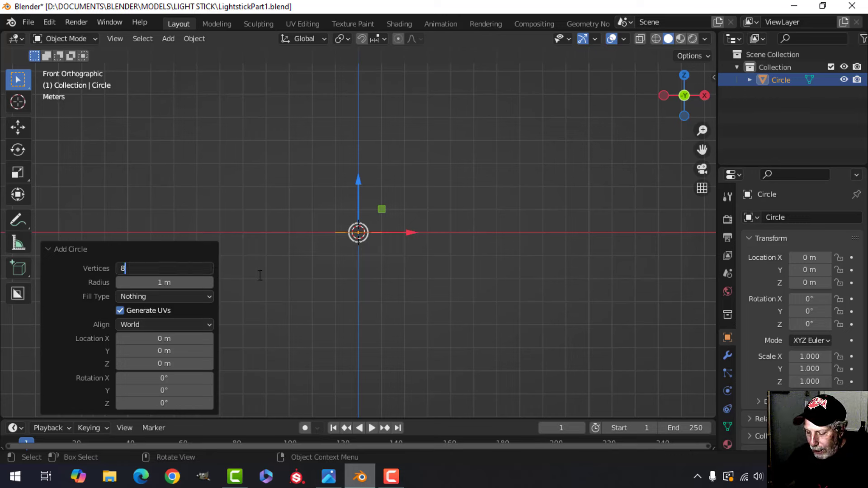
{"action": "type", "text": "8"}
{"action": "key", "text": "Return"}
{"action": "left_click", "coordinate": [165, 251]}
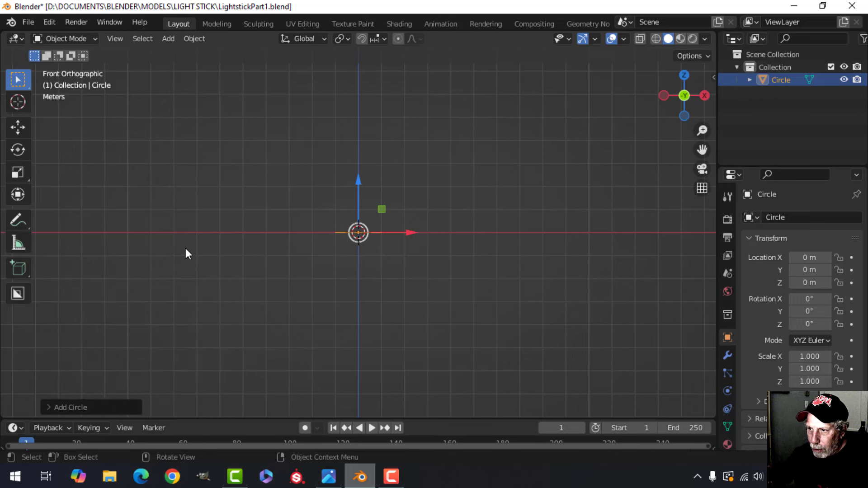
Rotate the octagon's whole outline 22 degrees in the top view in Edit Mode.
{"action": "key", "text": "KP_7"}
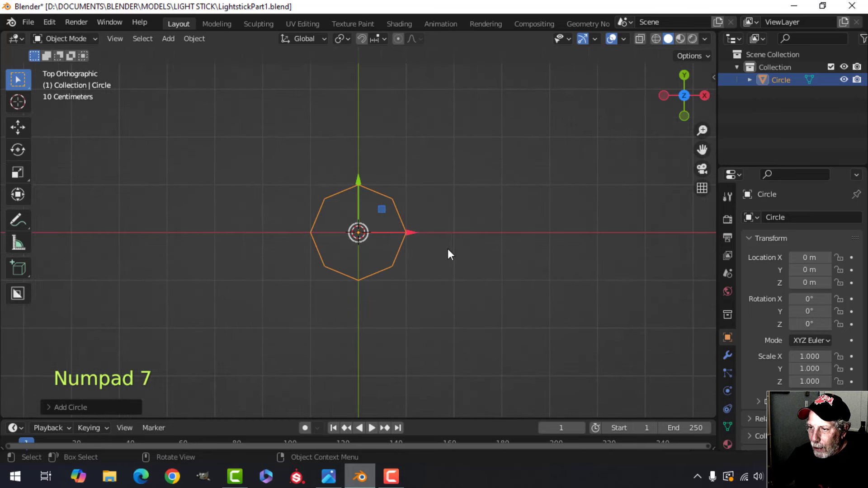
{"action": "key", "text": "Tab"}
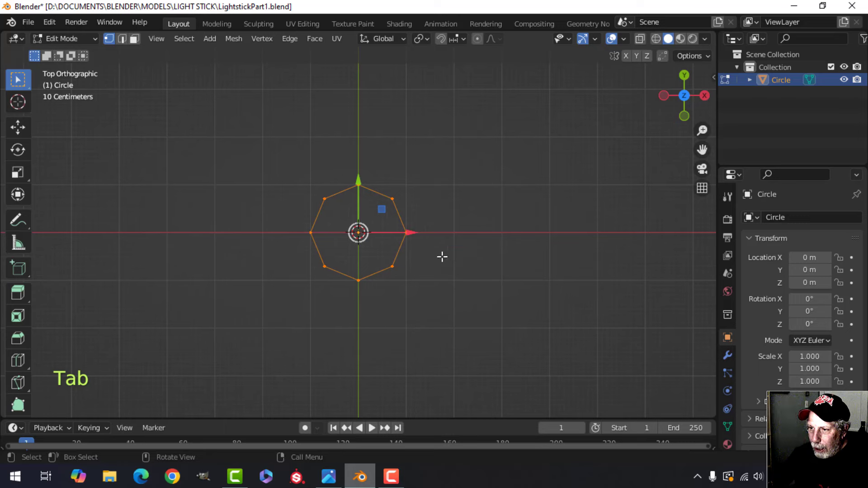
{"action": "type", "text": "r"}
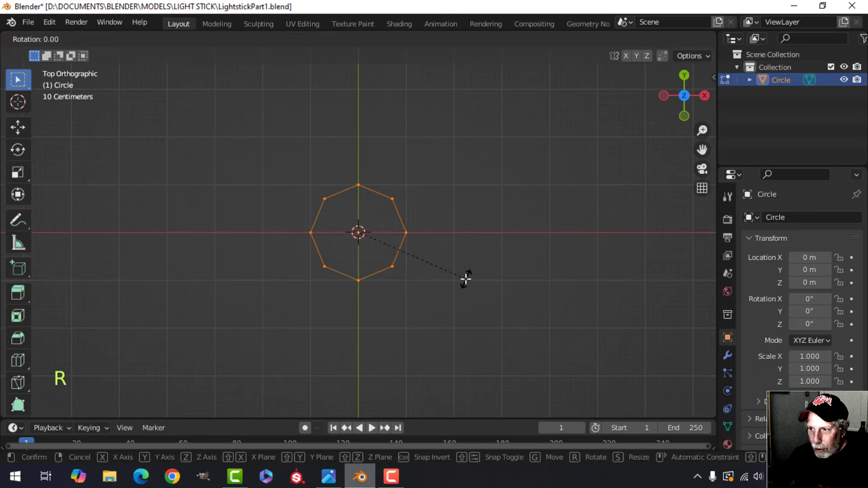
{"action": "type", "text": "22"}
{"action": "left_click", "coordinate": [351, 294]}
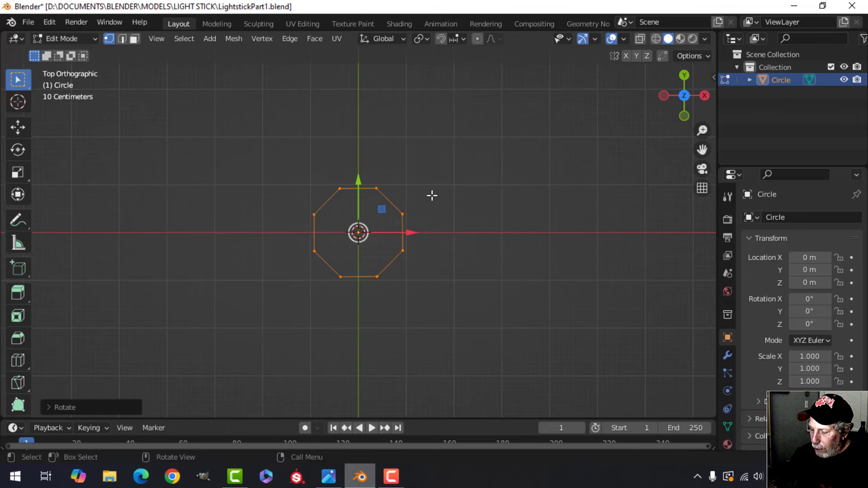
Extrude the octagon outline and raise it along Z to form a short open ring.
{"action": "key", "text": "KP_1"}
{"action": "middle_click_drag", "start_coordinate": [445, 208], "coordinate": [437, 221], "text": "shift"}
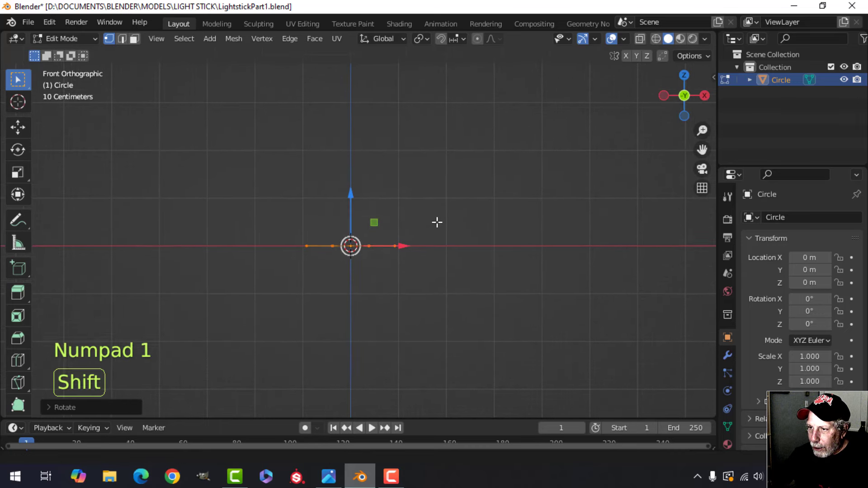
{"action": "key", "text": "e"}
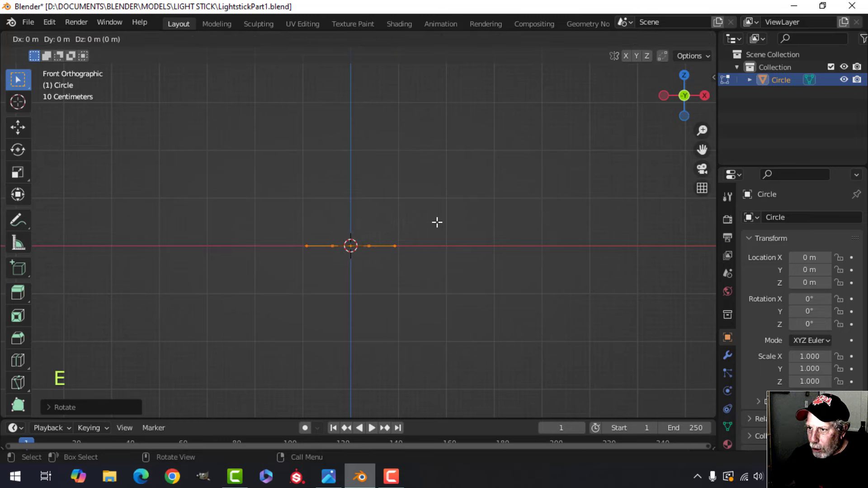
{"action": "left_click", "coordinate": [437, 222]}
{"action": "left_click_drag", "start_coordinate": [350, 193], "coordinate": [351, 168]}
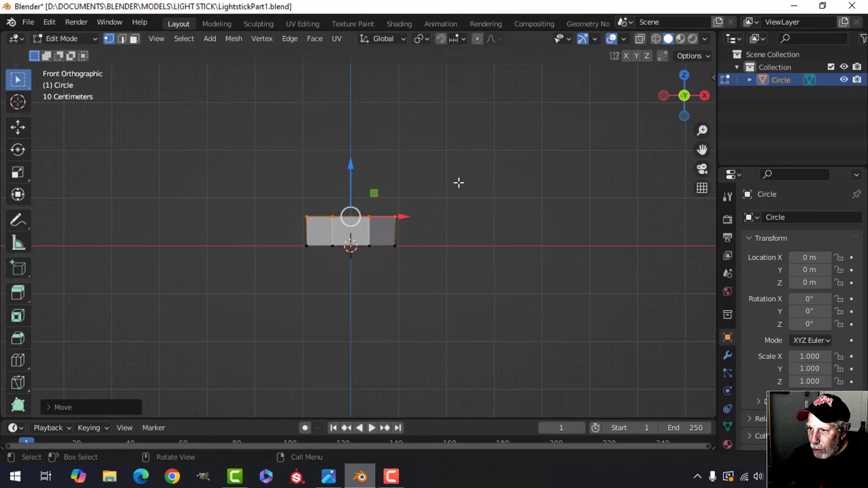
Select the ring's upper and lower edge loops and fill both openings with faces.
{"action": "middle_click_drag", "start_coordinate": [459, 184], "coordinate": [395, 226]}
{"action": "scroll", "coordinate": [397, 230], "scroll_direction": "up", "scroll_amount": 2}
{"action": "key", "text": "2"}
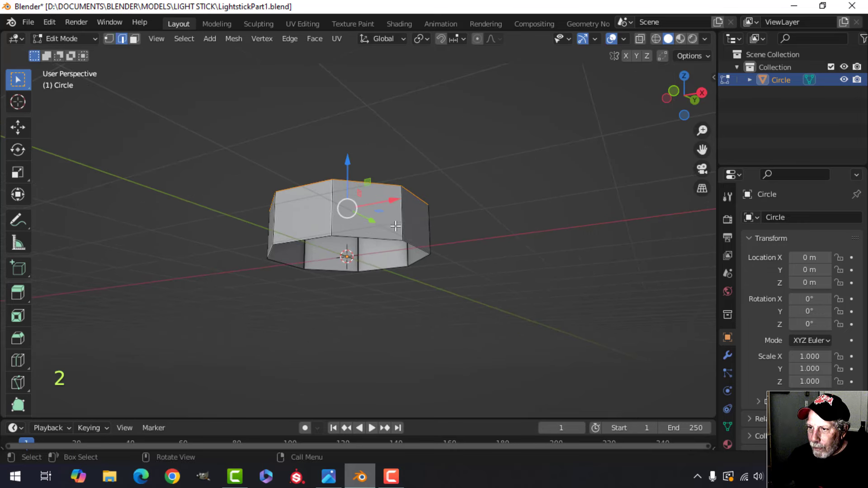
{"action": "key", "text": "shift+alt"}
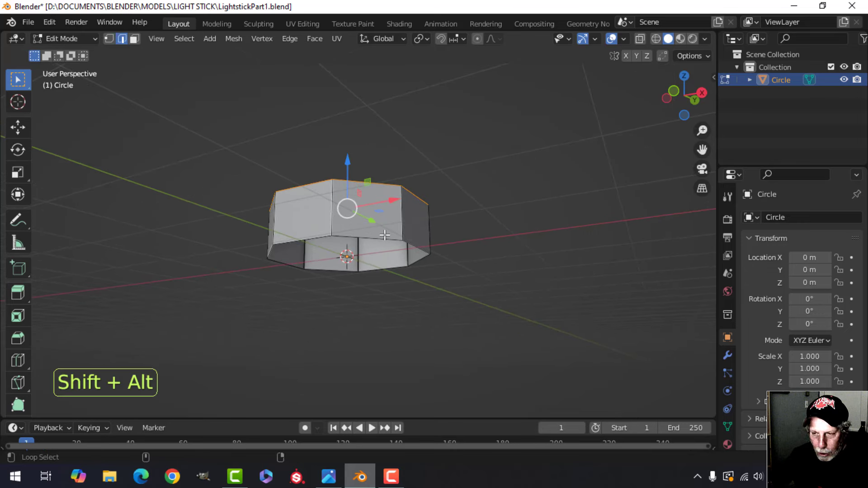
{"action": "left_click", "coordinate": [385, 235], "text": "alt+shift"}
{"action": "middle_click_drag", "start_coordinate": [416, 226], "coordinate": [441, 255]}
{"action": "mouse_move", "coordinate": [421, 203]}
{"action": "middle_mouse_down", "text": "shift"}
{"action": "mouse_move", "coordinate": [423, 231]}
{"action": "mouse_move", "coordinate": [454, 225]}
{"action": "mouse_move", "coordinate": [457, 215]}
{"action": "mouse_move", "coordinate": [455, 224]}
{"action": "mouse_move", "coordinate": [441, 205]}
{"action": "mouse_move", "coordinate": [444, 220]}
{"action": "mouse_move", "coordinate": [456, 208]}
{"action": "mouse_move", "coordinate": [412, 262]}
{"action": "mouse_move", "coordinate": [445, 178]}
{"action": "mouse_move", "coordinate": [449, 225]}
{"action": "mouse_move", "coordinate": [454, 220]}
{"action": "mouse_move", "coordinate": [441, 183]}
{"action": "mouse_move", "coordinate": [465, 188]}
{"action": "middle_mouse_up", "text": "shift"}
{"action": "key", "text": "f"}
Bevel all edges of the octagonal block about 0.032 m wide with 2 segments, and return to Object Mode.
{"action": "key", "text": "a"}
{"action": "scroll", "coordinate": [427, 201], "scroll_direction": "up", "scroll_amount": 1}
{"action": "key", "text": "ctrl+b"}
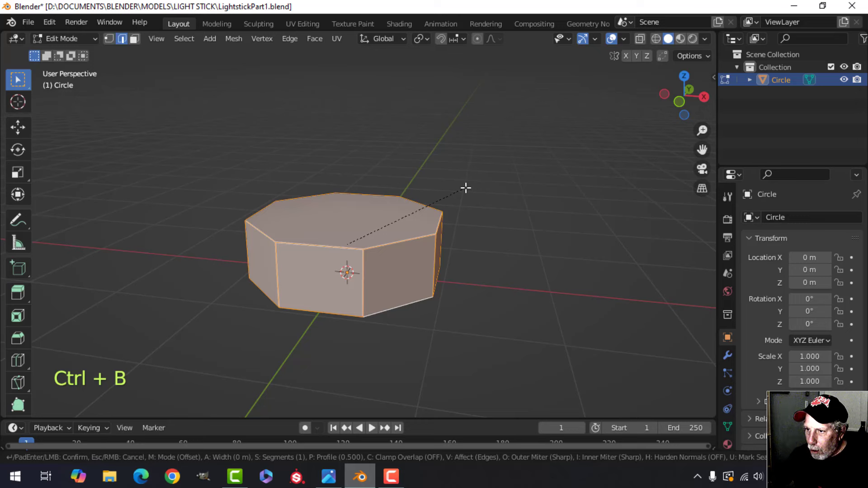
{"action": "key", "text": "shift"}
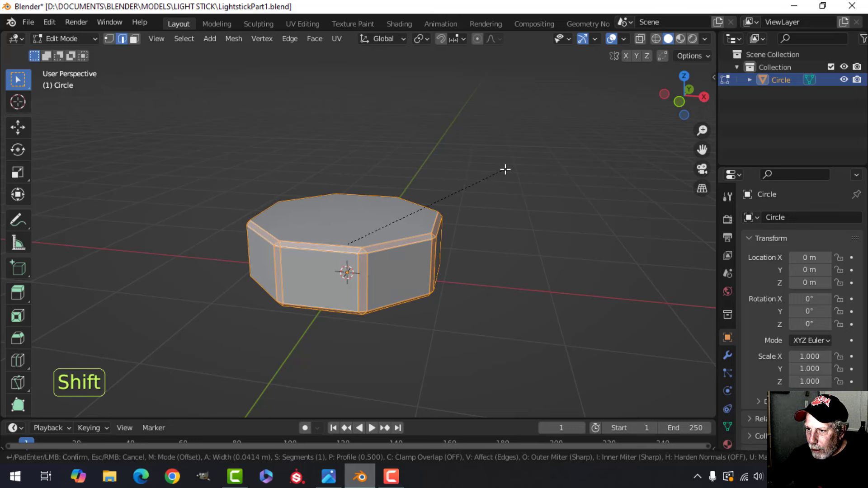
{"action": "scroll", "coordinate": [505, 169], "scroll_direction": "up", "scroll_amount": 1}
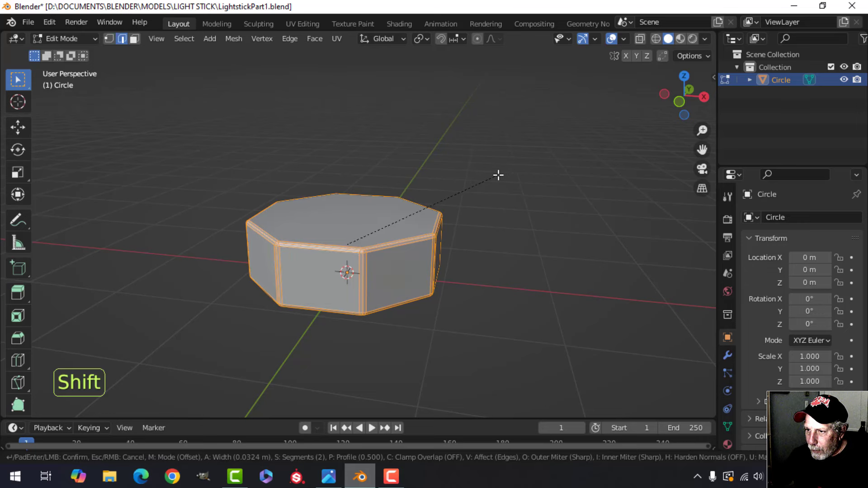
{"action": "left_click", "coordinate": [497, 176]}
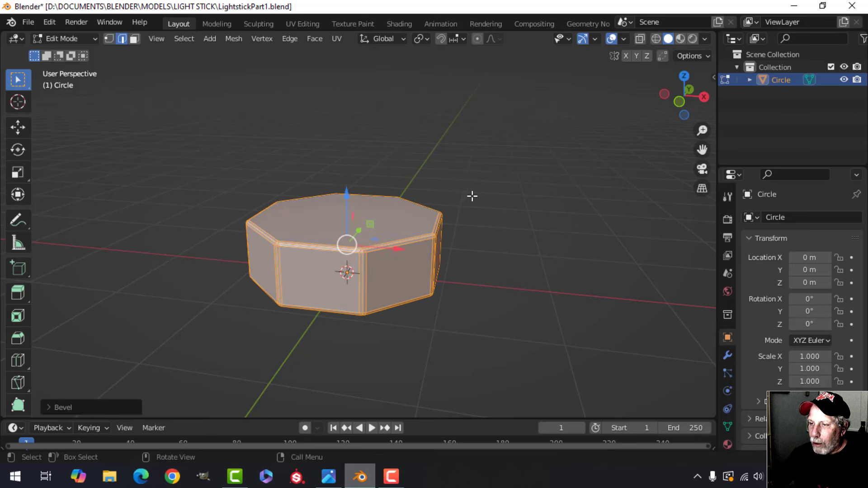
{"action": "key", "text": "Tab"}
{"action": "mouse_move", "coordinate": [471, 195]}
{"action": "middle_mouse_down"}
{"action": "mouse_move", "coordinate": [457, 225]}
{"action": "mouse_move", "coordinate": [454, 186]}
{"action": "mouse_move", "coordinate": [462, 199]}
{"action": "middle_mouse_up"}
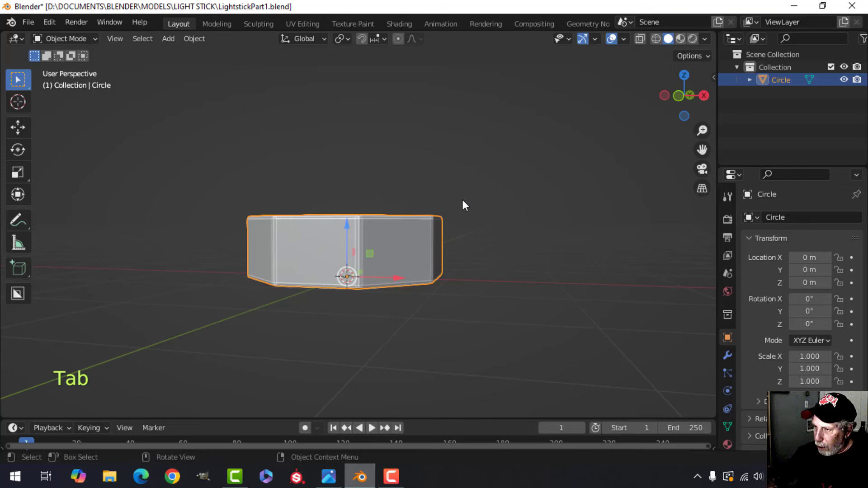
Check the light stick reference image, and add a UV sphere with 16 segments at the origin.
{"action": "key", "text": "KP_1"}
{"action": "scroll", "coordinate": [406, 270], "scroll_direction": "down", "scroll_amount": 1}
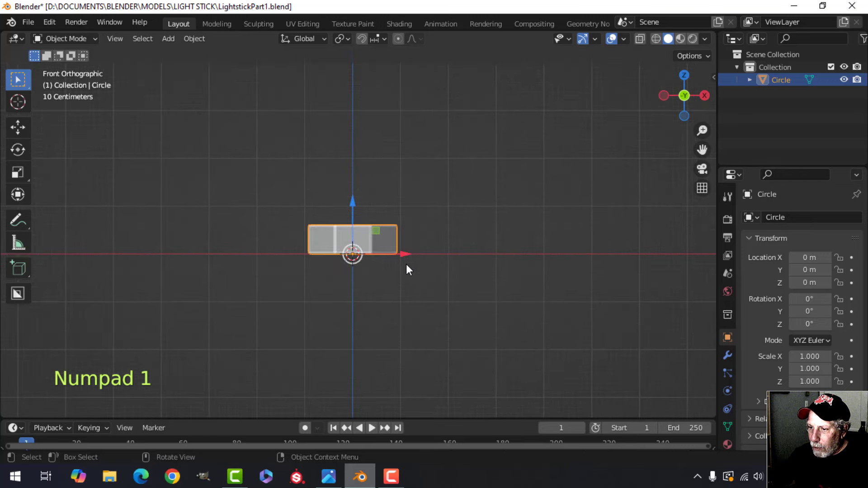
{"action": "left_click", "coordinate": [329, 475]}
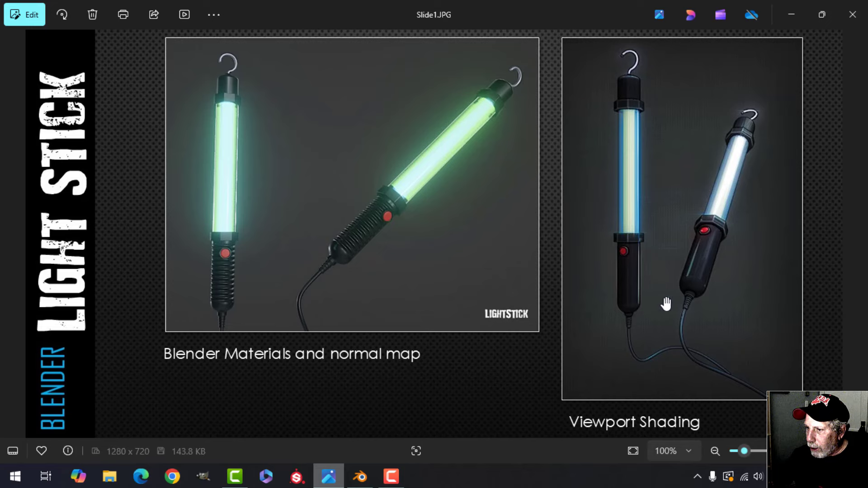
{"action": "left_click", "coordinate": [359, 476]}
{"action": "middle_click_drag", "start_coordinate": [391, 308], "coordinate": [394, 284], "text": "shift"}
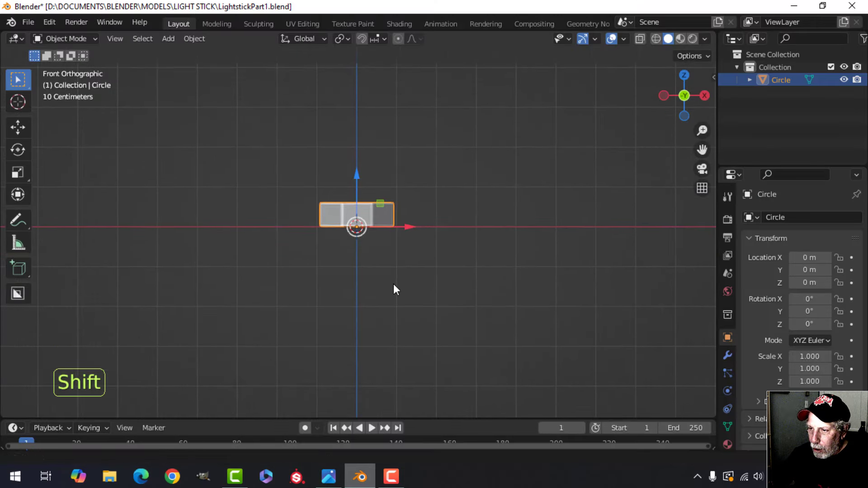
{"action": "key", "text": "shift+a"}
{"action": "mouse_move", "coordinate": [351, 190]}
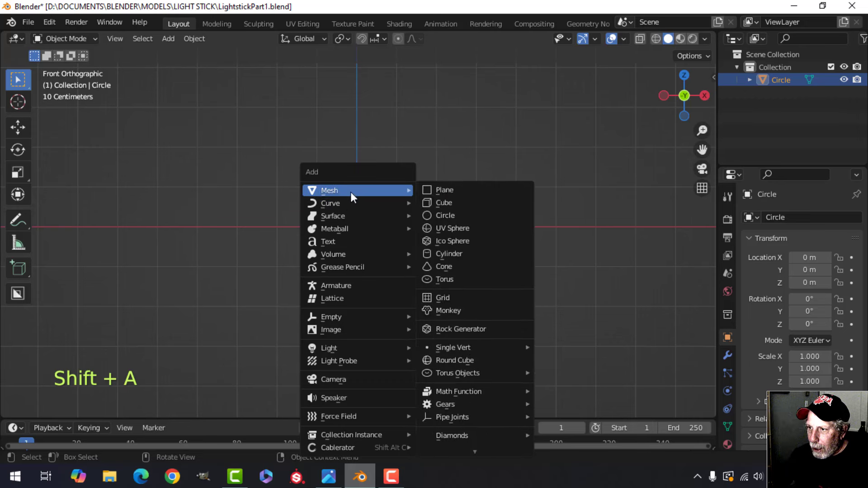
{"action": "left_click", "coordinate": [449, 228]}
{"action": "left_click", "coordinate": [71, 407]}
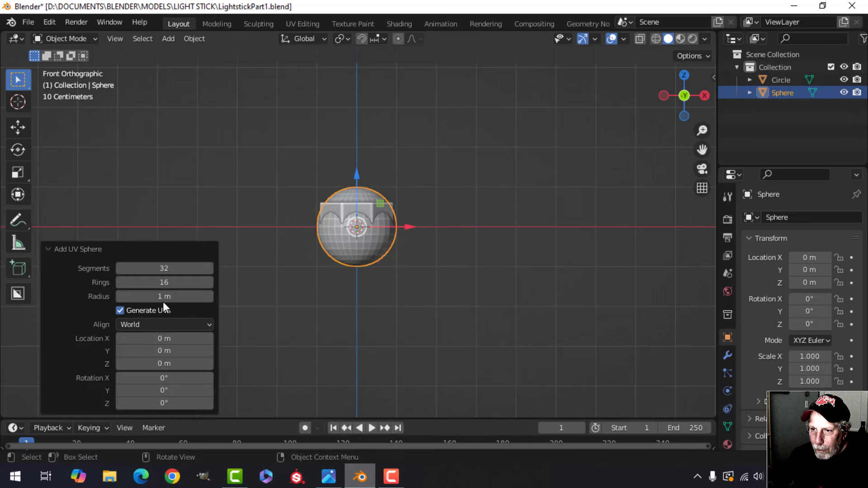
{"action": "left_click", "coordinate": [167, 268]}
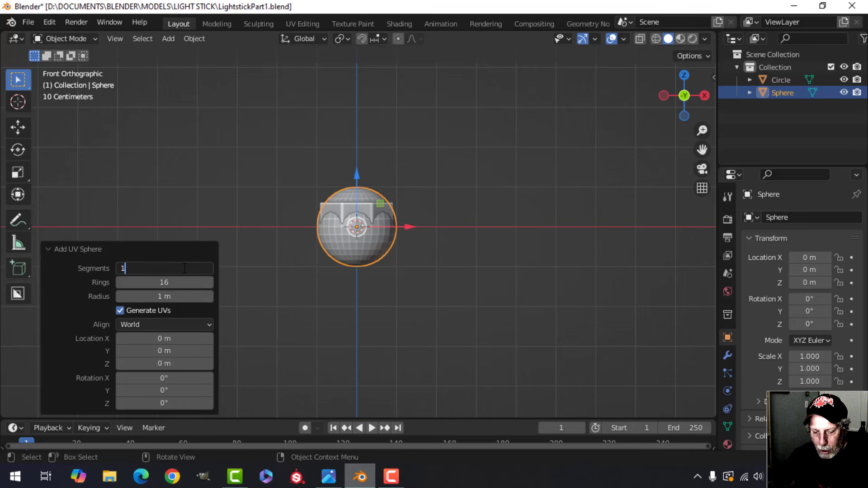
{"action": "key", "text": "Return"}
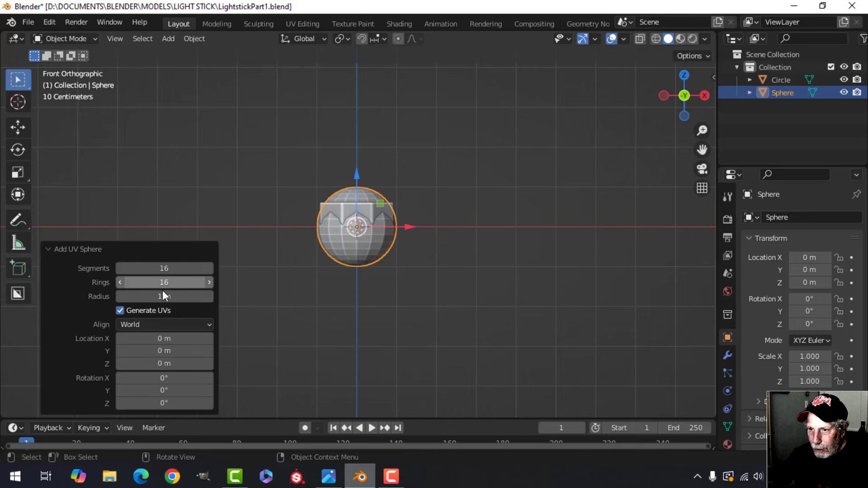
{"action": "left_click", "coordinate": [156, 248]}
Scale the sphere's mesh to about 0.80 in Edit Mode so it is narrower than the octagonal block.
{"action": "scroll", "coordinate": [418, 281], "scroll_direction": "up", "scroll_amount": 2}
{"action": "scroll", "coordinate": [417, 281], "scroll_direction": "up", "scroll_amount": 1}
{"action": "key", "text": "Tab"}
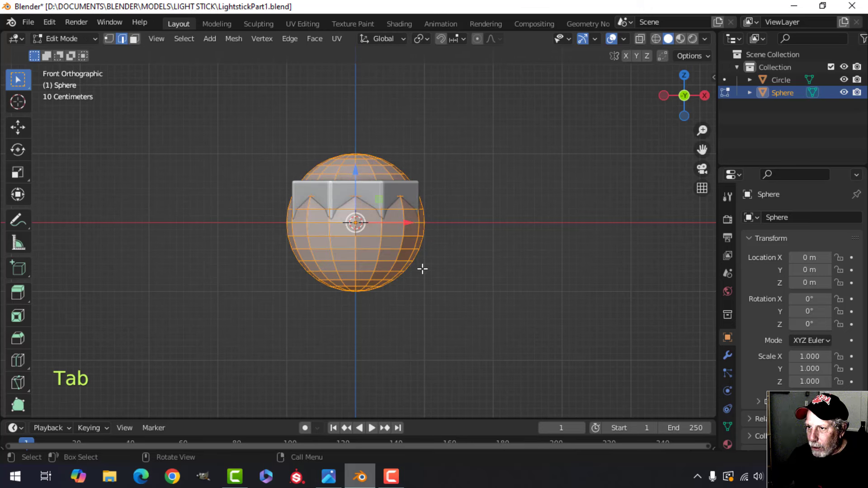
{"action": "key", "text": "s"}
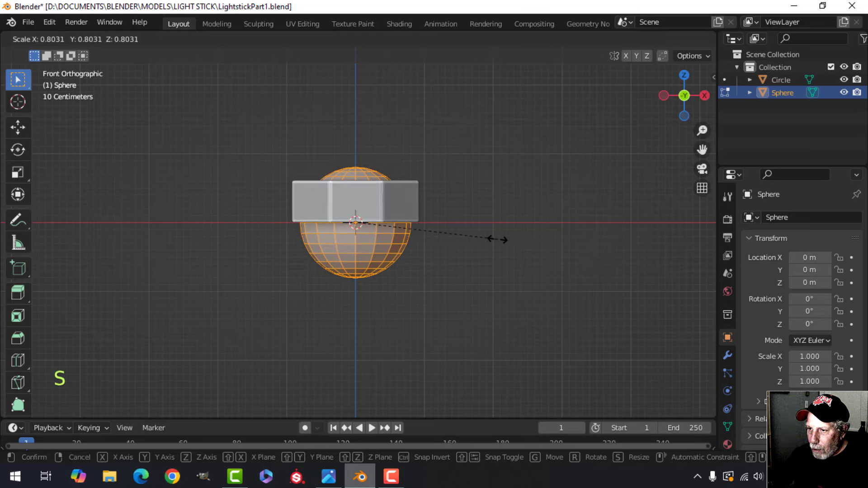
{"action": "left_click", "coordinate": [480, 240]}
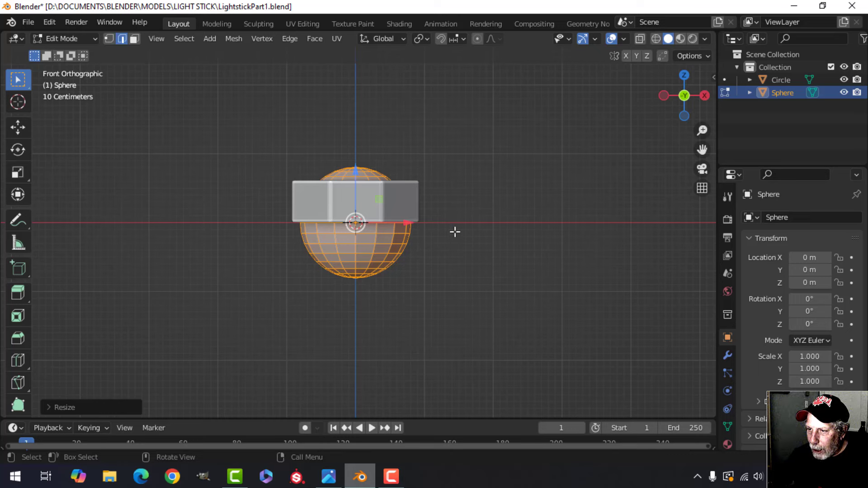
Switch to wireframe shading and delete the sphere's vertices above its equator, leaving the lower half.
{"action": "key", "text": "z"}
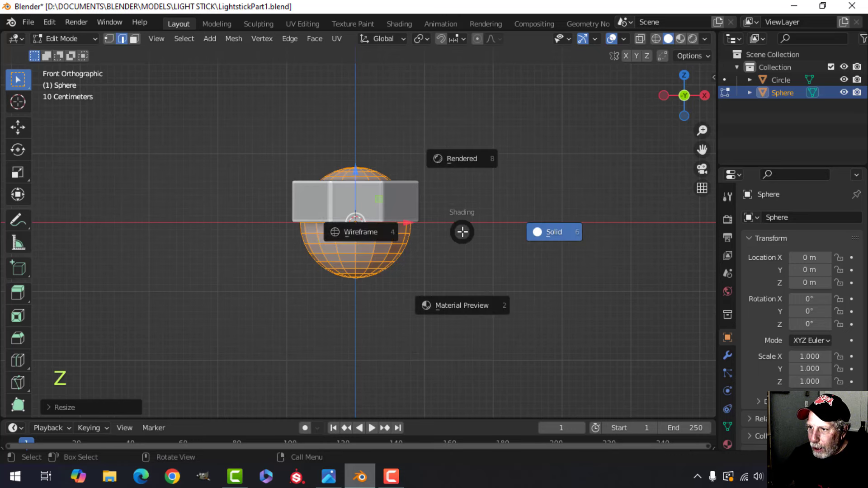
{"action": "left_click", "coordinate": [388, 235]}
{"action": "key", "text": "KP_1"}
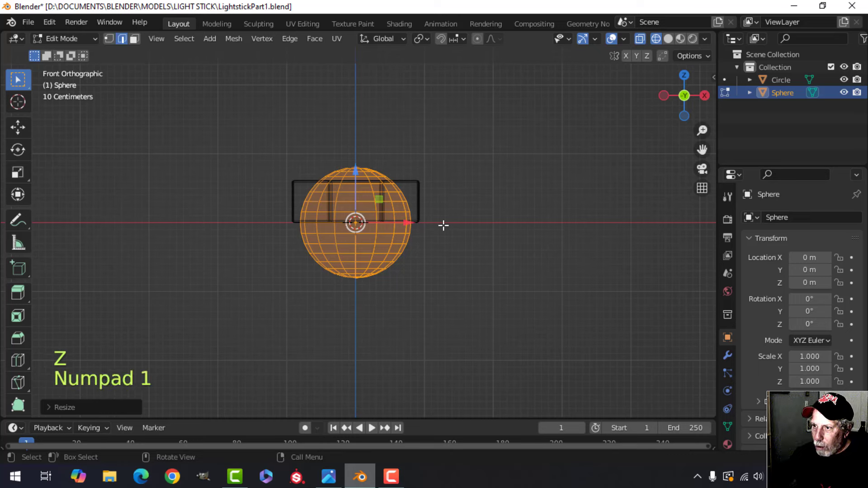
{"action": "key", "text": "1"}
{"action": "key", "text": "alt+a"}
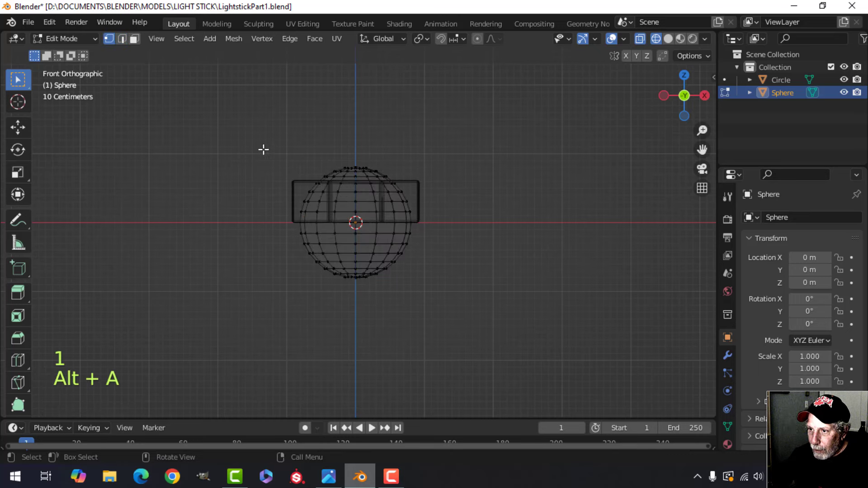
{"action": "key", "text": "b"}
{"action": "left_click_drag", "start_coordinate": [209, 118], "coordinate": [464, 219]}
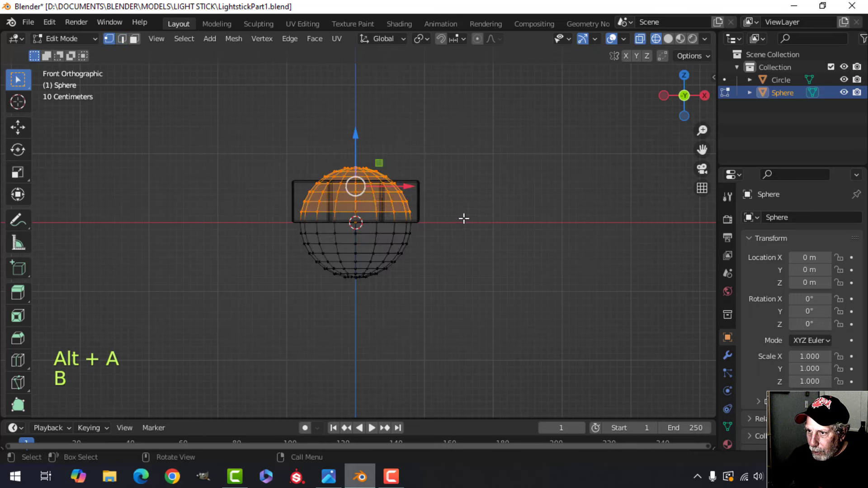
{"action": "key", "text": "x"}
{"action": "left_click", "coordinate": [456, 220]}
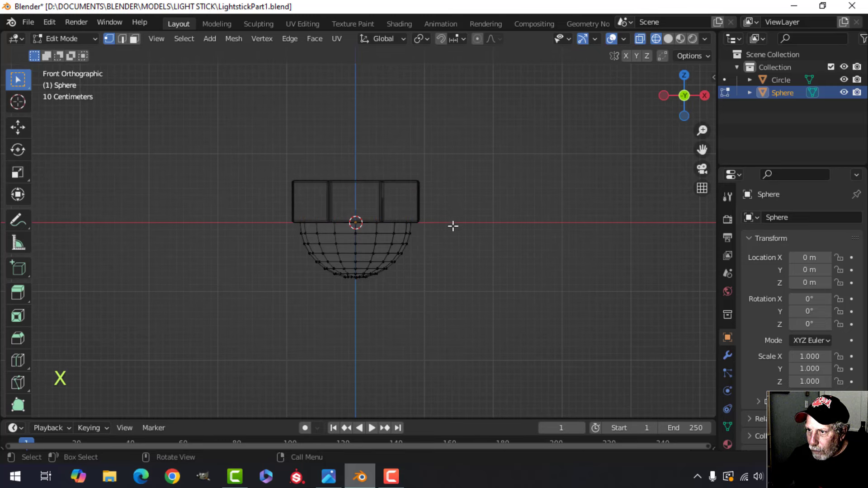
Move the whole hemisphere down along Z, well below the octagonal block.
{"action": "key", "text": "a"}
{"action": "scroll", "coordinate": [442, 245], "scroll_direction": "down", "scroll_amount": 3}
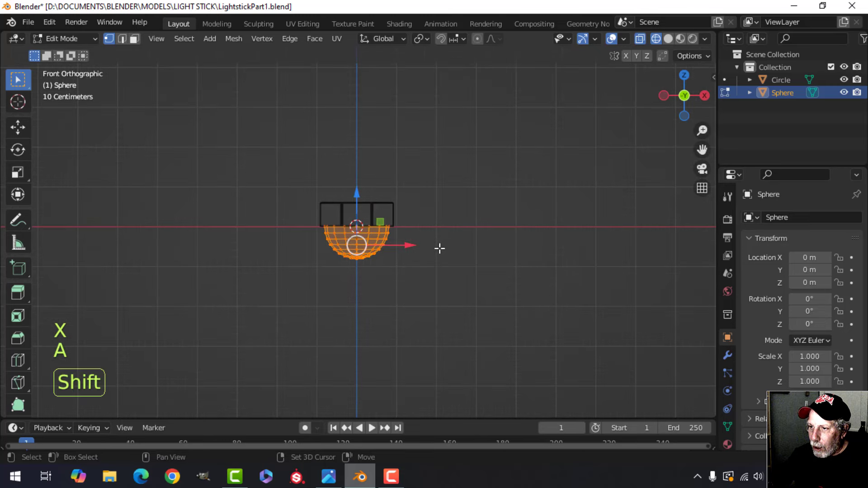
{"action": "middle_click_drag", "start_coordinate": [439, 248], "coordinate": [454, 214], "text": "shift"}
{"action": "left_click_drag", "start_coordinate": [377, 160], "coordinate": [383, 300]}
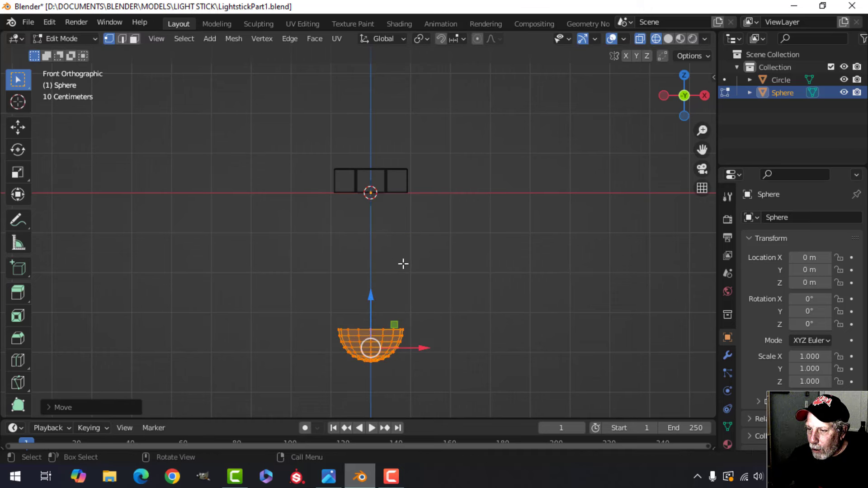
Extrude the hemisphere's open top edge loop straight up along Z to meet the underside of the octagonal block.
{"action": "key", "text": "alt+a"}
{"action": "middle_click_drag", "start_coordinate": [430, 271], "coordinate": [438, 228], "text": "shift"}
{"action": "scroll", "coordinate": [429, 246], "scroll_direction": "up", "scroll_amount": 2}
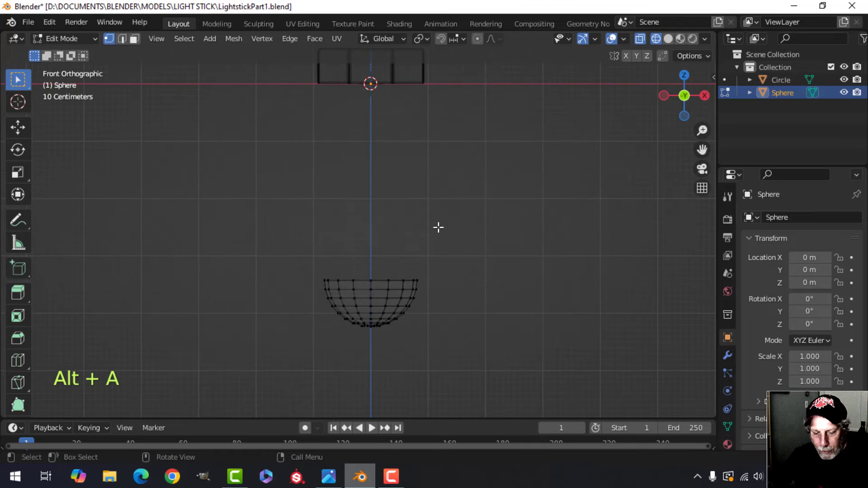
{"action": "key", "text": "2"}
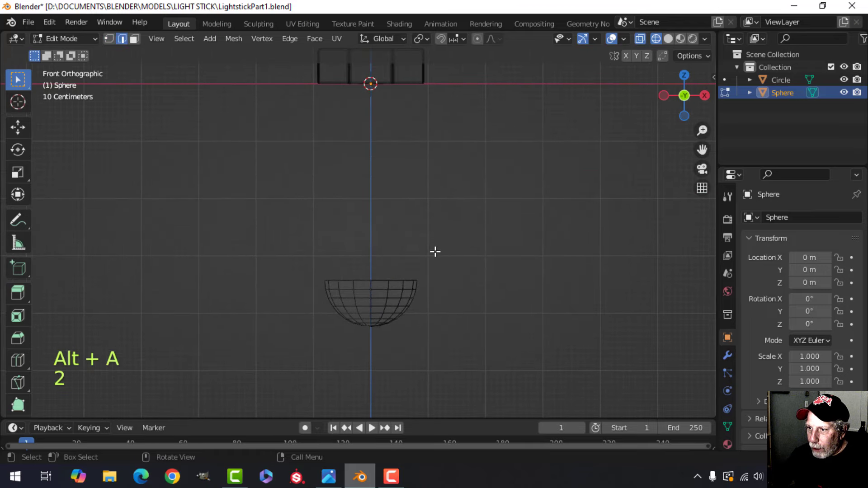
{"action": "left_click", "coordinate": [381, 281], "text": "alt+shift"}
{"action": "middle_click_drag", "start_coordinate": [442, 236], "coordinate": [402, 269]}
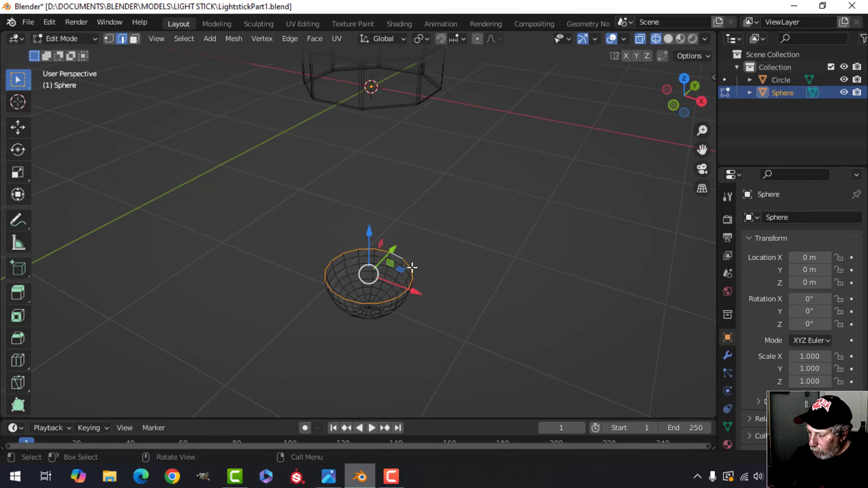
{"action": "key", "text": "KP_1"}
{"action": "scroll", "coordinate": [424, 235], "scroll_direction": "down", "scroll_amount": 3}
{"action": "middle_click_drag", "start_coordinate": [424, 235], "coordinate": [444, 244], "text": "shift"}
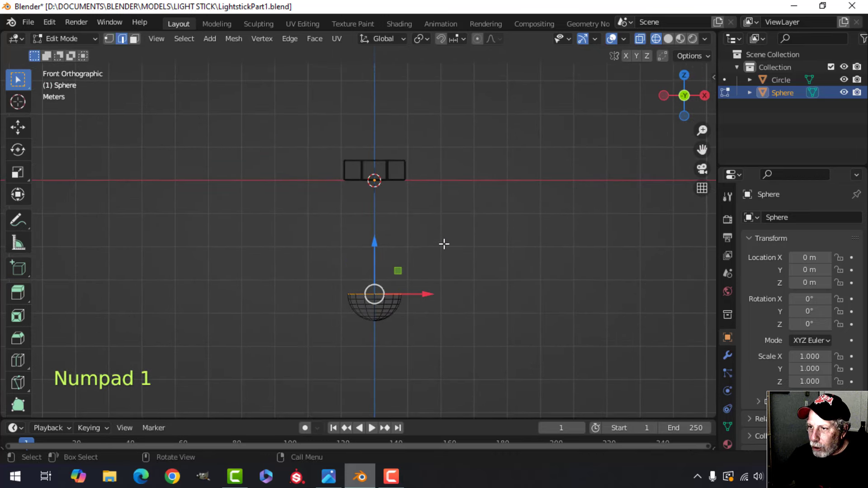
{"action": "key", "text": "e"}
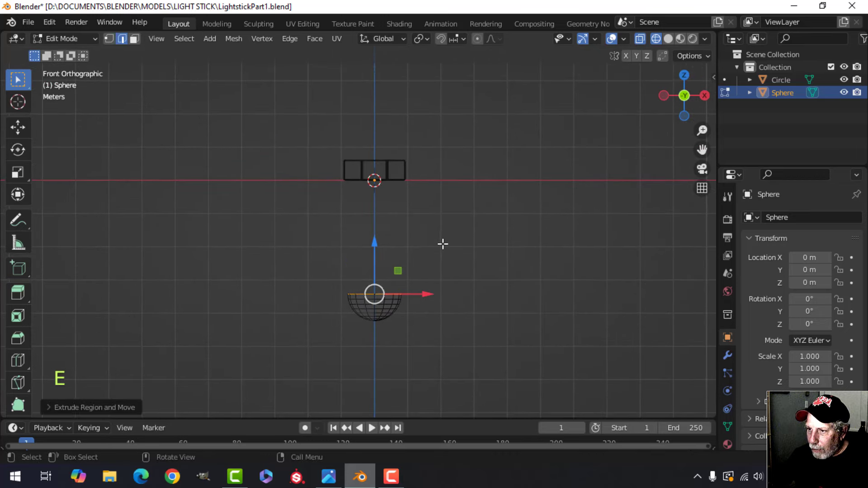
{"action": "left_click_drag", "start_coordinate": [377, 239], "coordinate": [391, 122]}
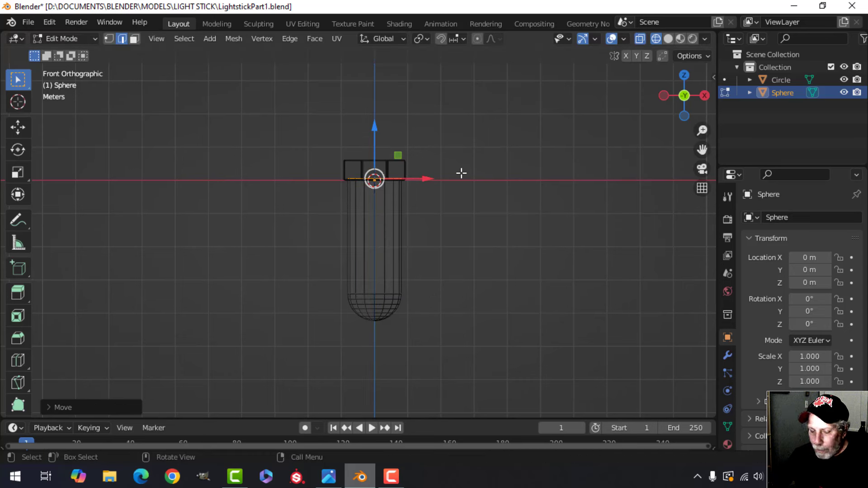
Return to solid shading in Object Mode and shade the handle smooth.
{"action": "key", "text": "alt+a"}
{"action": "key", "text": "z"}
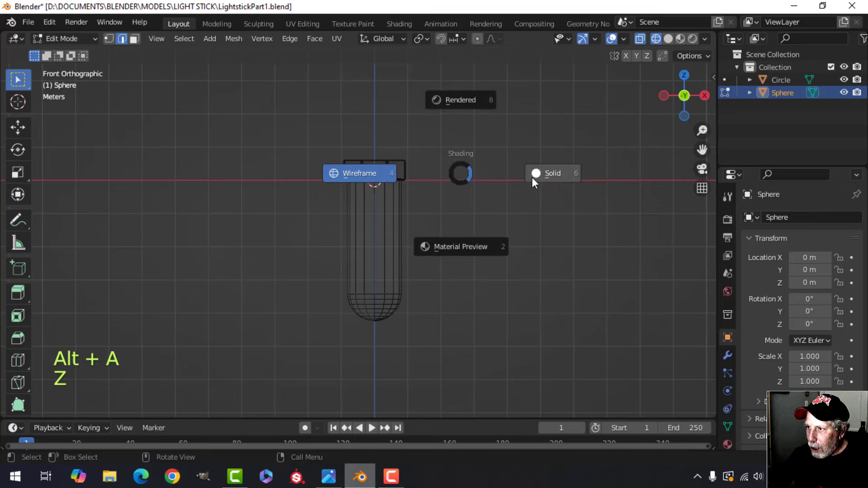
{"action": "left_click", "coordinate": [526, 178]}
{"action": "key", "text": "Tab"}
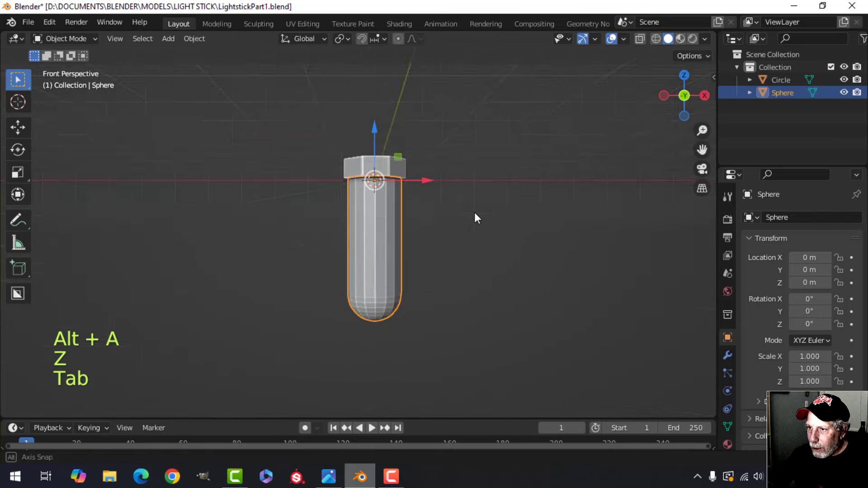
{"action": "key", "text": "alt+a"}
{"action": "middle_click_drag", "start_coordinate": [474, 215], "coordinate": [421, 202]}
{"action": "scroll", "coordinate": [432, 224], "scroll_direction": "down", "scroll_amount": 1}
{"action": "left_click", "coordinate": [373, 189]}
{"action": "right_click", "coordinate": [373, 188]}
{"action": "left_click", "coordinate": [373, 188]}
{"action": "key", "text": "alt+a"}
Compare the handle with the reference image, and lengthen it by moving its rounded end down along Z in wireframe.
{"action": "left_click", "coordinate": [382, 203]}
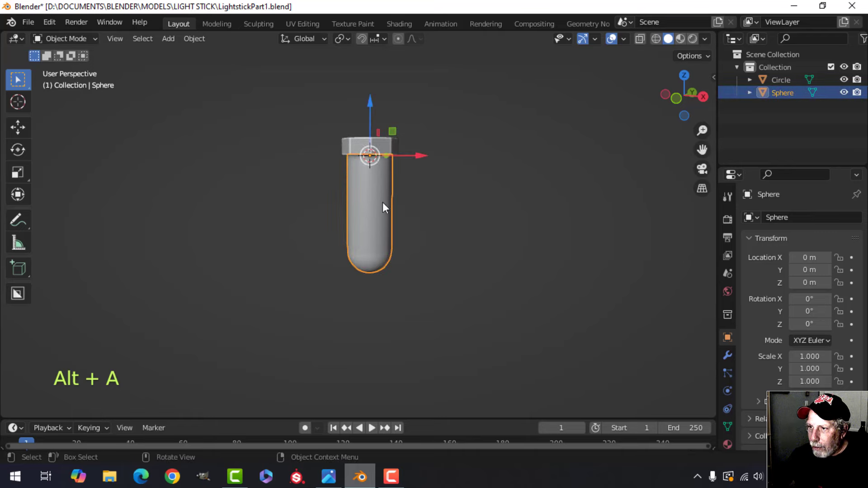
{"action": "key", "text": "KP_1"}
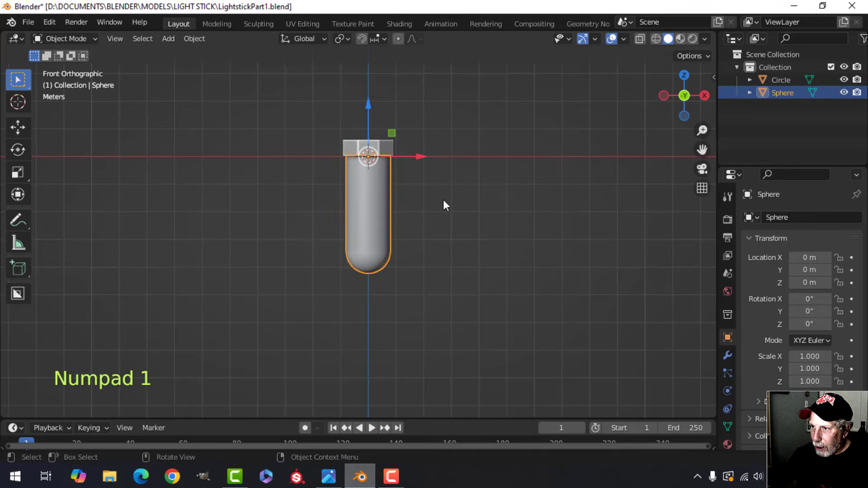
{"action": "left_click", "coordinate": [329, 477]}
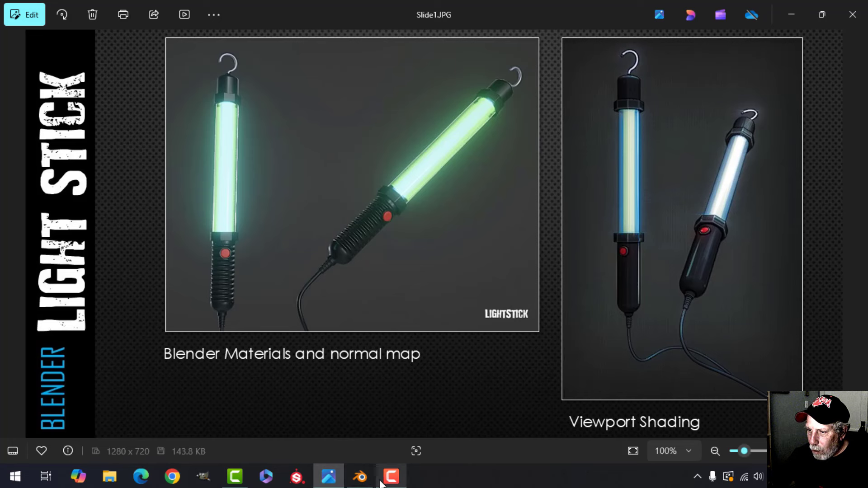
{"action": "left_click", "coordinate": [360, 477]}
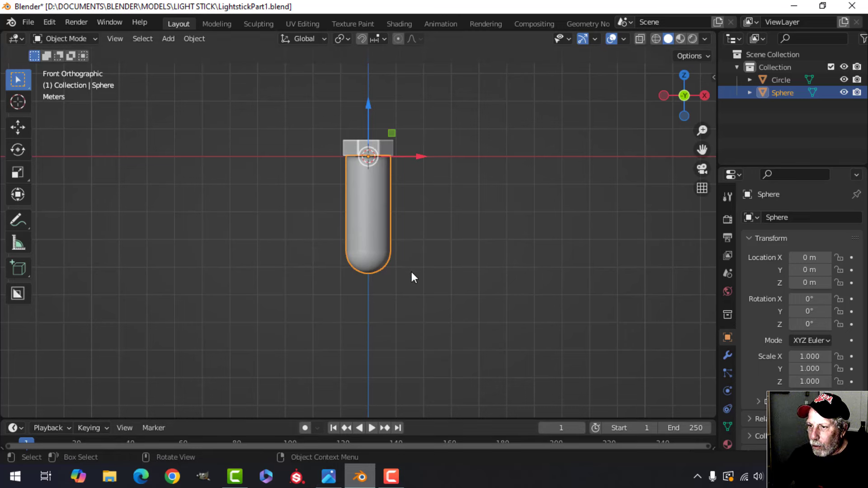
{"action": "key", "text": "Tab"}
{"action": "key", "text": "z"}
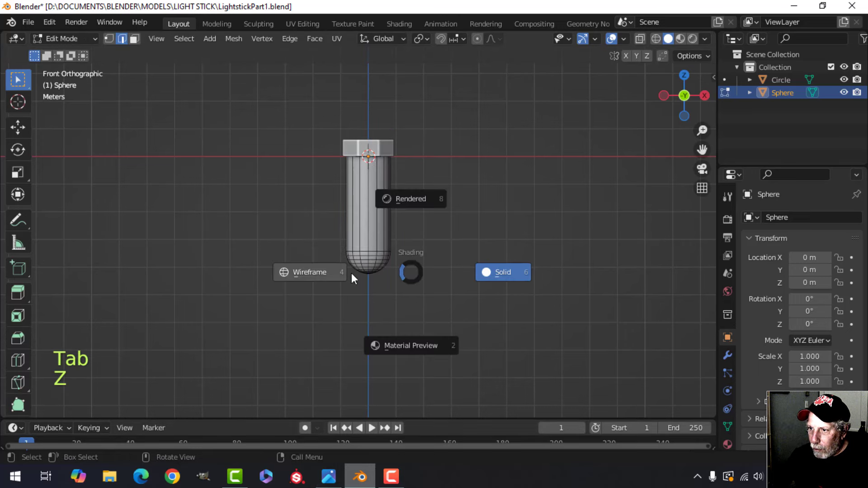
{"action": "left_click", "coordinate": [351, 273]}
{"action": "key", "text": "b"}
{"action": "left_click_drag", "start_coordinate": [458, 325], "coordinate": [317, 246]}
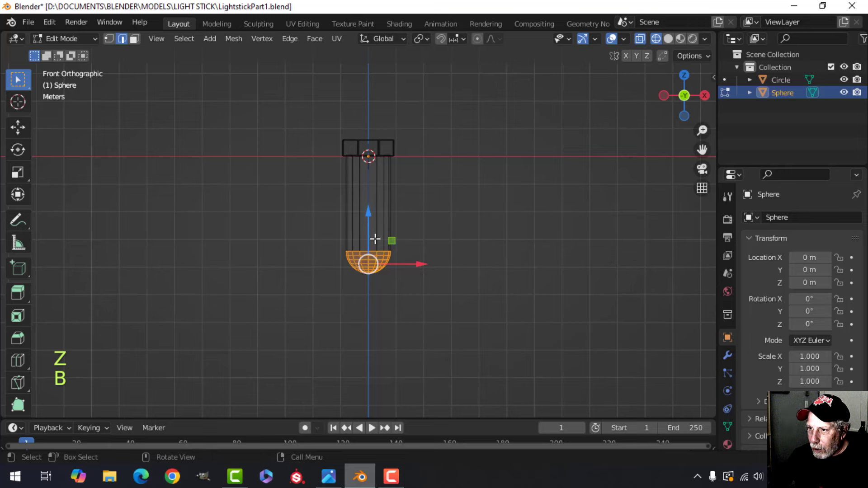
{"action": "left_click_drag", "start_coordinate": [368, 216], "coordinate": [368, 239]}
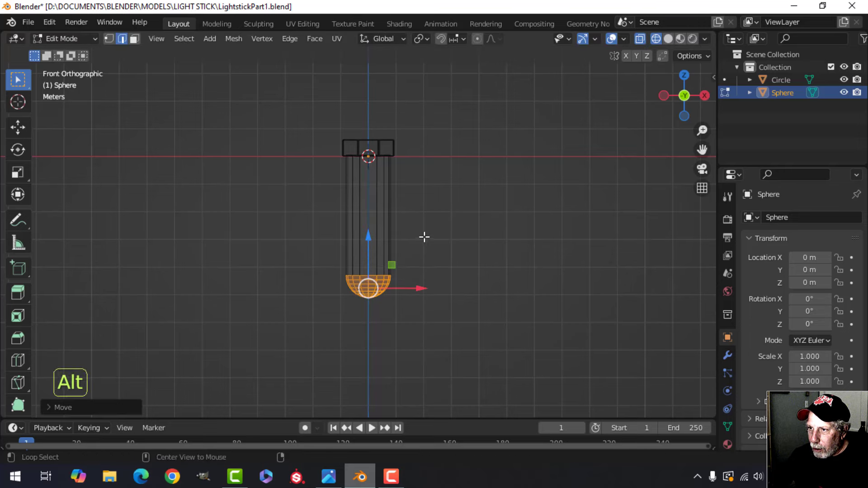
{"action": "key", "text": "alt+a"}
{"action": "key", "text": "z"}
{"action": "left_click", "coordinate": [511, 246]}
Delete the handle's bottom pole vertex and the two vertex rings around it, leaving a round opening.
{"action": "middle_click_drag", "start_coordinate": [448, 256], "coordinate": [450, 209]}
{"action": "scroll", "coordinate": [445, 280], "scroll_direction": "up", "scroll_amount": 3}
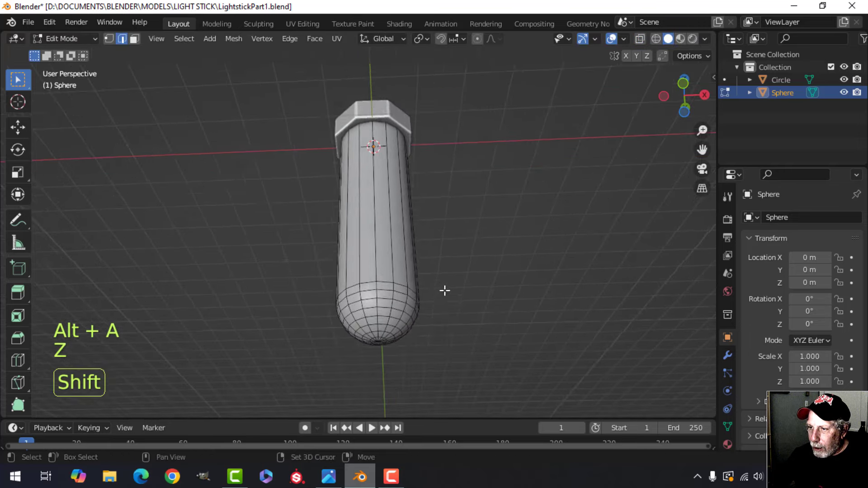
{"action": "middle_click_drag", "start_coordinate": [444, 291], "coordinate": [427, 258], "text": "shift"}
{"action": "middle_click_drag", "start_coordinate": [427, 259], "coordinate": [416, 200]}
{"action": "scroll", "coordinate": [411, 238], "scroll_direction": "up", "scroll_amount": 3}
{"action": "middle_click_drag", "start_coordinate": [422, 287], "coordinate": [426, 256]}
{"action": "key", "text": "1"}
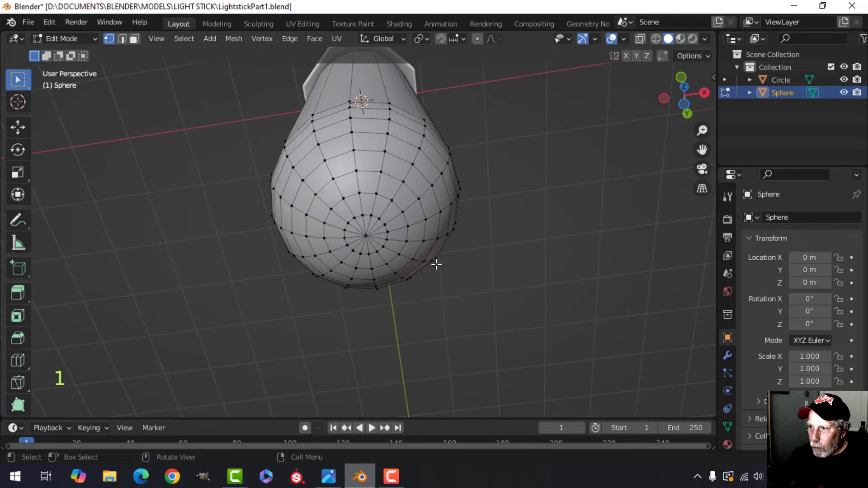
{"action": "scroll", "coordinate": [434, 269], "scroll_direction": "up", "scroll_amount": 1}
{"action": "left_click", "coordinate": [367, 235]}
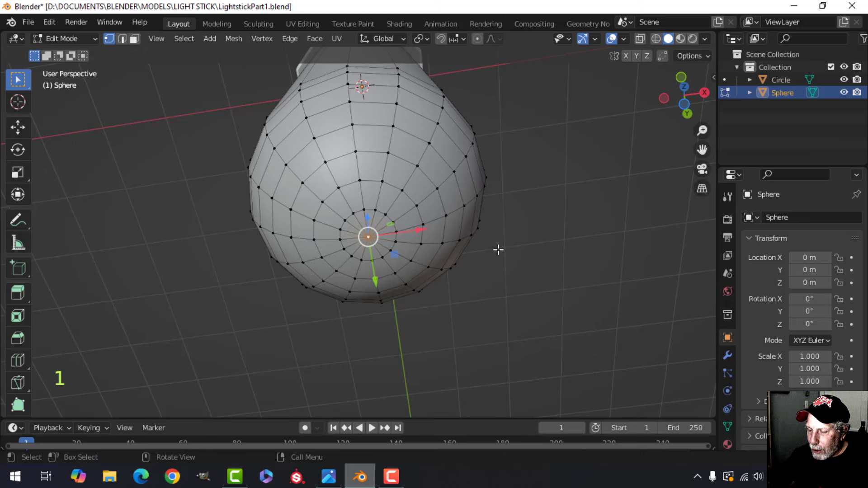
{"action": "middle_click_drag", "start_coordinate": [498, 248], "coordinate": [494, 249]}
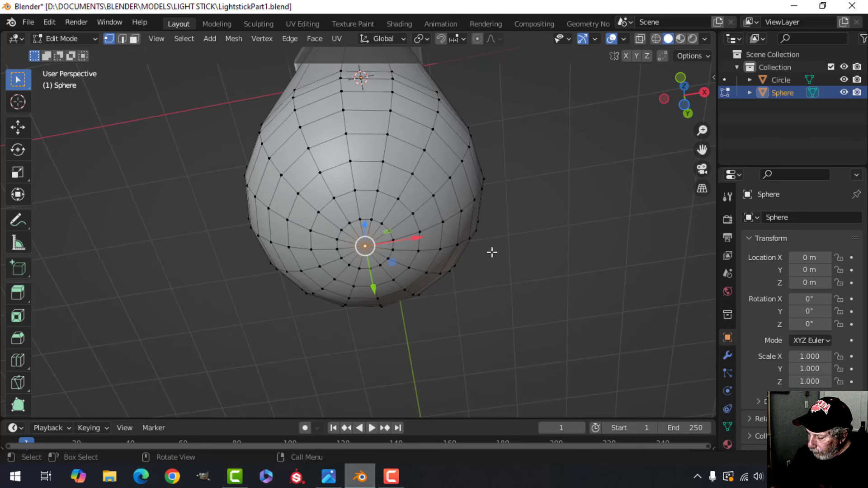
{"action": "key", "text": "ctrl"}
{"action": "key", "text": "ctrl+KP_Add"}
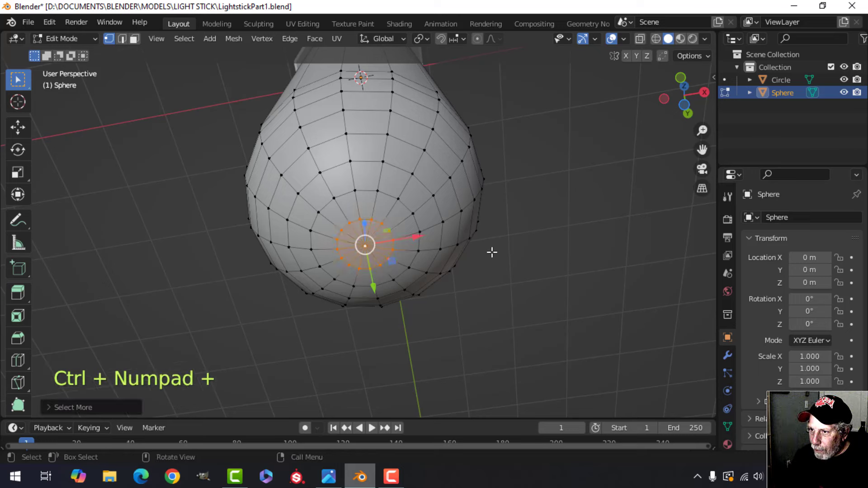
{"action": "key", "text": "ctrl+KP_Add"}
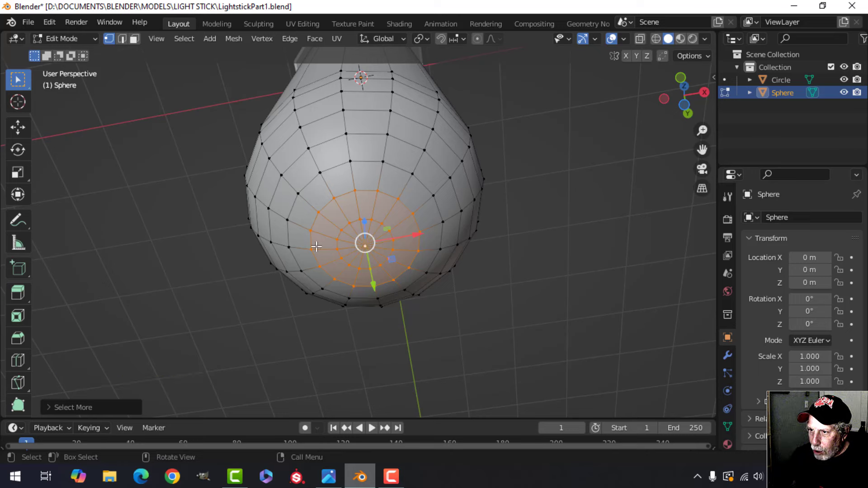
{"action": "key", "text": "x"}
{"action": "left_click", "coordinate": [484, 232]}
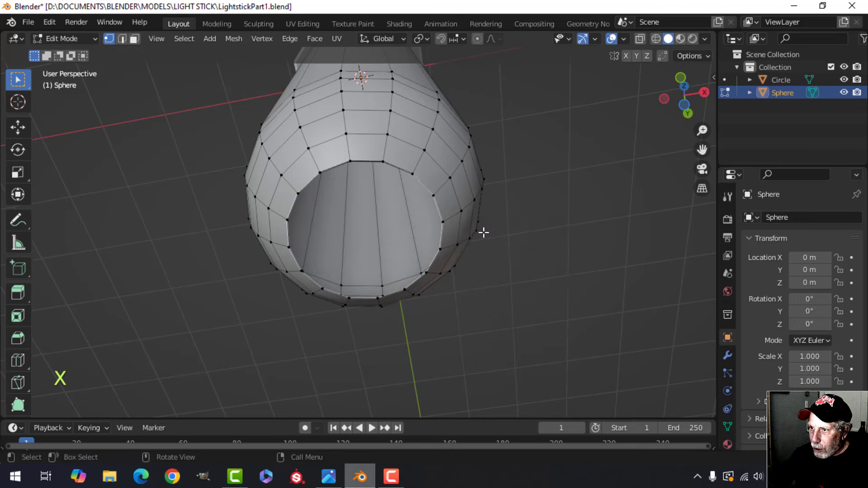
Select the edge loop around the handle's bottom opening, and check the shape of the cable end in the reference image.
{"action": "key", "text": "KP_1"}
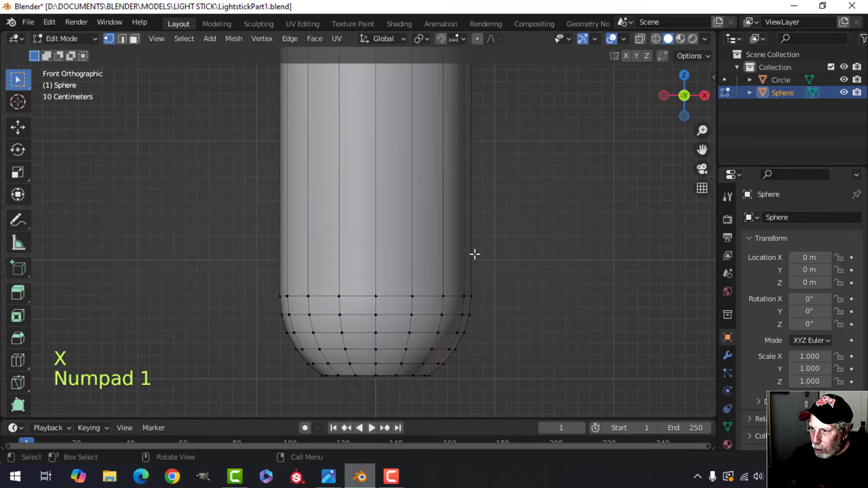
{"action": "middle_click_drag", "start_coordinate": [474, 254], "coordinate": [428, 240], "text": "shift"}
{"action": "key", "text": "2"}
{"action": "scroll", "coordinate": [411, 283], "scroll_direction": "up", "scroll_amount": 2}
{"action": "left_click", "coordinate": [375, 237], "text": "alt"}
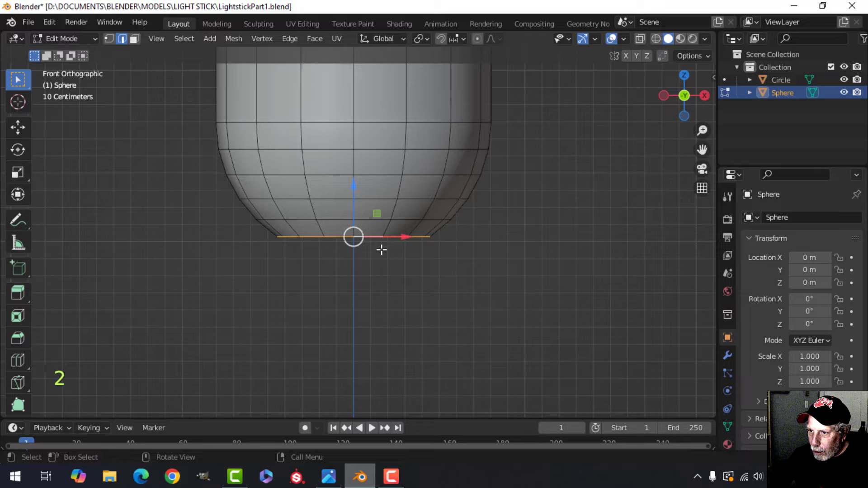
{"action": "left_click", "coordinate": [329, 477]}
{"action": "scroll", "coordinate": [701, 323], "scroll_direction": "up", "scroll_amount": 5}
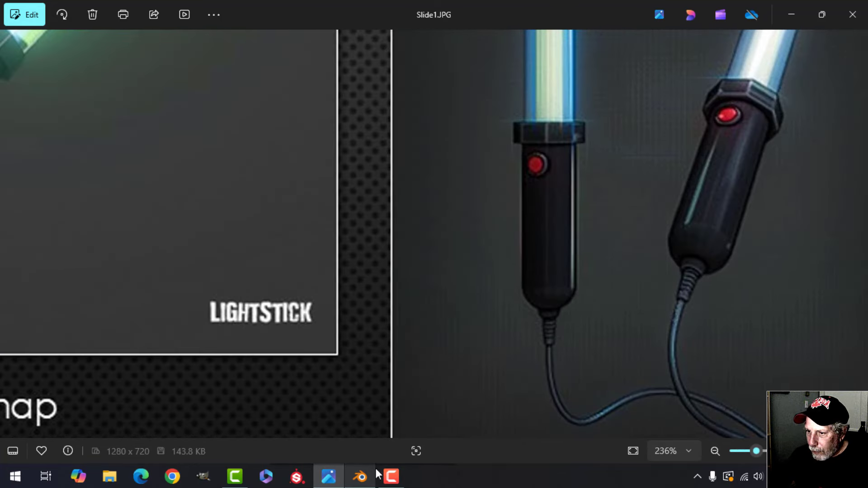
{"action": "left_click", "coordinate": [366, 475]}
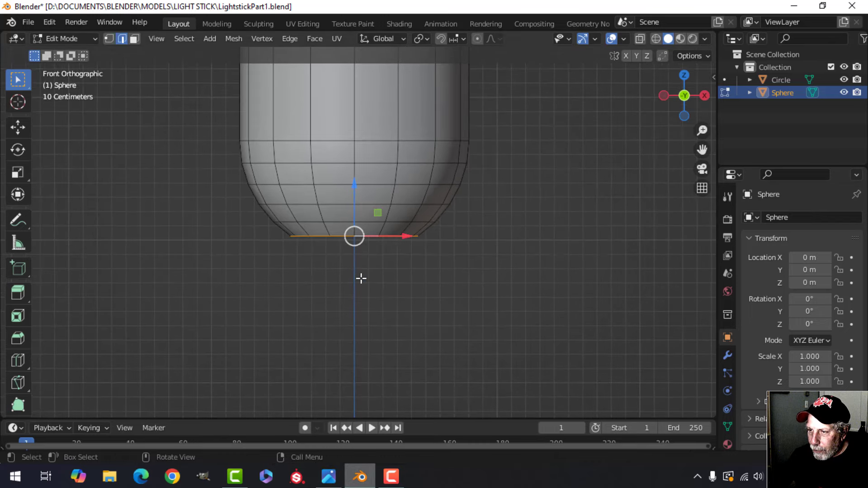
Extrude the bottom opening's edge loop down along Z and scale it in slightly to form a tapered neck.
{"action": "middle_click_drag", "start_coordinate": [361, 278], "coordinate": [399, 276]}
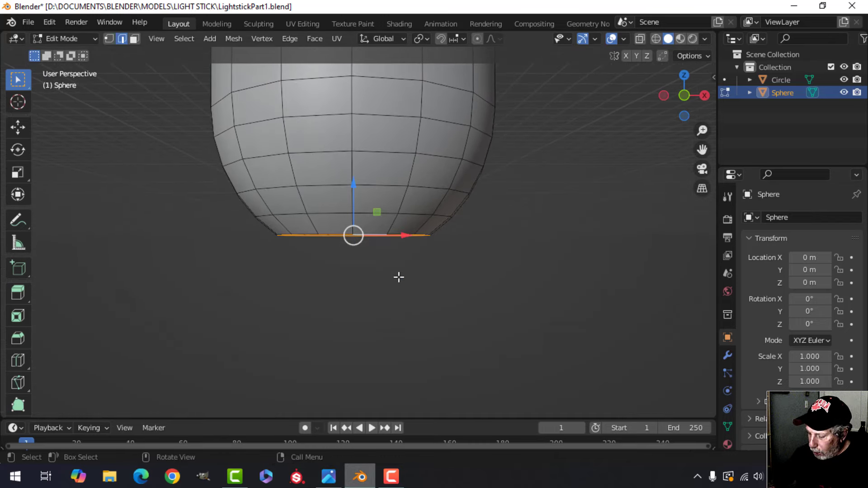
{"action": "key", "text": "KP_1"}
{"action": "key", "text": "e"}
{"action": "right_click", "coordinate": [398, 277]}
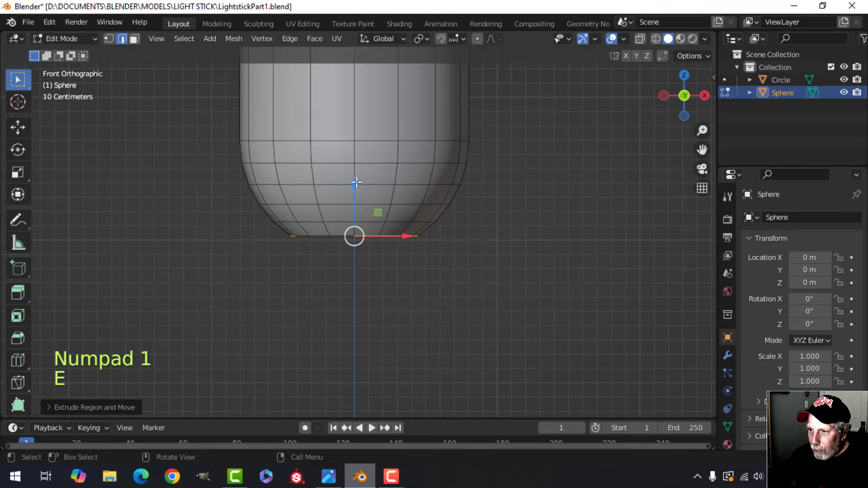
{"action": "left_click_drag", "start_coordinate": [356, 182], "coordinate": [363, 226]}
{"action": "key", "text": "s"}
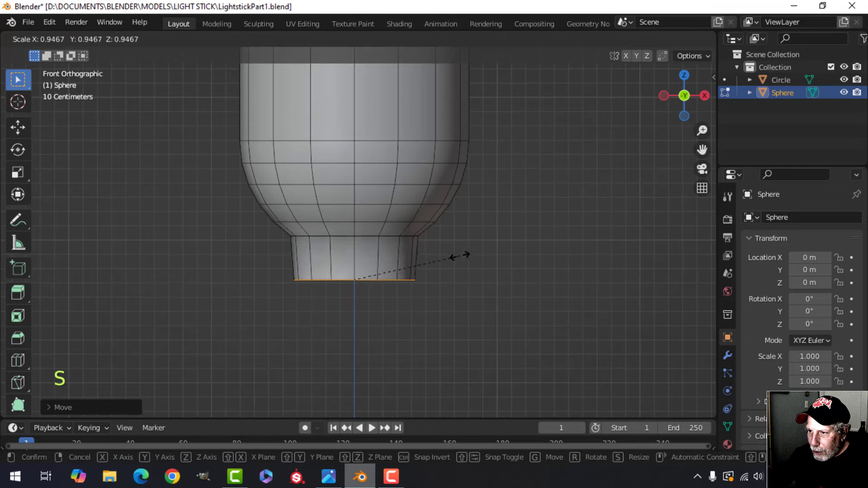
{"action": "left_click", "coordinate": [445, 253]}
{"action": "scroll", "coordinate": [428, 258], "scroll_direction": "up", "scroll_amount": 2}
Extrude the neck's lower edge loop in place and scale it inward to form a flat rim around a smaller hole.
{"action": "middle_click_drag", "start_coordinate": [429, 257], "coordinate": [427, 242]}
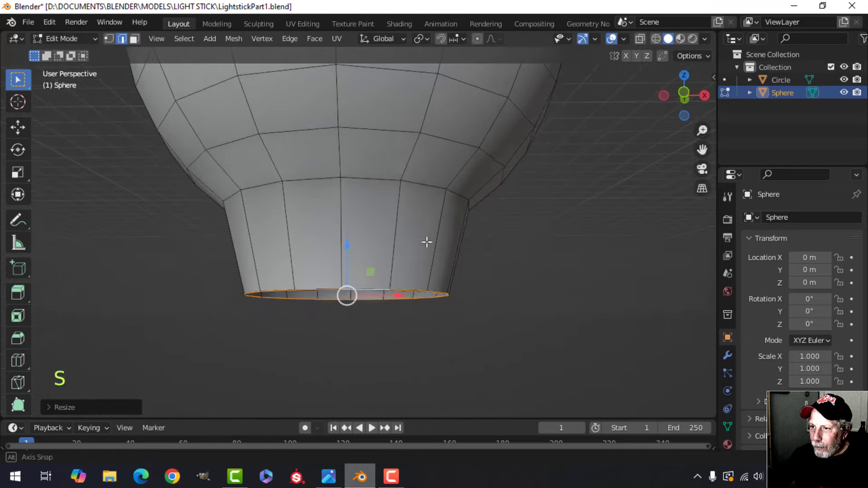
{"action": "middle_click_drag", "start_coordinate": [427, 241], "coordinate": [418, 200]}
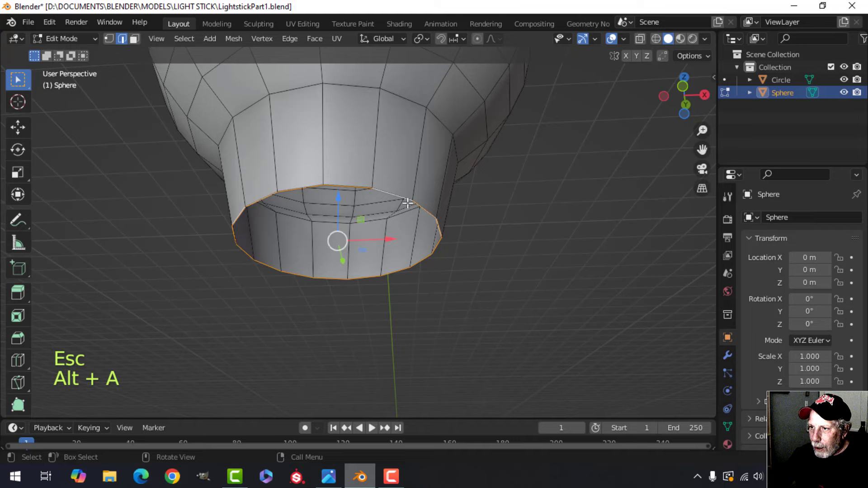
{"action": "scroll", "coordinate": [407, 204], "scroll_direction": "down", "scroll_amount": 2}
{"action": "key", "text": "e"}
{"action": "right_click", "coordinate": [484, 229]}
{"action": "key", "text": "s"}
{"action": "left_click", "coordinate": [422, 228]}
{"action": "scroll", "coordinate": [422, 229], "scroll_direction": "up", "scroll_amount": 2}
Bevel the outer edge loop at the bottom of the neck to a width of about 0.02 m.
{"action": "key", "text": "alt+a"}
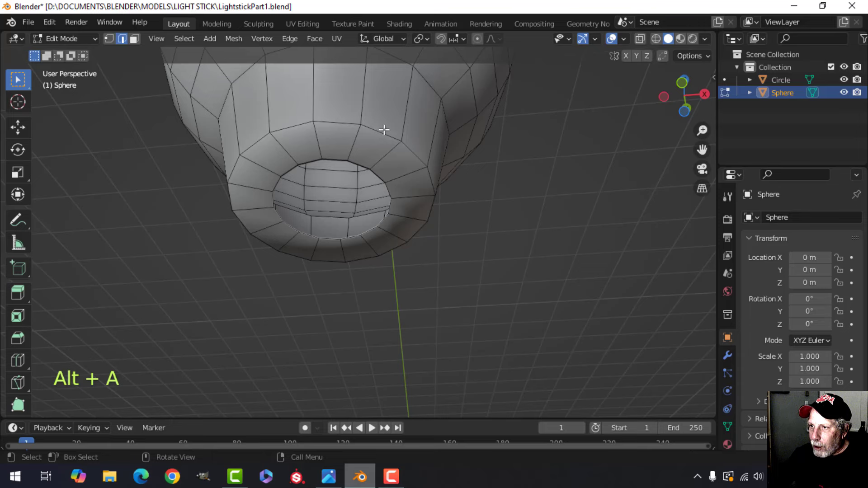
{"action": "left_click", "coordinate": [385, 131], "text": "alt+shift"}
{"action": "middle_click_drag", "start_coordinate": [391, 132], "coordinate": [459, 227]}
{"action": "key", "text": "ctrl+b"}
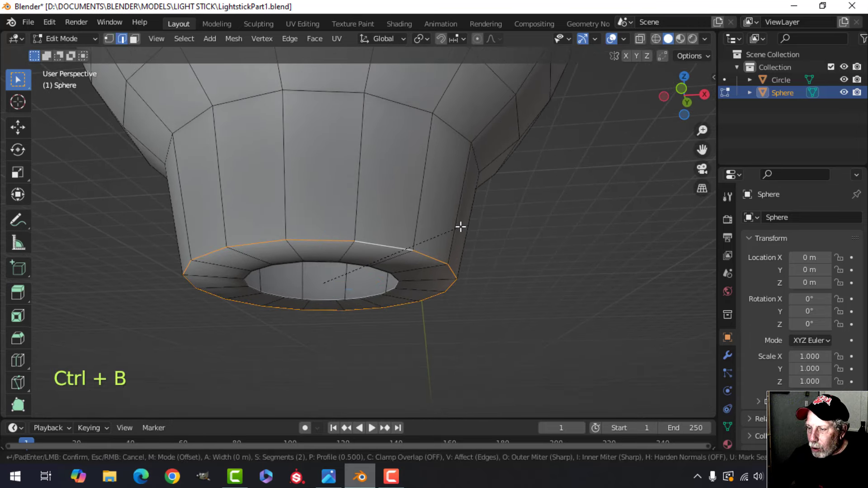
{"action": "key", "text": "shift"}
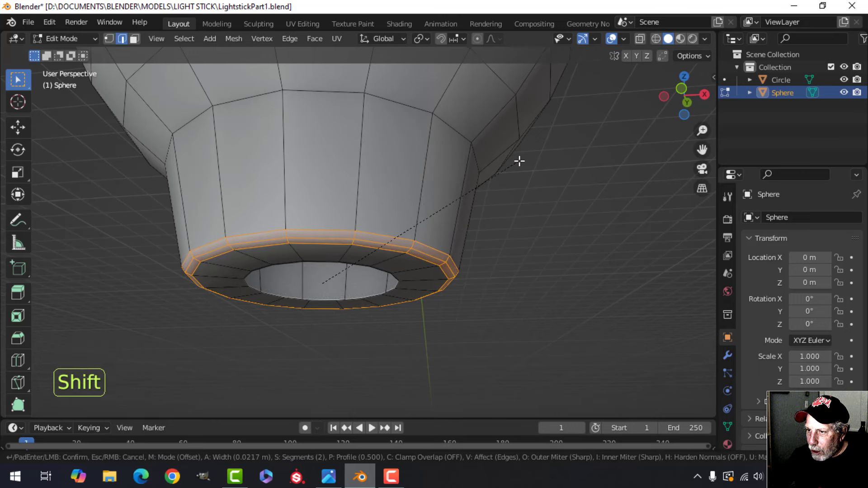
{"action": "scroll", "coordinate": [520, 161], "scroll_direction": "down", "scroll_amount": 1}
{"action": "scroll", "coordinate": [523, 158], "scroll_direction": "up", "scroll_amount": 2}
{"action": "left_click", "coordinate": [523, 157]}
{"action": "key", "text": "alt+a"}
{"action": "middle_click_drag", "start_coordinate": [375, 108], "coordinate": [368, 184], "text": "shift"}
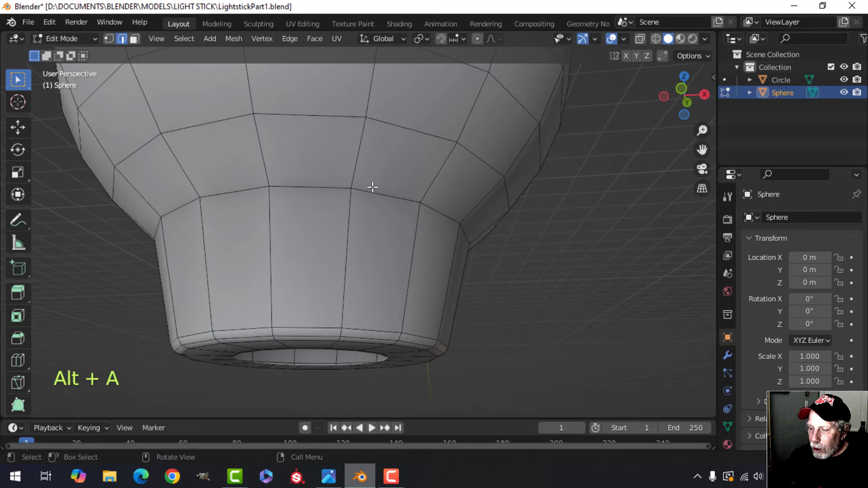
Bevel the edge loop where the neck meets the handle with two segments, and compare the cable end with the reference image.
{"action": "left_click", "coordinate": [373, 186], "text": "alt"}
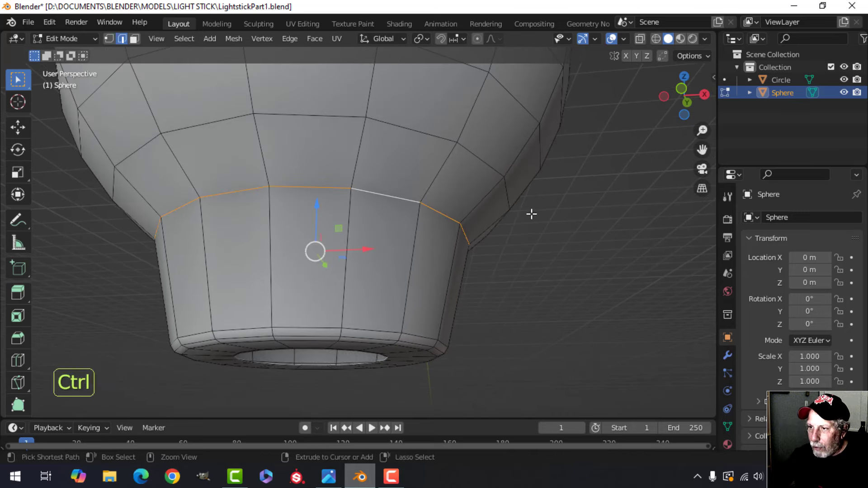
{"action": "key", "text": "ctrl+b"}
{"action": "left_click", "coordinate": [633, 130]}
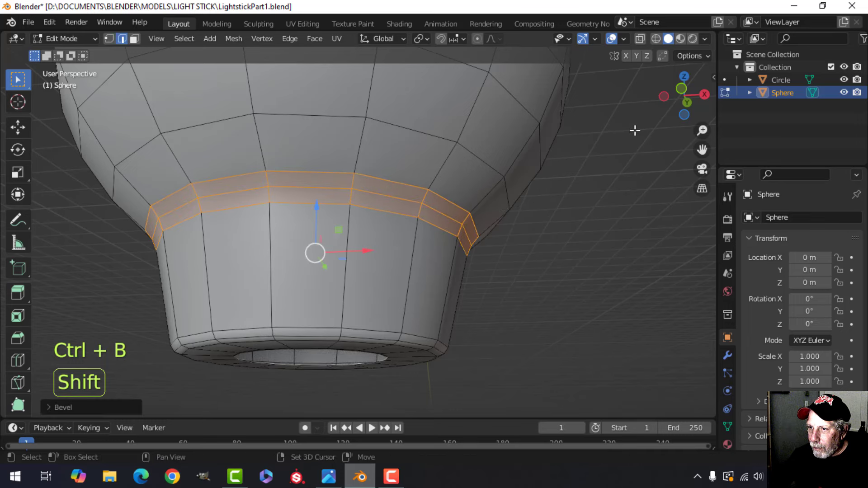
{"action": "key", "text": "Tab"}
{"action": "scroll", "coordinate": [452, 221], "scroll_direction": "down", "scroll_amount": 5}
{"action": "key", "text": "alt+a"}
{"action": "middle_click_drag", "start_coordinate": [433, 221], "coordinate": [351, 258]}
{"action": "scroll", "coordinate": [386, 226], "scroll_direction": "down", "scroll_amount": 2}
{"action": "middle_click_drag", "start_coordinate": [351, 258], "coordinate": [386, 223]}
{"action": "scroll", "coordinate": [352, 267], "scroll_direction": "up", "scroll_amount": 3}
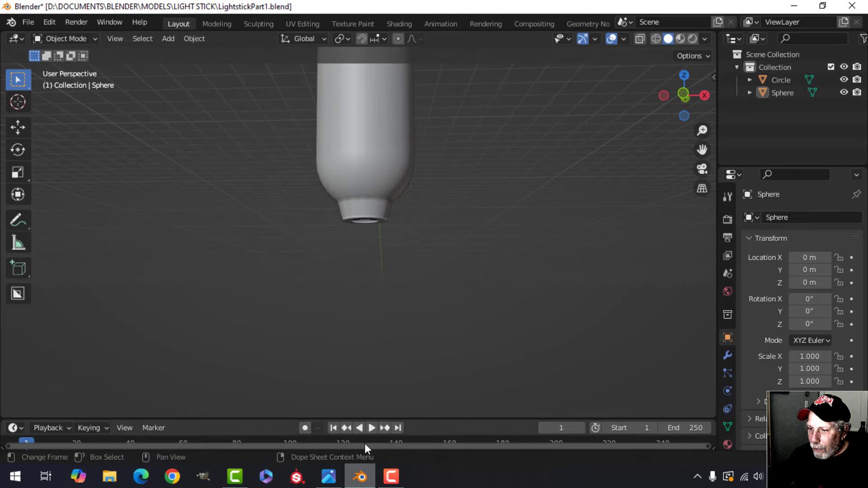
{"action": "left_click", "coordinate": [329, 476]}
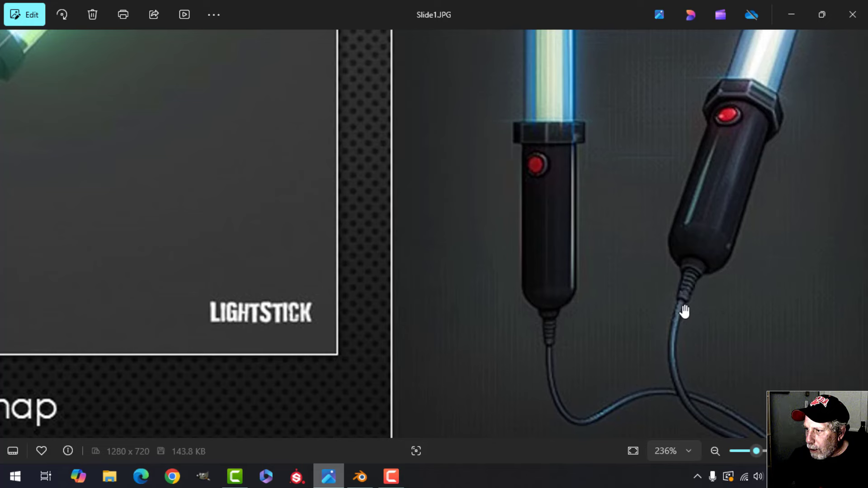
{"action": "left_click", "coordinate": [361, 477]}
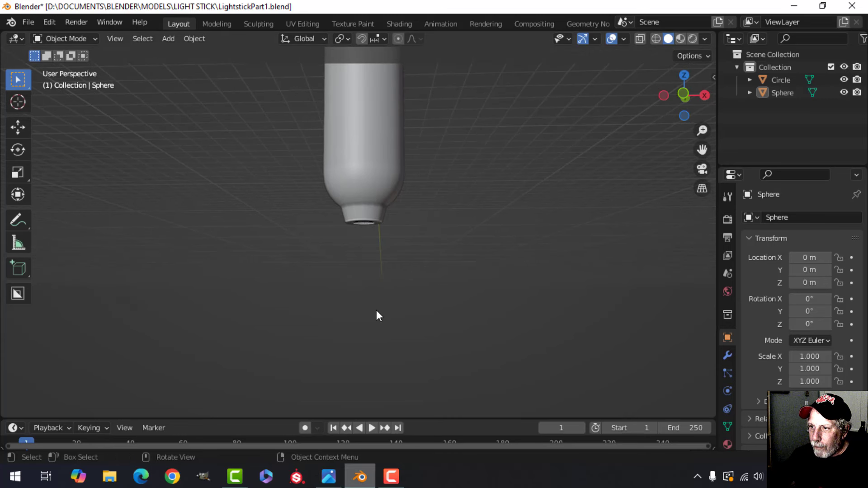
Select the edge loop around the hole at the bottom of the neck and snap the 3D cursor to it.
{"action": "key", "text": "KP_1"}
{"action": "scroll", "coordinate": [391, 271], "scroll_direction": "up", "scroll_amount": 2}
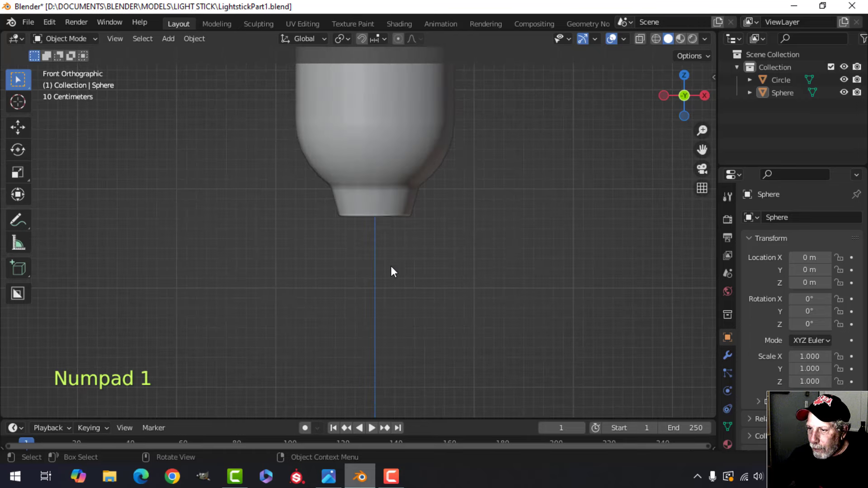
{"action": "middle_click_drag", "start_coordinate": [387, 229], "coordinate": [422, 248]}
{"action": "left_click", "coordinate": [403, 172]}
{"action": "key", "text": "Tab"}
{"action": "scroll", "coordinate": [413, 220], "scroll_direction": "up", "scroll_amount": 2}
{"action": "key", "text": "alt+a"}
{"action": "middle_click_drag", "start_coordinate": [422, 247], "coordinate": [421, 227]}
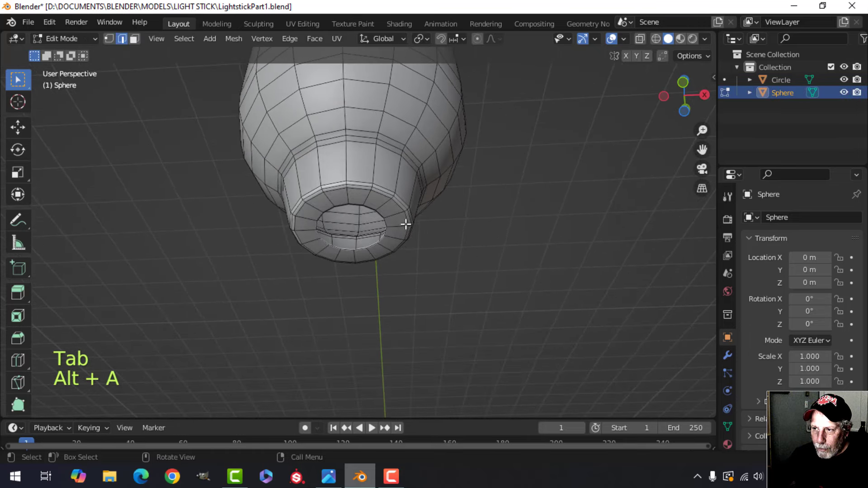
{"action": "scroll", "coordinate": [405, 224], "scroll_direction": "up", "scroll_amount": 1}
{"action": "left_click", "coordinate": [376, 202], "text": "alt+shift"}
{"action": "middle_click_drag", "start_coordinate": [378, 203], "coordinate": [406, 240]}
{"action": "key", "text": "shift+s"}
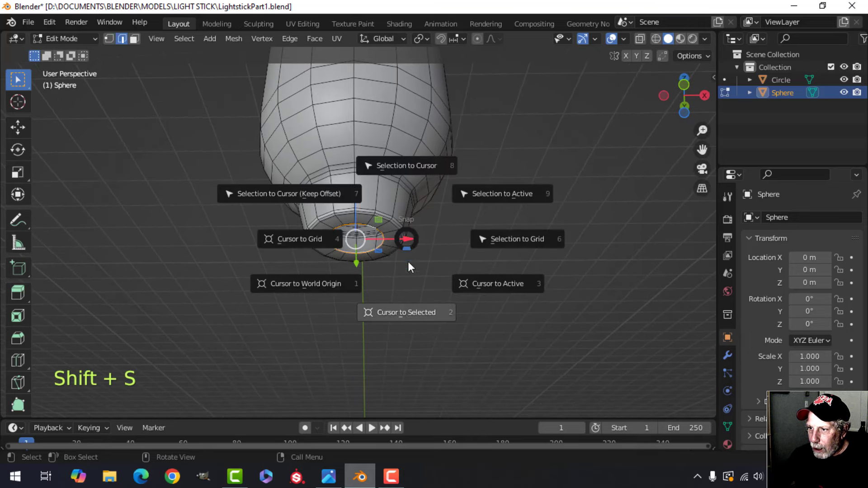
{"action": "left_click", "coordinate": [408, 314]}
{"action": "middle_click_drag", "start_coordinate": [409, 313], "coordinate": [407, 235]}
{"action": "scroll", "coordinate": [399, 258], "scroll_direction": "up", "scroll_amount": 2}
Duplicate the hole's edge loop in place, move the copy down along Z below the neck and scale it up slightly.
{"action": "key", "text": "KP_1"}
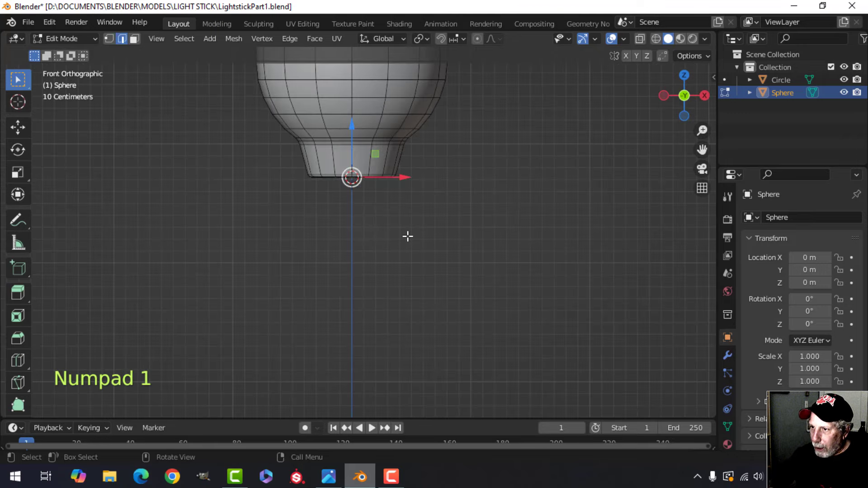
{"action": "key", "text": "shift+d"}
{"action": "right_click", "coordinate": [407, 236]}
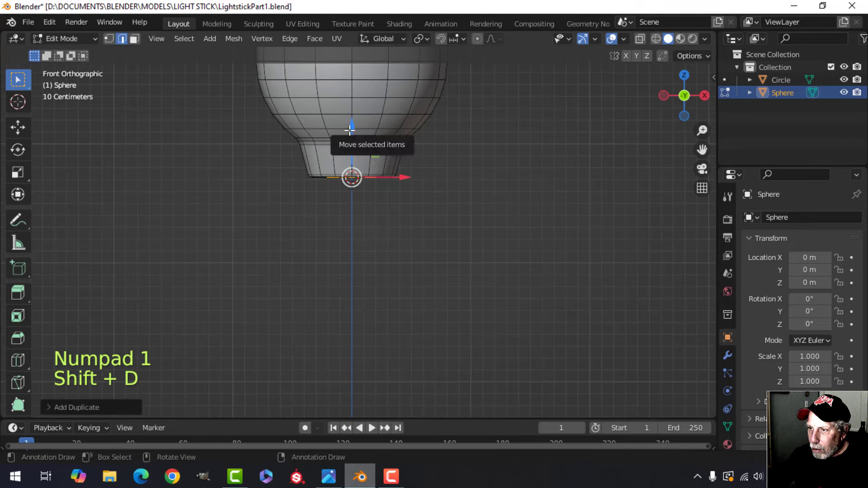
{"action": "left_click_drag", "start_coordinate": [352, 132], "coordinate": [355, 155]}
{"action": "key", "text": "s"}
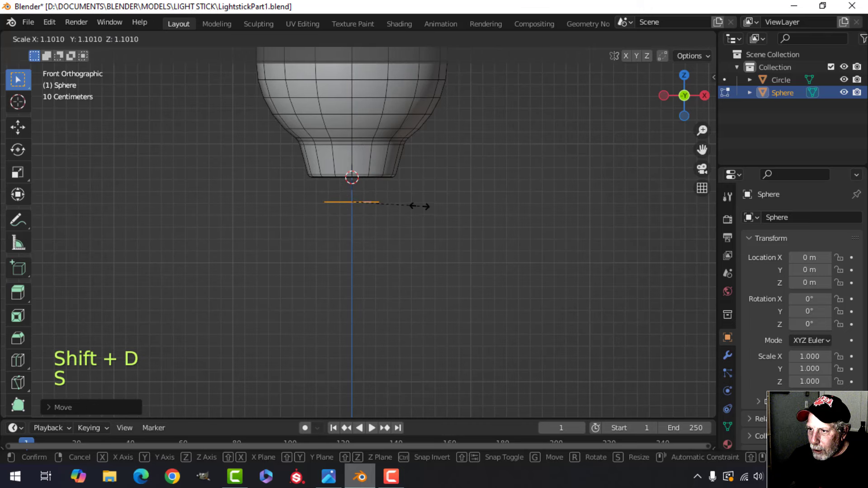
{"action": "left_click", "coordinate": [424, 204]}
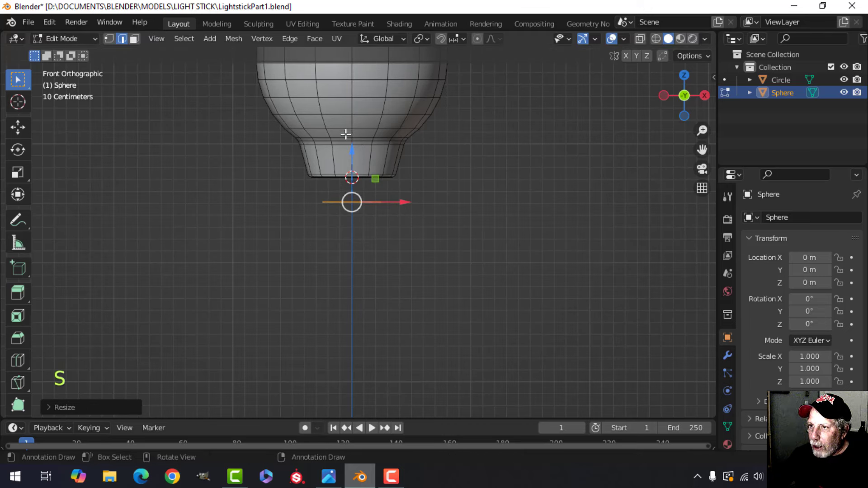
Separate the duplicated loop into its own object and select only that ring in Object Mode.
{"action": "key", "text": "p"}
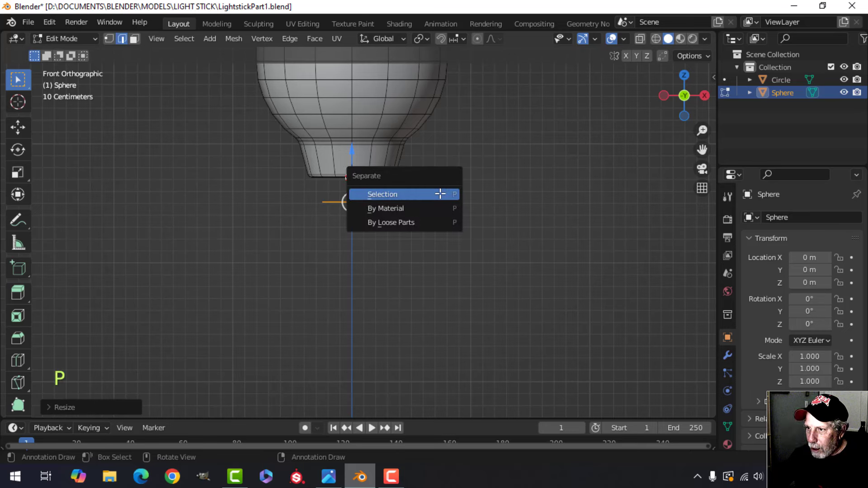
{"action": "left_click", "coordinate": [440, 193]}
{"action": "key", "text": "Tab"}
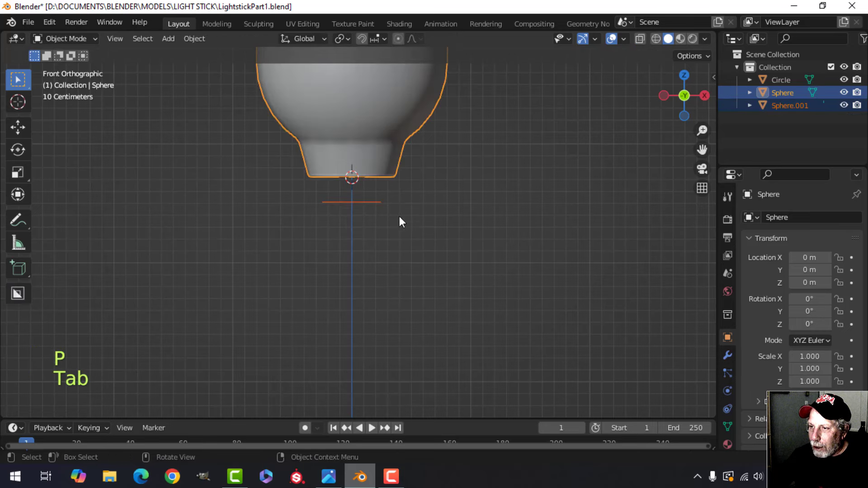
{"action": "left_click", "coordinate": [362, 205]}
{"action": "middle_click_drag", "start_coordinate": [425, 211], "coordinate": [423, 184]}
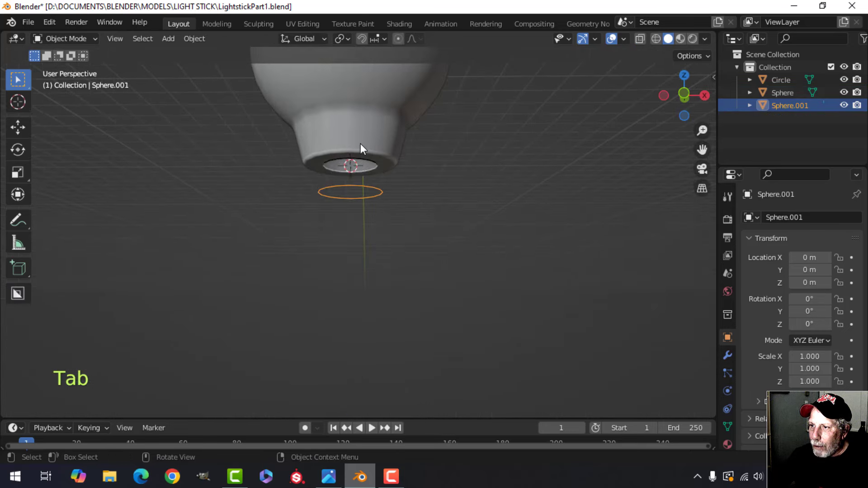
{"action": "left_click", "coordinate": [360, 142]}
{"action": "left_click", "coordinate": [373, 196]}
{"action": "key", "text": "KP_1"}
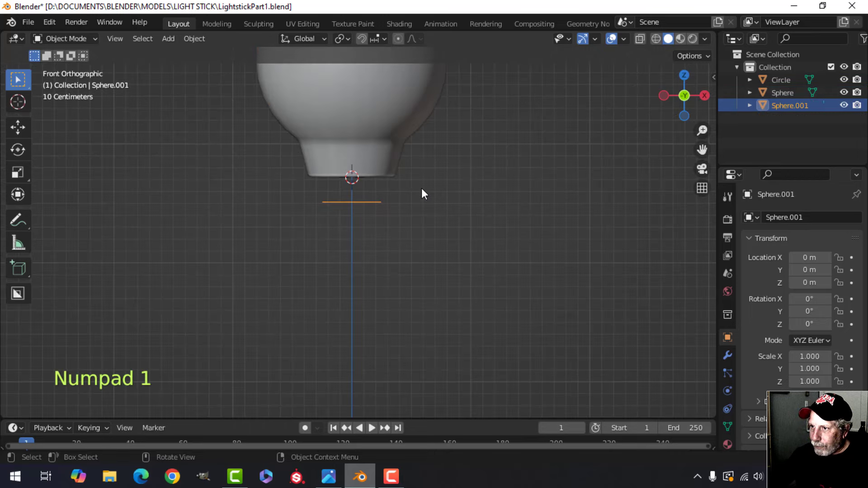
Move all of the separated ring's geometry up along Z so it sits inside the neck's opening.
{"action": "key", "text": "Tab"}
{"action": "key", "text": "a"}
{"action": "left_click_drag", "start_coordinate": [348, 131], "coordinate": [348, 82]}
{"action": "scroll", "coordinate": [384, 152], "scroll_direction": "down", "scroll_amount": 3}
{"action": "scroll", "coordinate": [384, 177], "scroll_direction": "down", "scroll_amount": 2}
Extrude the ring down along Z to form a cylindrical cable sleeve below the neck.
{"action": "key", "text": "e"}
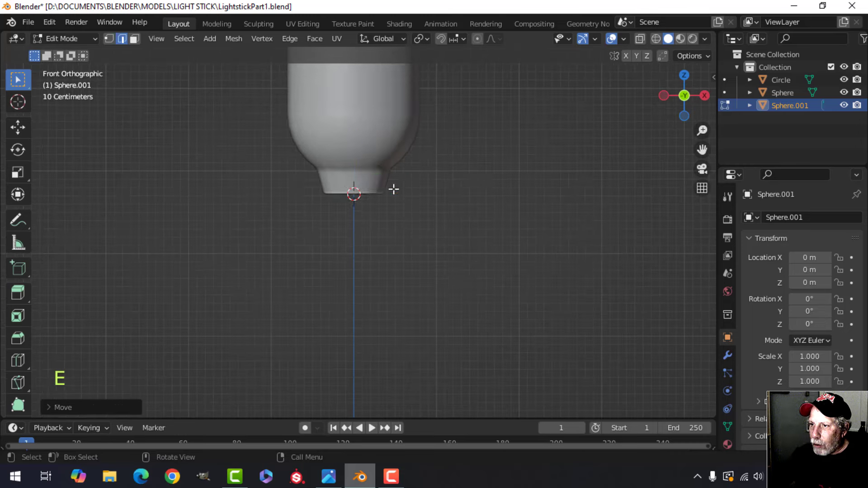
{"action": "left_click_drag", "start_coordinate": [361, 154], "coordinate": [362, 202]}
{"action": "middle_click_drag", "start_coordinate": [424, 209], "coordinate": [394, 208]}
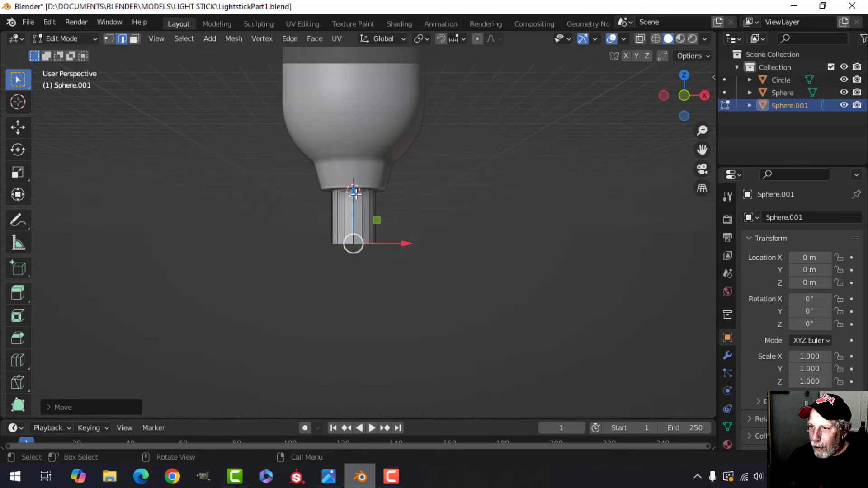
{"action": "left_click_drag", "start_coordinate": [356, 193], "coordinate": [355, 199]}
Extrude the sleeve's bottom edge loop in place and scale it inward to form a flat rim around a smaller hole.
{"action": "scroll", "coordinate": [405, 213], "scroll_direction": "up", "scroll_amount": 2}
{"action": "key", "text": "alt+a"}
{"action": "middle_click_drag", "start_coordinate": [405, 214], "coordinate": [406, 171]}
{"action": "key", "text": "2"}
{"action": "left_click", "coordinate": [363, 202], "text": "alt"}
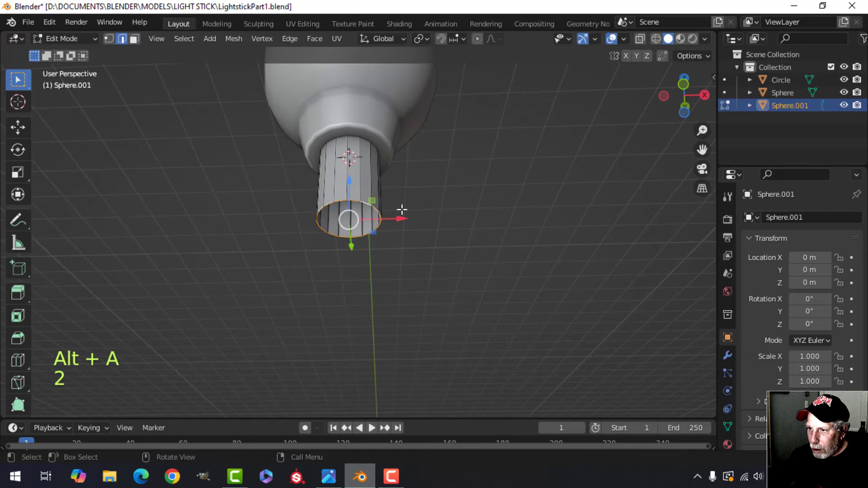
{"action": "mouse_move", "coordinate": [400, 209]}
{"action": "middle_mouse_down", "text": "shift"}
{"action": "mouse_move", "coordinate": [387, 219]}
{"action": "mouse_move", "coordinate": [411, 217]}
{"action": "middle_mouse_up", "text": "shift"}
{"action": "key", "text": "e"}
{"action": "key", "text": "s"}
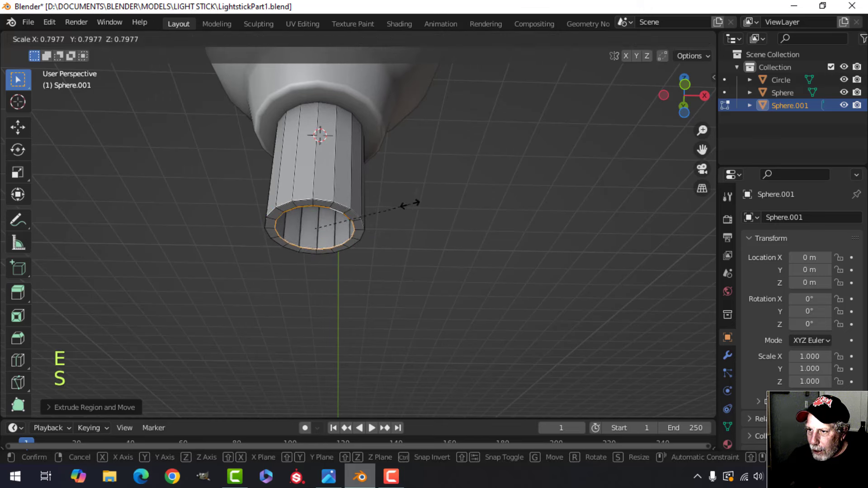
{"action": "left_click", "coordinate": [354, 226]}
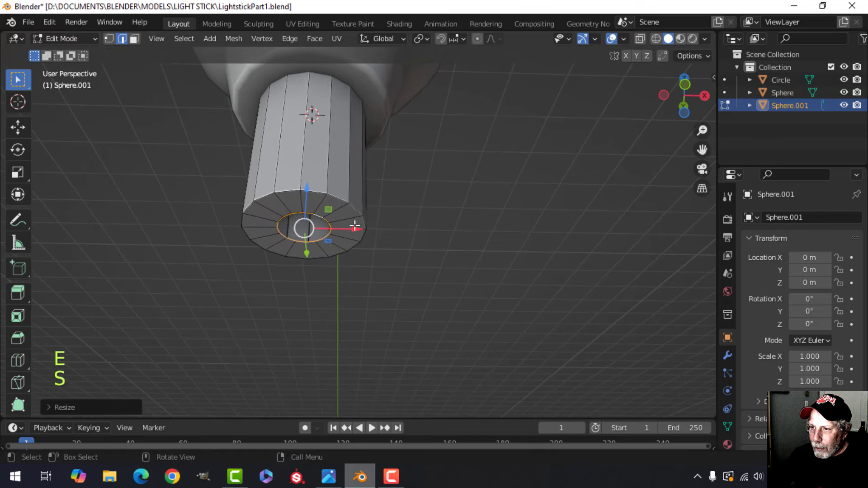
Bevel the outer edge loop at the sleeve's bottom to a width of about 0.015 m with two segments.
{"action": "key", "text": "alt+a"}
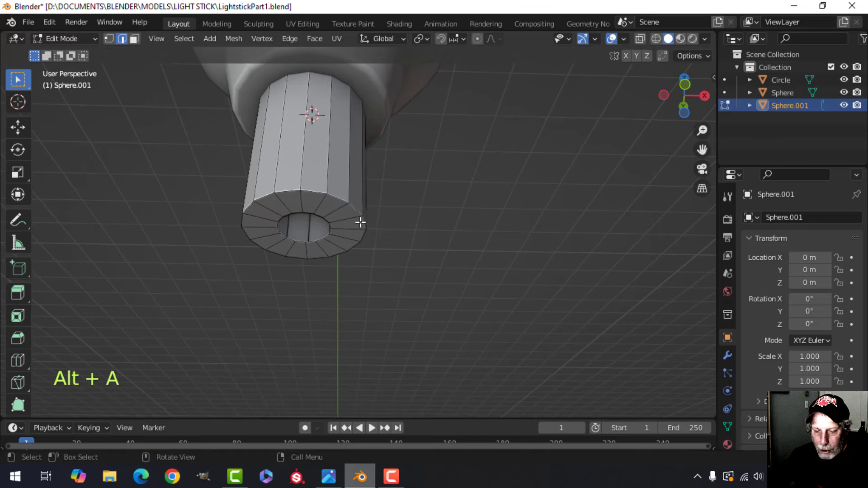
{"action": "left_click", "coordinate": [337, 196], "text": "alt+shift"}
{"action": "scroll", "coordinate": [427, 213], "scroll_direction": "up", "scroll_amount": 2}
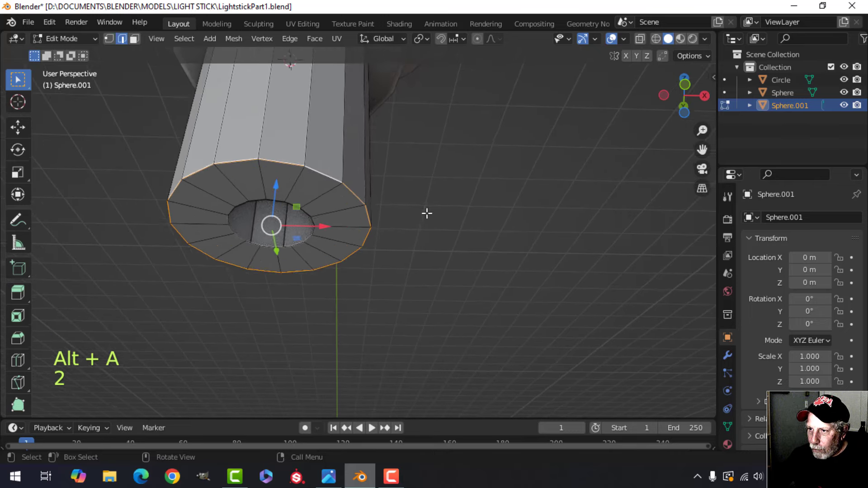
{"action": "key", "text": "ctrl+b"}
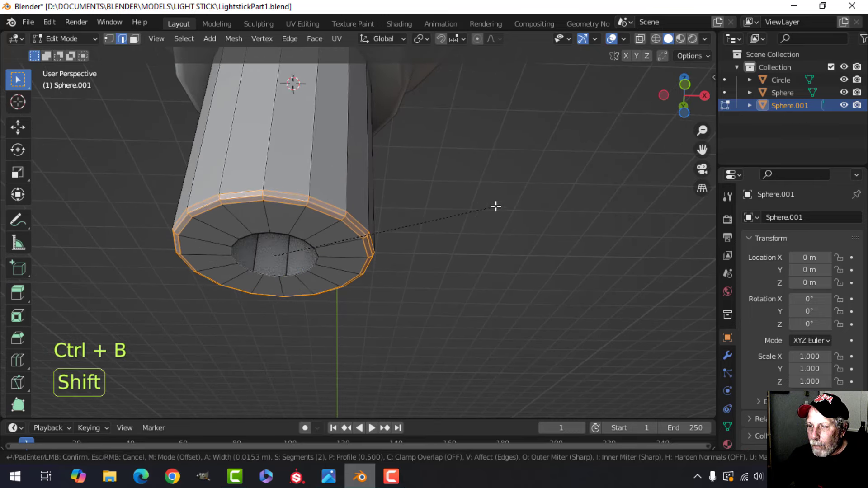
{"action": "left_click", "coordinate": [500, 193]}
{"action": "scroll", "coordinate": [475, 191], "scroll_direction": "down", "scroll_amount": 3}
{"action": "key", "text": "alt+a"}
Add four evenly spaced horizontal loop cuts around the side of the cable sleeve.
{"action": "middle_click_drag", "start_coordinate": [378, 190], "coordinate": [396, 248]}
{"action": "scroll", "coordinate": [387, 246], "scroll_direction": "down", "scroll_amount": 2}
{"action": "scroll", "coordinate": [396, 248], "scroll_direction": "up", "scroll_amount": 1}
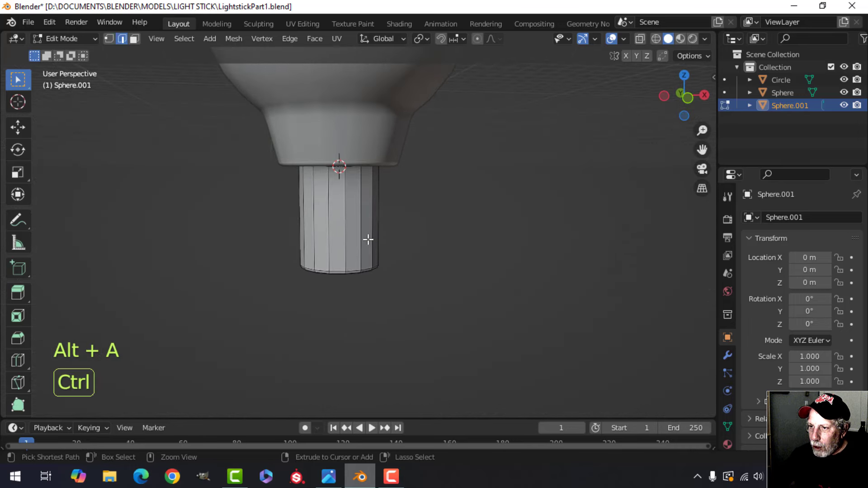
{"action": "key", "text": "ctrl+r"}
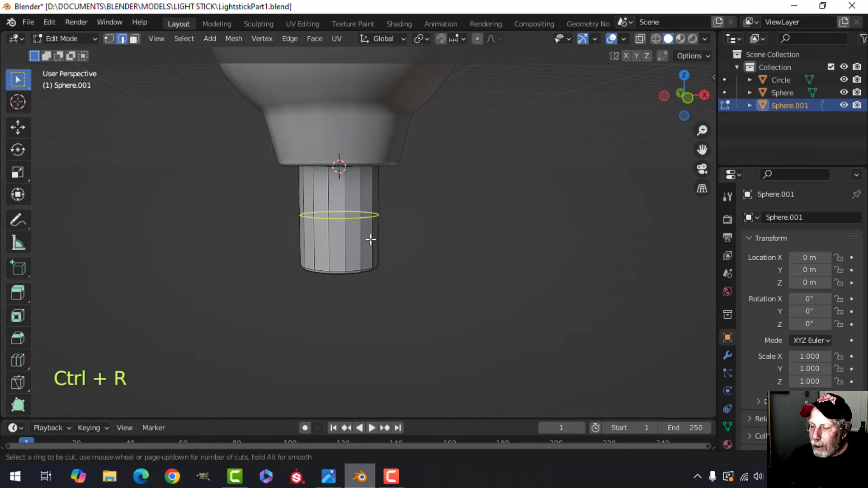
{"action": "scroll", "coordinate": [371, 240], "scroll_direction": "up", "scroll_amount": 1}
{"action": "scroll", "coordinate": [371, 239], "scroll_direction": "up", "scroll_amount": 2}
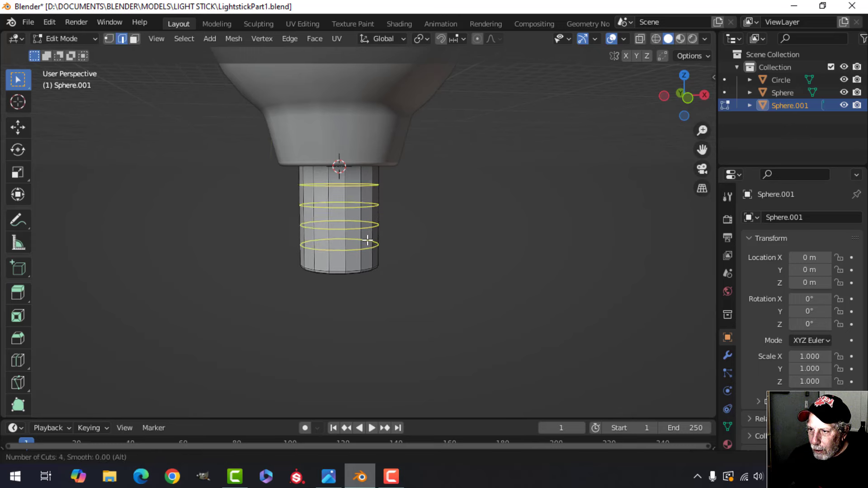
{"action": "left_click", "coordinate": [367, 240]}
{"action": "right_click", "coordinate": [368, 240]}
{"action": "scroll", "coordinate": [417, 239], "scroll_direction": "up", "scroll_amount": 1}
{"action": "middle_click_drag", "start_coordinate": [417, 238], "coordinate": [490, 258], "text": "shift"}
Bevel the four loop cuts into bands about 0.03 m in bevel width, using one segment.
{"action": "key", "text": "KP_1"}
{"action": "scroll", "coordinate": [434, 241], "scroll_direction": "up", "scroll_amount": 2}
{"action": "scroll", "coordinate": [476, 258], "scroll_direction": "up", "scroll_amount": 1}
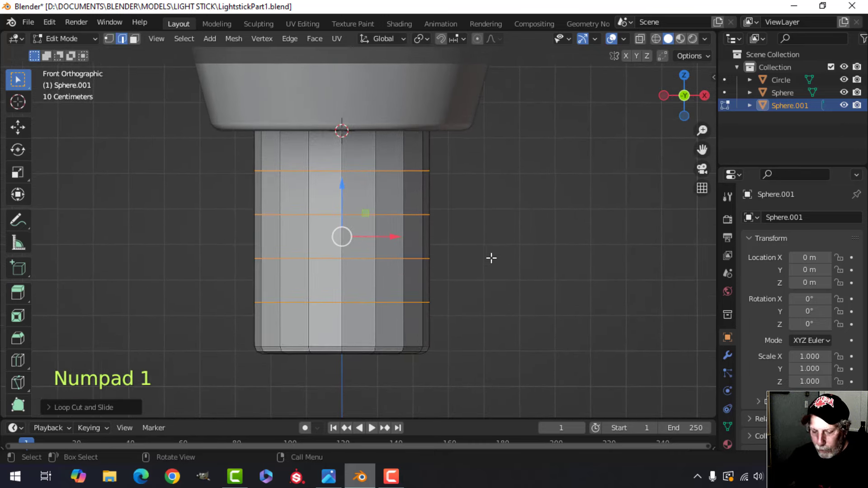
{"action": "key", "text": "ctrl+b"}
{"action": "key", "text": "shift"}
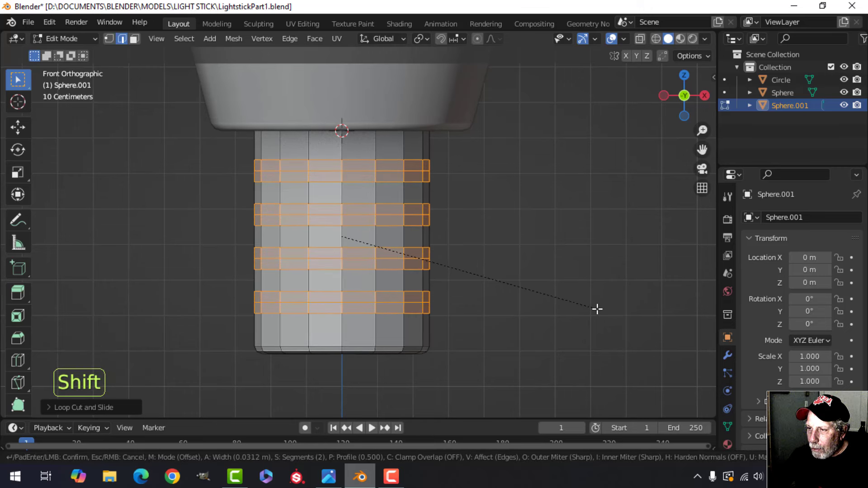
{"action": "scroll", "coordinate": [597, 310], "scroll_direction": "down", "scroll_amount": 1}
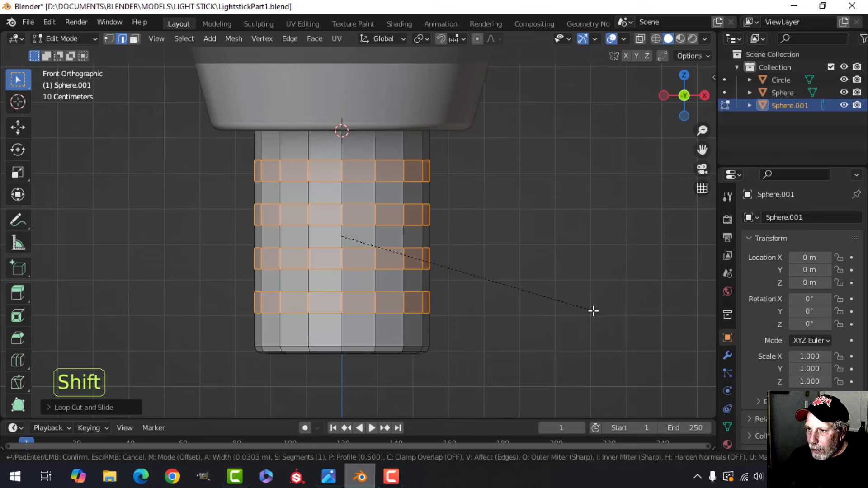
{"action": "left_click", "coordinate": [593, 310]}
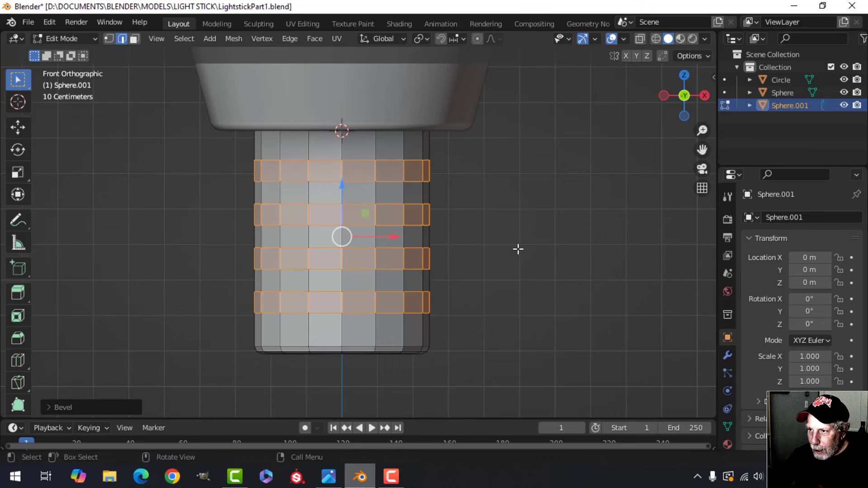
Extrude the four bands in place and shrink them inward about 0.027 m along their normals to form grooves.
{"action": "key", "text": "e"}
{"action": "right_click", "coordinate": [518, 249]}
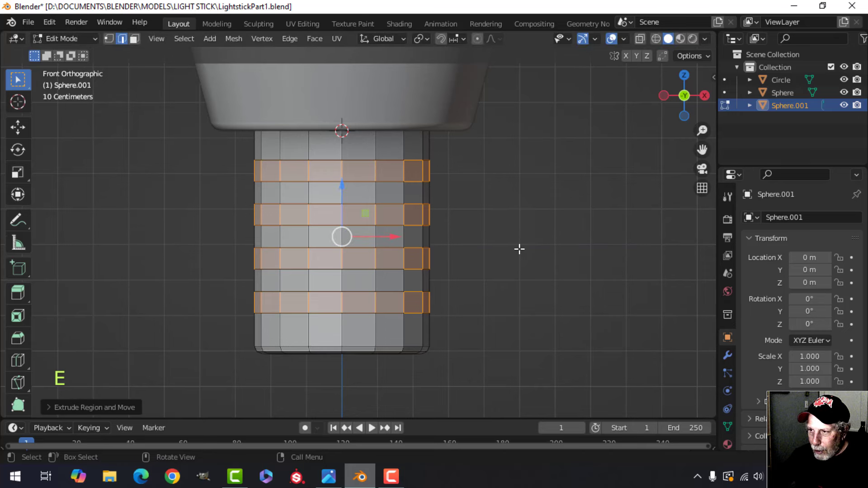
{"action": "key", "text": "alt+s"}
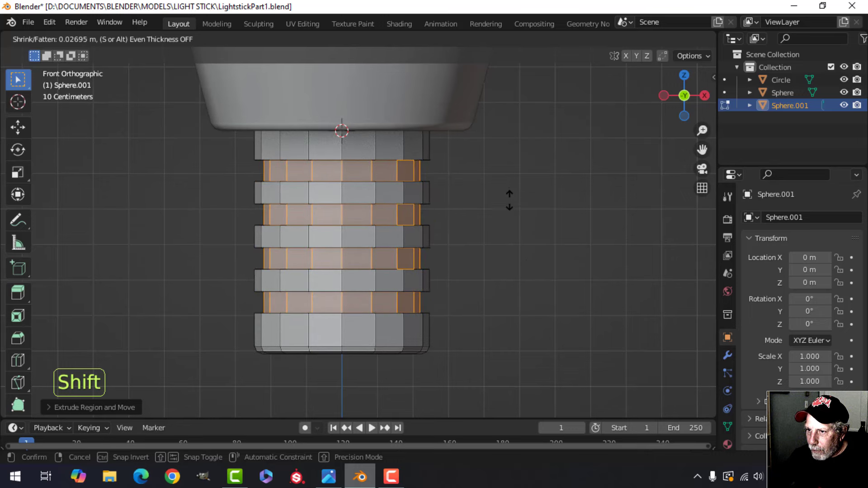
{"action": "left_click", "coordinate": [509, 199]}
Add a Bevel modifier with two segments to the cable sleeve and give the sleeve smooth shading.
{"action": "key", "text": "Tab"}
{"action": "middle_click_drag", "start_coordinate": [517, 262], "coordinate": [376, 233]}
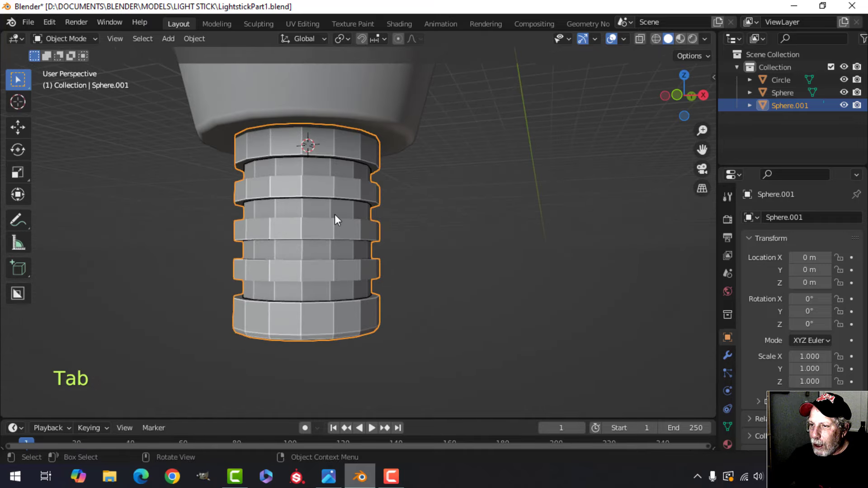
{"action": "left_click", "coordinate": [727, 355]}
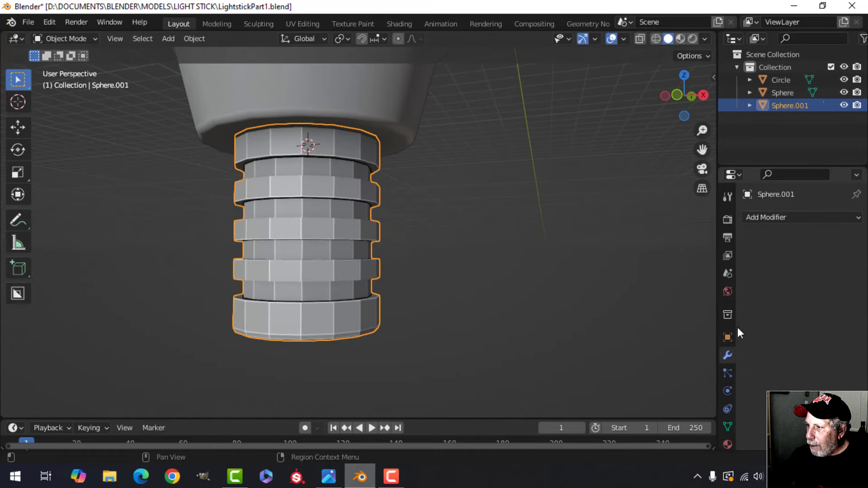
{"action": "left_click", "coordinate": [769, 218]}
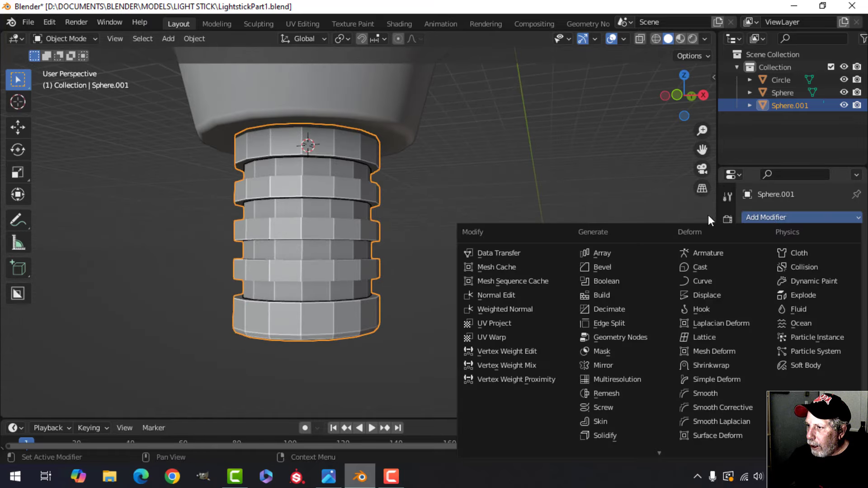
{"action": "left_click", "coordinate": [607, 267]}
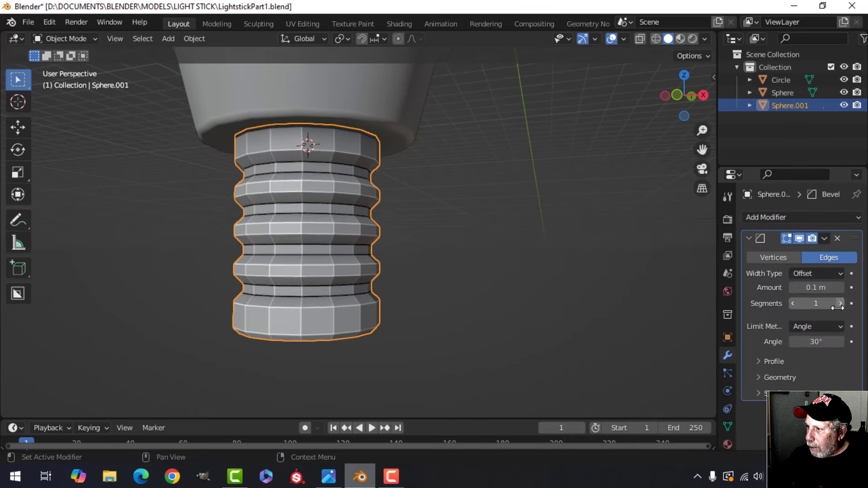
{"action": "left_click_drag", "start_coordinate": [816, 303], "coordinate": [819, 303]}
{"action": "right_click", "coordinate": [325, 185]}
{"action": "left_click", "coordinate": [325, 185]}
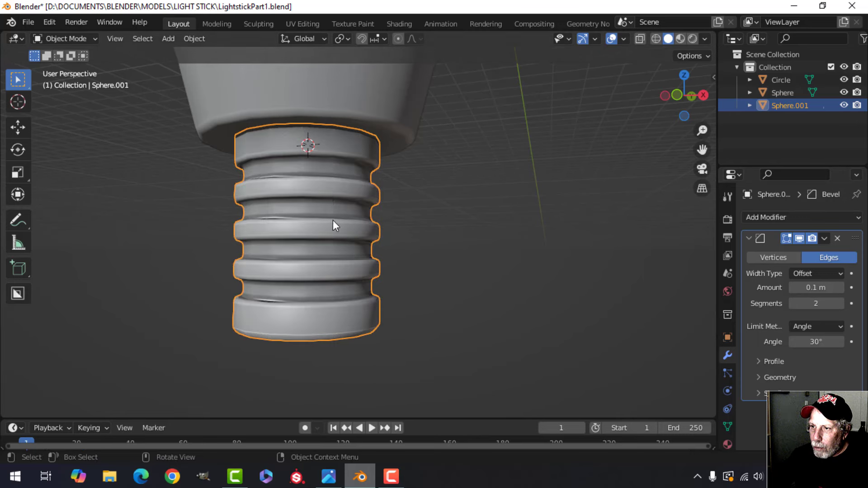
Recalculate the normals of the cable sleeve's whole mesh to face outside.
{"action": "scroll", "coordinate": [339, 235], "scroll_direction": "down", "scroll_amount": 2}
{"action": "key", "text": "alt+a"}
{"action": "middle_click_drag", "start_coordinate": [347, 249], "coordinate": [357, 293]}
{"action": "scroll", "coordinate": [394, 250], "scroll_direction": "down", "scroll_amount": 2}
{"action": "scroll", "coordinate": [360, 290], "scroll_direction": "up", "scroll_amount": 3}
{"action": "left_click", "coordinate": [360, 279]}
{"action": "scroll", "coordinate": [371, 277], "scroll_direction": "up", "scroll_amount": 3}
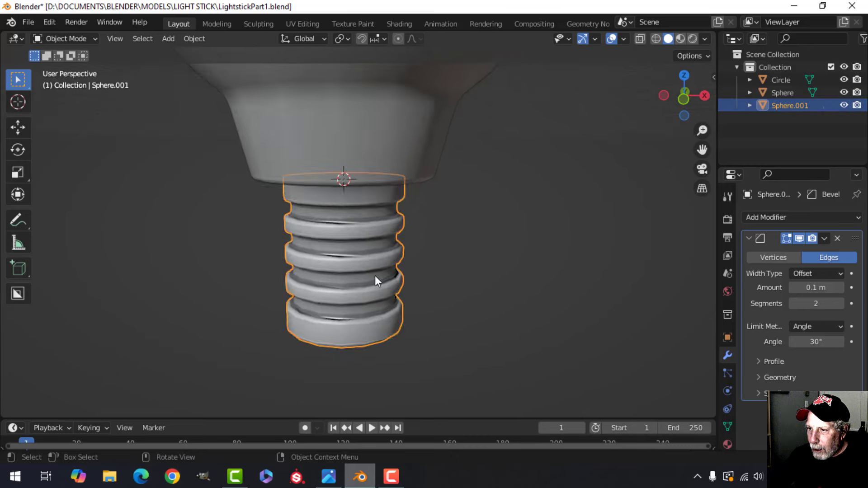
{"action": "key", "text": "Tab"}
{"action": "key", "text": "a"}
{"action": "key", "text": "alt+n"}
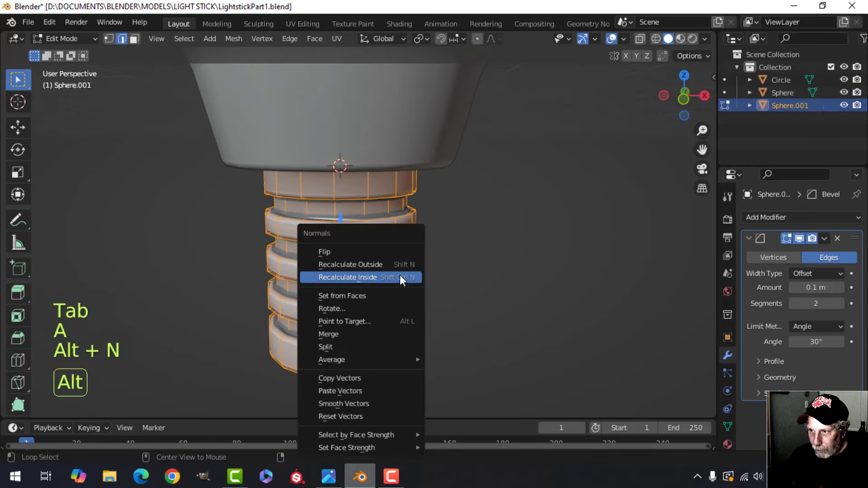
{"action": "left_click", "coordinate": [378, 264]}
{"action": "key", "text": "Tab"}
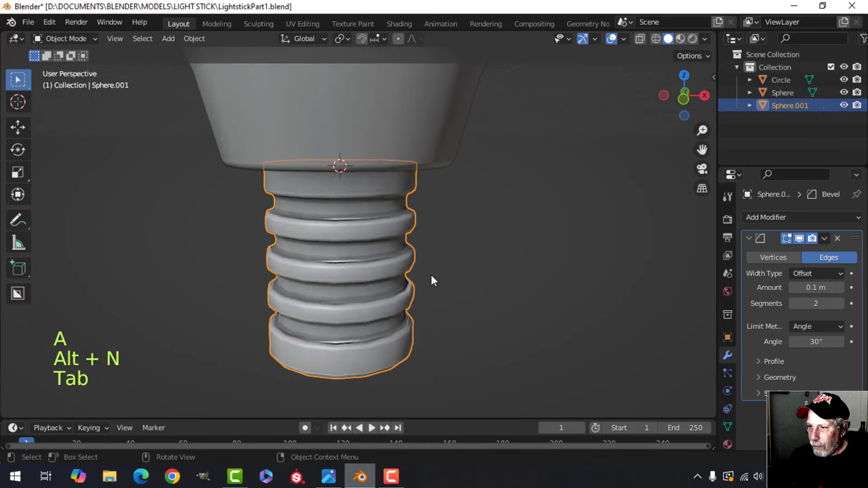
{"action": "middle_click_drag", "start_coordinate": [431, 275], "coordinate": [410, 266]}
{"action": "scroll", "coordinate": [426, 245], "scroll_direction": "down", "scroll_amount": 2}
{"action": "key", "text": "alt+a"}
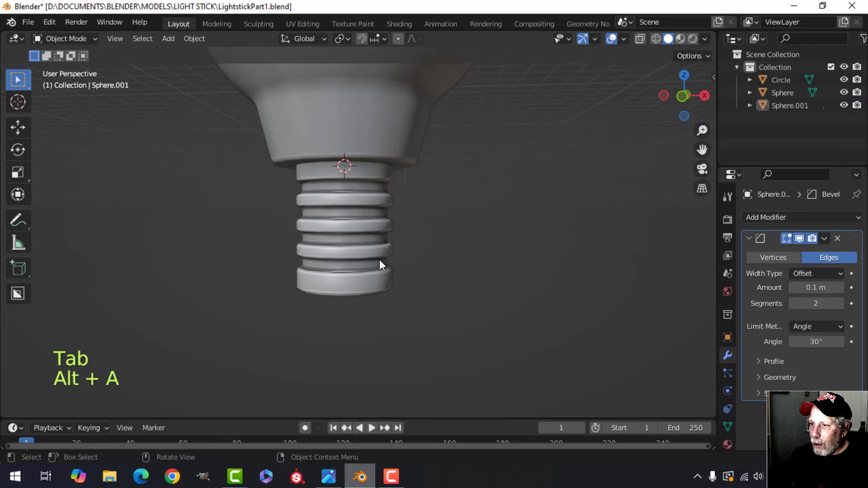
Add a Simple Deform modifier to the sleeve, set it to Taper on the Z axis with factor 0.245, and apply it.
{"action": "left_click", "coordinate": [379, 260]}
{"action": "scroll", "coordinate": [403, 259], "scroll_direction": "down", "scroll_amount": 3}
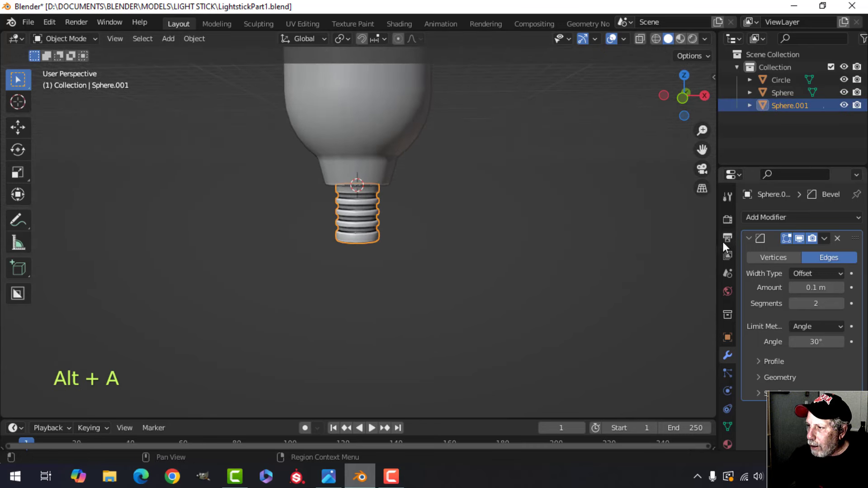
{"action": "left_click", "coordinate": [748, 239]}
{"action": "left_click", "coordinate": [757, 217]}
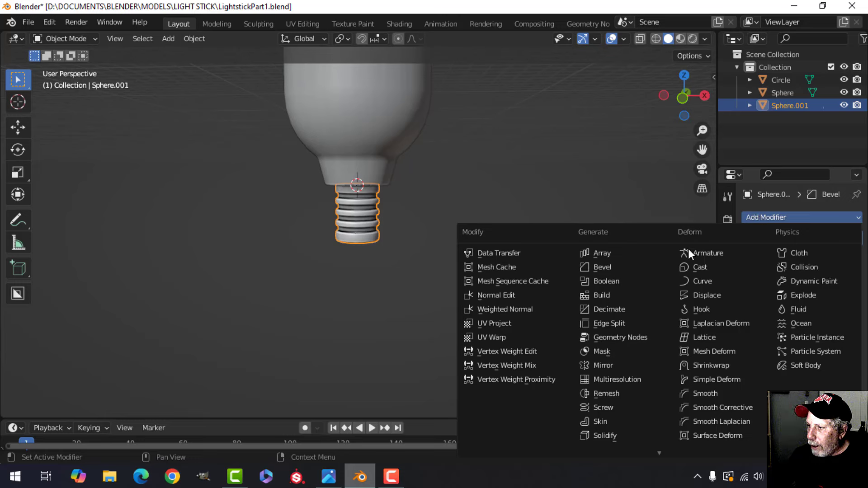
{"action": "left_click", "coordinate": [722, 377]}
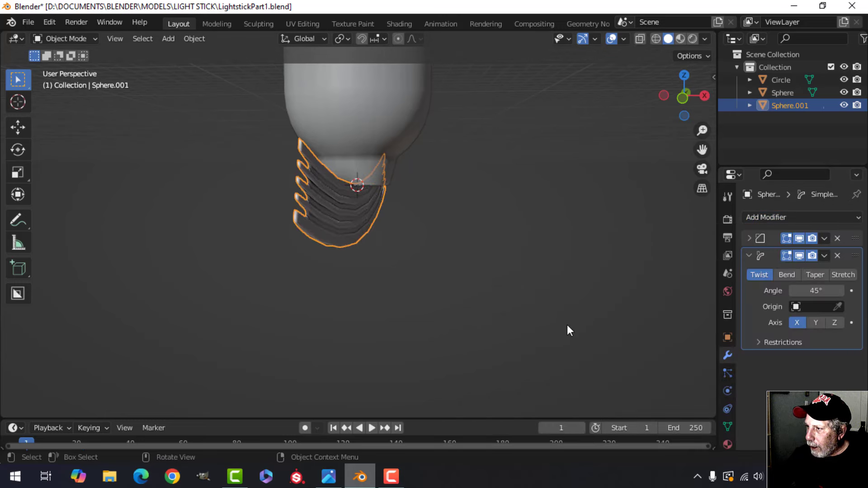
{"action": "left_click", "coordinate": [816, 274]}
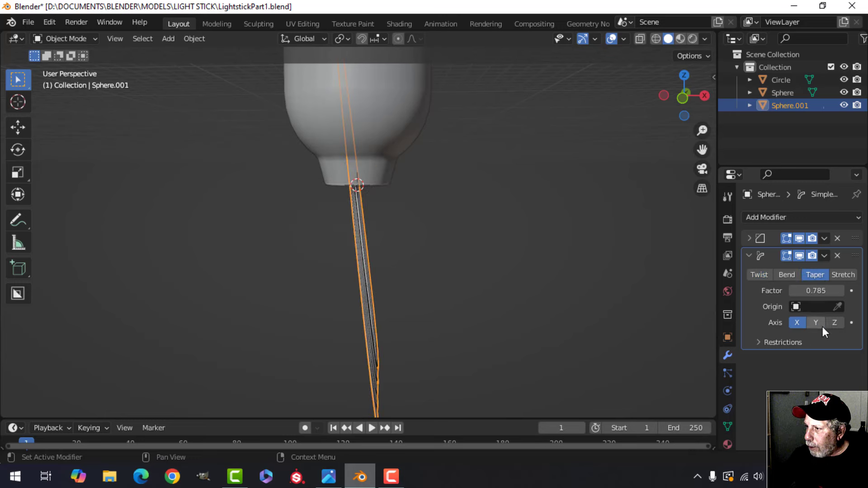
{"action": "left_click", "coordinate": [834, 323]}
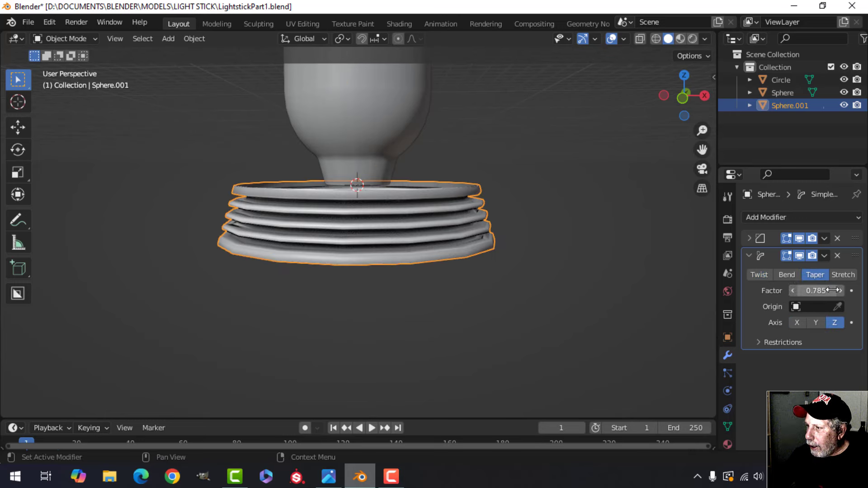
{"action": "left_click_drag", "start_coordinate": [833, 290], "coordinate": [797, 290]}
{"action": "mouse_move", "coordinate": [569, 242]}
{"action": "middle_mouse_down"}
{"action": "mouse_move", "coordinate": [561, 210]}
{"action": "mouse_move", "coordinate": [563, 236]}
{"action": "middle_mouse_up"}
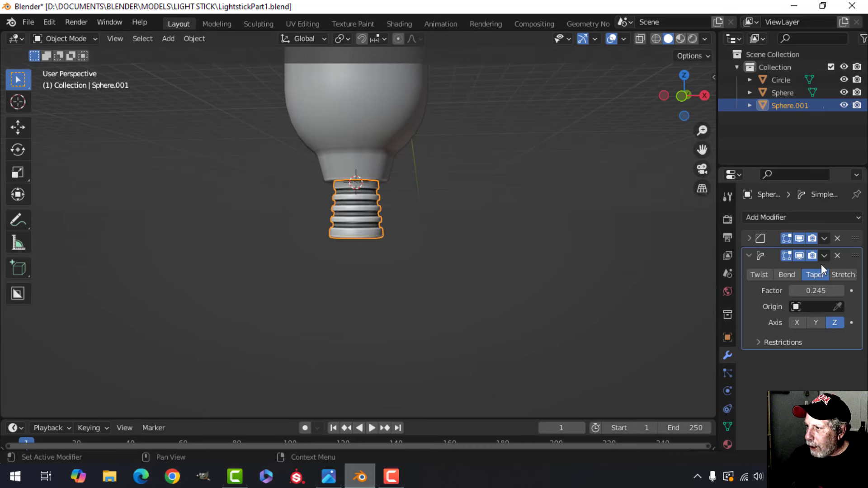
{"action": "left_click", "coordinate": [825, 256]}
{"action": "left_click", "coordinate": [801, 267]}
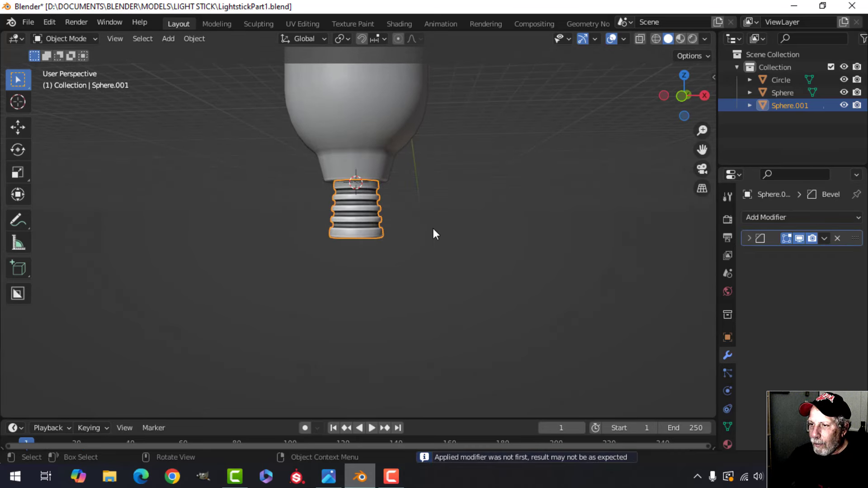
Rotate the sleeve's whole mesh 180° about the X axis so its wide end faces the handle.
{"action": "key", "text": "Tab"}
{"action": "key", "text": "a"}
{"action": "key", "text": "KP_1"}
{"action": "scroll", "coordinate": [433, 234], "scroll_direction": "up", "scroll_amount": 2}
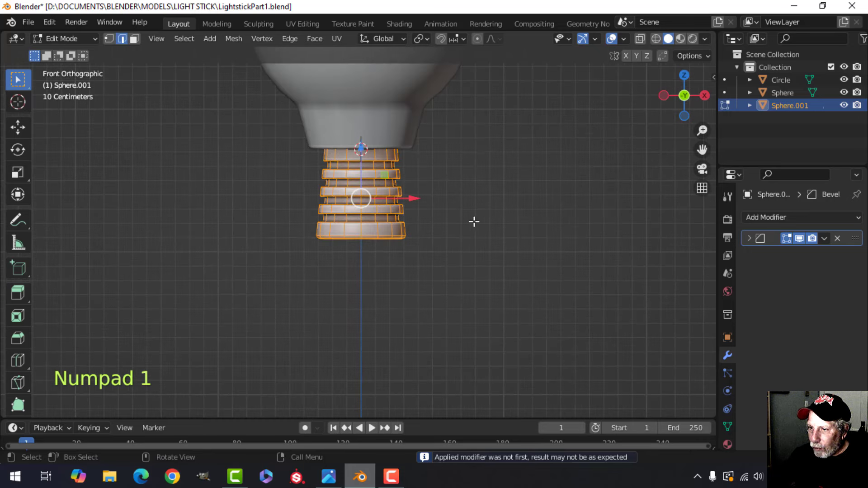
{"action": "type", "text": "rx18"}
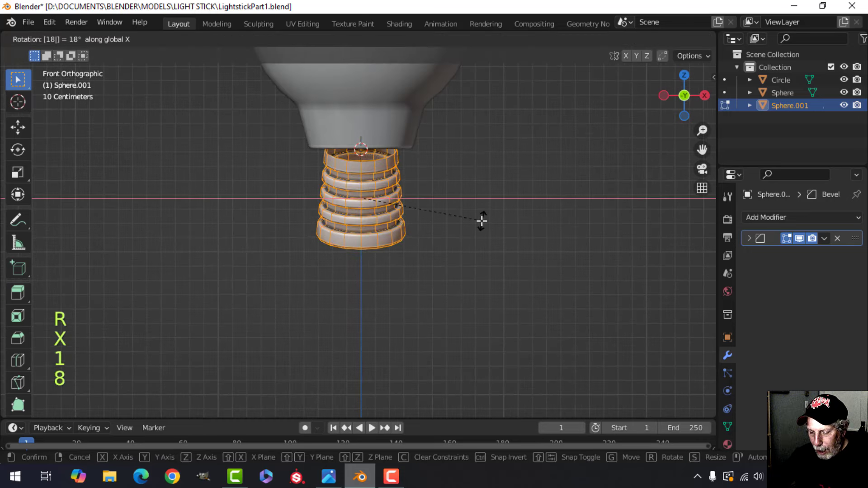
{"action": "type", "text": "0"}
{"action": "left_click", "coordinate": [482, 220]}
Scale the sleeve mesh to about 0.88 and raise it about 0.15 m along Z against the handle's neck.
{"action": "key", "text": "s"}
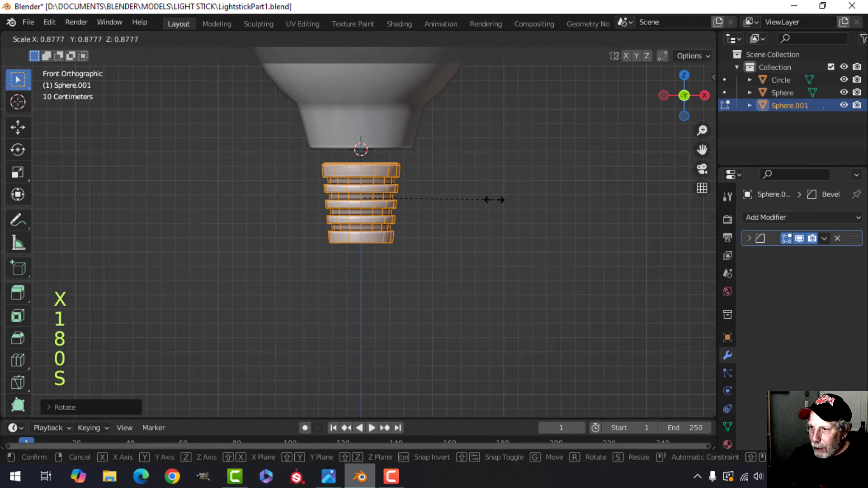
{"action": "left_click", "coordinate": [494, 200]}
{"action": "key", "text": "g"}
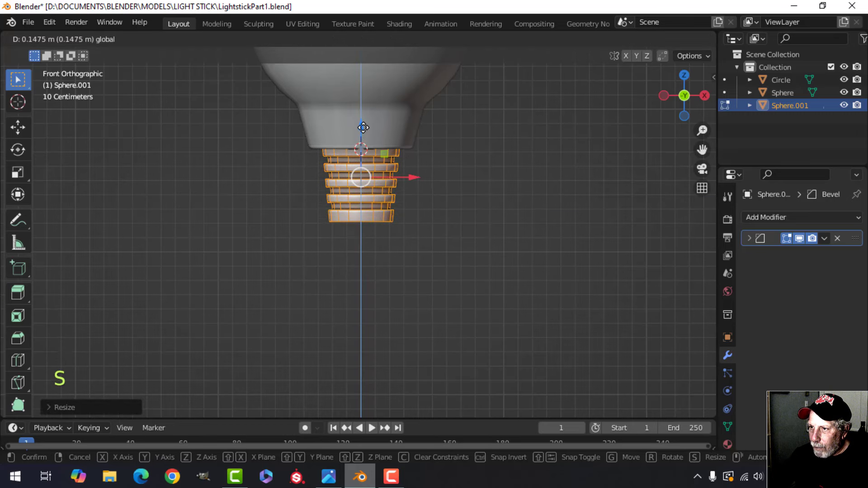
{"action": "left_click", "coordinate": [420, 171]}
Stretch the sleeve mesh slightly along Z and lower it a little so its top edge meets the neck's base.
{"action": "scroll", "coordinate": [467, 199], "scroll_direction": "down", "scroll_amount": 1}
{"action": "key", "text": "s"}
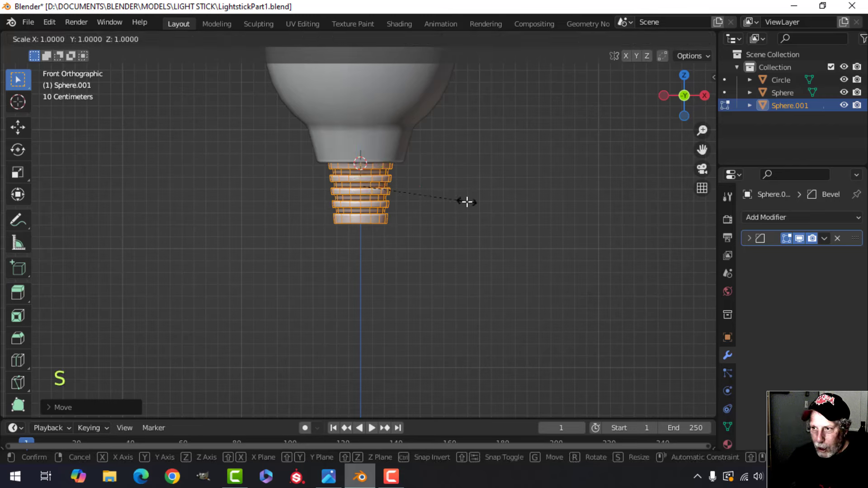
{"action": "key", "text": "z"}
{"action": "left_click", "coordinate": [477, 230]}
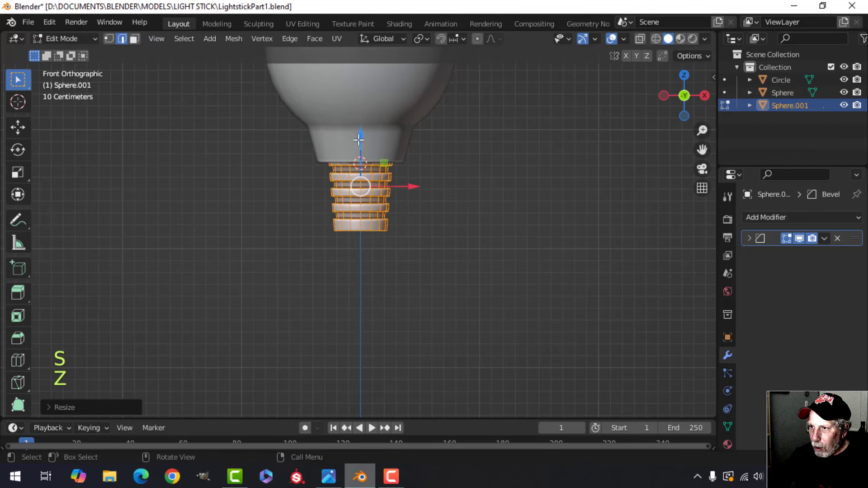
{"action": "left_click_drag", "start_coordinate": [359, 141], "coordinate": [359, 150]}
{"action": "key", "text": "Tab"}
{"action": "scroll", "coordinate": [463, 204], "scroll_direction": "down", "scroll_amount": 4}
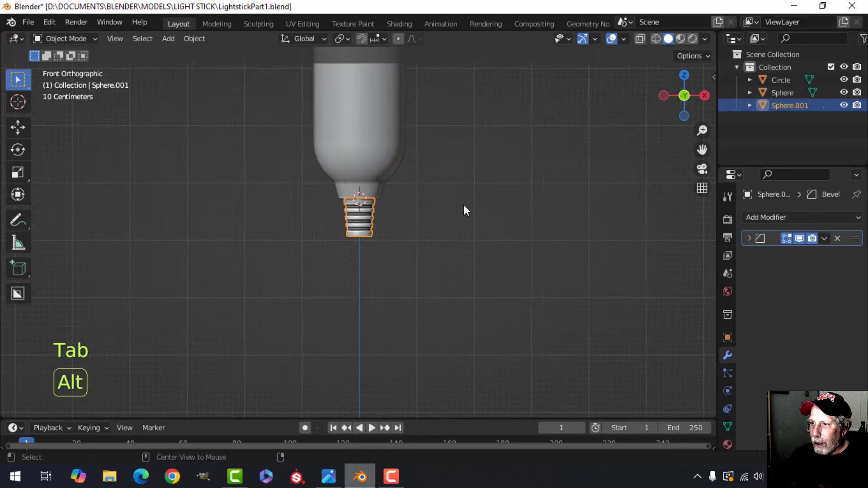
{"action": "key", "text": "alt+a"}
Extrude the open edge loop at the sleeve's bottom and scale it inward to form a flat bottom rim.
{"action": "middle_click_drag", "start_coordinate": [462, 204], "coordinate": [406, 203]}
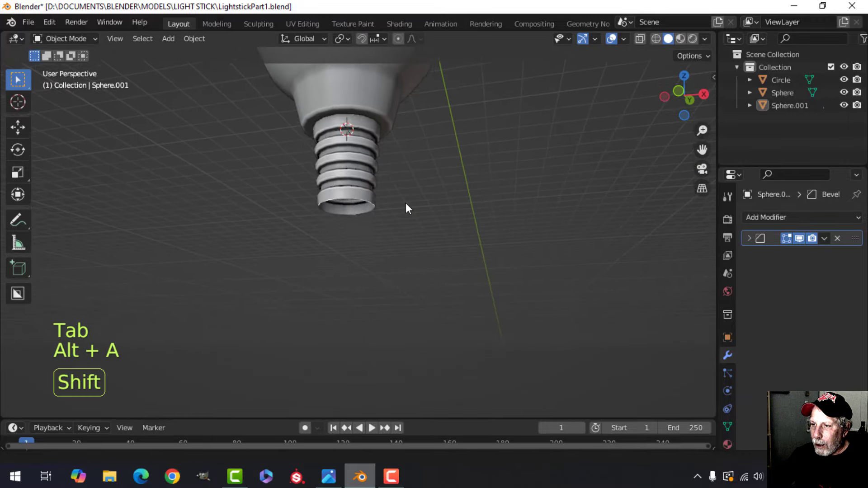
{"action": "left_click", "coordinate": [346, 199]}
{"action": "key", "text": "Tab"}
{"action": "scroll", "coordinate": [357, 201], "scroll_direction": "up", "scroll_amount": 3}
{"action": "key", "text": "alt+a"}
{"action": "scroll", "coordinate": [369, 204], "scroll_direction": "up", "scroll_amount": 1}
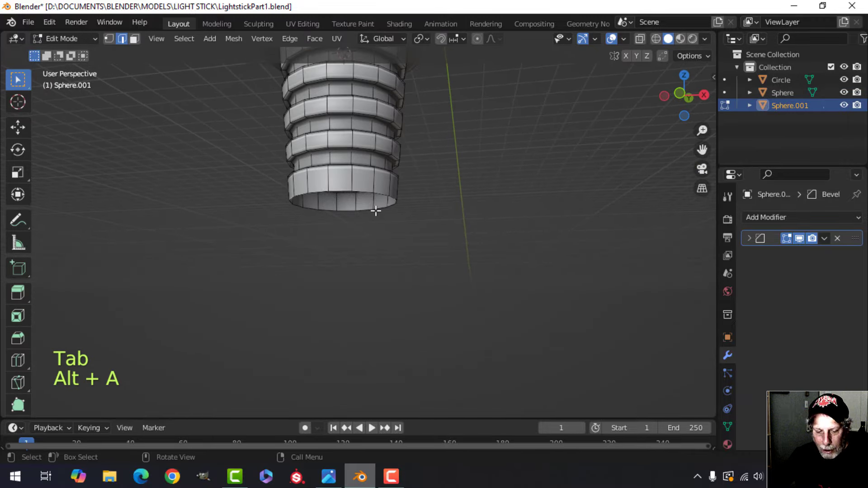
{"action": "key", "text": "2"}
{"action": "left_click", "coordinate": [367, 195], "text": "alt+shift"}
{"action": "middle_click_drag", "start_coordinate": [367, 195], "coordinate": [430, 196]}
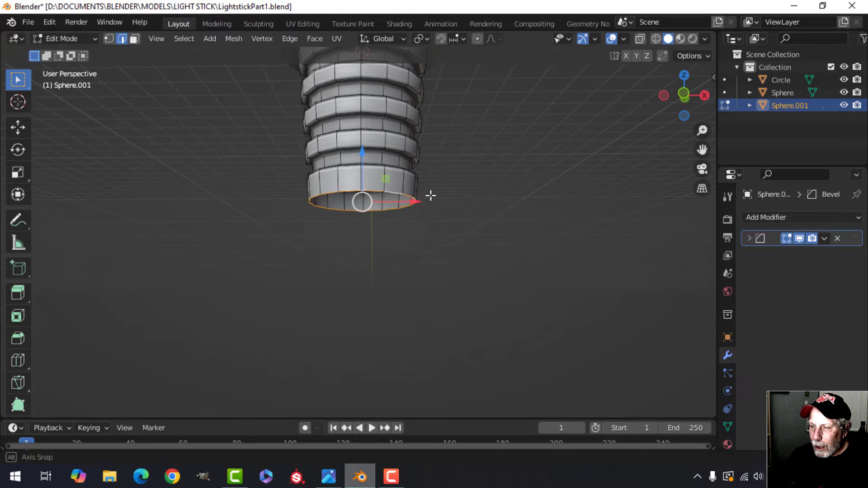
{"action": "key", "text": "e"}
{"action": "key", "text": "s"}
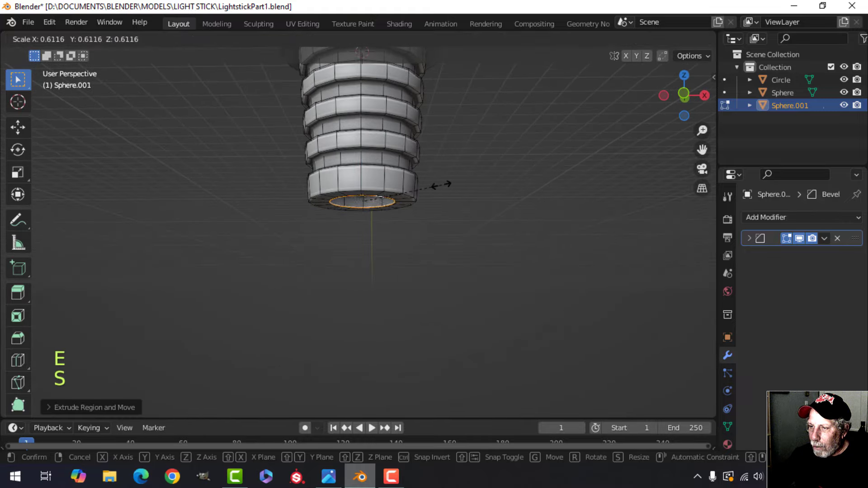
{"action": "left_click", "coordinate": [424, 186]}
{"action": "scroll", "coordinate": [427, 187], "scroll_direction": "down", "scroll_amount": 3}
{"action": "middle_click_drag", "start_coordinate": [426, 187], "coordinate": [428, 200]}
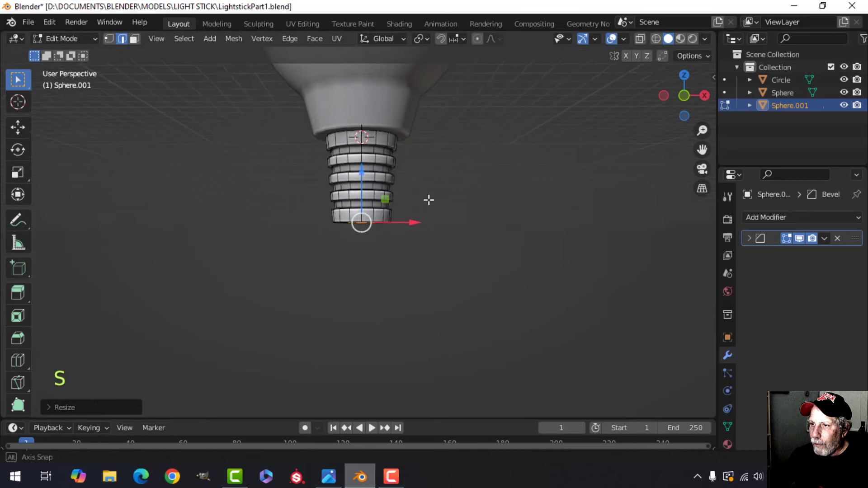
{"action": "scroll", "coordinate": [434, 201], "scroll_direction": "up", "scroll_amount": 1}
{"action": "key", "text": "KP_1"}
{"action": "key", "text": "Tab"}
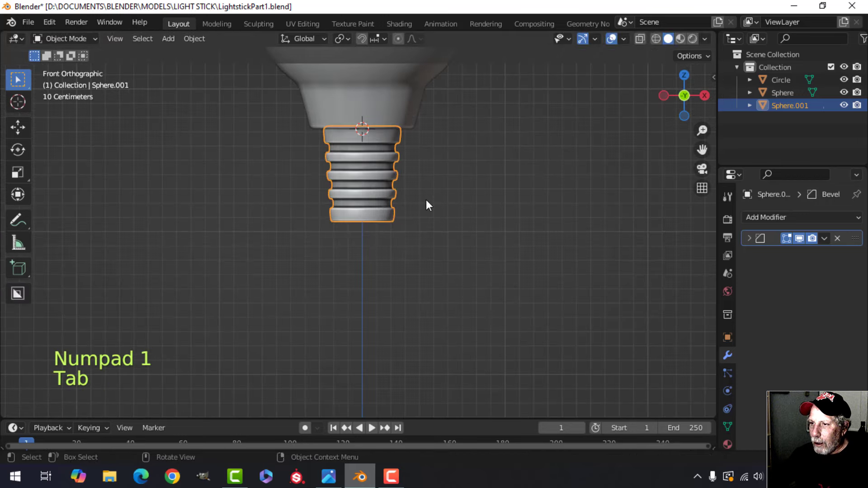
Add a Path curve at the 3D cursor beneath the handle for the cable.
{"action": "scroll", "coordinate": [426, 200], "scroll_direction": "down", "scroll_amount": 5}
{"action": "key", "text": "alt+a"}
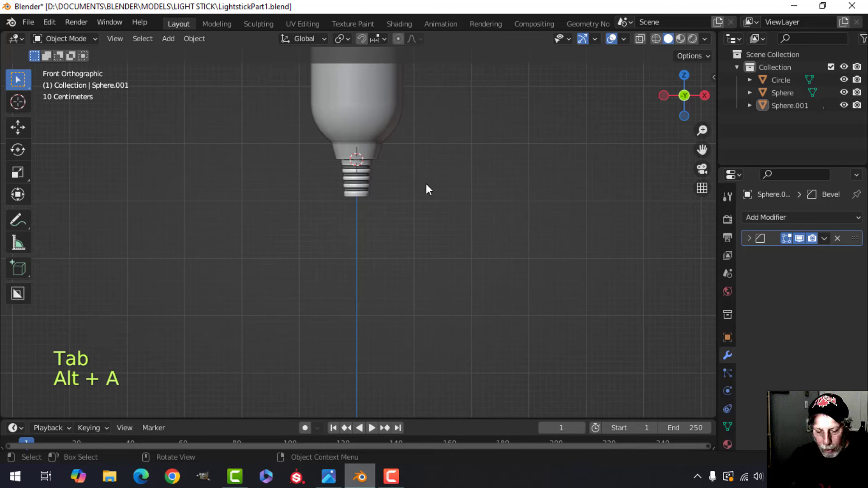
{"action": "key", "text": "shift+a"}
{"action": "mouse_move", "coordinate": [389, 196]}
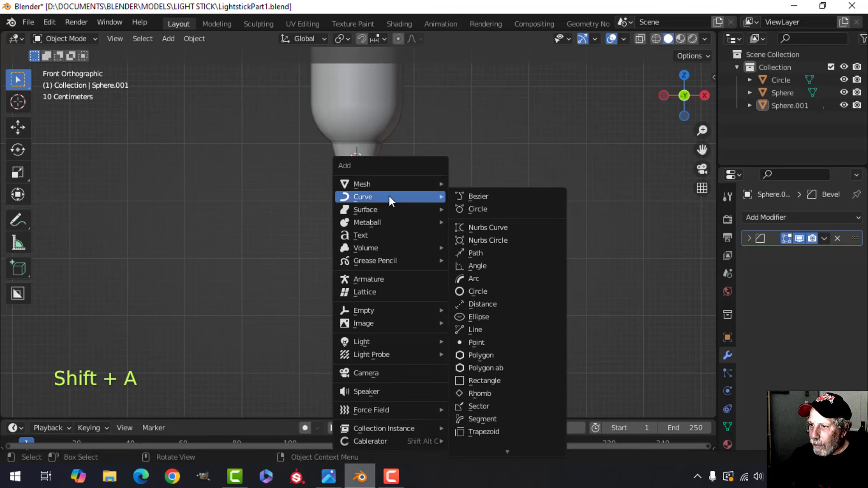
{"action": "left_click", "coordinate": [479, 253]}
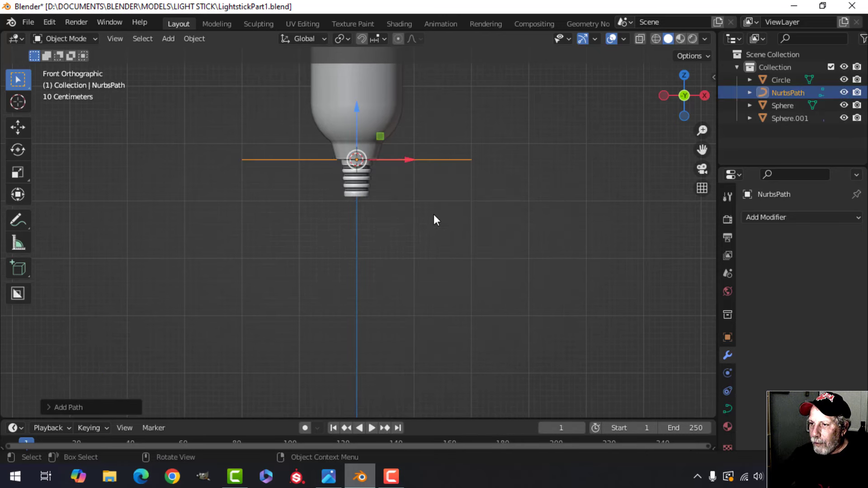
Rotate all the path's points 90° to vertical and move them down along Z so the path starts inside the sleeve.
{"action": "key", "text": "Tab"}
{"action": "key", "text": "r"}
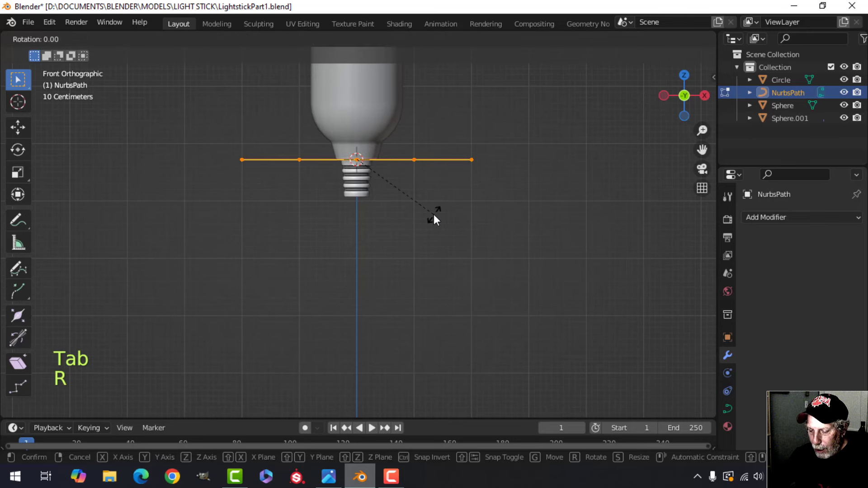
{"action": "key", "text": "9"}
{"action": "key", "text": "0"}
{"action": "left_click", "coordinate": [427, 211]}
{"action": "scroll", "coordinate": [427, 212], "scroll_direction": "down", "scroll_amount": 3}
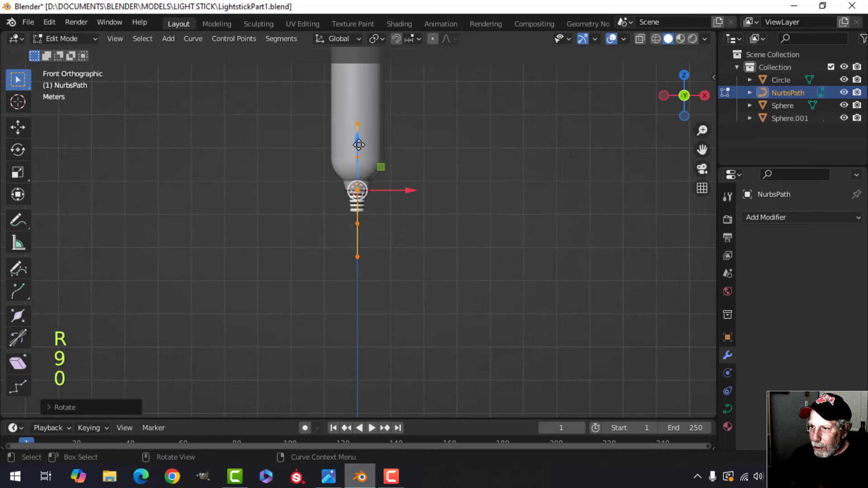
{"action": "left_click_drag", "start_coordinate": [358, 145], "coordinate": [363, 216]}
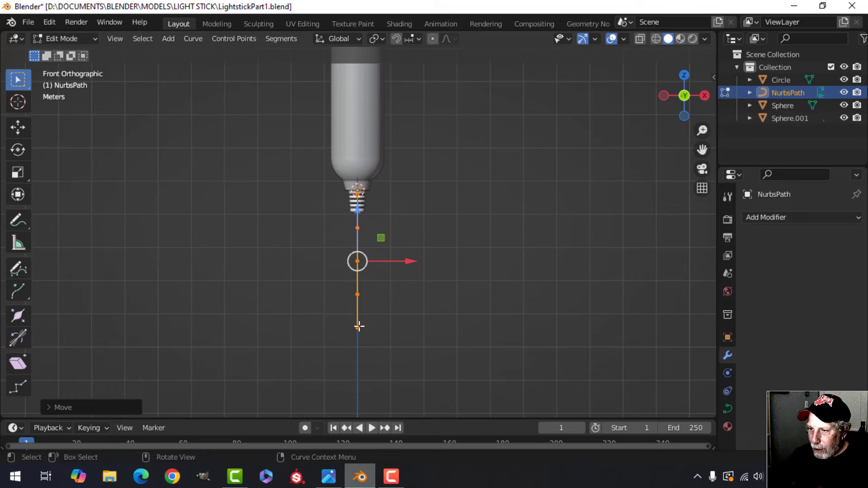
Move the path's two lowest control points sideways along X, away from the handle's axis.
{"action": "left_click", "coordinate": [358, 326]}
{"action": "left_click", "coordinate": [358, 294], "text": "shift"}
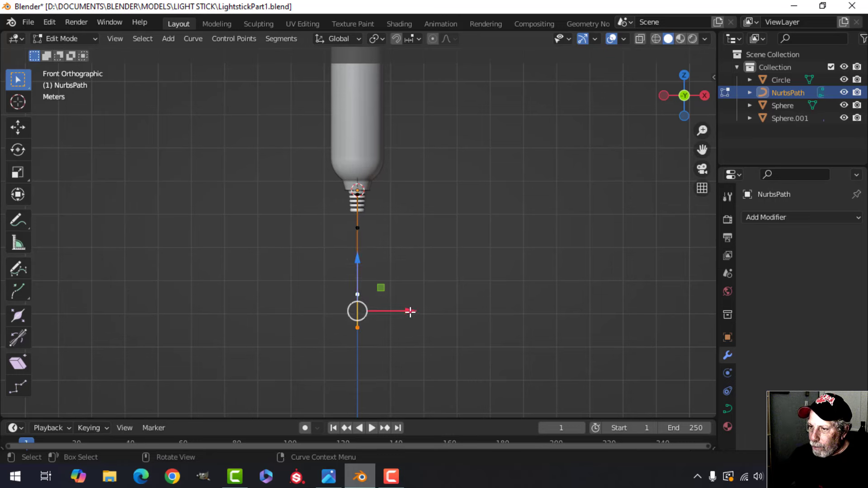
{"action": "left_click_drag", "start_coordinate": [410, 311], "coordinate": [552, 302]}
Move the path's end point along Y from the top view, and lower it slightly along Z.
{"action": "left_click", "coordinate": [506, 331]}
{"action": "key", "text": "KP_7"}
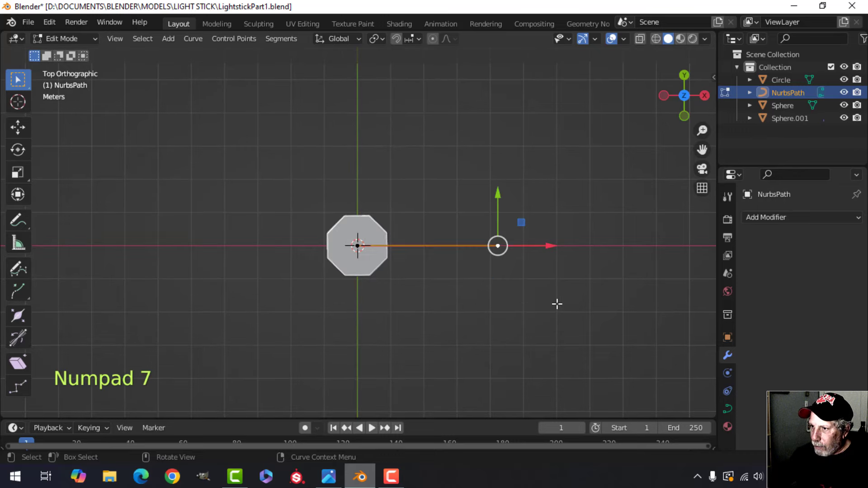
{"action": "left_click_drag", "start_coordinate": [502, 200], "coordinate": [503, 126]}
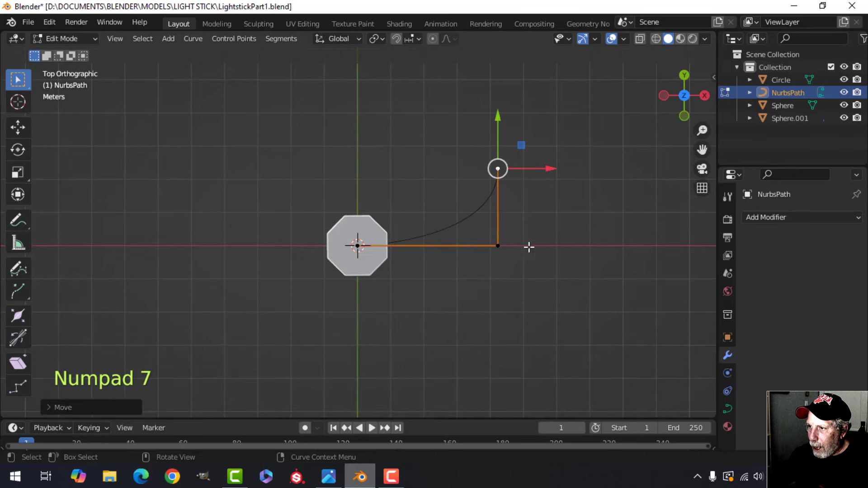
{"action": "middle_click_drag", "start_coordinate": [529, 246], "coordinate": [483, 116]}
{"action": "middle_click_drag", "start_coordinate": [494, 202], "coordinate": [489, 194]}
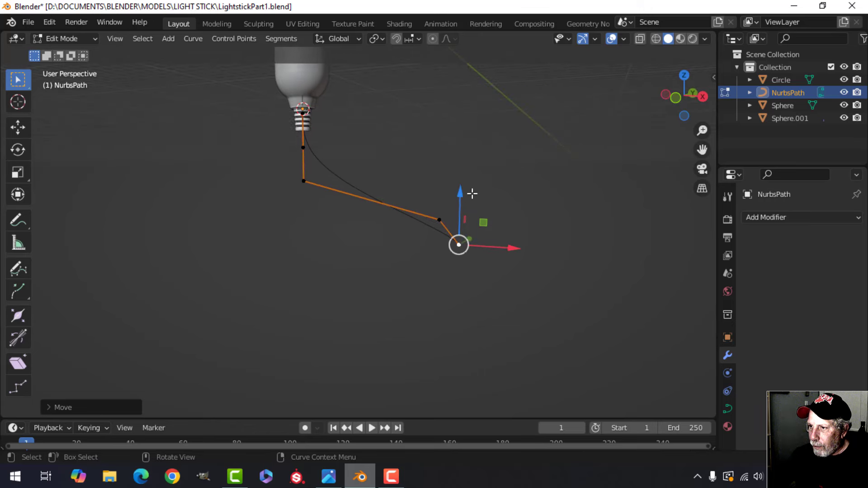
{"action": "left_click_drag", "start_coordinate": [461, 195], "coordinate": [461, 204]}
Subdivide the path segment between the third and fourth points and shift the selected points along Y to make an S-shaped bend.
{"action": "middle_click_drag", "start_coordinate": [292, 260], "coordinate": [337, 244]}
{"action": "left_click", "coordinate": [367, 273]}
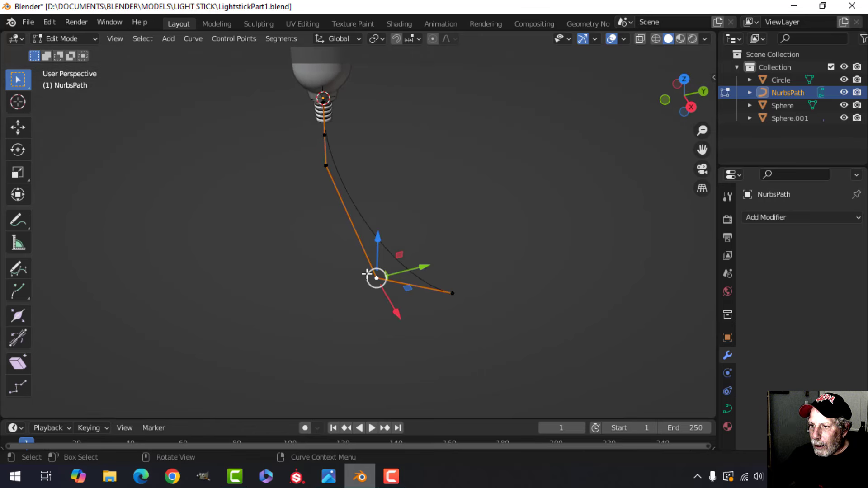
{"action": "left_click", "coordinate": [325, 168], "text": "shift"}
{"action": "right_click", "coordinate": [339, 197]}
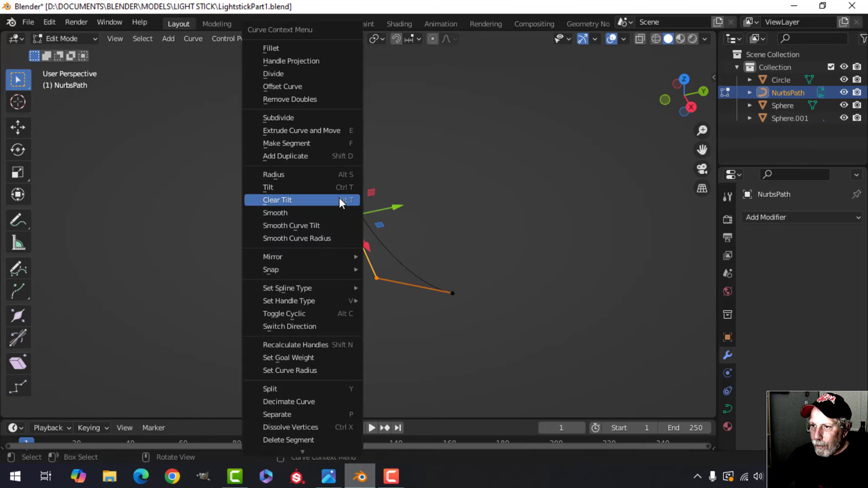
{"action": "left_click", "coordinate": [299, 116]}
{"action": "middle_click_drag", "start_coordinate": [346, 216], "coordinate": [389, 219]}
{"action": "left_click_drag", "start_coordinate": [389, 219], "coordinate": [327, 221]}
{"action": "key", "text": "Tab"}
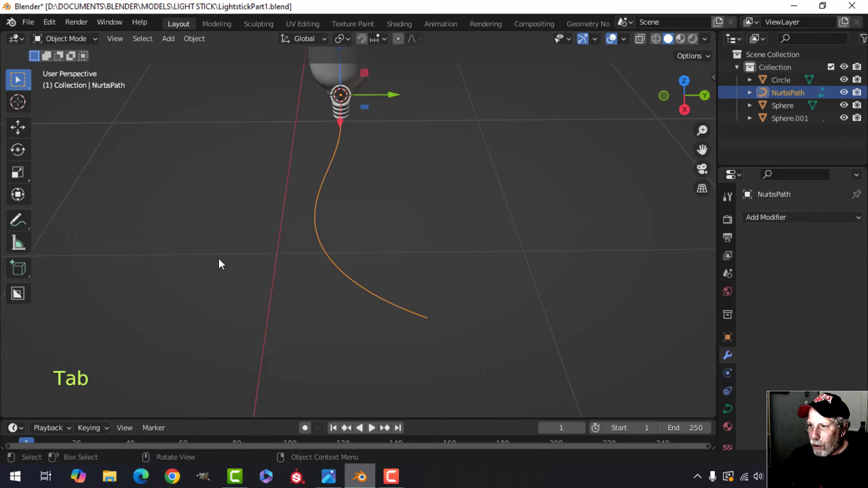
{"action": "middle_click_drag", "start_coordinate": [219, 259], "coordinate": [428, 242]}
{"action": "key", "text": "alt+a"}
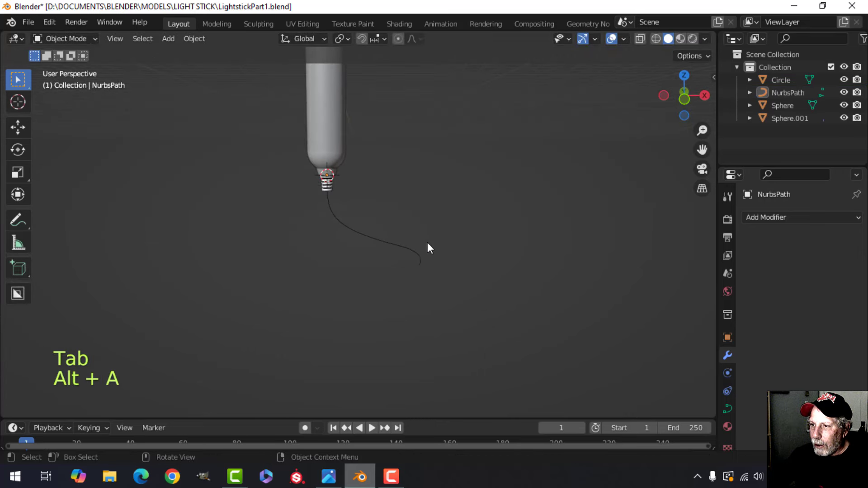
Give the cable path thickness with a round geometry bevel of 0.147 m depth.
{"action": "left_click", "coordinate": [399, 245]}
{"action": "left_click", "coordinate": [727, 409]}
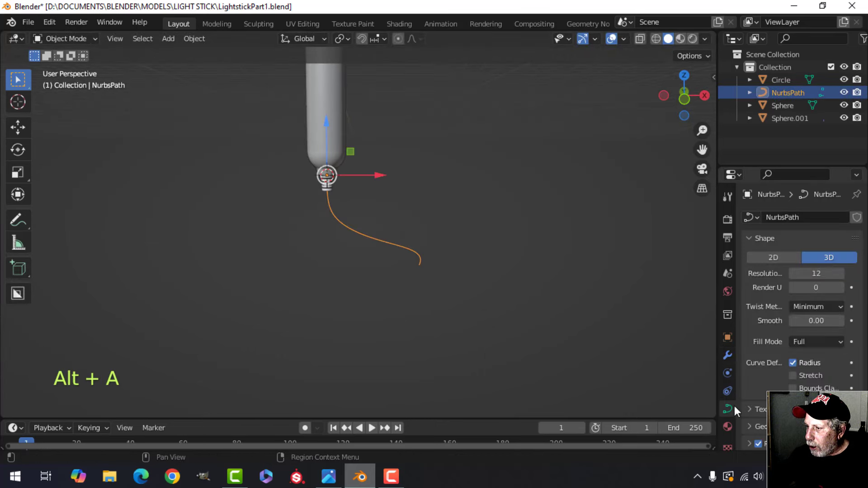
{"action": "scroll", "coordinate": [777, 375], "scroll_direction": "down", "scroll_amount": 5}
{"action": "left_click", "coordinate": [774, 376]}
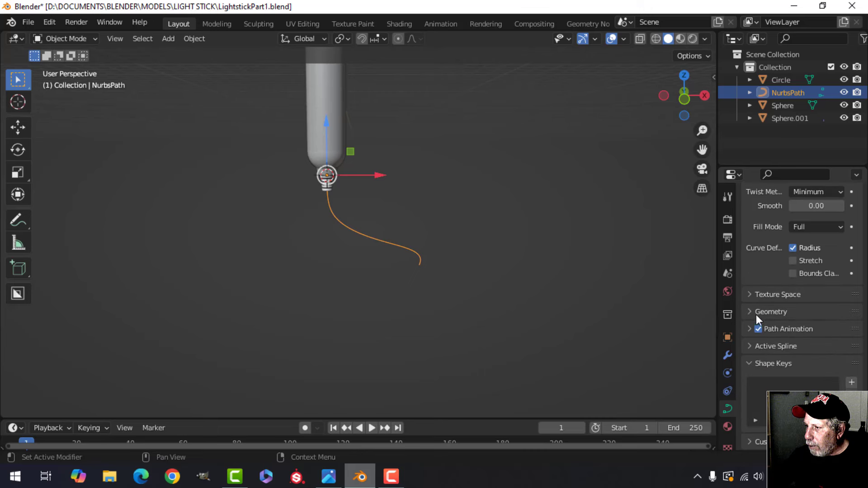
{"action": "left_click", "coordinate": [768, 323]}
{"action": "scroll", "coordinate": [775, 323], "scroll_direction": "down", "scroll_amount": 5}
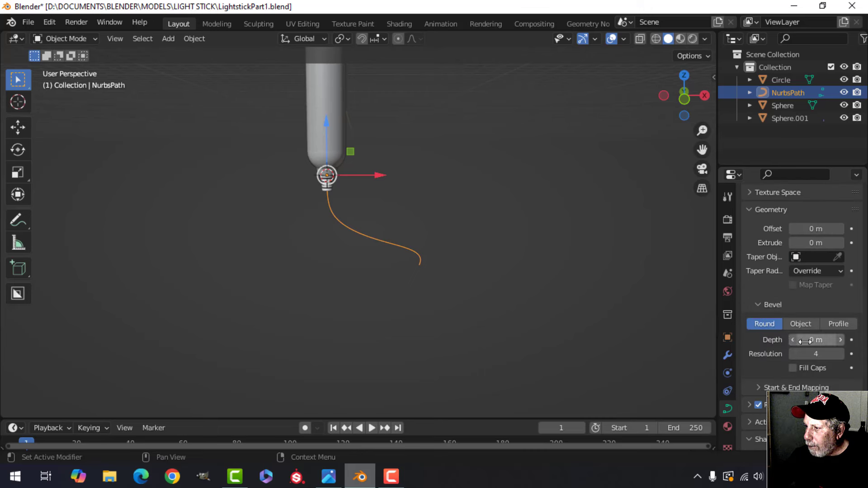
{"action": "left_click_drag", "start_coordinate": [806, 340], "coordinate": [815, 340], "text": "shift"}
Examine the cable's fit inside the ribbed sleeve and the overall proportions of the light stick.
{"action": "scroll", "coordinate": [357, 231], "scroll_direction": "up", "scroll_amount": 5}
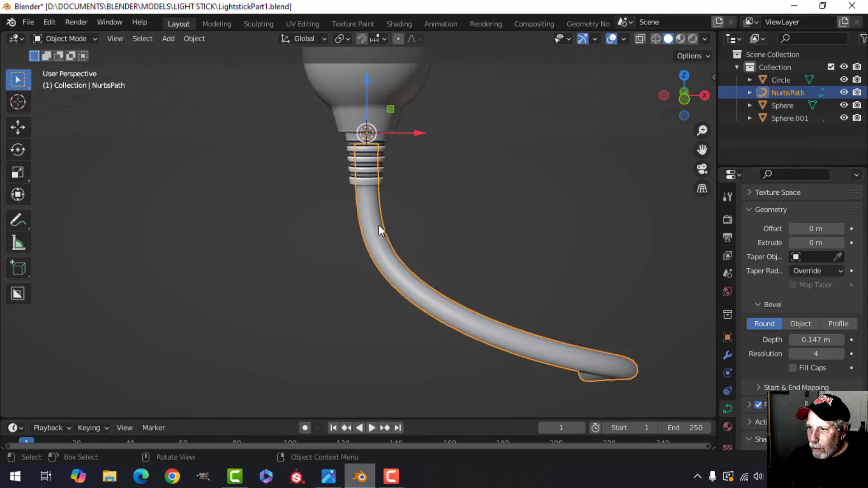
{"action": "key", "text": "alt+a"}
{"action": "middle_click_drag", "start_coordinate": [378, 226], "coordinate": [354, 248]}
{"action": "scroll", "coordinate": [372, 186], "scroll_direction": "down", "scroll_amount": 3}
{"action": "scroll", "coordinate": [403, 261], "scroll_direction": "down", "scroll_amount": 2}
{"action": "middle_click_drag", "start_coordinate": [354, 205], "coordinate": [351, 249], "text": "shift"}
{"action": "middle_click_drag", "start_coordinate": [361, 251], "coordinate": [375, 233]}
{"action": "key", "text": "KP_4"}
{"action": "key", "text": "KP_1"}
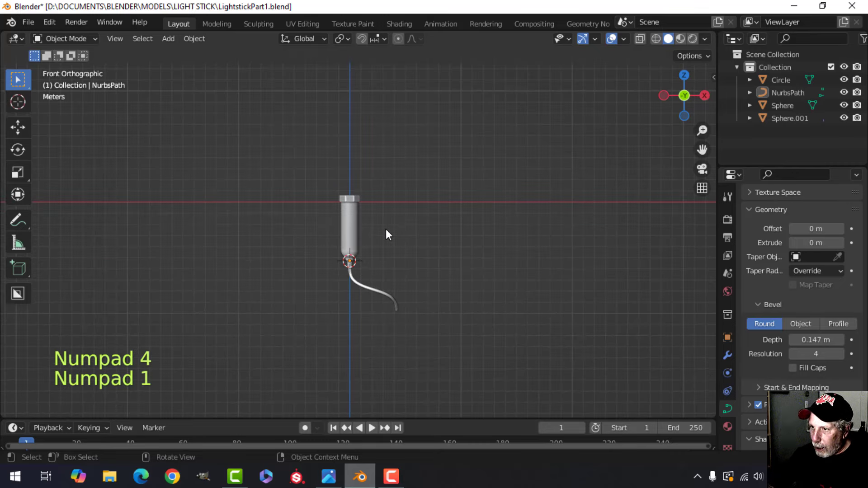
{"action": "left_click", "coordinate": [352, 226]}
{"action": "scroll", "coordinate": [361, 228], "scroll_direction": "up", "scroll_amount": 3}
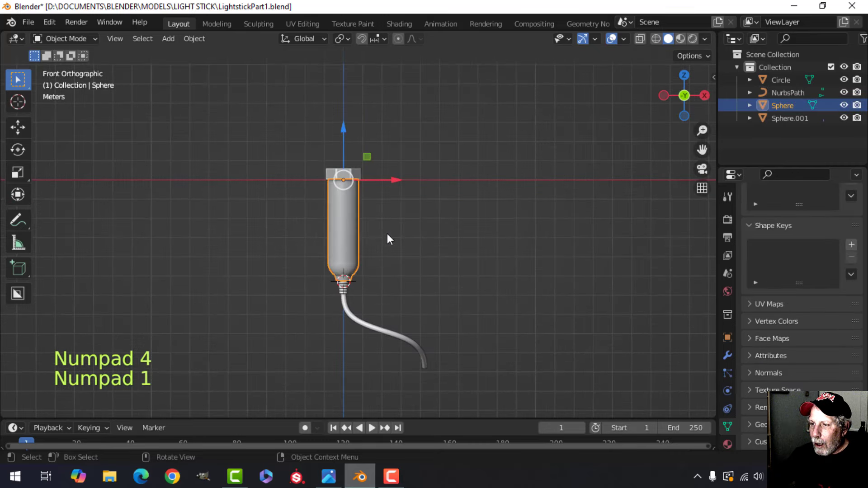
{"action": "key", "text": "alt+a"}
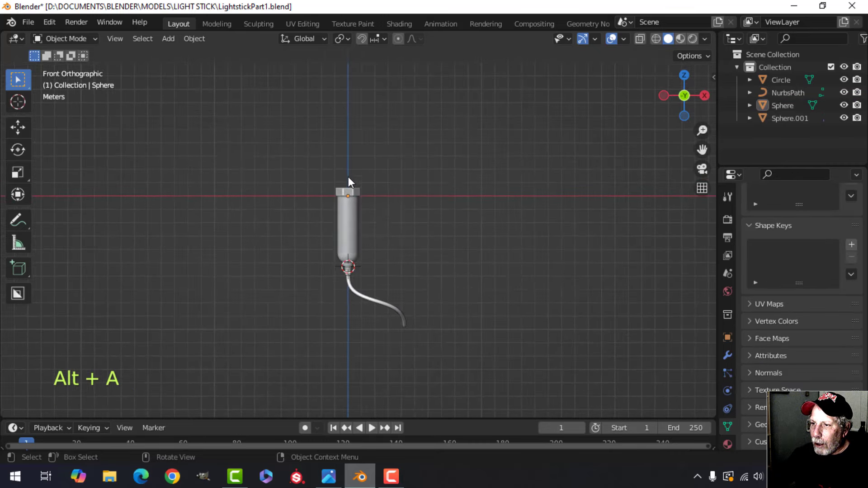
Duplicate the handle's ring of long side faces and move the copy up along Z to stand on the collar.
{"action": "left_click", "coordinate": [351, 220]}
{"action": "scroll", "coordinate": [353, 220], "scroll_direction": "up", "scroll_amount": 1}
{"action": "key", "text": "Tab"}
{"action": "scroll", "coordinate": [372, 228], "scroll_direction": "up", "scroll_amount": 1}
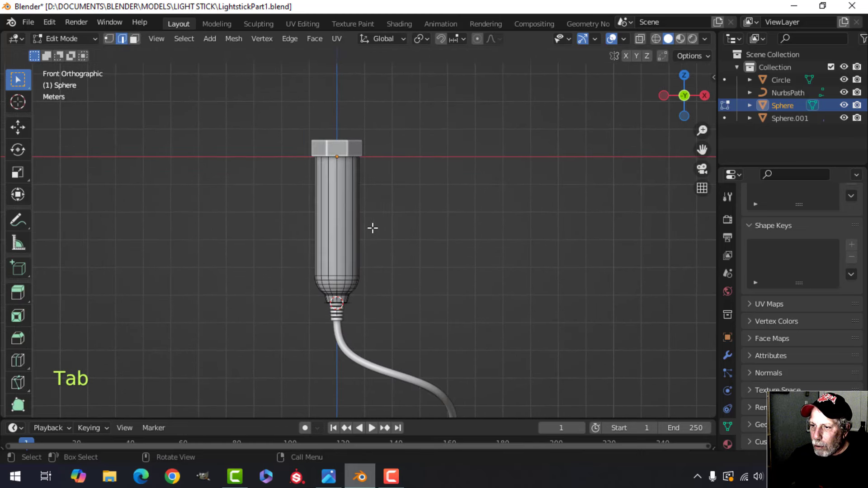
{"action": "key", "text": "3"}
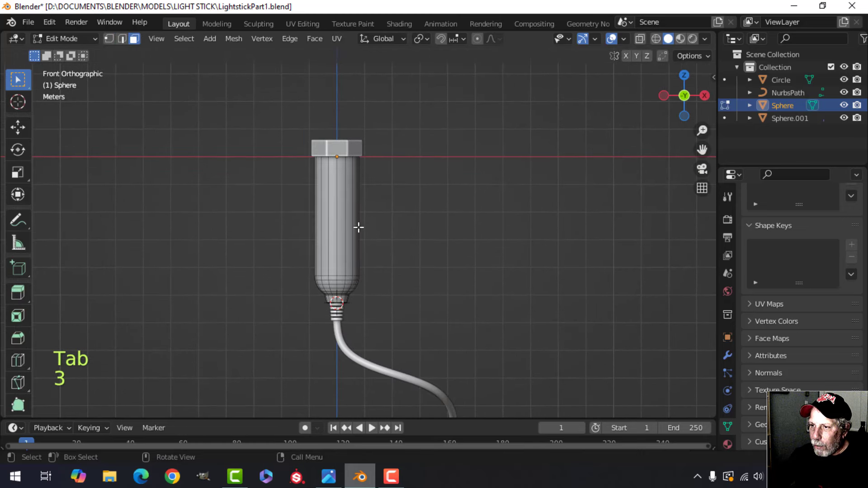
{"action": "left_click", "coordinate": [337, 199], "text": "alt+shift"}
{"action": "scroll", "coordinate": [360, 240], "scroll_direction": "down", "scroll_amount": 4}
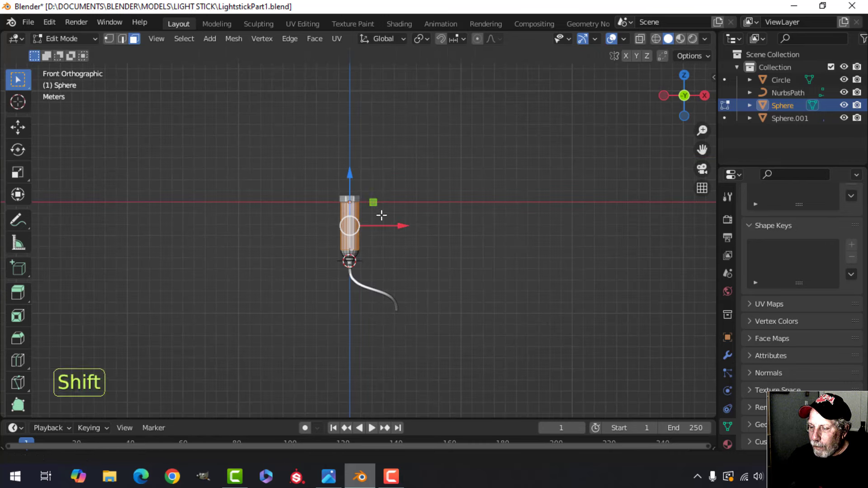
{"action": "middle_click_drag", "start_coordinate": [381, 215], "coordinate": [405, 228], "text": "shift"}
{"action": "key", "text": "shift+d"}
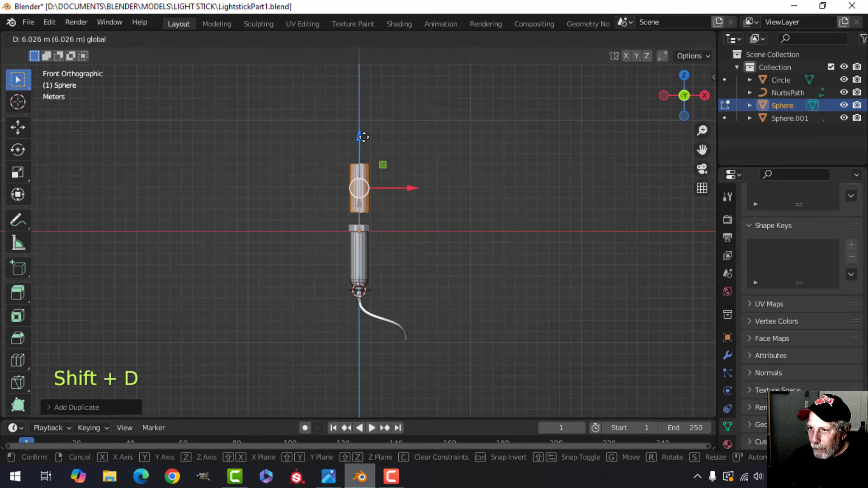
{"action": "left_click", "coordinate": [363, 150]}
Separate the duplicated tube faces from the handle into their own object and select that object.
{"action": "scroll", "coordinate": [401, 187], "scroll_direction": "up", "scroll_amount": 3}
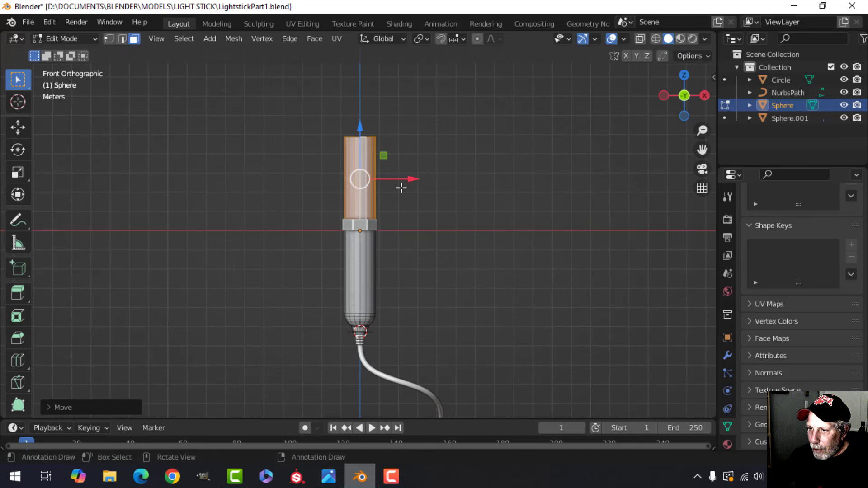
{"action": "key", "text": "p"}
{"action": "left_click", "coordinate": [501, 256]}
{"action": "key", "text": "Tab"}
{"action": "left_click", "coordinate": [382, 202]}
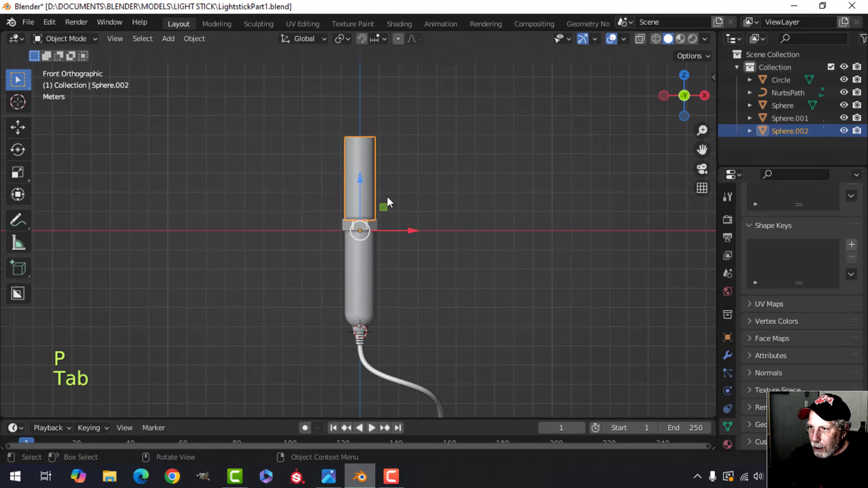
Scale the whole tube mesh slightly inward in X and Y, leaving its height locked, so it fits inside the collar.
{"action": "scroll", "coordinate": [425, 217], "scroll_direction": "up", "scroll_amount": 2}
{"action": "key", "text": "Tab"}
{"action": "key", "text": "a"}
{"action": "middle_click_drag", "start_coordinate": [430, 215], "coordinate": [368, 235]}
{"action": "scroll", "coordinate": [399, 300], "scroll_direction": "up", "scroll_amount": 1}
{"action": "scroll", "coordinate": [352, 272], "scroll_direction": "up", "scroll_amount": 2}
{"action": "scroll", "coordinate": [352, 267], "scroll_direction": "down", "scroll_amount": 1}
{"action": "middle_click_drag", "start_coordinate": [379, 223], "coordinate": [418, 213]}
{"action": "scroll", "coordinate": [430, 179], "scroll_direction": "down", "scroll_amount": 1}
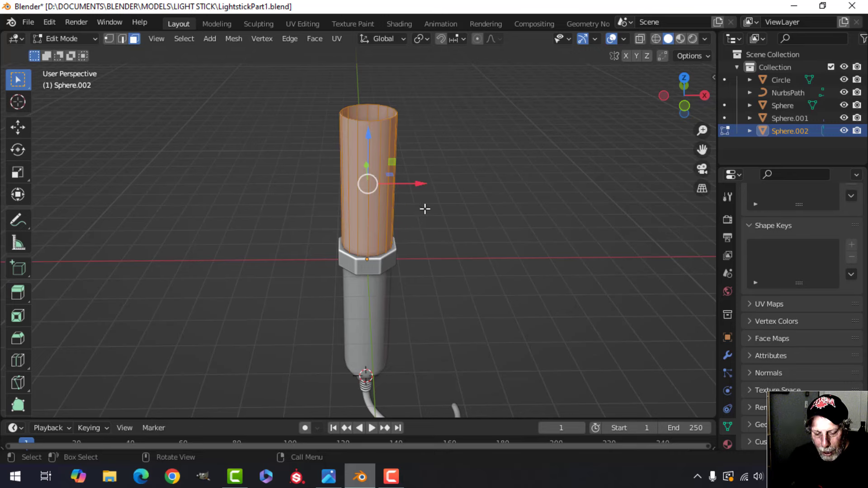
{"action": "key", "text": "s"}
{"action": "key", "text": "shift+z"}
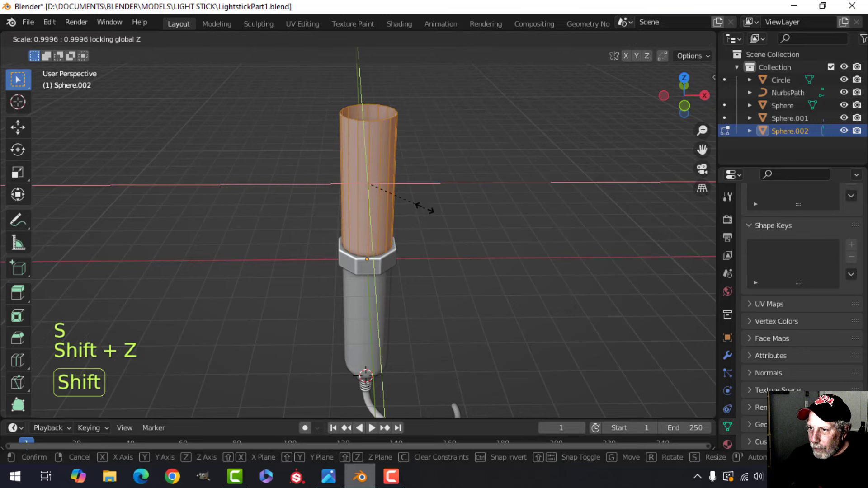
{"action": "left_click", "coordinate": [373, 189]}
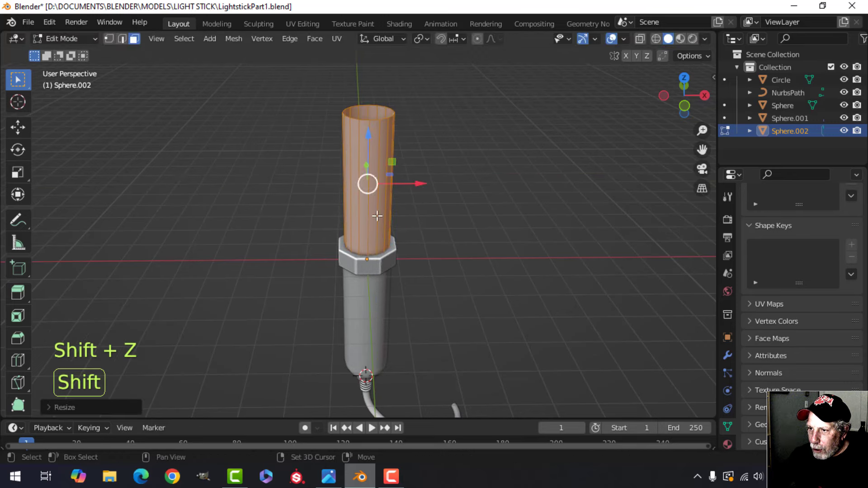
{"action": "middle_click_drag", "start_coordinate": [379, 213], "coordinate": [386, 211]}
{"action": "scroll", "coordinate": [380, 262], "scroll_direction": "down", "scroll_amount": 4}
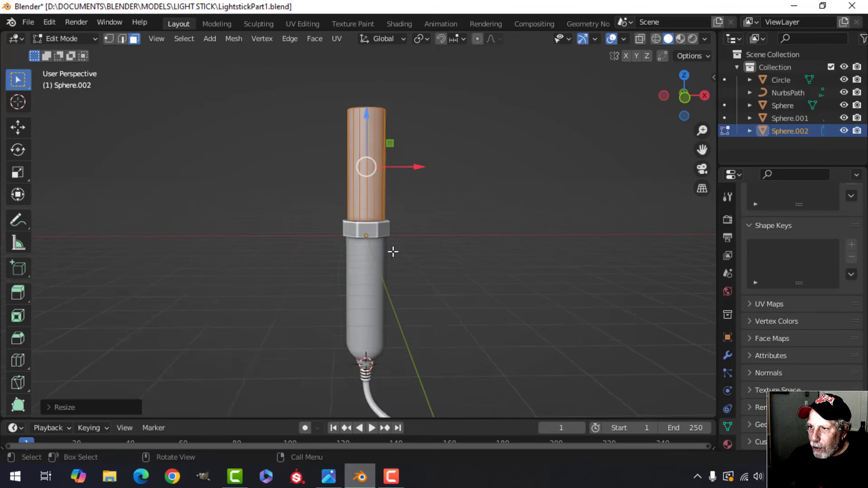
Select the tube's top edge loop in wireframe view and raise it along Z to make a long light tube.
{"action": "key", "text": "alt+a"}
{"action": "key", "text": "KP_1"}
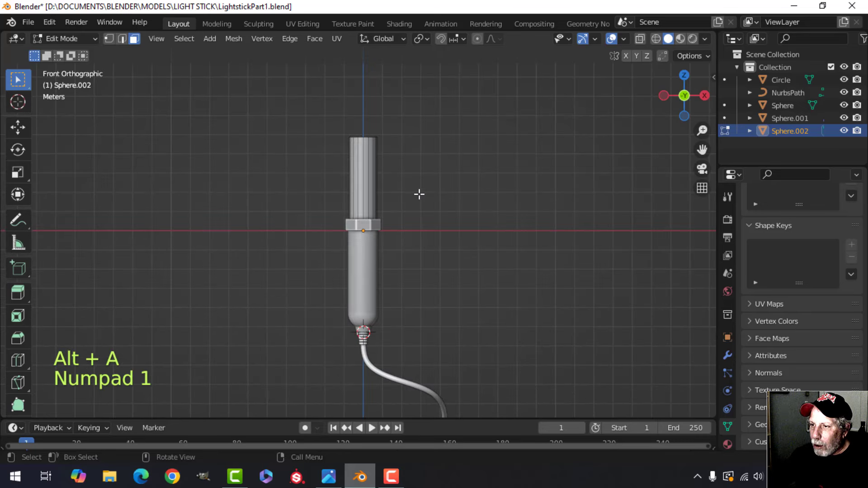
{"action": "key", "text": "z"}
{"action": "left_click", "coordinate": [332, 173]}
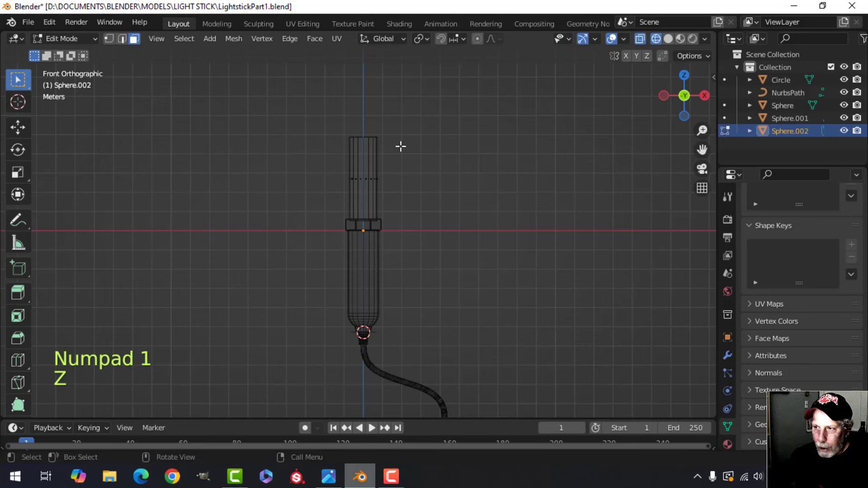
{"action": "key", "text": "2"}
{"action": "key", "text": "b"}
{"action": "left_click_drag", "start_coordinate": [285, 81], "coordinate": [445, 158]}
{"action": "scroll", "coordinate": [430, 216], "scroll_direction": "down", "scroll_amount": 3}
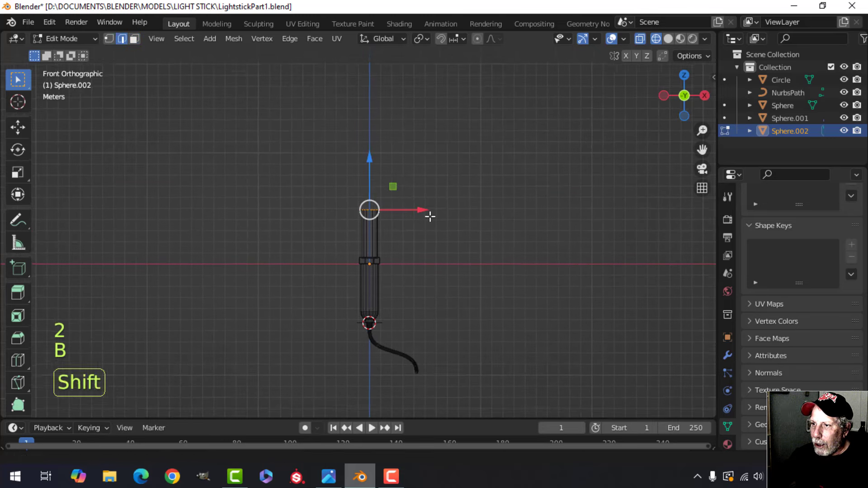
{"action": "scroll", "coordinate": [430, 216], "scroll_direction": "up", "scroll_amount": 2, "text": "shift"}
{"action": "left_click_drag", "start_coordinate": [370, 183], "coordinate": [372, 93]}
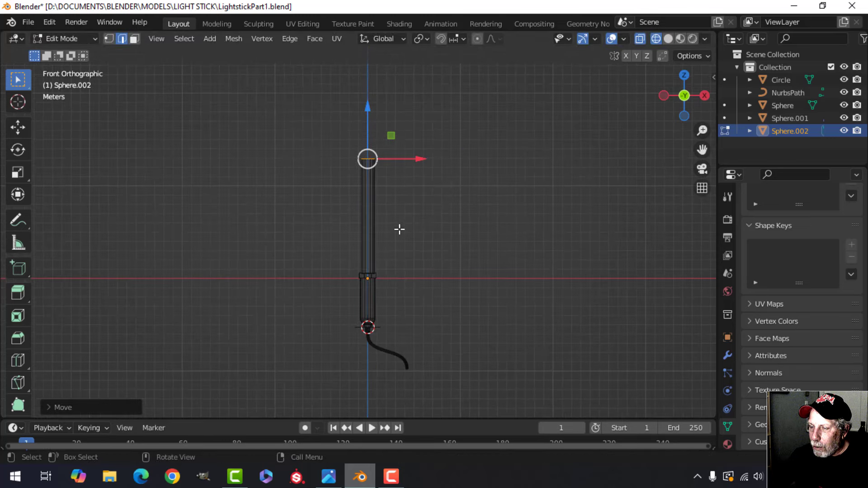
Return to solid shading and Object Mode with everything deselected.
{"action": "key", "text": "z"}
{"action": "left_click", "coordinate": [547, 229]}
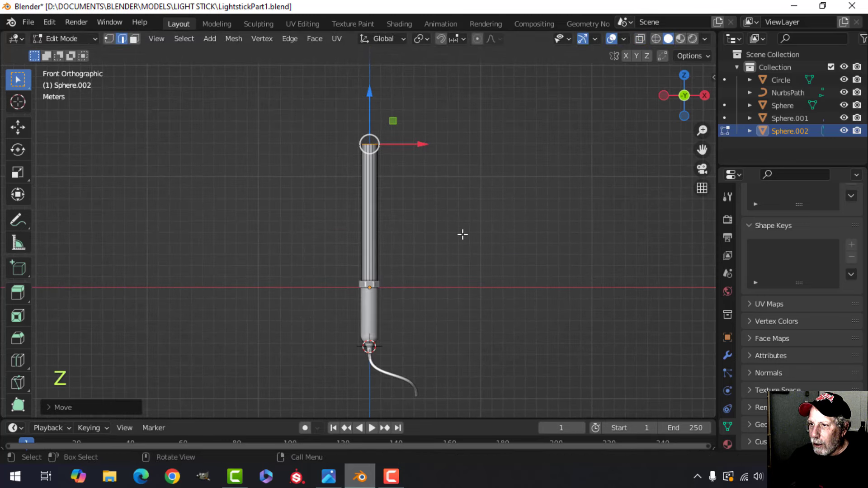
{"action": "key", "text": "Tab"}
{"action": "key", "text": "alt+a"}
{"action": "mouse_move", "coordinate": [441, 266]}
{"action": "middle_mouse_down", "text": "shift"}
{"action": "mouse_move", "coordinate": [437, 213]}
{"action": "mouse_move", "coordinate": [419, 268]}
{"action": "middle_mouse_up", "text": "shift"}
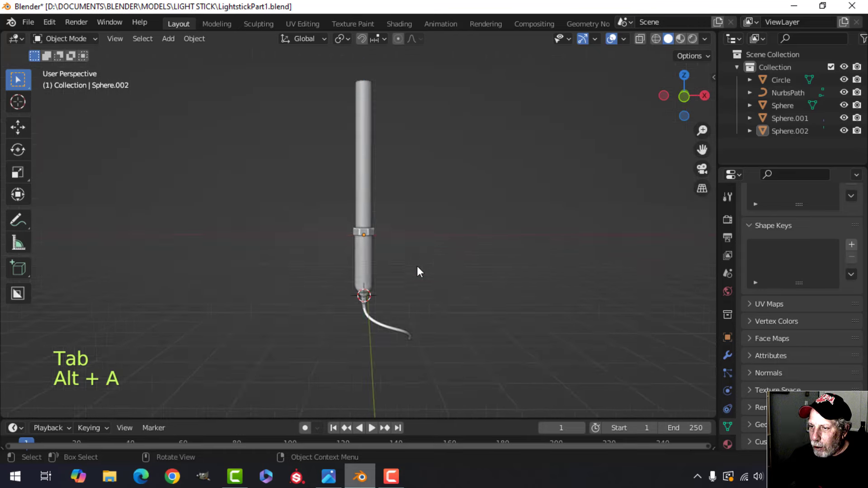
Duplicate the octagonal collar and move the copy up along Z to cap the light tube's top end.
{"action": "scroll", "coordinate": [419, 269], "scroll_direction": "up", "scroll_amount": 3}
{"action": "left_click", "coordinate": [364, 238]}
{"action": "scroll", "coordinate": [405, 266], "scroll_direction": "down", "scroll_amount": 2}
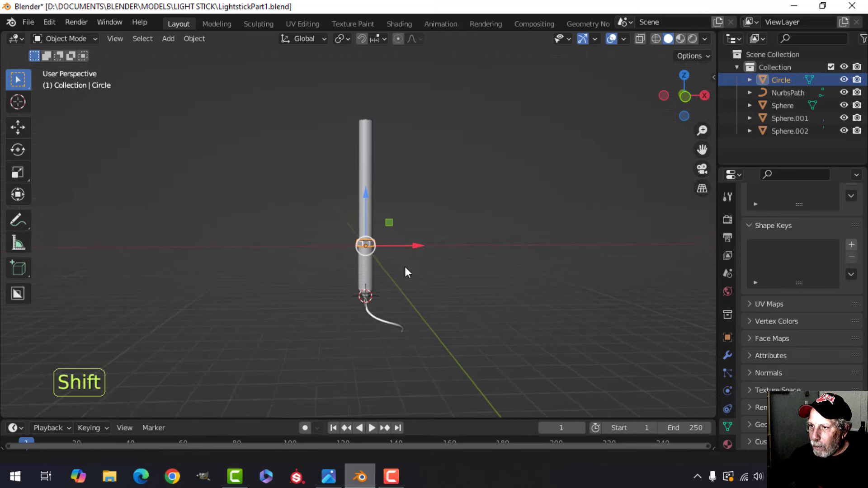
{"action": "key", "text": "KP_1"}
{"action": "middle_click_drag", "start_coordinate": [411, 241], "coordinate": [404, 268], "text": "shift"}
{"action": "key", "text": "shift+d"}
{"action": "right_click", "coordinate": [435, 251]}
{"action": "left_click_drag", "start_coordinate": [369, 232], "coordinate": [400, 216]}
{"action": "scroll", "coordinate": [404, 127], "scroll_direction": "up", "scroll_amount": 3}
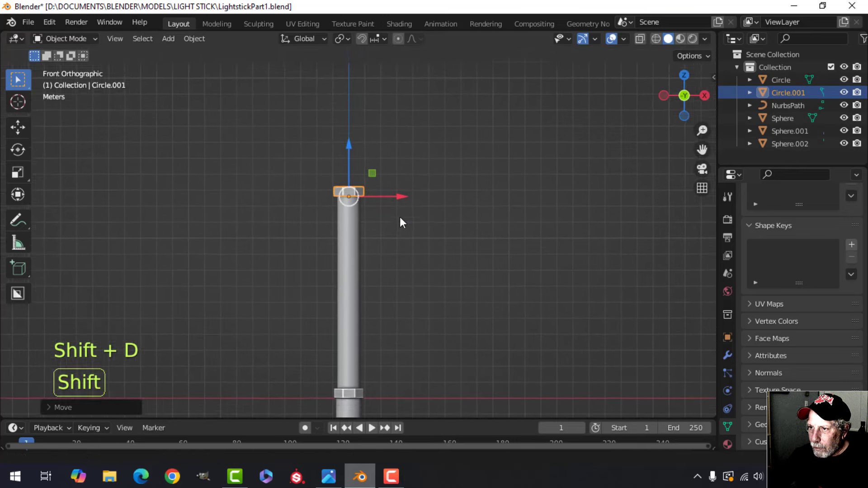
{"action": "middle_click_drag", "start_coordinate": [400, 216], "coordinate": [396, 219], "text": "shift"}
{"action": "scroll", "coordinate": [396, 219], "scroll_direction": "up", "scroll_amount": 2}
{"action": "scroll", "coordinate": [393, 226], "scroll_direction": "down", "scroll_amount": 3}
{"action": "key", "text": "alt+a"}
Select the handle and examine its lower end, the ribbed sleeve and the cable from the front.
{"action": "scroll", "coordinate": [402, 296], "scroll_direction": "down", "scroll_amount": 1}
{"action": "middle_click_drag", "start_coordinate": [386, 294], "coordinate": [378, 189], "text": "shift"}
{"action": "scroll", "coordinate": [379, 251], "scroll_direction": "up", "scroll_amount": 1}
{"action": "middle_click_drag", "start_coordinate": [379, 251], "coordinate": [390, 238], "text": "shift"}
{"action": "left_click", "coordinate": [351, 263]}
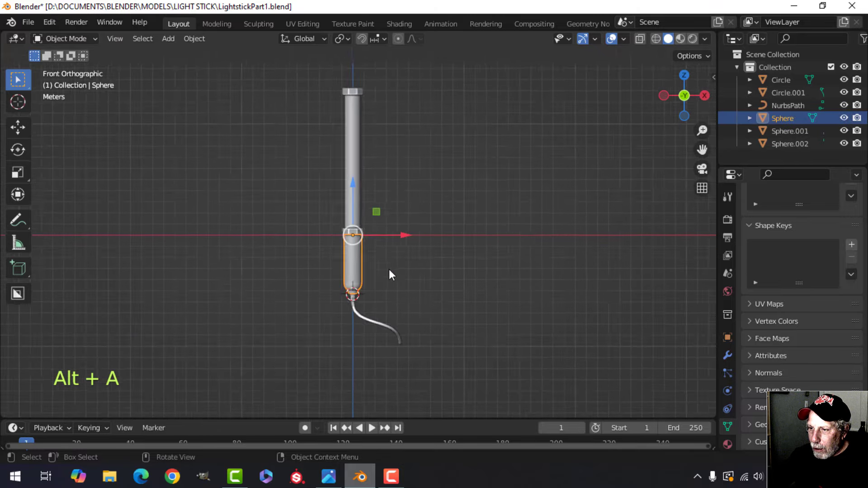
{"action": "scroll", "coordinate": [381, 219], "scroll_direction": "up", "scroll_amount": 1}
{"action": "middle_click_drag", "start_coordinate": [389, 269], "coordinate": [381, 195], "text": "shift"}
{"action": "scroll", "coordinate": [379, 234], "scroll_direction": "up", "scroll_amount": 3}
{"action": "scroll", "coordinate": [378, 231], "scroll_direction": "down", "scroll_amount": 2}
{"action": "scroll", "coordinate": [380, 221], "scroll_direction": "up", "scroll_amount": 4}
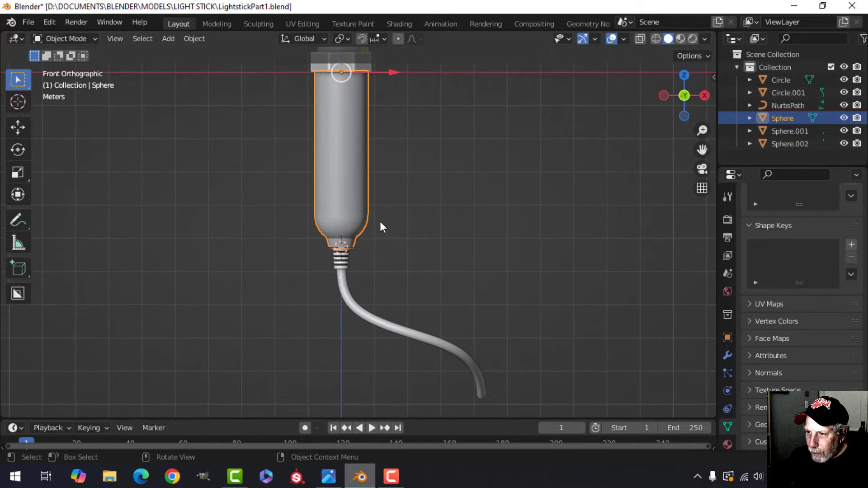
Duplicate the handle and move the copy up along Z to just above the light tube's top collar.
{"action": "scroll", "coordinate": [379, 221], "scroll_direction": "up", "scroll_amount": 2}
{"action": "scroll", "coordinate": [379, 221], "scroll_direction": "down", "scroll_amount": 4}
{"action": "scroll", "coordinate": [378, 215], "scroll_direction": "down", "scroll_amount": 1}
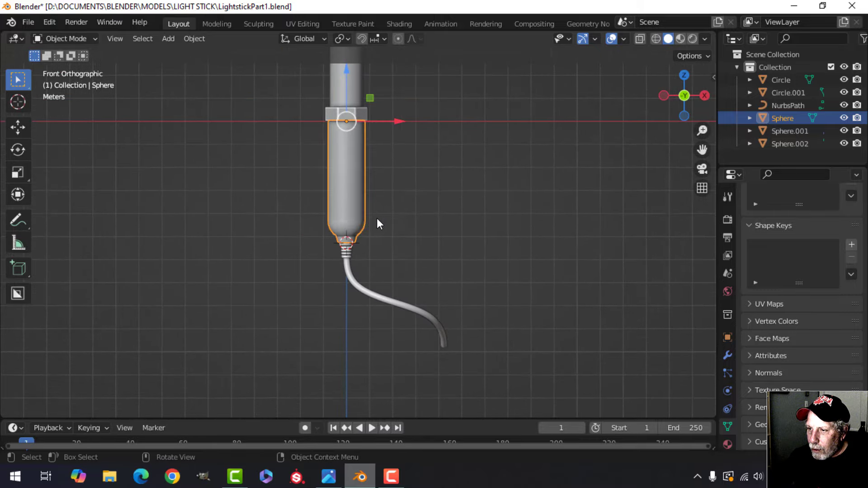
{"action": "middle_click_drag", "start_coordinate": [380, 226], "coordinate": [387, 265], "text": "shift"}
{"action": "scroll", "coordinate": [402, 213], "scroll_direction": "down", "scroll_amount": 3}
{"action": "middle_click_drag", "start_coordinate": [405, 221], "coordinate": [413, 290], "text": "shift"}
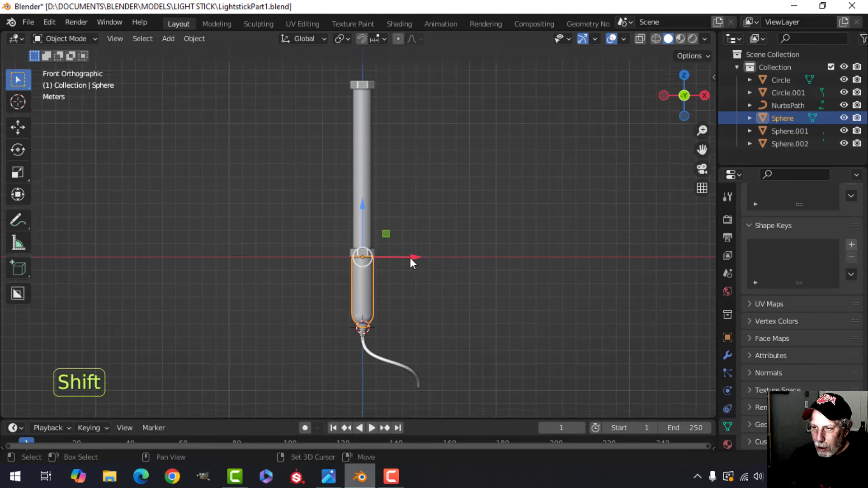
{"action": "middle_click_drag", "start_coordinate": [410, 258], "coordinate": [412, 273], "text": "shift"}
{"action": "key", "text": "shift+d"}
{"action": "right_click", "coordinate": [419, 263]}
{"action": "left_click_drag", "start_coordinate": [360, 221], "coordinate": [383, 67]}
{"action": "middle_click_drag", "start_coordinate": [383, 92], "coordinate": [382, 210], "text": "shift"}
{"action": "left_click_drag", "start_coordinate": [357, 178], "coordinate": [355, 87]}
{"action": "scroll", "coordinate": [397, 167], "scroll_direction": "up", "scroll_amount": 2}
Rotate all of the copied handle's geometry 180° about X in Edit Mode and lower it toward the top collar.
{"action": "key", "text": "Tab"}
{"action": "key", "text": "a"}
{"action": "scroll", "coordinate": [411, 167], "scroll_direction": "up", "scroll_amount": 2}
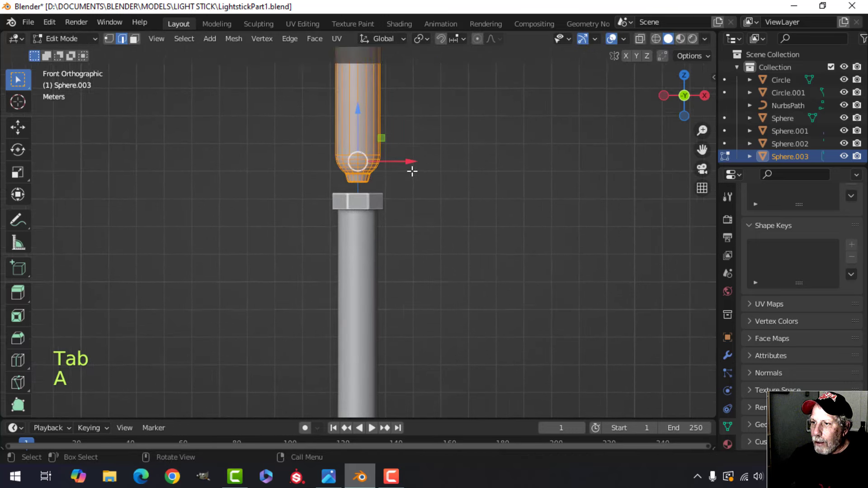
{"action": "middle_click_drag", "start_coordinate": [411, 171], "coordinate": [433, 221], "text": "shift"}
{"action": "type", "text": "rx180"}
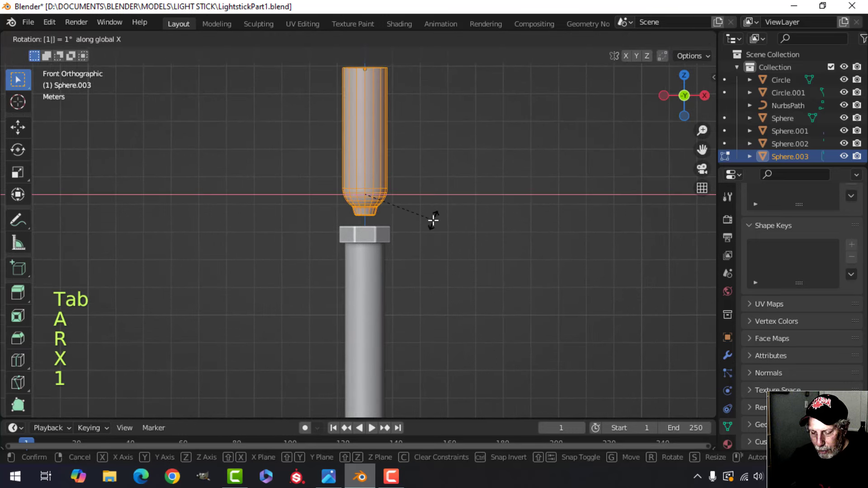
{"action": "left_click", "coordinate": [433, 220]}
{"action": "left_click_drag", "start_coordinate": [372, 156], "coordinate": [380, 407]}
{"action": "middle_click_drag", "start_coordinate": [421, 315], "coordinate": [507, 289], "text": "shift"}
Scale the flipped copy along Z to about half its height.
{"action": "key", "text": "s"}
{"action": "key", "text": "z"}
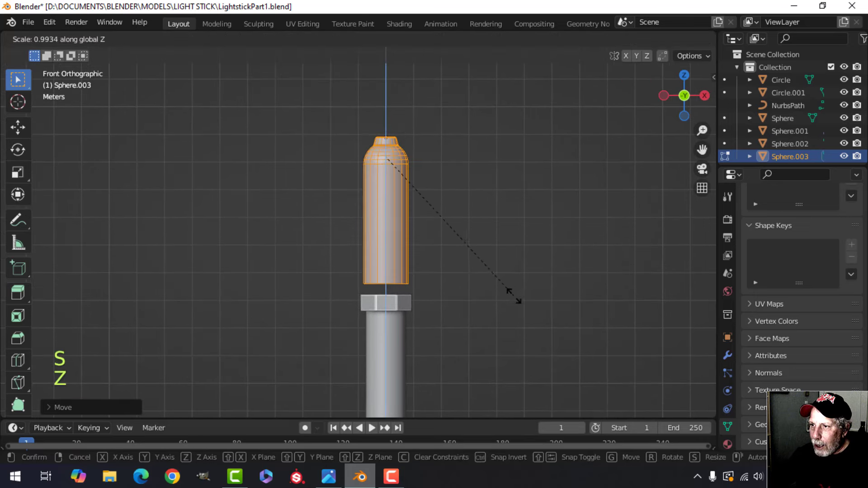
{"action": "left_click", "coordinate": [441, 235]}
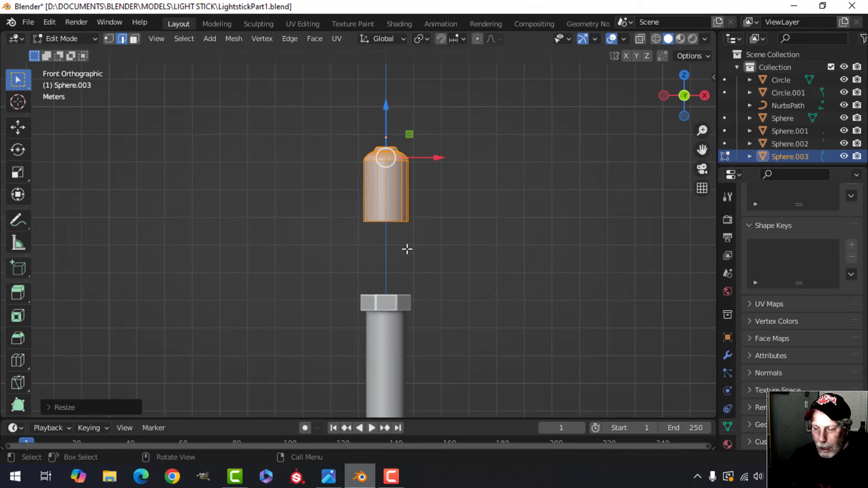
Select the copy's bottom edge loop in wireframe view and raise it about 0.62 m along Z to shorten the cap.
{"action": "key", "text": "z"}
{"action": "left_click", "coordinate": [303, 249]}
{"action": "key", "text": "alt+a"}
{"action": "left_click_drag", "start_coordinate": [312, 204], "coordinate": [453, 240]}
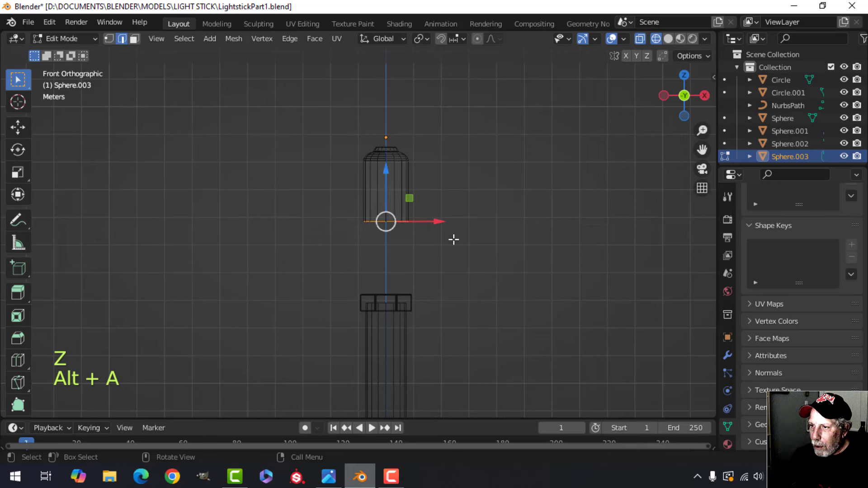
{"action": "middle_click_drag", "start_coordinate": [453, 240], "coordinate": [406, 268], "text": "shift"}
{"action": "key", "text": "g"}
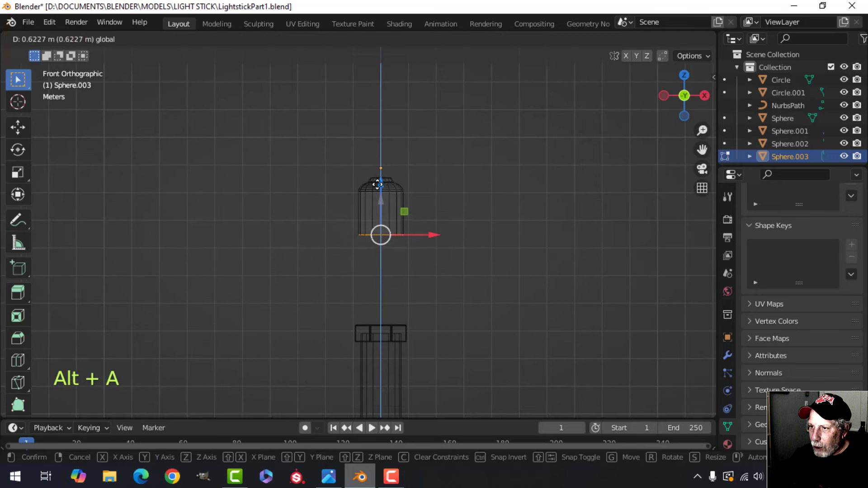
{"action": "left_click", "coordinate": [378, 184]}
Lower the whole cap along Z onto the top collar and return to solid shading and Object Mode with nothing selected.
{"action": "key", "text": "a"}
{"action": "left_click_drag", "start_coordinate": [381, 142], "coordinate": [392, 244]}
{"action": "key", "text": "z"}
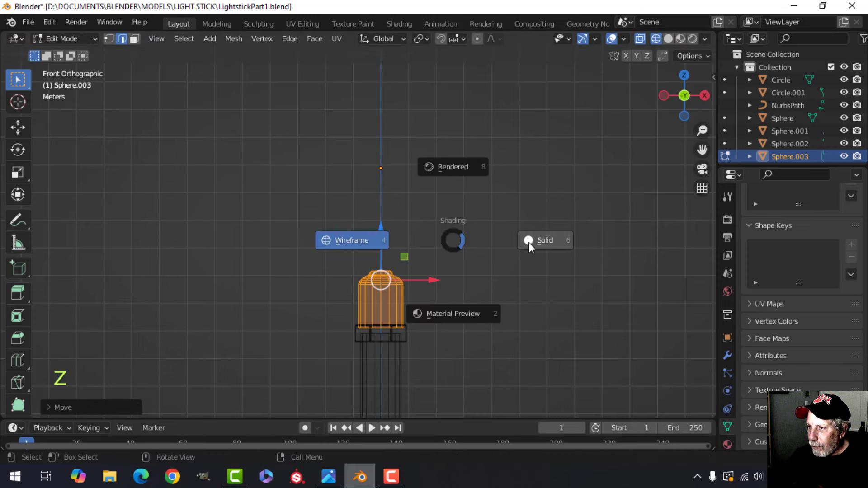
{"action": "left_click", "coordinate": [529, 242]}
{"action": "key", "text": "Tab"}
{"action": "key", "text": "alt+a"}
Select the inner edge loop of the opening on the cap's top in Edit Mode and scale it down to narrow the hole.
{"action": "middle_click_drag", "start_coordinate": [443, 295], "coordinate": [395, 301]}
{"action": "scroll", "coordinate": [415, 302], "scroll_direction": "down", "scroll_amount": 4}
{"action": "scroll", "coordinate": [395, 301], "scroll_direction": "up", "scroll_amount": 5}
{"action": "middle_click_drag", "start_coordinate": [376, 258], "coordinate": [399, 301], "text": "shift"}
{"action": "middle_click_drag", "start_coordinate": [400, 302], "coordinate": [414, 327]}
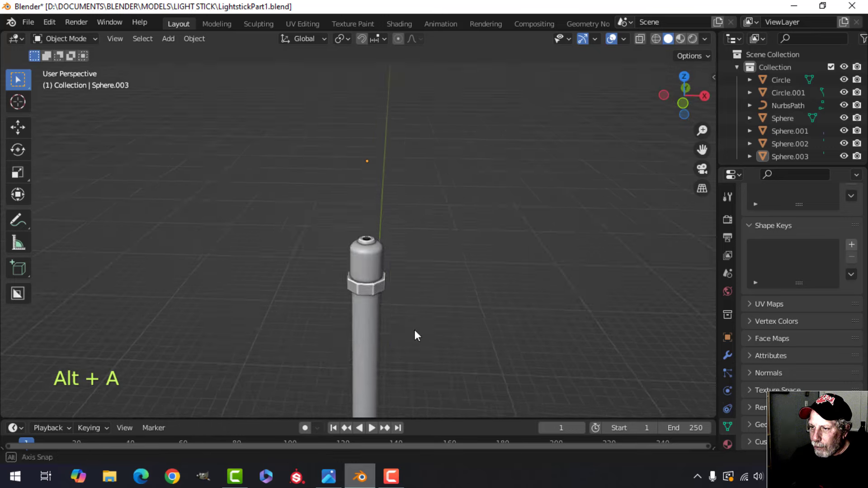
{"action": "scroll", "coordinate": [398, 305], "scroll_direction": "up", "scroll_amount": 5}
{"action": "middle_click_drag", "start_coordinate": [392, 295], "coordinate": [394, 319], "text": "shift"}
{"action": "scroll", "coordinate": [397, 321], "scroll_direction": "up", "scroll_amount": 4}
{"action": "middle_click_drag", "start_coordinate": [433, 342], "coordinate": [401, 256], "text": "shift"}
{"action": "scroll", "coordinate": [425, 307], "scroll_direction": "up", "scroll_amount": 3}
{"action": "left_click", "coordinate": [418, 310]}
{"action": "key", "text": "Tab"}
{"action": "key", "text": "alt+a"}
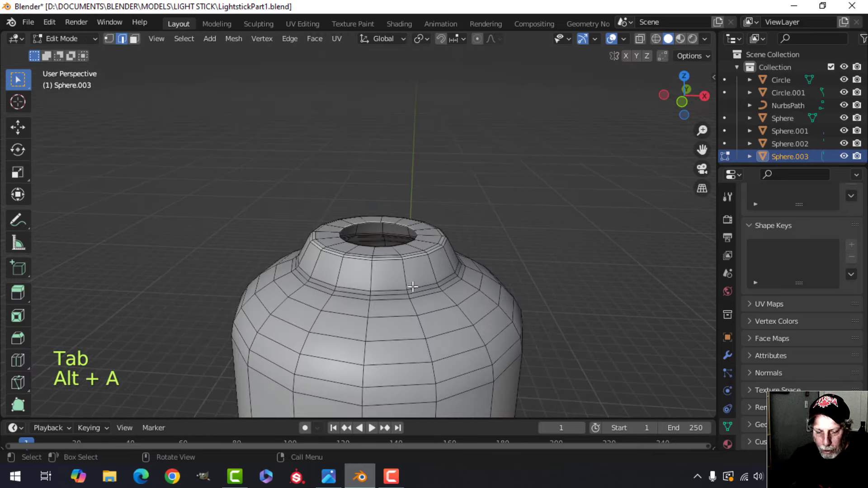
{"action": "key", "text": "2"}
{"action": "left_click", "coordinate": [425, 243], "text": "alt+shift"}
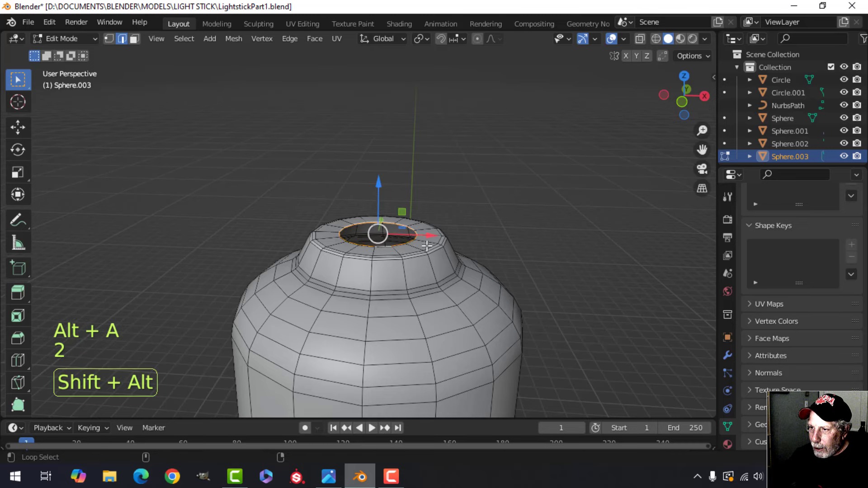
{"action": "key", "text": "s"}
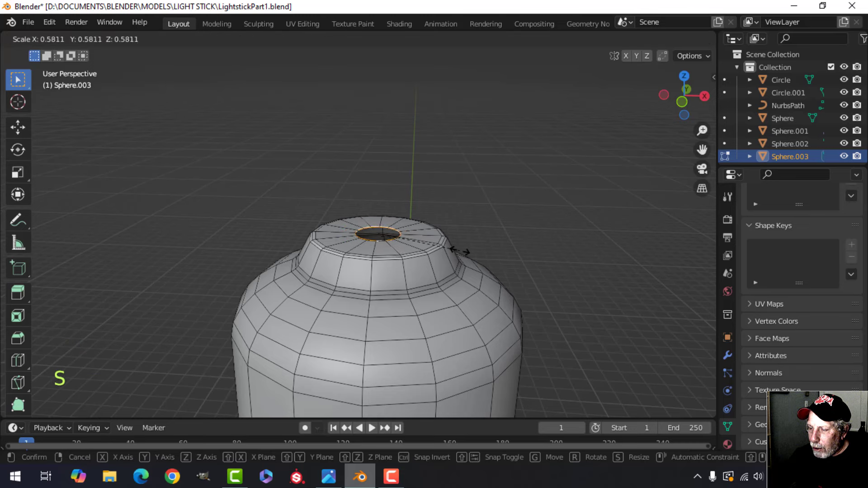
{"action": "left_click", "coordinate": [448, 250]}
Snap the 3D cursor to the hole's selected edge loop, then return to Object Mode in front view with everything deselected.
{"action": "scroll", "coordinate": [442, 254], "scroll_direction": "down", "scroll_amount": 6}
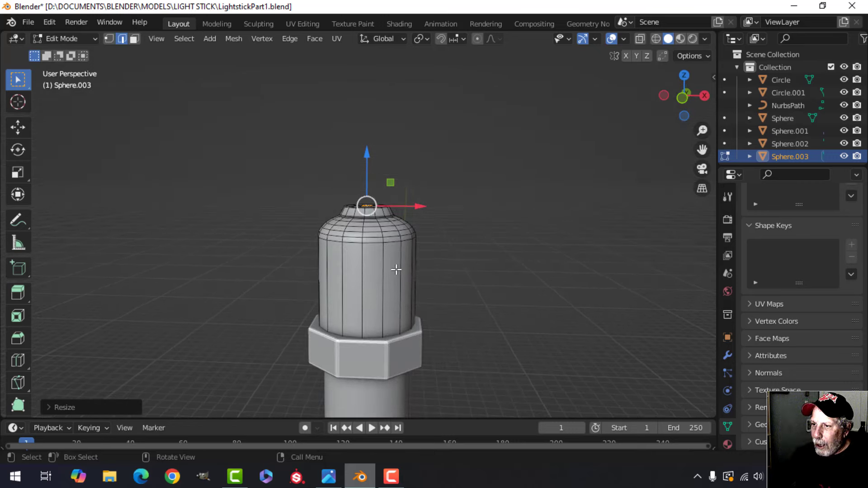
{"action": "key", "text": "shift+s"}
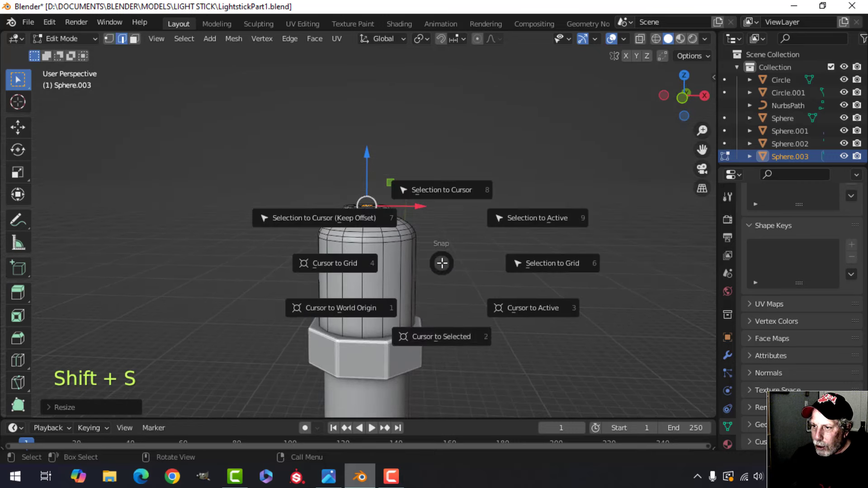
{"action": "left_click", "coordinate": [444, 334]}
{"action": "key", "text": "Tab"}
{"action": "scroll", "coordinate": [434, 275], "scroll_direction": "down", "scroll_amount": 4}
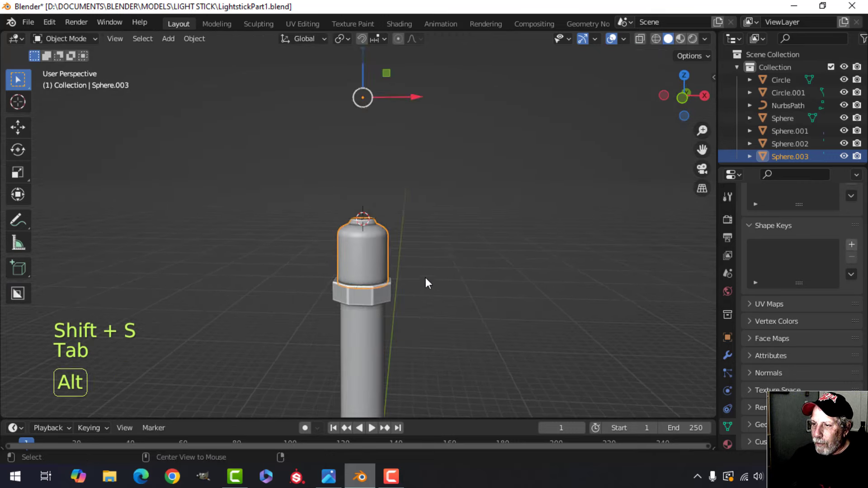
{"action": "key", "text": "alt+a"}
{"action": "key", "text": "KP_1"}
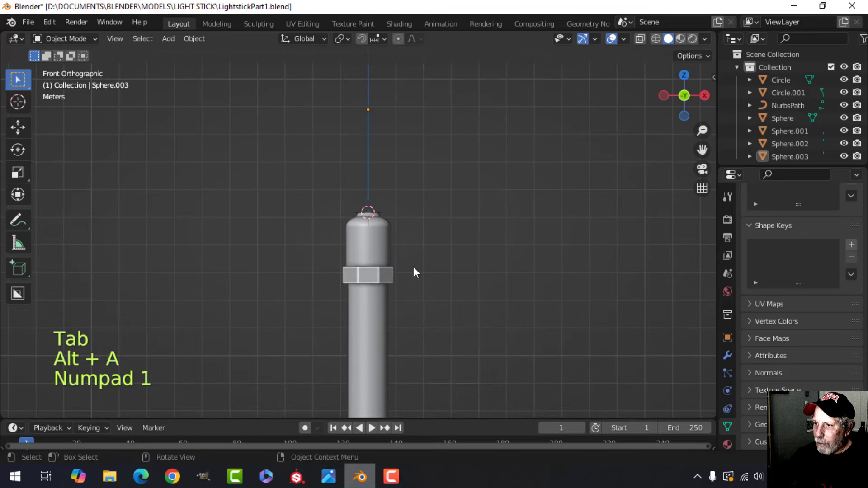
Add a plane at the 3D cursor and merge it into a single vertex in Edit Mode, with vertex selection active.
{"action": "scroll", "coordinate": [420, 280], "scroll_direction": "down", "scroll_amount": 3}
{"action": "scroll", "coordinate": [404, 263], "scroll_direction": "up", "scroll_amount": 3}
{"action": "scroll", "coordinate": [406, 248], "scroll_direction": "up", "scroll_amount": 3}
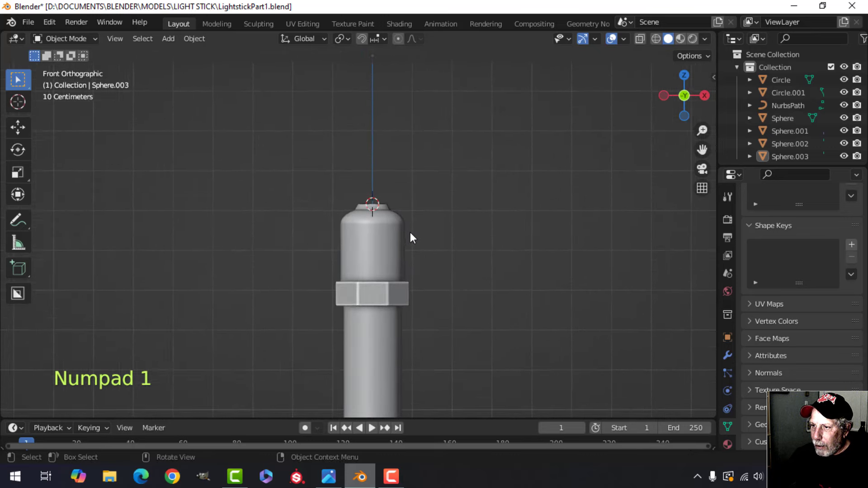
{"action": "mouse_move", "coordinate": [410, 232]}
{"action": "middle_mouse_down", "text": "shift"}
{"action": "mouse_move", "coordinate": [390, 261]}
{"action": "mouse_move", "coordinate": [414, 241]}
{"action": "middle_mouse_up", "text": "shift"}
{"action": "scroll", "coordinate": [391, 261], "scroll_direction": "up", "scroll_amount": 1}
{"action": "key", "text": "shift+a"}
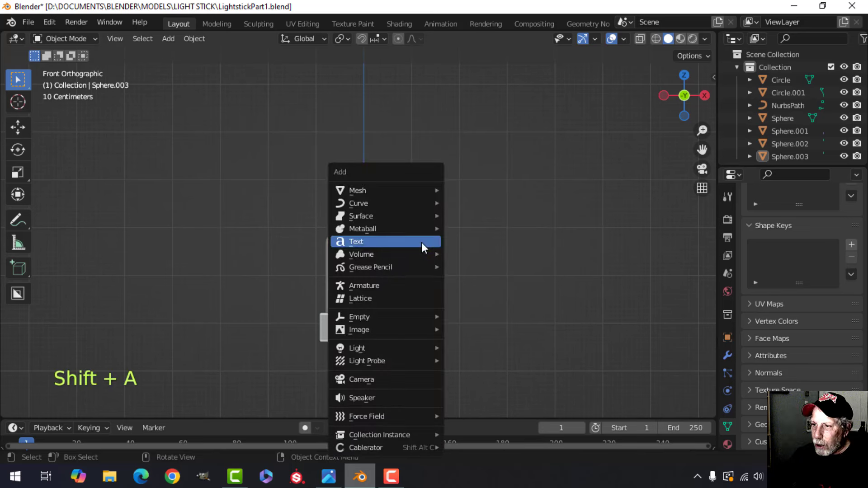
{"action": "mouse_move", "coordinate": [392, 193]}
{"action": "left_click", "coordinate": [473, 190]}
{"action": "key", "text": "Tab"}
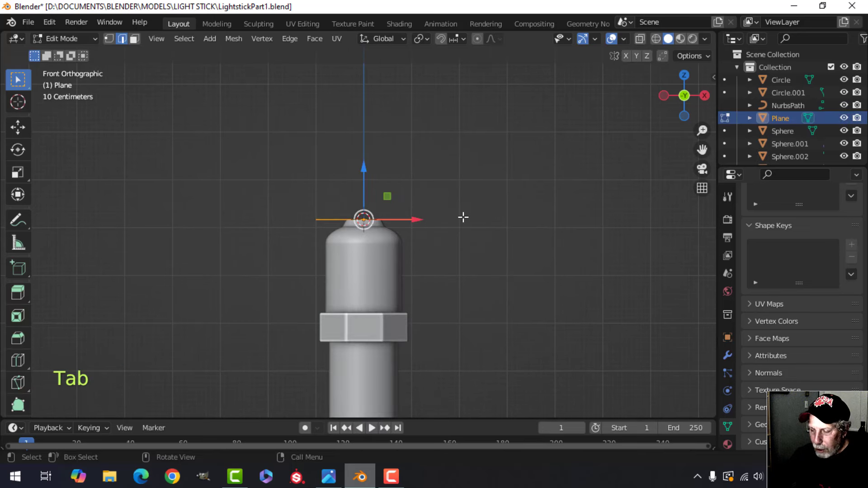
{"action": "key", "text": "m"}
{"action": "left_click", "coordinate": [465, 219]}
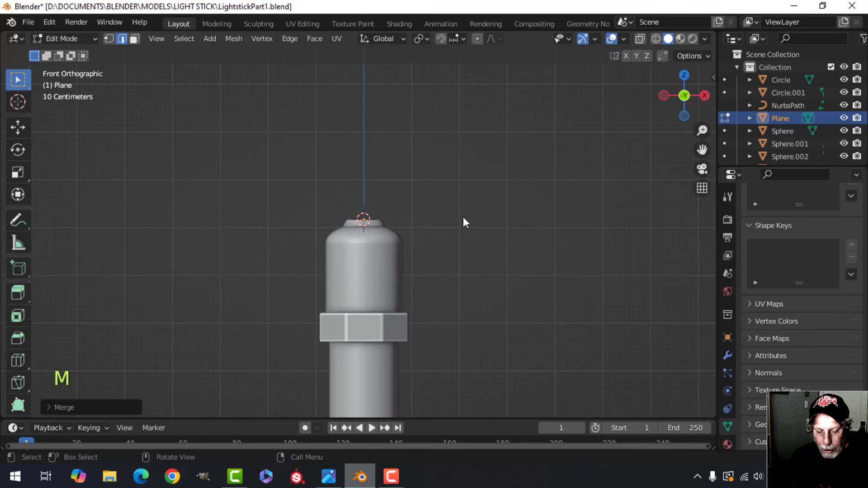
{"action": "key", "text": "1"}
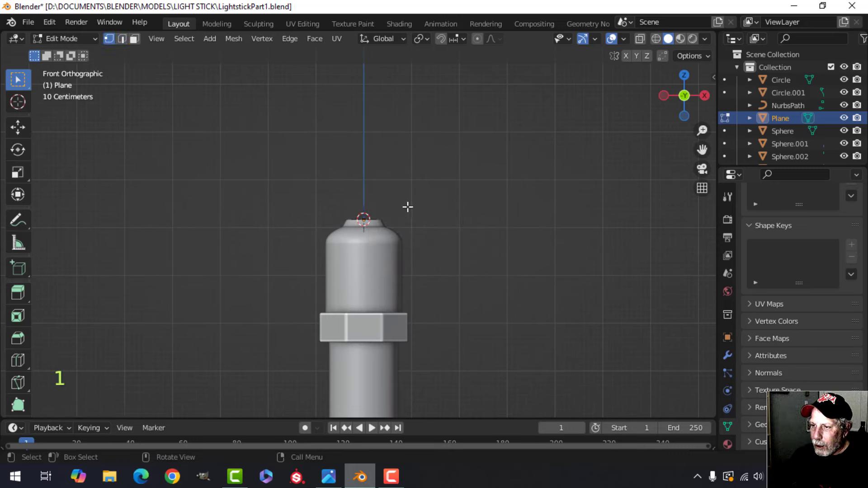
Nudge the vertex along Z, extrude it upward from the cap, and extrude a short segment sideways along positive X.
{"action": "mouse_move", "coordinate": [362, 185]}
{"action": "left_mouse_down"}
{"action": "mouse_move", "coordinate": [362, 165]}
{"action": "mouse_move", "coordinate": [359, 179]}
{"action": "left_mouse_up"}
{"action": "middle_click_drag", "start_coordinate": [434, 192], "coordinate": [432, 213], "text": "shift"}
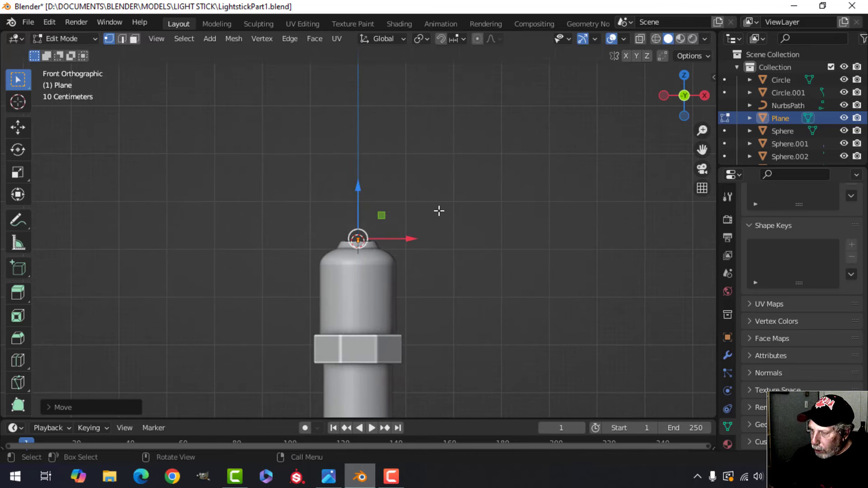
{"action": "key", "text": "e"}
{"action": "right_click", "coordinate": [438, 208]}
{"action": "left_click_drag", "start_coordinate": [359, 190], "coordinate": [361, 153]}
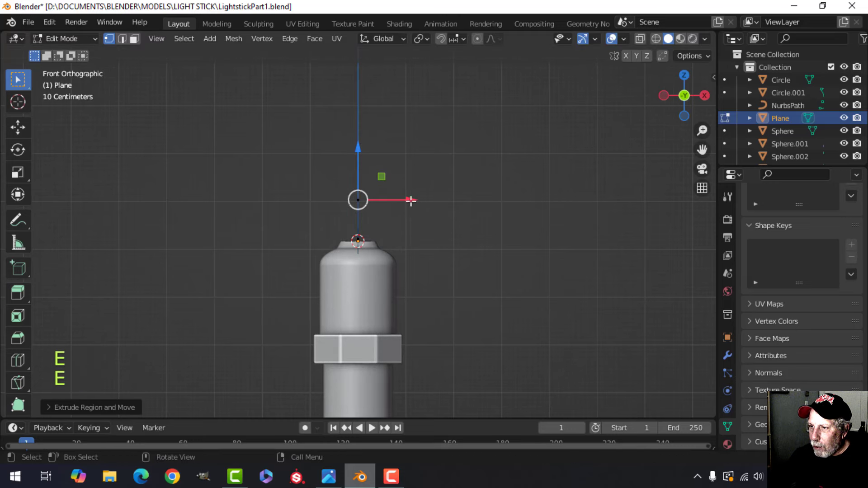
{"action": "left_click_drag", "start_coordinate": [411, 200], "coordinate": [445, 195]}
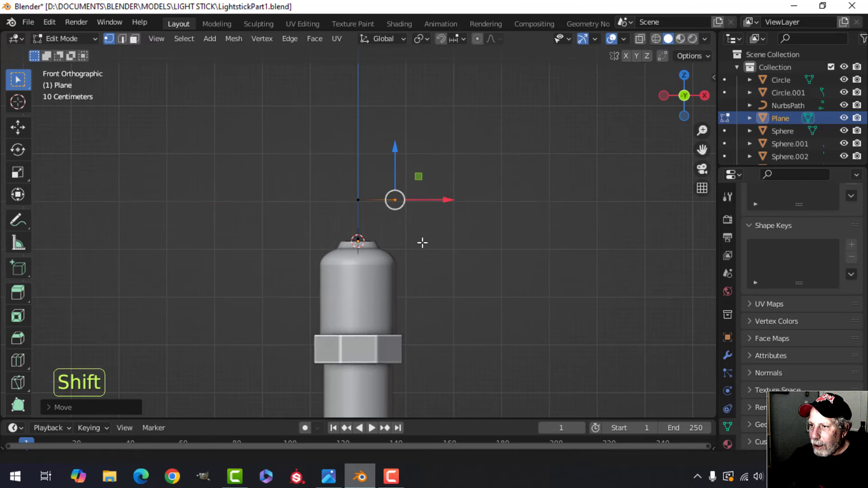
Continue the hook outline by extruding a tall upright edge, a top edge across the centre line and a short downward end.
{"action": "middle_click_drag", "start_coordinate": [422, 242], "coordinate": [420, 279], "text": "shift"}
{"action": "key", "text": "e"}
{"action": "right_click", "coordinate": [417, 262]}
{"action": "left_click_drag", "start_coordinate": [395, 172], "coordinate": [395, 100]}
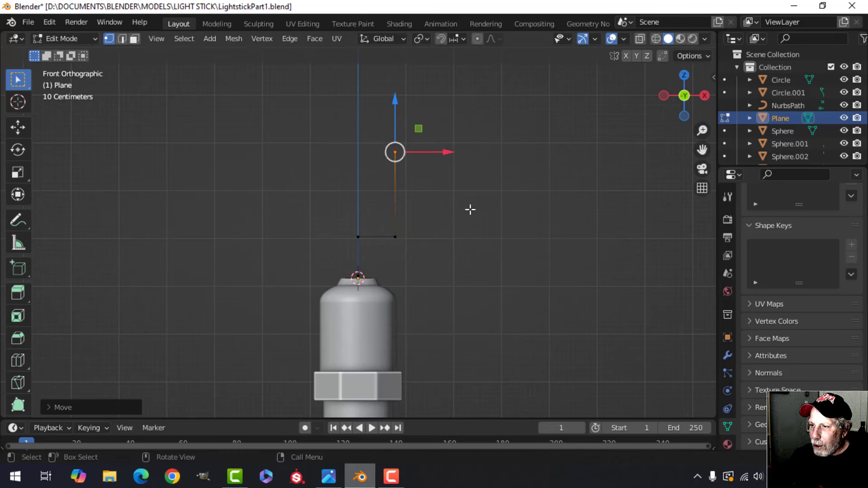
{"action": "left_click_drag", "start_coordinate": [452, 150], "coordinate": [361, 152]}
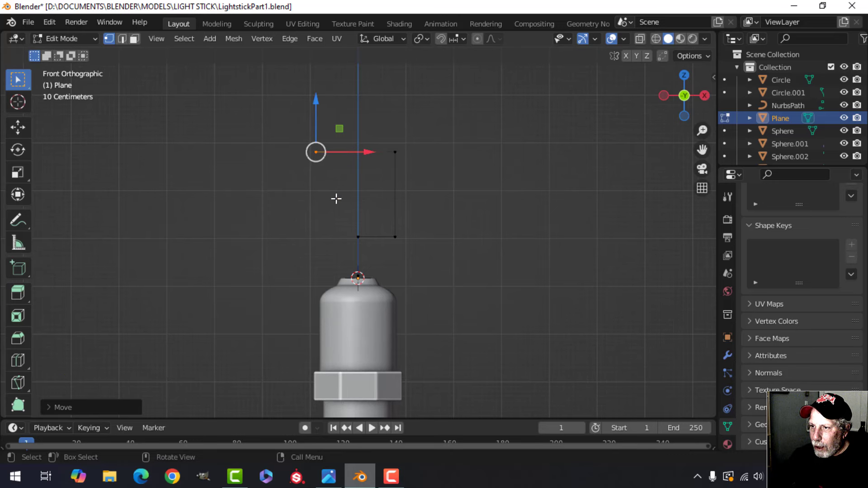
{"action": "left_click_drag", "start_coordinate": [317, 117], "coordinate": [317, 153]}
{"action": "scroll", "coordinate": [367, 272], "scroll_direction": "up", "scroll_amount": 1}
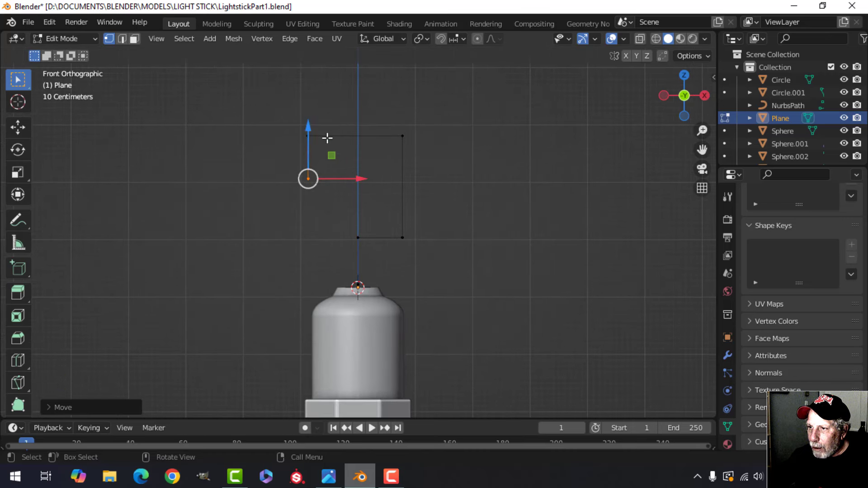
Check the hook outline in perspective from Object Mode, then reopen it for editing and select its two top corner vertices.
{"action": "key", "text": "Tab"}
{"action": "scroll", "coordinate": [447, 206], "scroll_direction": "down", "scroll_amount": 2}
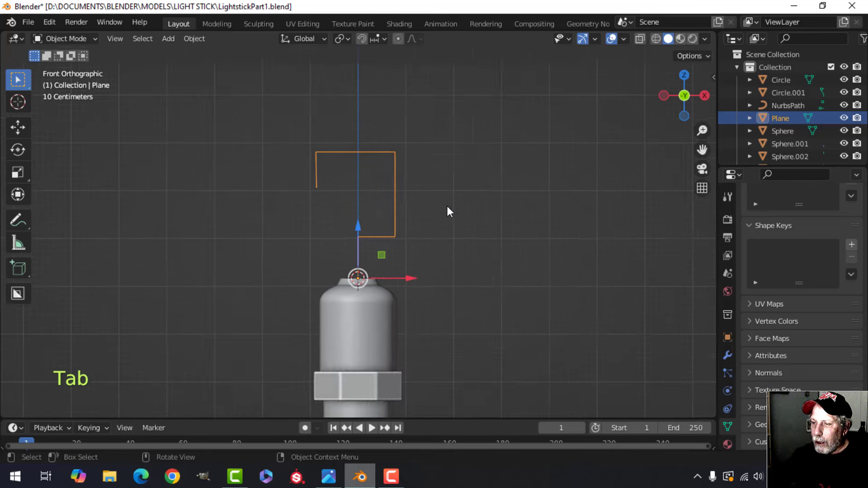
{"action": "key", "text": "alt+a"}
{"action": "middle_click_drag", "start_coordinate": [446, 223], "coordinate": [418, 232]}
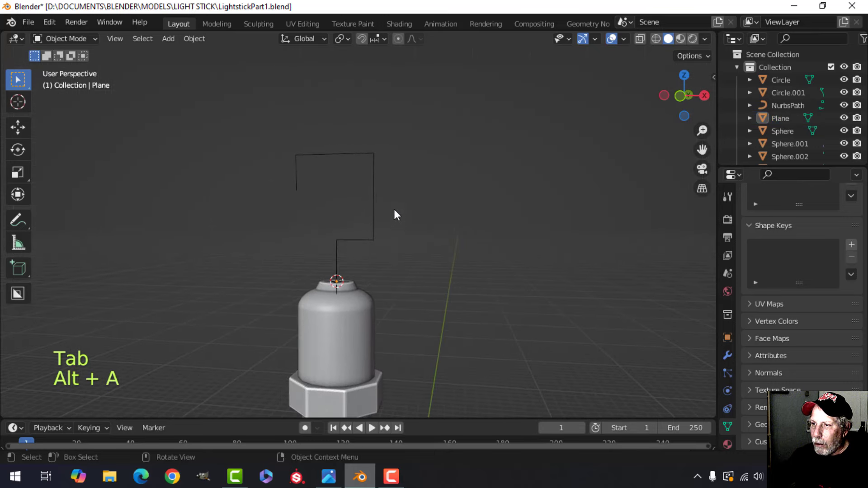
{"action": "left_click", "coordinate": [381, 187]}
{"action": "middle_click_drag", "start_coordinate": [381, 187], "coordinate": [411, 235]}
{"action": "key", "text": "Tab"}
{"action": "scroll", "coordinate": [398, 229], "scroll_direction": "up", "scroll_amount": 2}
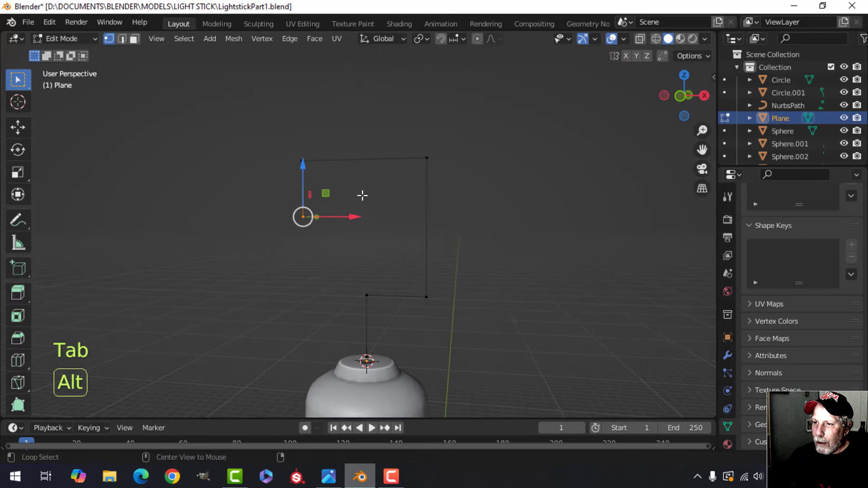
{"action": "key", "text": "alt+a"}
{"action": "left_click", "coordinate": [440, 156], "text": "shift"}
{"action": "middle_click_drag", "start_coordinate": [442, 209], "coordinate": [452, 225]}
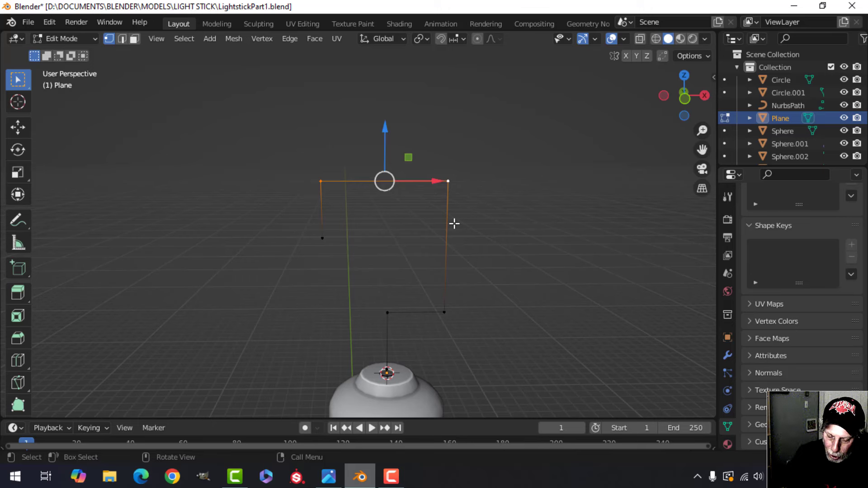
{"action": "key", "text": "ctrl+shift+b"}
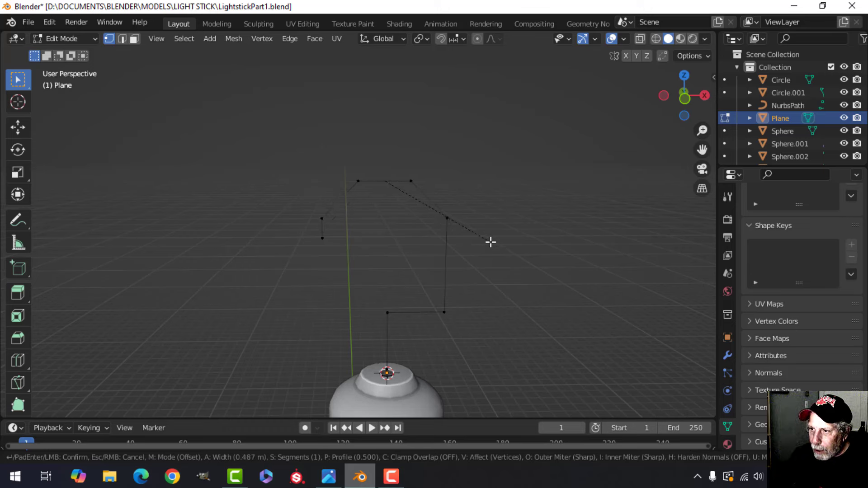
{"action": "key", "text": "c"}
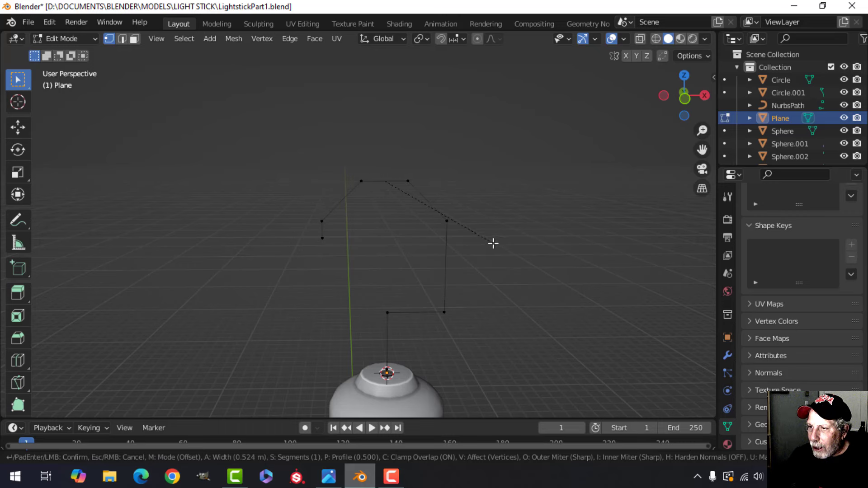
{"action": "key", "text": "Escape"}
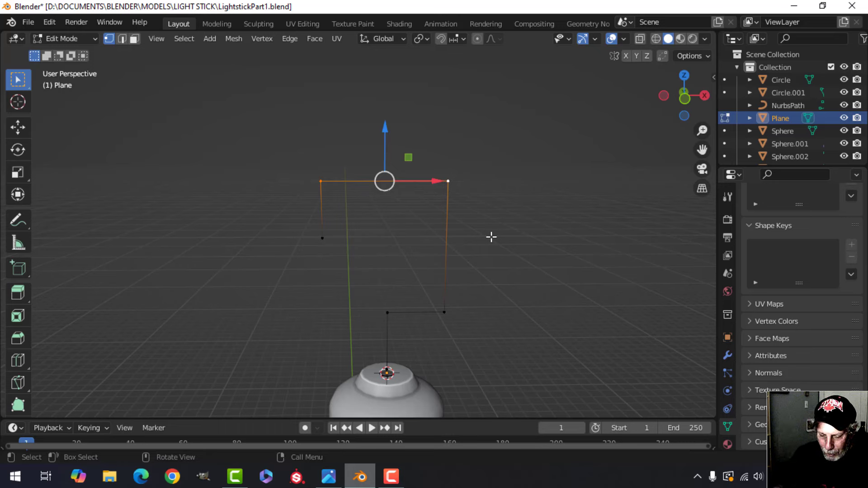
Bevel the hook outline's two top corner vertices with six segments and clamped overlap, at full width, to form a rounded arch.
{"action": "key", "text": "ctrl+shift+b"}
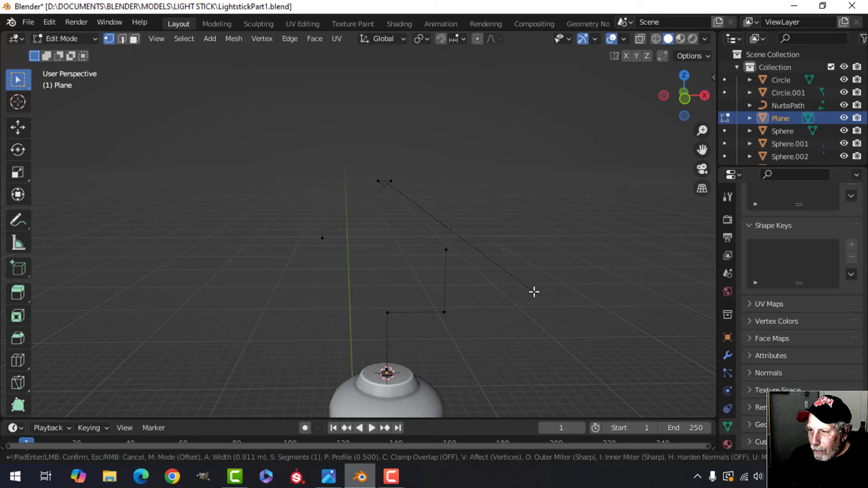
{"action": "key", "text": "c"}
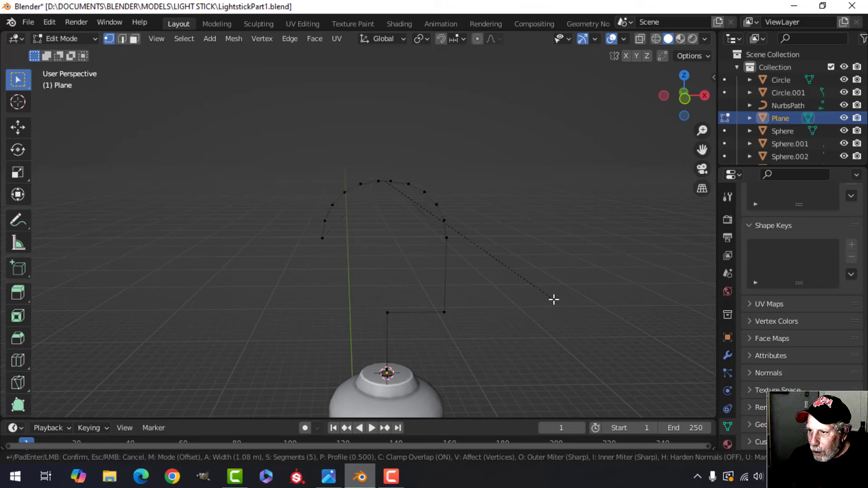
{"action": "left_click", "coordinate": [561, 302]}
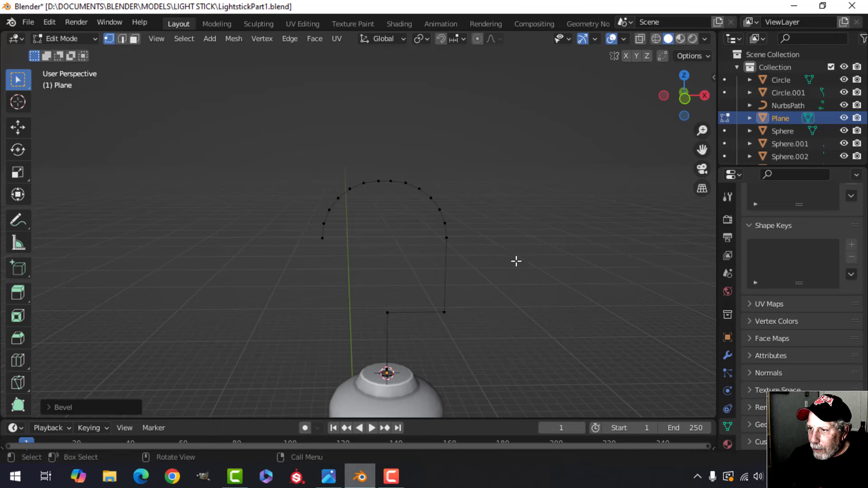
Bevel the two lower corner vertices of the hook outline with four segments into an S-bend, and merge all its vertices by distance.
{"action": "middle_click_drag", "start_coordinate": [516, 262], "coordinate": [483, 194], "text": "shift"}
{"action": "left_click", "coordinate": [403, 213]}
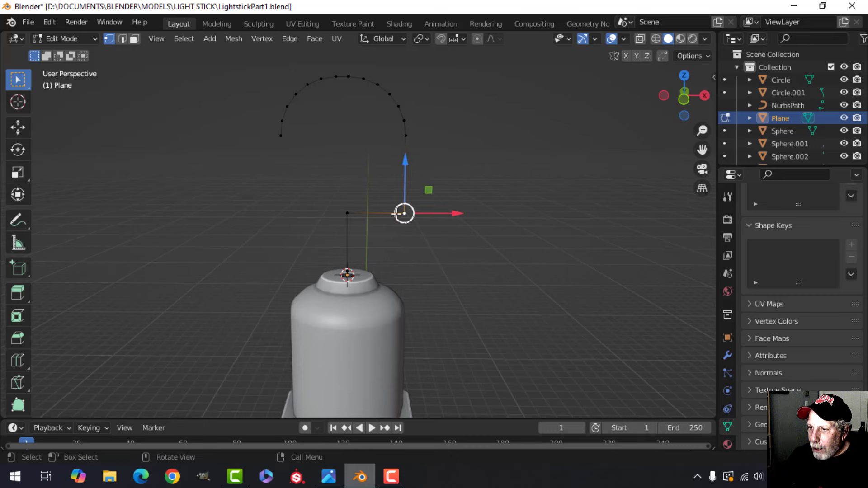
{"action": "left_click", "coordinate": [347, 213], "text": "shift"}
{"action": "middle_click_drag", "start_coordinate": [434, 210], "coordinate": [458, 214]}
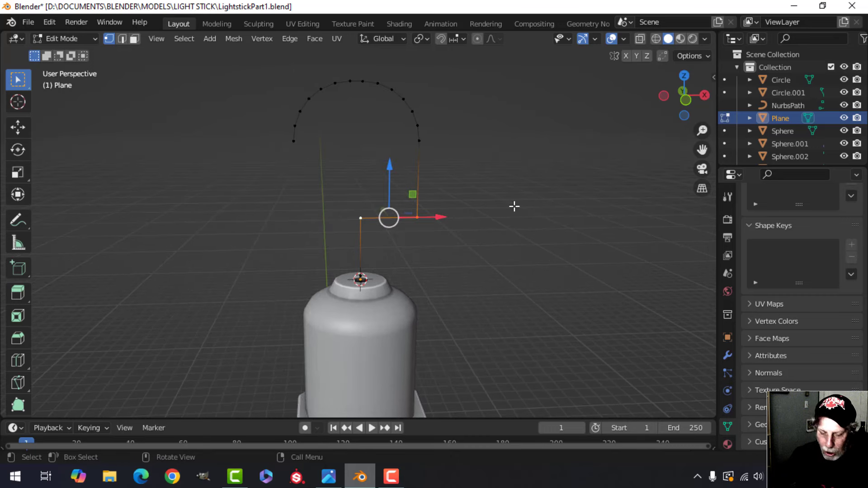
{"action": "key", "text": "ctrl+shift+b"}
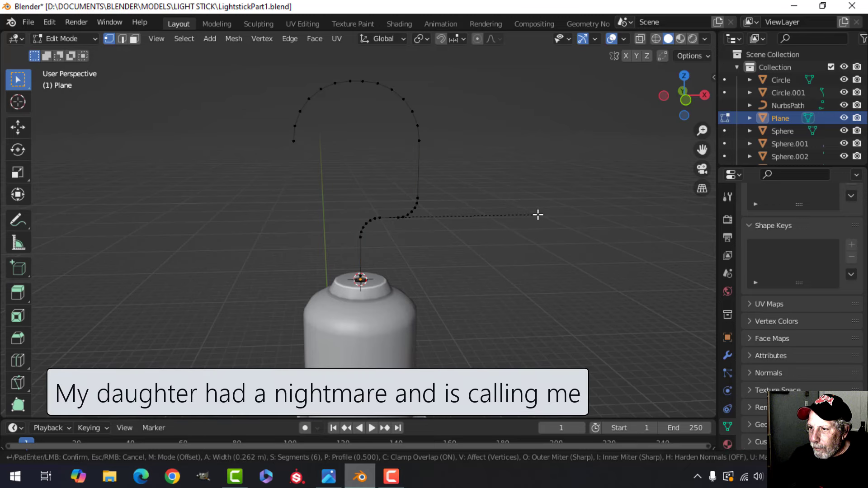
{"action": "left_click", "coordinate": [575, 212]}
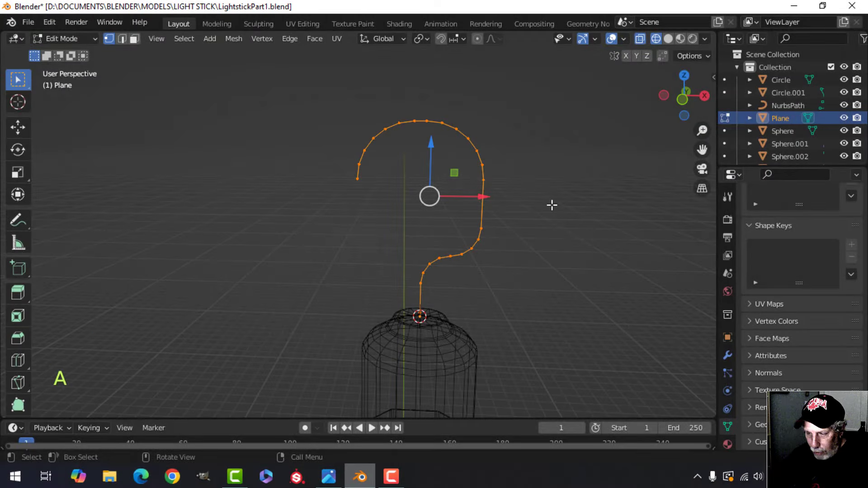
{"action": "key", "text": "m"}
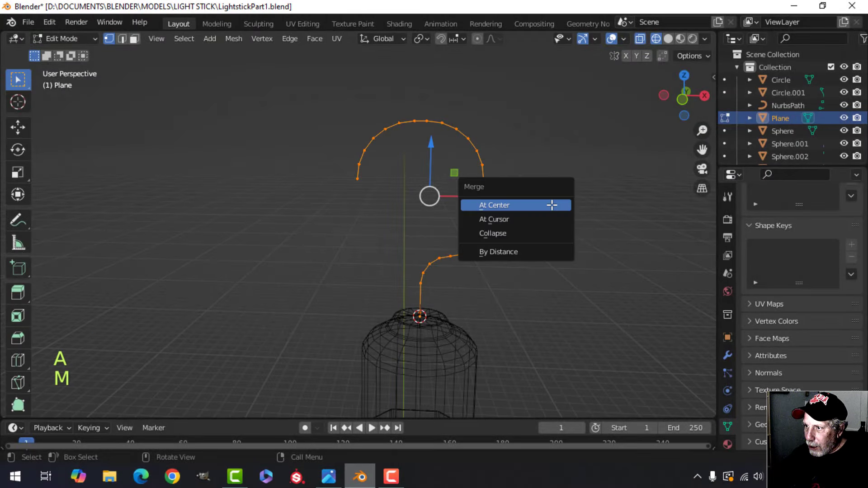
{"action": "left_click", "coordinate": [537, 252]}
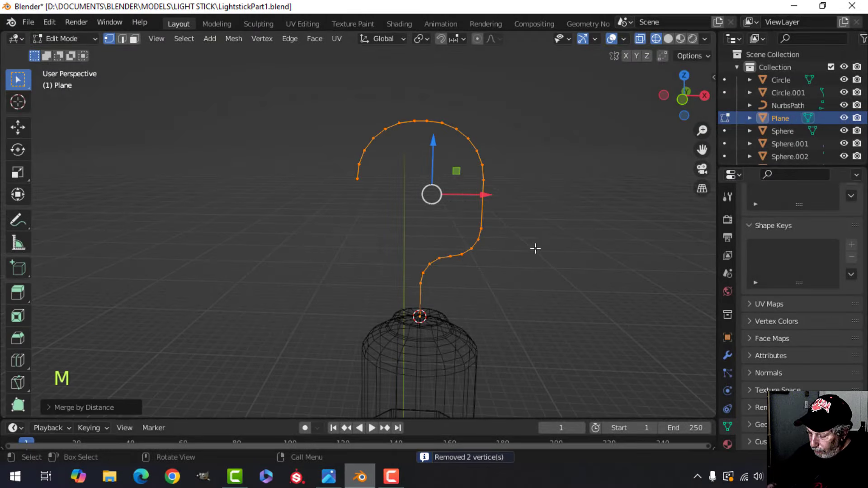
Select the hook's upper arc vertices in front view and lower them along Z to shorten the straight upright section.
{"action": "key", "text": "KP_1"}
{"action": "key", "text": "alt+a"}
{"action": "key", "text": "b"}
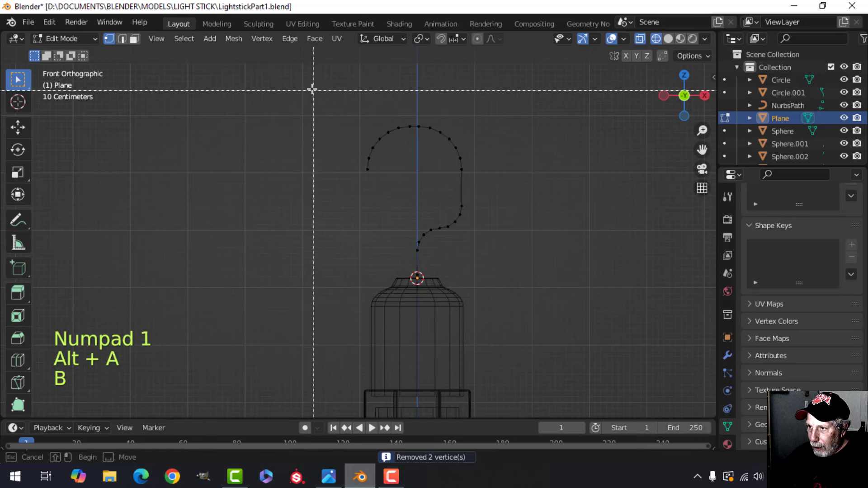
{"action": "left_click_drag", "start_coordinate": [310, 88], "coordinate": [503, 192]}
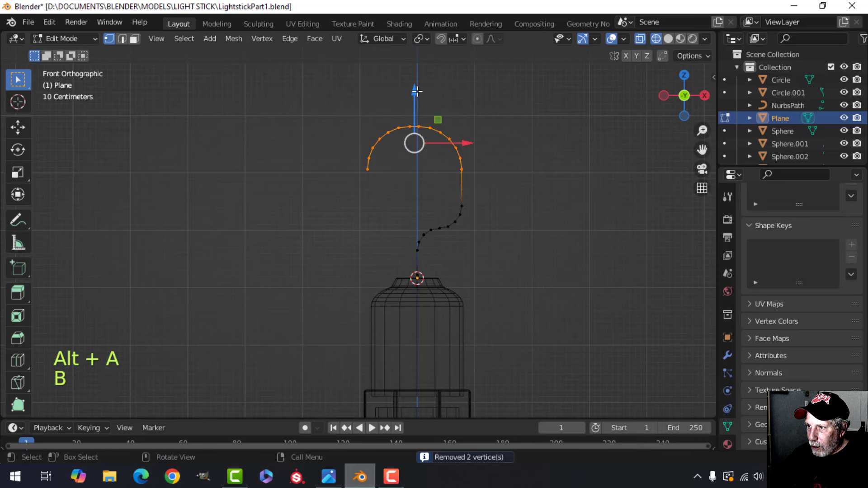
{"action": "left_click_drag", "start_coordinate": [416, 91], "coordinate": [419, 117]}
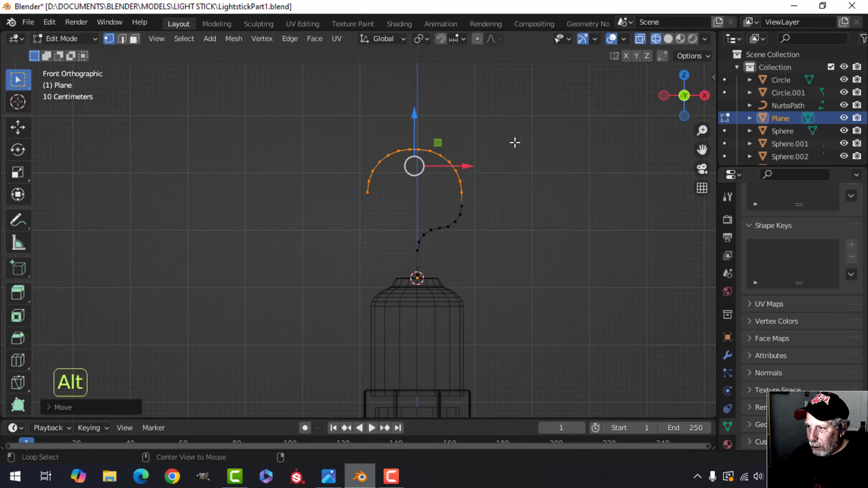
Leave edit mode on the hook outline and switch the viewport to solid shading.
{"action": "key", "text": "alt+a"}
{"action": "key", "text": "Tab"}
{"action": "key", "text": "alt+a"}
{"action": "middle_click_drag", "start_coordinate": [505, 167], "coordinate": [459, 173]}
{"action": "scroll", "coordinate": [459, 172], "scroll_direction": "down", "scroll_amount": 1}
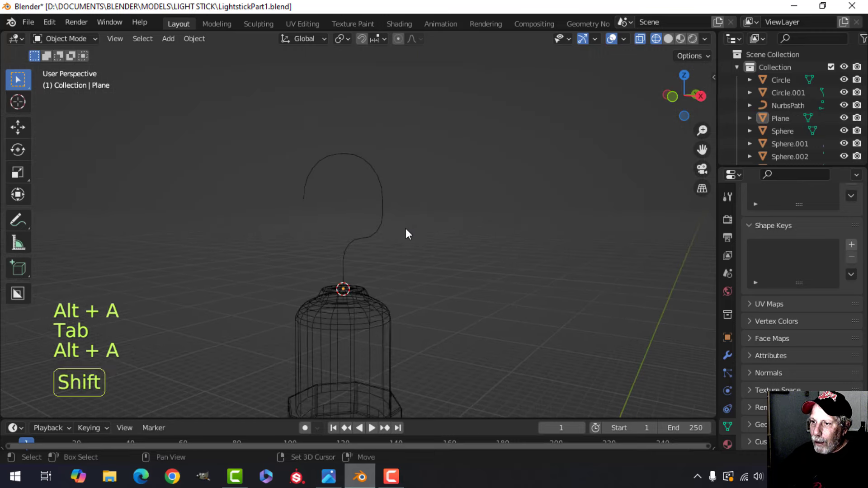
{"action": "middle_click_drag", "start_coordinate": [406, 231], "coordinate": [397, 219], "text": "shift"}
{"action": "key", "text": "z"}
{"action": "left_click", "coordinate": [473, 220]}
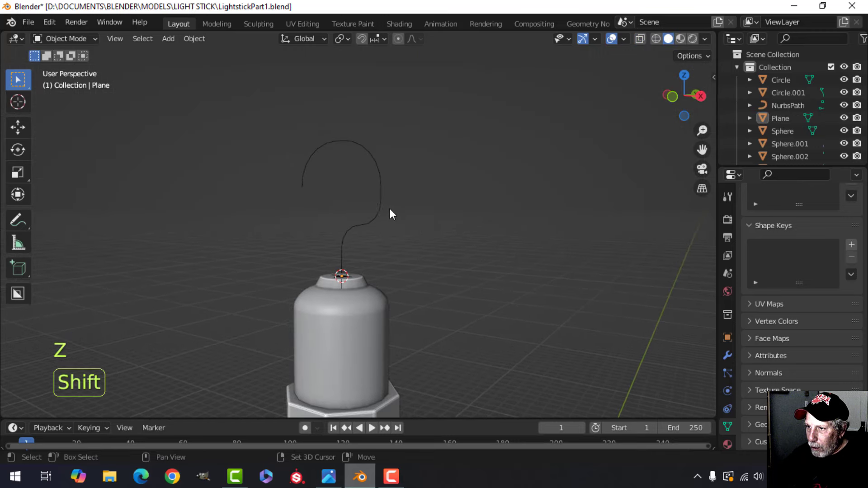
Convert the hook outline above the cap from a mesh to a curve.
{"action": "left_click", "coordinate": [383, 189], "text": "shift"}
{"action": "right_click", "coordinate": [381, 170]}
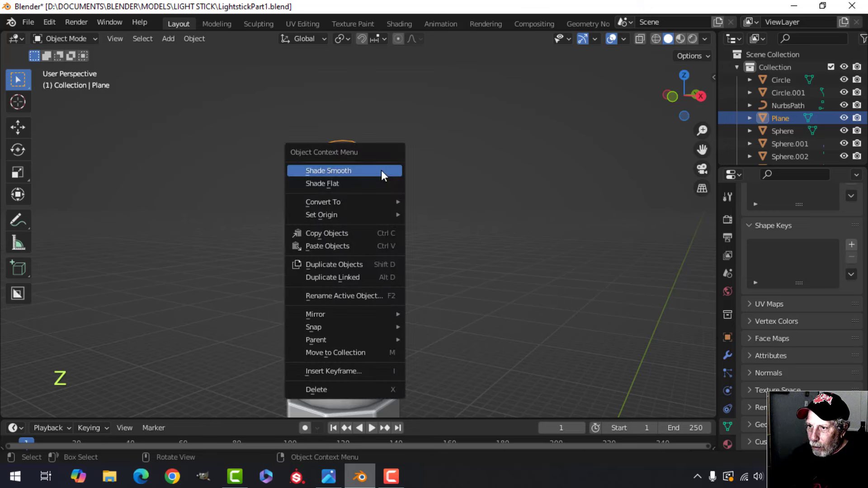
{"action": "mouse_move", "coordinate": [346, 200]}
{"action": "left_click", "coordinate": [425, 201]}
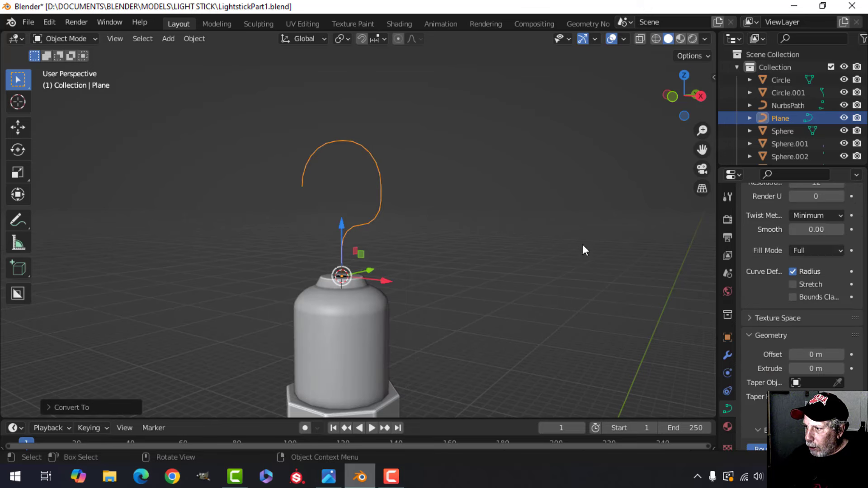
Give the hook curve a round bevel depth of 0.082 m and lower it slightly into the cap.
{"action": "scroll", "coordinate": [796, 381], "scroll_direction": "down", "scroll_amount": 8}
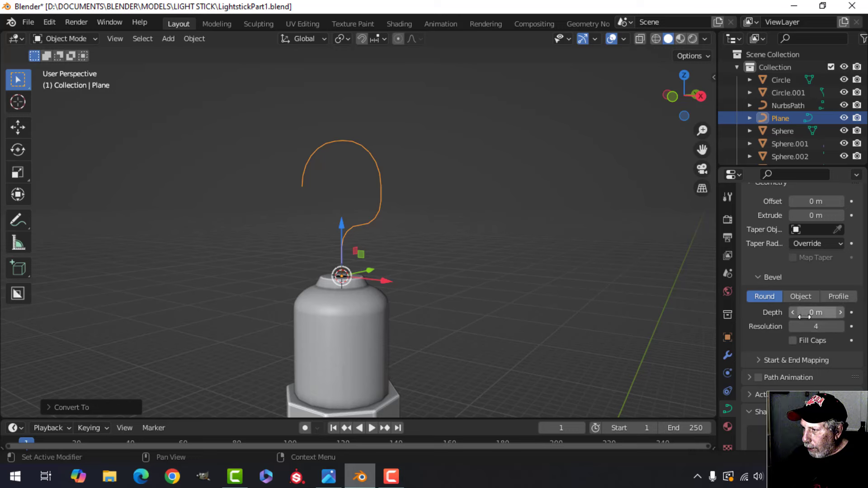
{"action": "left_click_drag", "start_coordinate": [805, 313], "coordinate": [844, 312], "text": "shift"}
{"action": "middle_click_drag", "start_coordinate": [511, 250], "coordinate": [421, 248]}
{"action": "scroll", "coordinate": [494, 251], "scroll_direction": "up", "scroll_amount": 3}
{"action": "left_click_drag", "start_coordinate": [376, 234], "coordinate": [375, 251]}
{"action": "scroll", "coordinate": [432, 283], "scroll_direction": "up", "scroll_amount": 3}
{"action": "key", "text": "alt+a"}
{"action": "scroll", "coordinate": [414, 297], "scroll_direction": "down", "scroll_amount": 3}
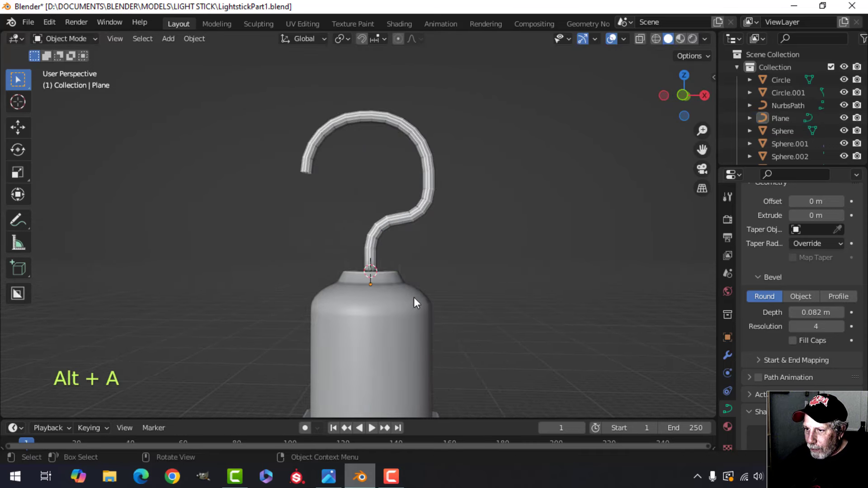
Open the cap's mesh for face editing with nothing selected.
{"action": "middle_click_drag", "start_coordinate": [410, 297], "coordinate": [390, 296], "text": "shift"}
{"action": "scroll", "coordinate": [390, 316], "scroll_direction": "up", "scroll_amount": 3}
{"action": "left_click", "coordinate": [394, 312]}
{"action": "key", "text": "Tab"}
{"action": "scroll", "coordinate": [402, 343], "scroll_direction": "up", "scroll_amount": 4}
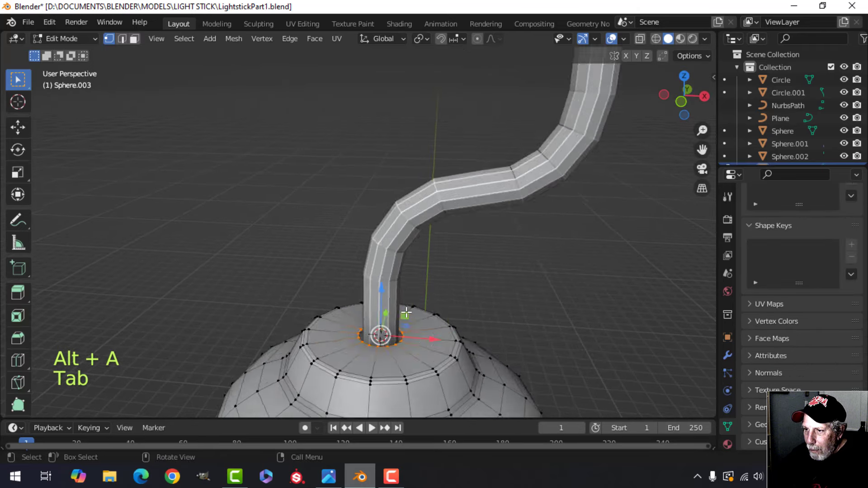
{"action": "middle_click_drag", "start_coordinate": [405, 361], "coordinate": [389, 275], "text": "shift"}
{"action": "scroll", "coordinate": [409, 263], "scroll_direction": "down", "scroll_amount": 2}
{"action": "key", "text": "alt+a"}
{"action": "key", "text": "3"}
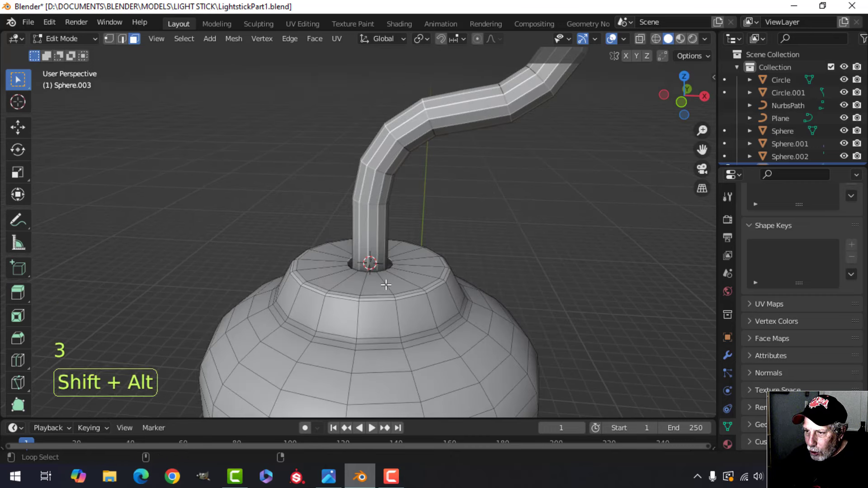
Scale the cap's top ring and surrounding collar faces to about 0.82, raise them slightly, and leave edit mode.
{"action": "left_click", "coordinate": [385, 284], "text": "alt+shift"}
{"action": "key", "text": "ctrl+KP_Add"}
{"action": "key", "text": "ctrl+KP_Add"}
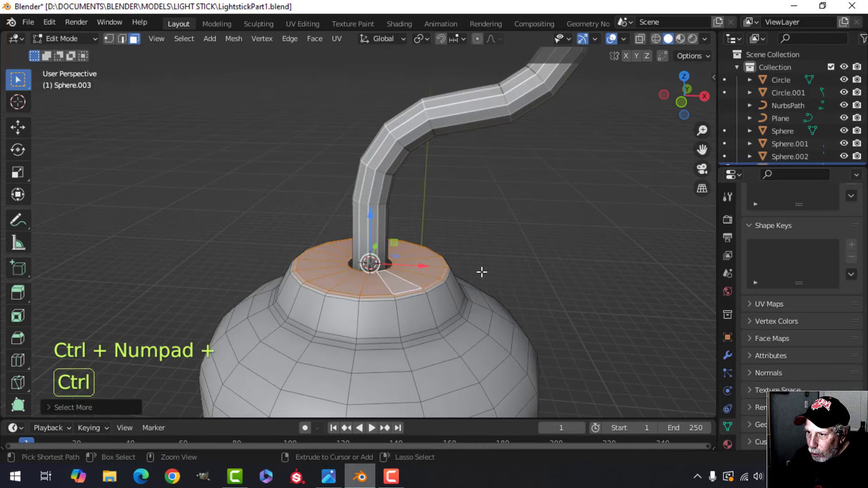
{"action": "key", "text": "ctrl+KP_Add"}
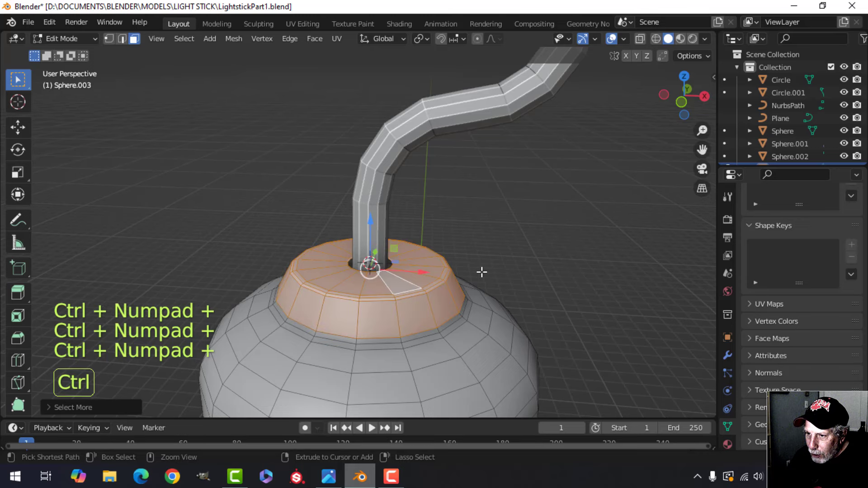
{"action": "key", "text": "ctrl+KP_Add"}
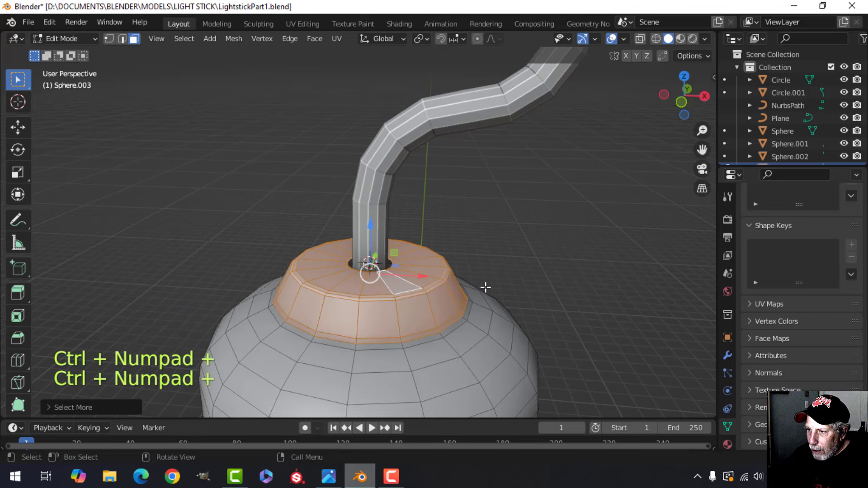
{"action": "scroll", "coordinate": [485, 287], "scroll_direction": "down", "scroll_amount": 3}
{"action": "key", "text": "s"}
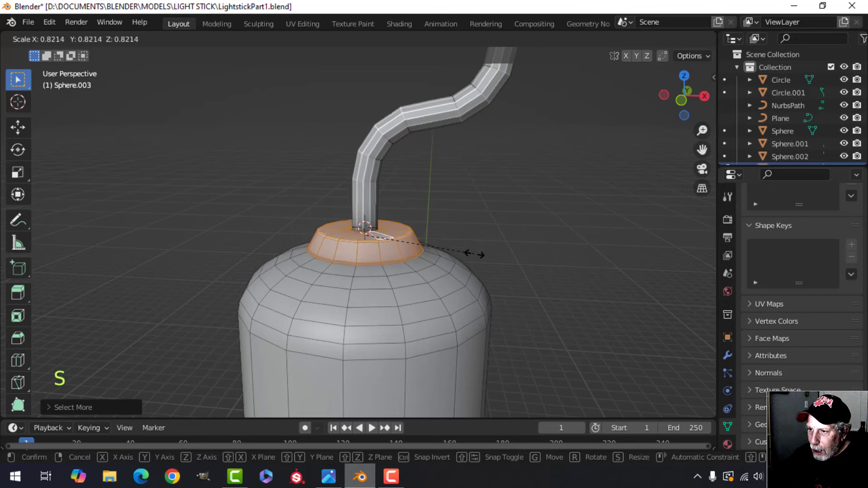
{"action": "left_click", "coordinate": [474, 254]}
{"action": "left_click_drag", "start_coordinate": [369, 201], "coordinate": [371, 192]}
{"action": "key", "text": "Tab"}
{"action": "scroll", "coordinate": [423, 217], "scroll_direction": "down", "scroll_amount": 4}
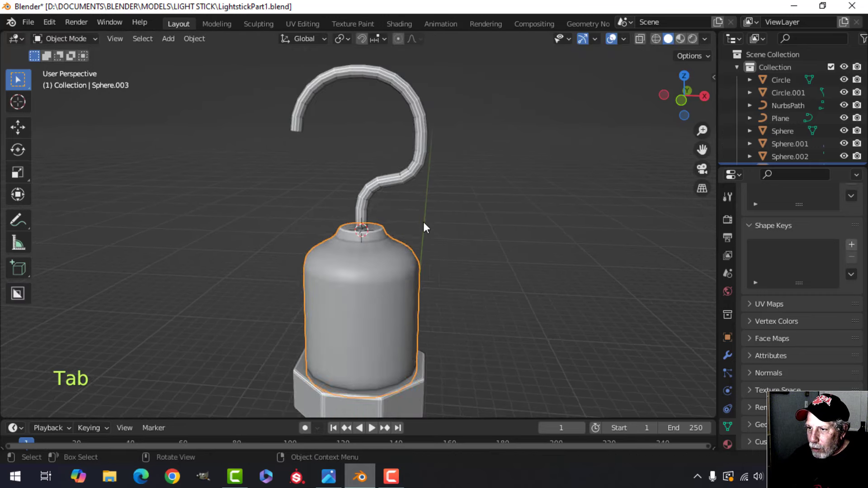
Set the hook curve's shape resolution to 3.
{"action": "key", "text": "alt+a"}
{"action": "middle_click_drag", "start_coordinate": [423, 222], "coordinate": [363, 239]}
{"action": "scroll", "coordinate": [359, 236], "scroll_direction": "up", "scroll_amount": 2}
{"action": "scroll", "coordinate": [361, 240], "scroll_direction": "down", "scroll_amount": 1}
{"action": "scroll", "coordinate": [362, 240], "scroll_direction": "down", "scroll_amount": 2}
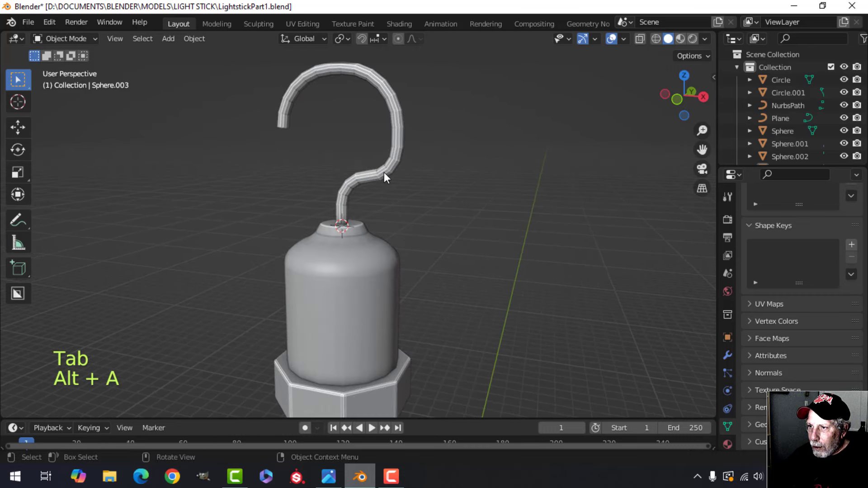
{"action": "left_click", "coordinate": [387, 173]}
{"action": "scroll", "coordinate": [769, 294], "scroll_direction": "up", "scroll_amount": 5}
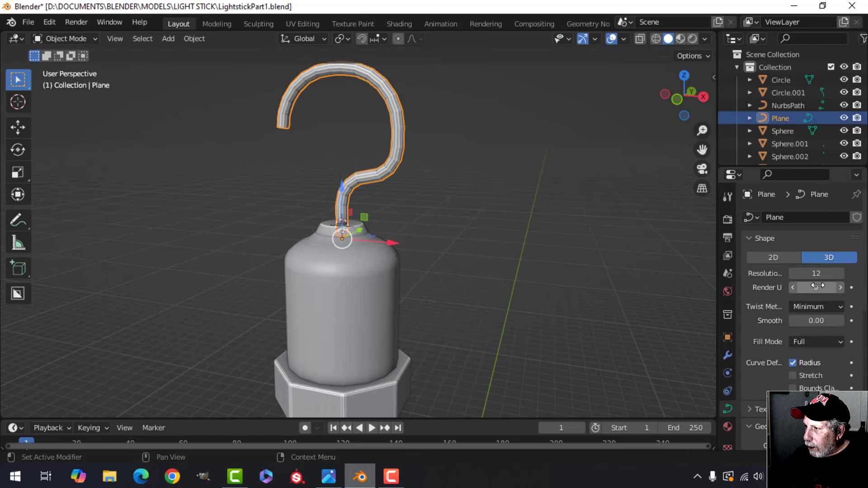
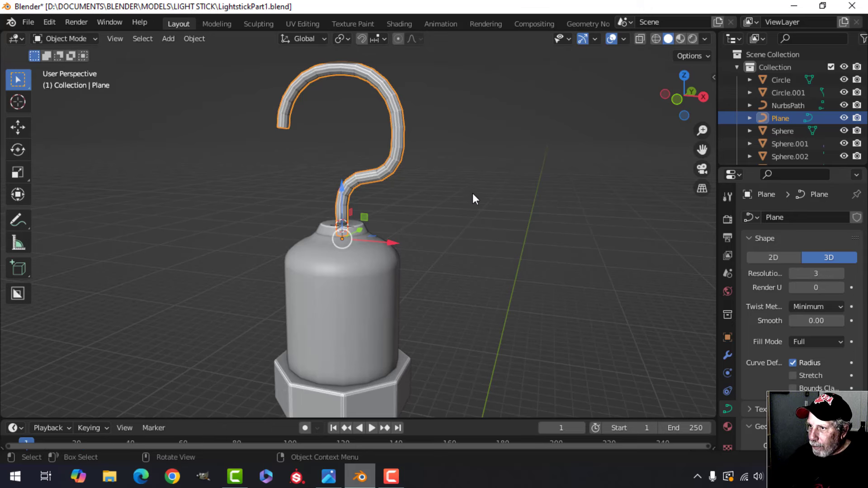
Convert the hook curve to a mesh and add a level 1 Subdivision Surface to it.
{"action": "right_click", "coordinate": [398, 127]}
{"action": "mouse_move", "coordinate": [376, 187]}
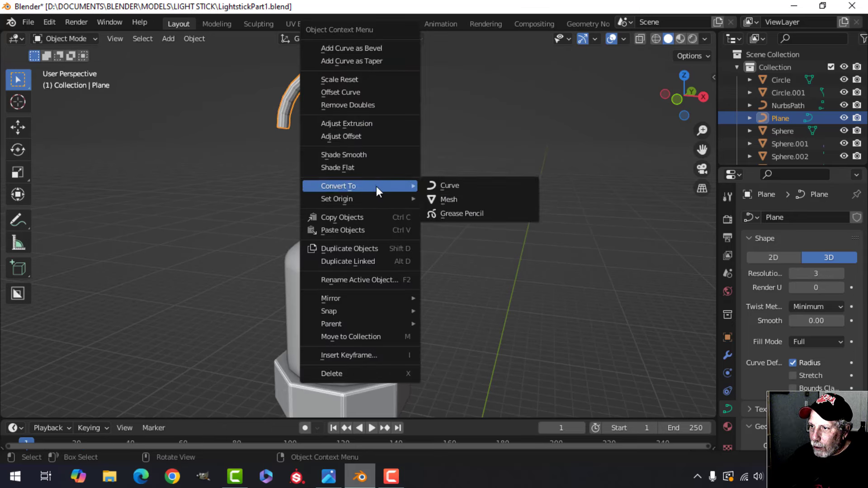
{"action": "left_click", "coordinate": [435, 199]}
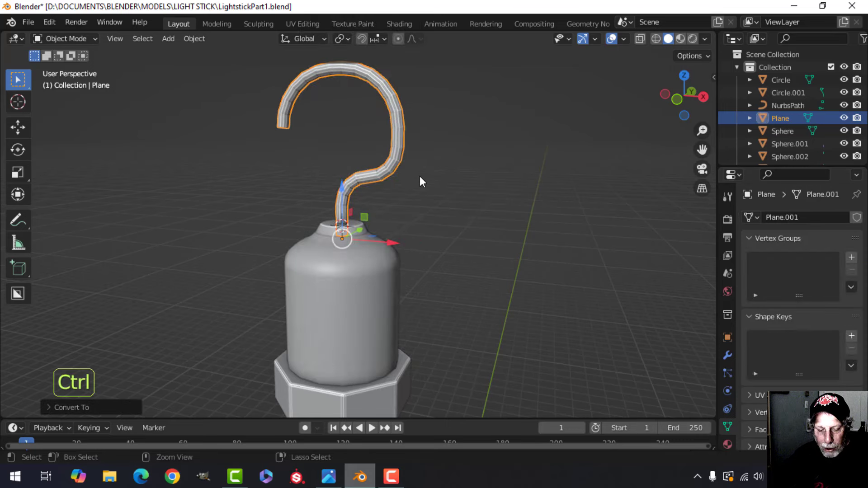
{"action": "key", "text": "ctrl+1"}
{"action": "key", "text": "alt+a"}
{"action": "scroll", "coordinate": [389, 192], "scroll_direction": "down", "scroll_amount": 5}
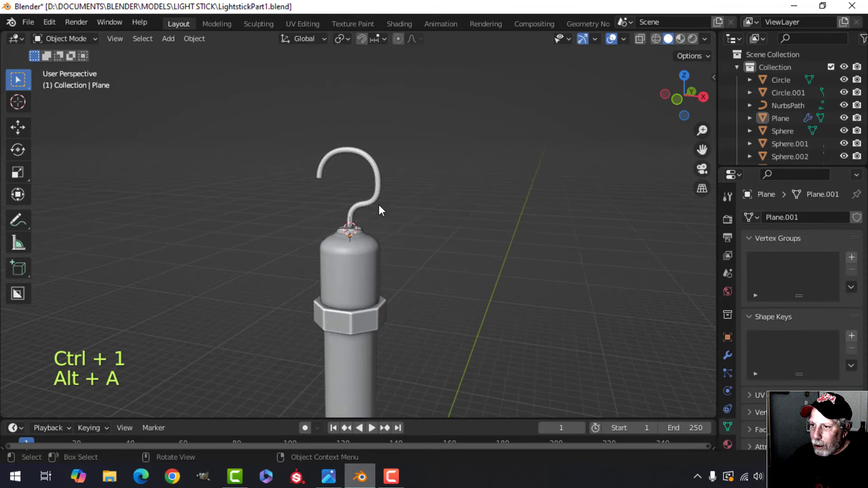
Dissolve the lower of the two close edge loops at the base of the cap's collar.
{"action": "middle_click_drag", "start_coordinate": [368, 215], "coordinate": [372, 251]}
{"action": "scroll", "coordinate": [394, 224], "scroll_direction": "up", "scroll_amount": 5}
{"action": "scroll", "coordinate": [383, 235], "scroll_direction": "up", "scroll_amount": 4}
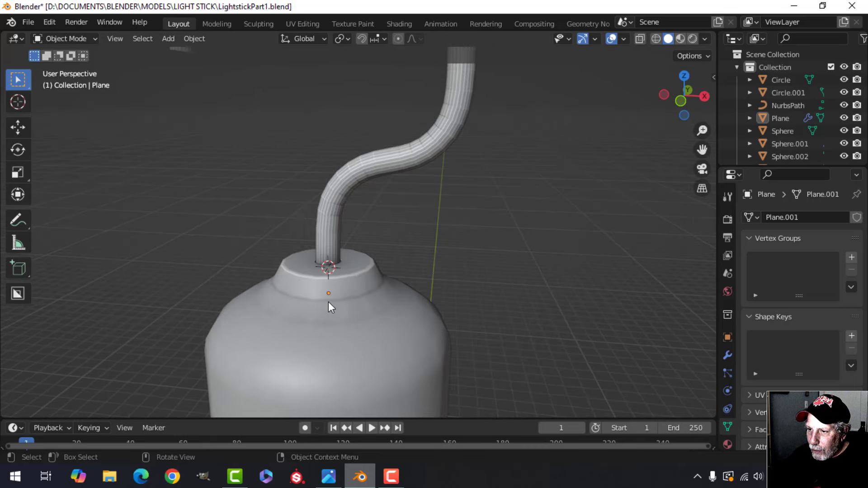
{"action": "left_click", "coordinate": [335, 260], "text": "shift"}
{"action": "key", "text": "Tab"}
{"action": "key", "text": "alt+a"}
{"action": "scroll", "coordinate": [339, 277], "scroll_direction": "up", "scroll_amount": 4}
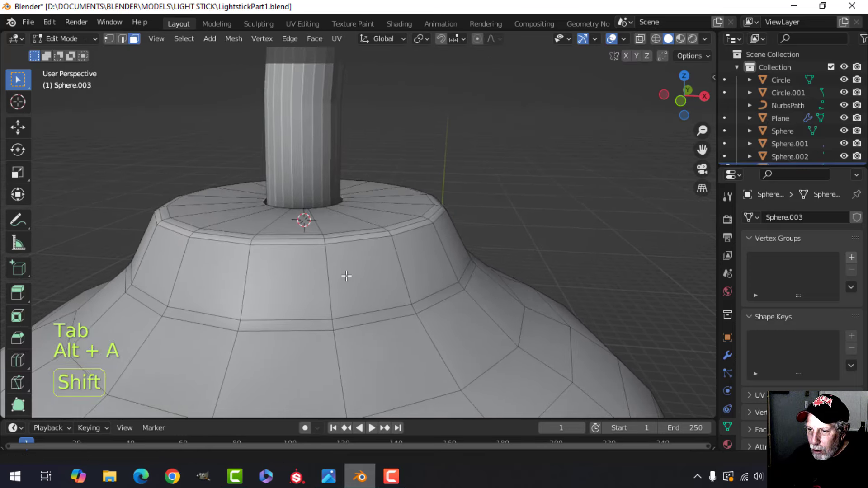
{"action": "key", "text": "2"}
{"action": "middle_click_drag", "start_coordinate": [349, 285], "coordinate": [326, 296]}
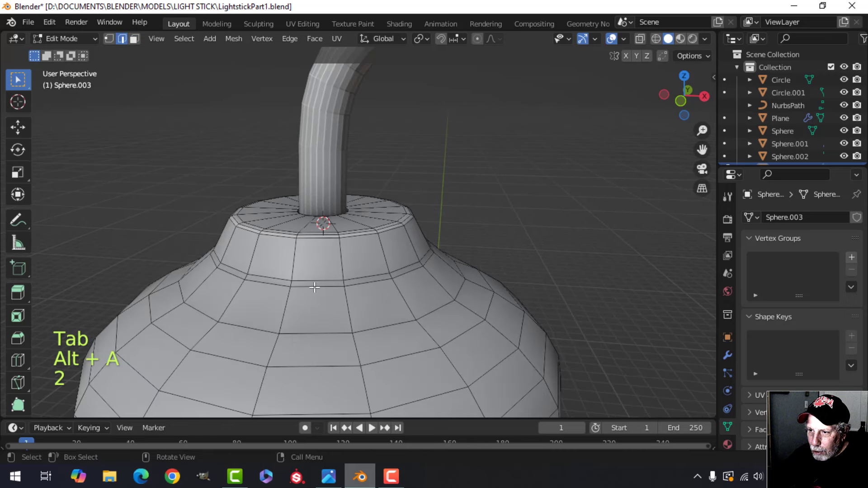
{"action": "left_click", "coordinate": [327, 285], "text": "alt"}
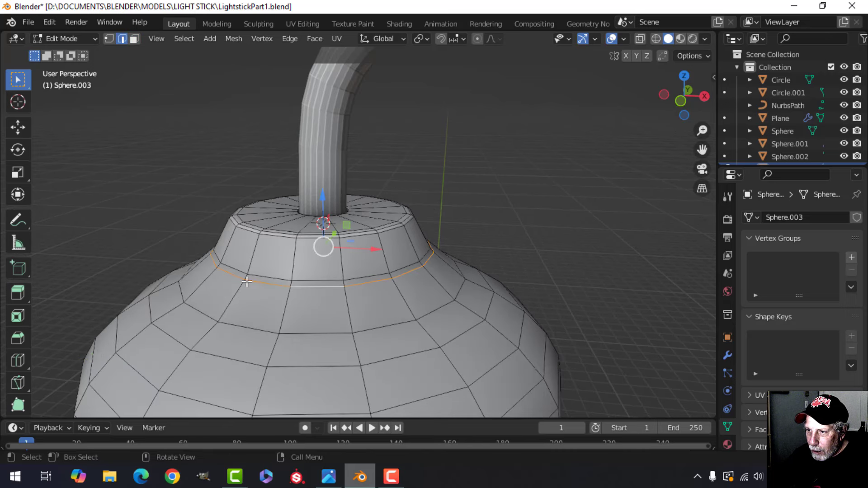
{"action": "key", "text": "x"}
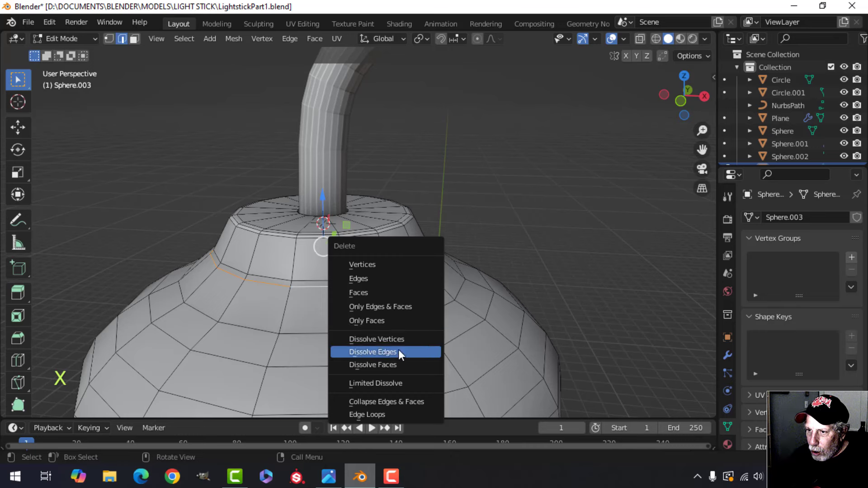
{"action": "left_click", "coordinate": [398, 349]}
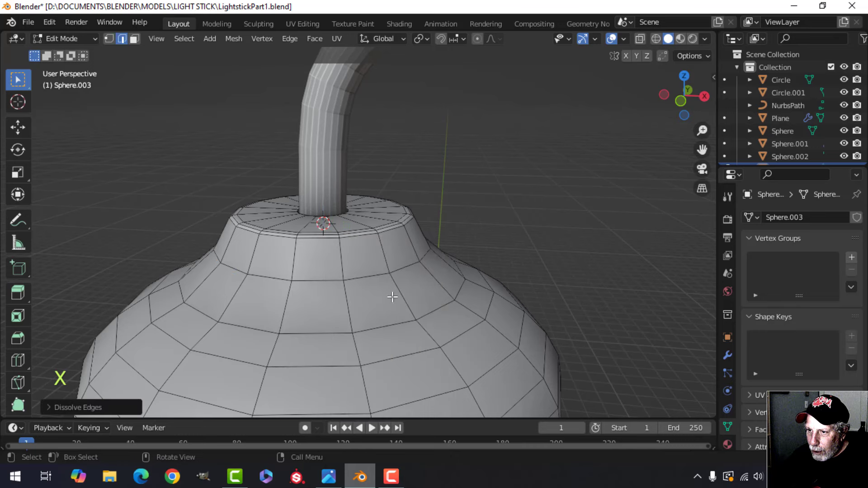
Dissolve the remaining edge loop at the collar's base and leave edit mode.
{"action": "left_click", "coordinate": [362, 277], "text": "alt"}
{"action": "key", "text": "x"}
{"action": "left_click", "coordinate": [365, 278]}
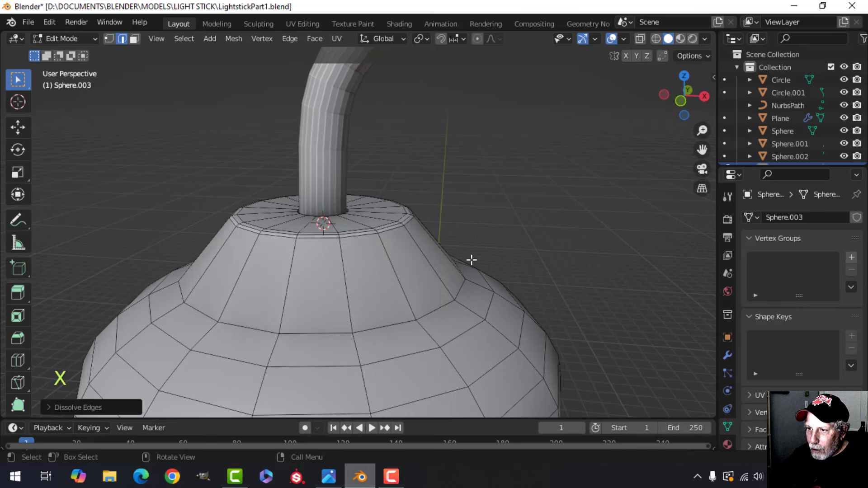
{"action": "scroll", "coordinate": [471, 260], "scroll_direction": "down", "scroll_amount": 4}
{"action": "key", "text": "Tab"}
{"action": "middle_click_drag", "start_coordinate": [472, 257], "coordinate": [398, 260]}
Dissolve the first edge loop below the cap's tapered top faces, then return to object mode.
{"action": "key", "text": "Tab"}
{"action": "key", "text": "alt+a"}
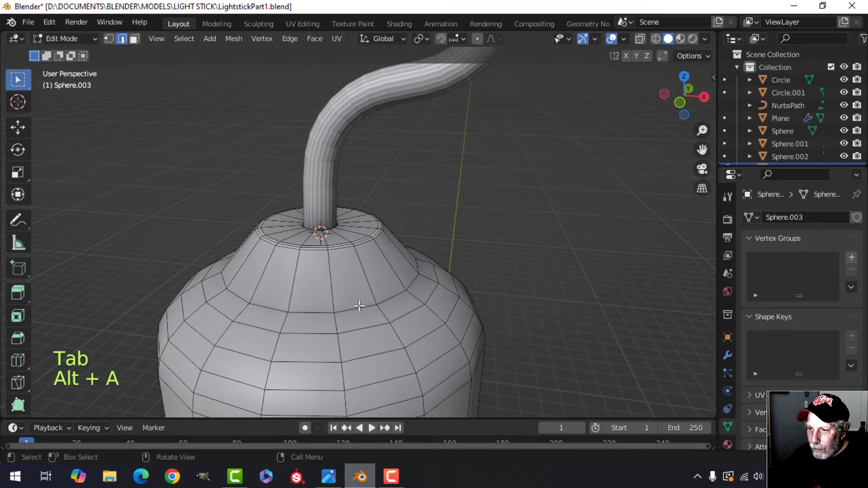
{"action": "left_click", "coordinate": [380, 301], "text": "alt"}
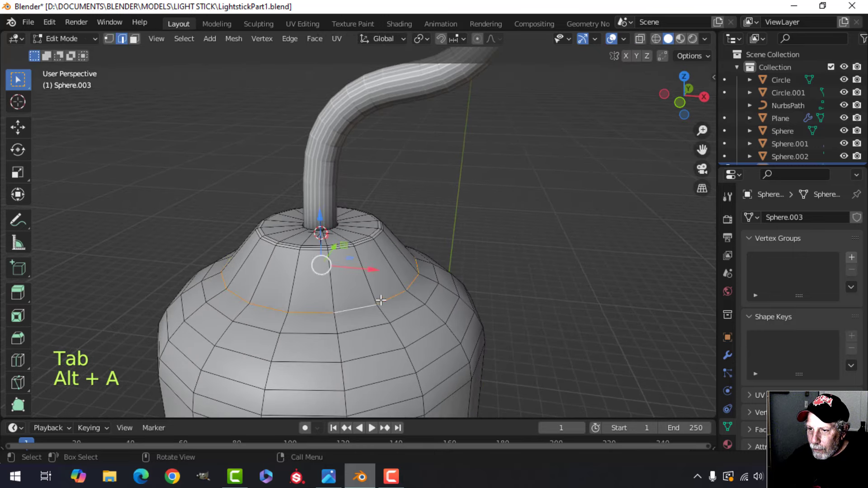
{"action": "key", "text": "x"}
{"action": "left_click", "coordinate": [404, 294]}
{"action": "scroll", "coordinate": [414, 287], "scroll_direction": "down", "scroll_amount": 4}
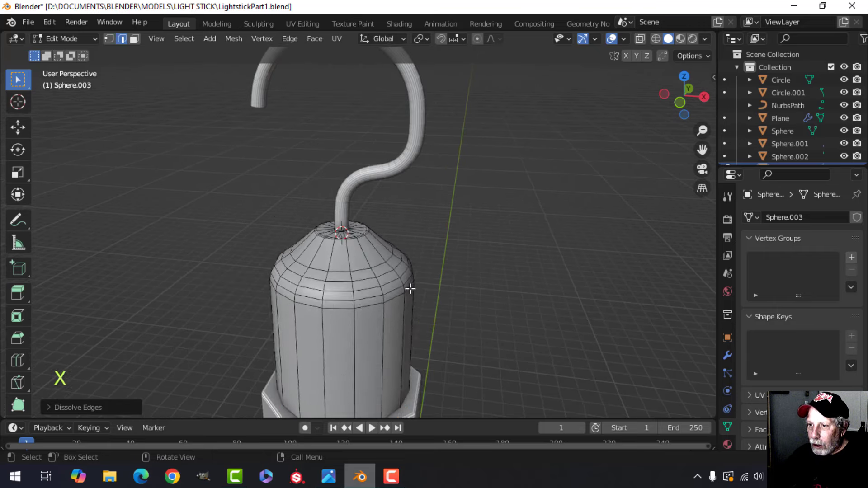
{"action": "key", "text": "Tab"}
Examine the reshaped cap and the hook from several distances and angles.
{"action": "middle_click_drag", "start_coordinate": [409, 287], "coordinate": [363, 286]}
{"action": "scroll", "coordinate": [407, 266], "scroll_direction": "down", "scroll_amount": 1}
{"action": "scroll", "coordinate": [408, 266], "scroll_direction": "down", "scroll_amount": 2}
{"action": "key", "text": "alt+a"}
{"action": "scroll", "coordinate": [352, 289], "scroll_direction": "down", "scroll_amount": 1}
{"action": "scroll", "coordinate": [414, 268], "scroll_direction": "up", "scroll_amount": 3}
{"action": "scroll", "coordinate": [368, 281], "scroll_direction": "up", "scroll_amount": 2}
{"action": "scroll", "coordinate": [369, 282], "scroll_direction": "down", "scroll_amount": 2}
{"action": "middle_click_drag", "start_coordinate": [363, 286], "coordinate": [373, 284]}
{"action": "scroll", "coordinate": [373, 284], "scroll_direction": "down", "scroll_amount": 1}
Select the hook's entire mesh in edit mode and move it slightly down into the cap.
{"action": "left_click", "coordinate": [370, 165]}
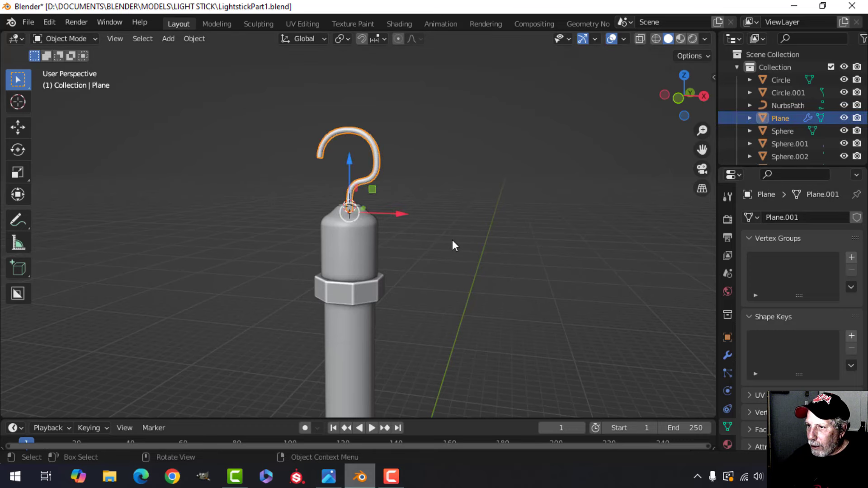
{"action": "middle_click_drag", "start_coordinate": [407, 213], "coordinate": [358, 254], "text": "shift"}
{"action": "scroll", "coordinate": [380, 270], "scroll_direction": "up", "scroll_amount": 3}
{"action": "key", "text": "alt+a"}
{"action": "left_click", "coordinate": [386, 238]}
{"action": "key", "text": "Tab"}
{"action": "key", "text": "a"}
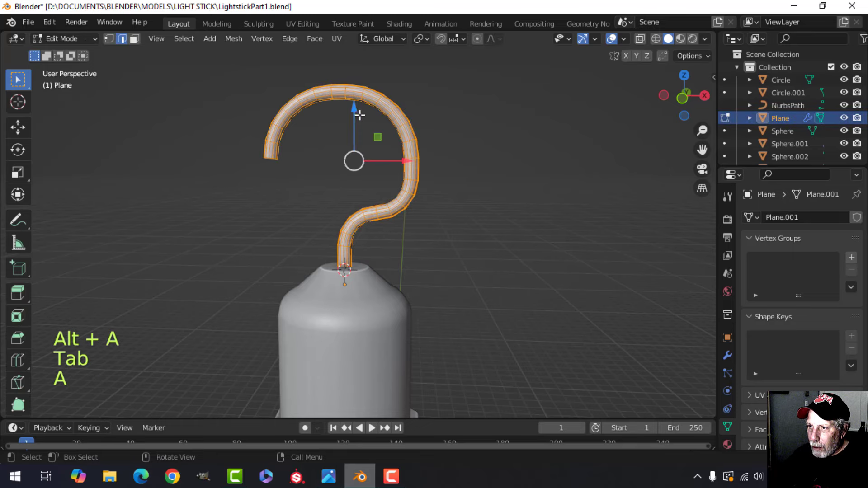
{"action": "left_click_drag", "start_coordinate": [360, 115], "coordinate": [355, 129]}
Fill the hook's open tip with a face, round its rim with a 4-segment bevel, and leave edit mode.
{"action": "scroll", "coordinate": [271, 174], "scroll_direction": "up", "scroll_amount": 3}
{"action": "middle_click_drag", "start_coordinate": [272, 175], "coordinate": [310, 268], "text": "shift"}
{"action": "scroll", "coordinate": [310, 268], "scroll_direction": "up", "scroll_amount": 5}
{"action": "key", "text": "alt+a"}
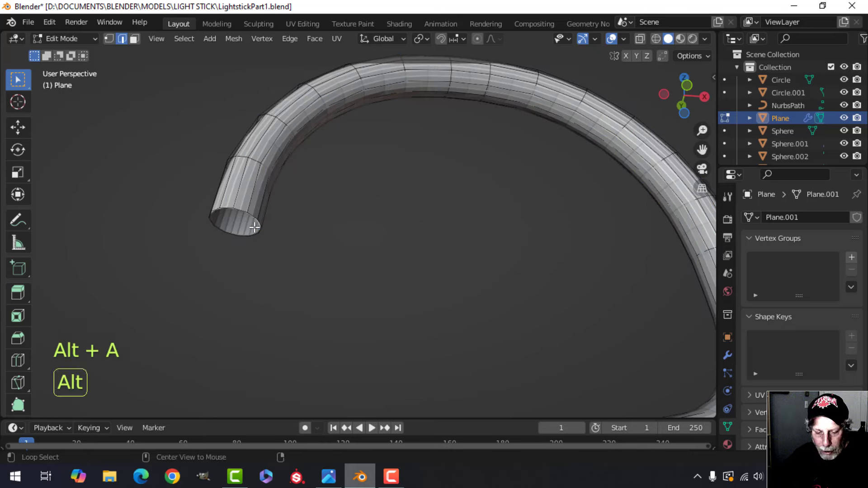
{"action": "key", "text": "2"}
{"action": "left_click", "coordinate": [254, 221], "text": "alt"}
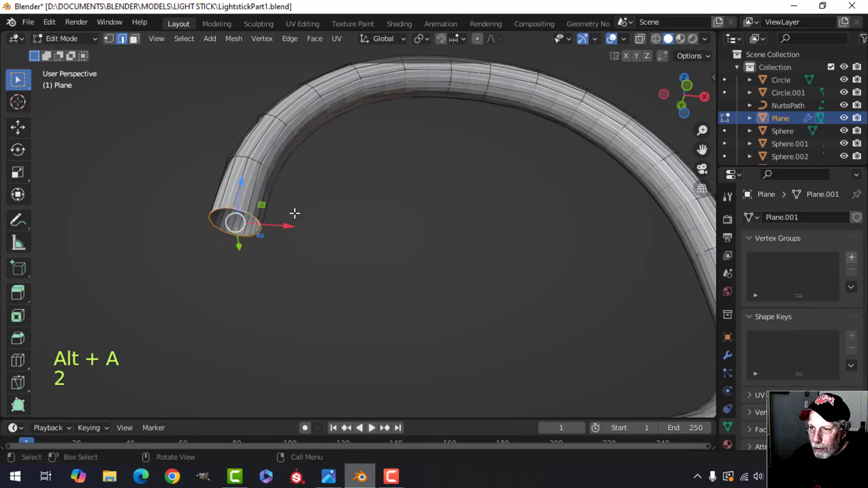
{"action": "key", "text": "f"}
{"action": "key", "text": "ctrl+b"}
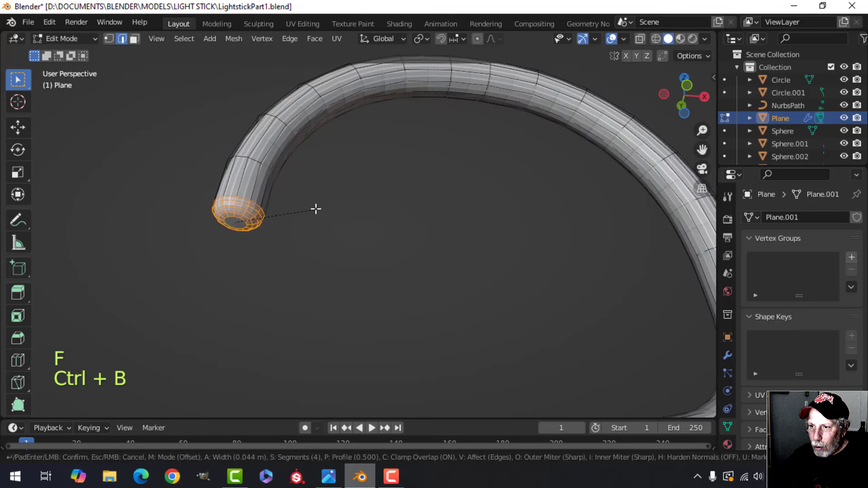
{"action": "left_click", "coordinate": [321, 206]}
{"action": "key", "text": "Tab"}
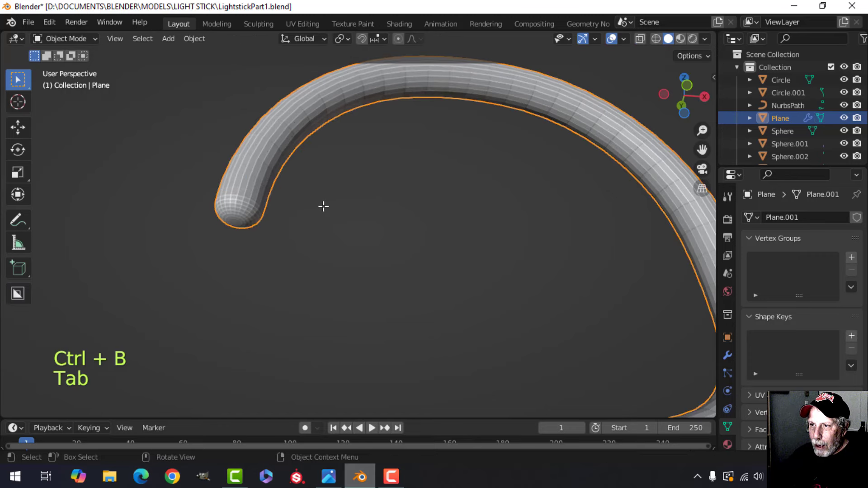
Shade the hook smooth and clear the selection.
{"action": "right_click", "coordinate": [295, 120]}
{"action": "left_click", "coordinate": [287, 88]}
{"action": "scroll", "coordinate": [400, 221], "scroll_direction": "down", "scroll_amount": 6}
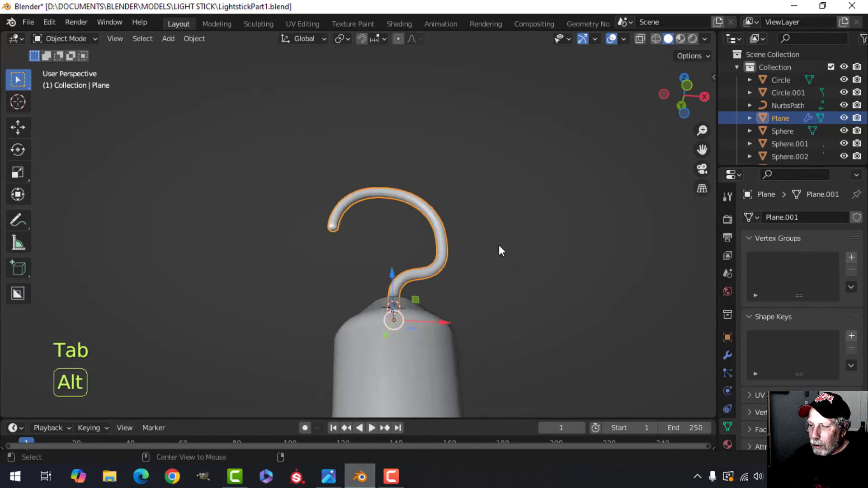
{"action": "key", "text": "alt+a"}
{"action": "middle_click_drag", "start_coordinate": [498, 245], "coordinate": [476, 280]}
{"action": "scroll", "coordinate": [471, 282], "scroll_direction": "down", "scroll_amount": 4}
{"action": "middle_click_drag", "start_coordinate": [433, 298], "coordinate": [433, 229], "text": "shift"}
{"action": "middle_click_drag", "start_coordinate": [433, 228], "coordinate": [421, 245]}
{"action": "scroll", "coordinate": [413, 267], "scroll_direction": "down", "scroll_amount": 5}
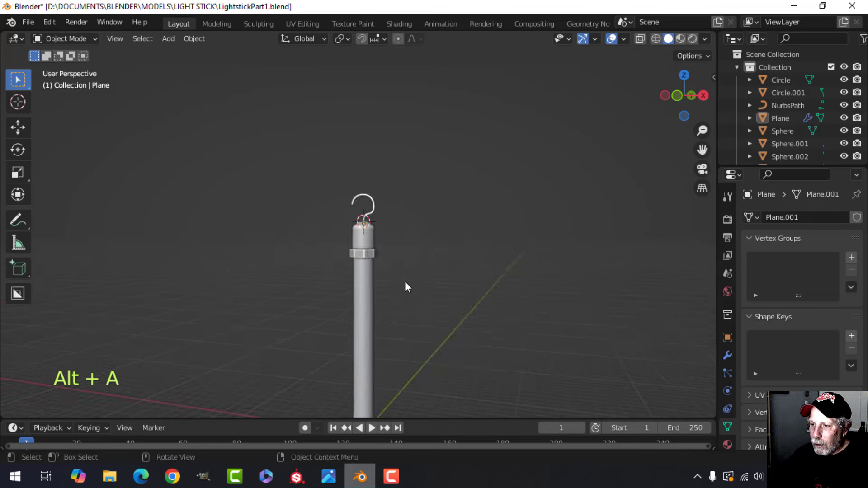
Select the long tube between the two hexagonal collars and rename it Glass.
{"action": "middle_click_drag", "start_coordinate": [405, 282], "coordinate": [397, 235], "text": "shift"}
{"action": "scroll", "coordinate": [404, 230], "scroll_direction": "up", "scroll_amount": 2}
{"action": "scroll", "coordinate": [397, 274], "scroll_direction": "up", "scroll_amount": 2}
{"action": "scroll", "coordinate": [397, 236], "scroll_direction": "down", "scroll_amount": 1}
{"action": "left_click", "coordinate": [362, 239]}
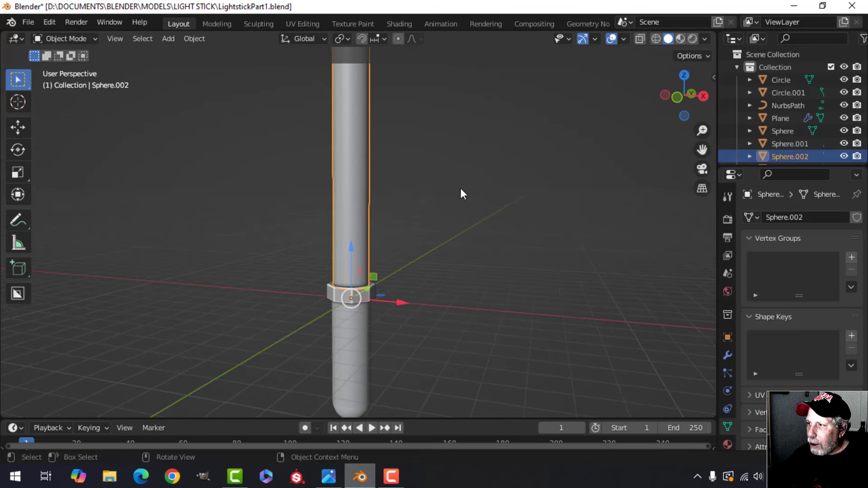
{"action": "scroll", "coordinate": [460, 189], "scroll_direction": "down", "scroll_amount": 2}
{"action": "middle_click_drag", "start_coordinate": [460, 189], "coordinate": [462, 201], "text": "shift"}
{"action": "double_click", "coordinate": [790, 156]}
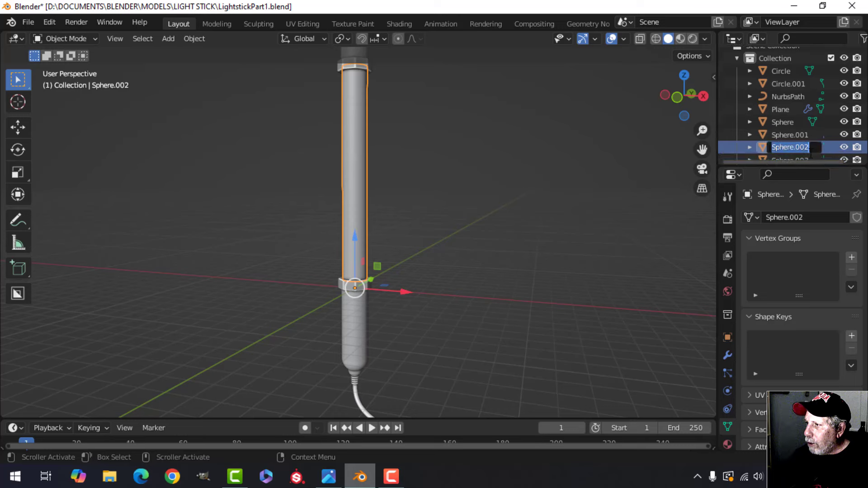
{"action": "type", "text": "Glass"}
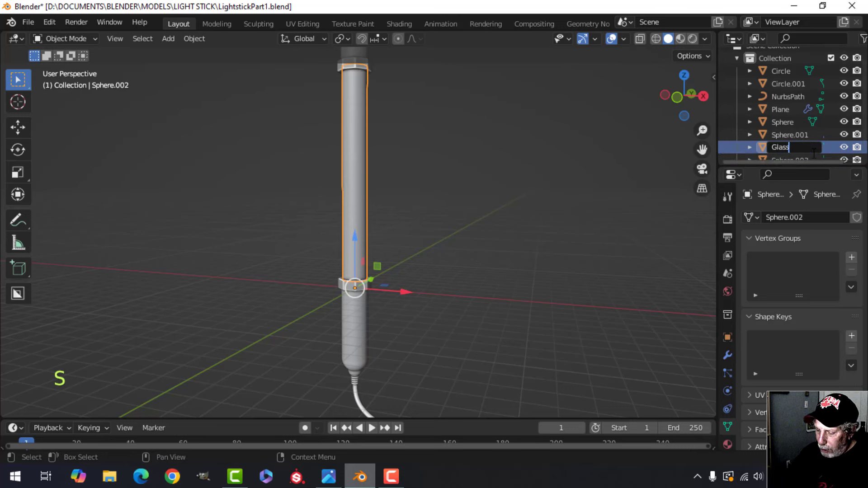
{"action": "key", "text": "Return"}
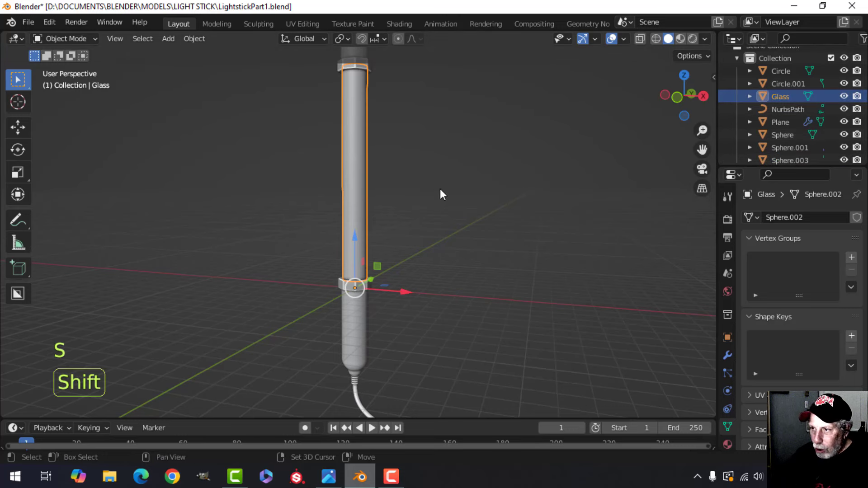
Duplicate the Glass tube in place and rename the copy Bulb.
{"action": "key", "text": "shift+d"}
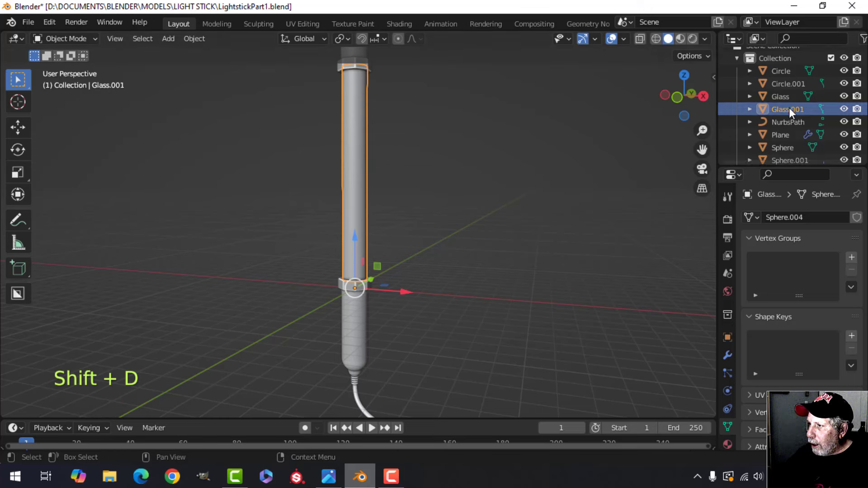
{"action": "double_click", "coordinate": [790, 109]}
{"action": "type", "text": "Buylb"}
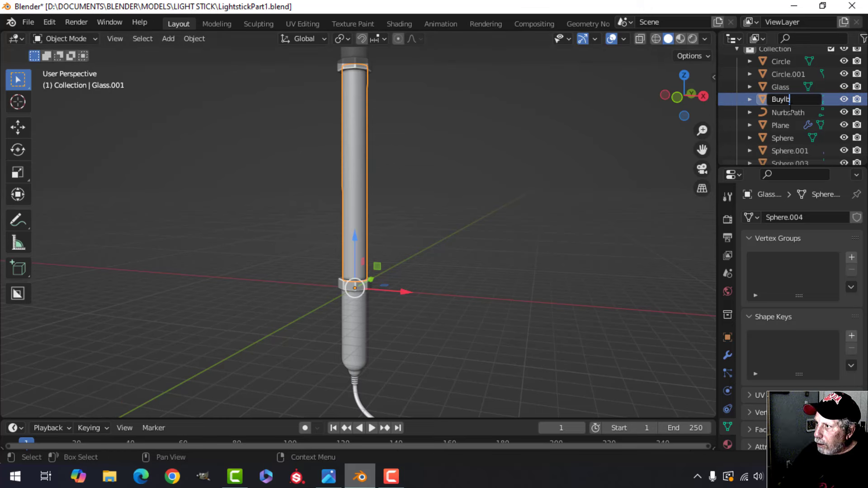
{"action": "key", "text": "BackSpace"}
{"action": "key", "text": "BackSpace"}
{"action": "type", "text": "lb"}
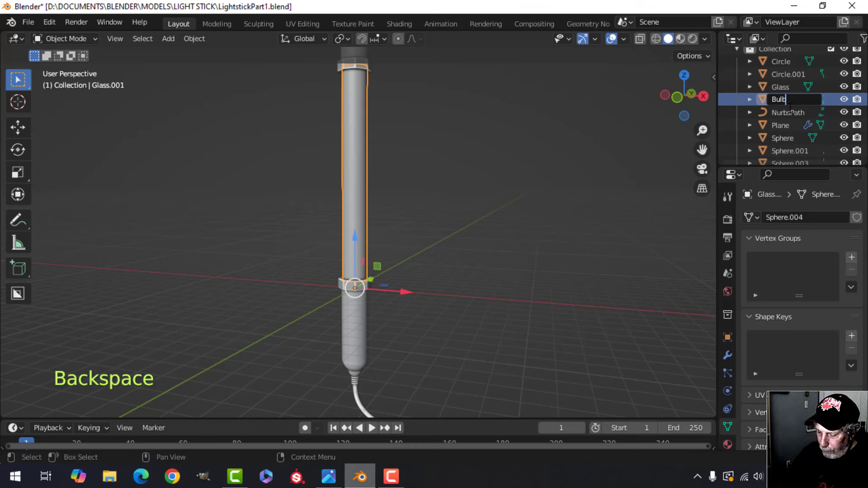
{"action": "key", "text": "Return"}
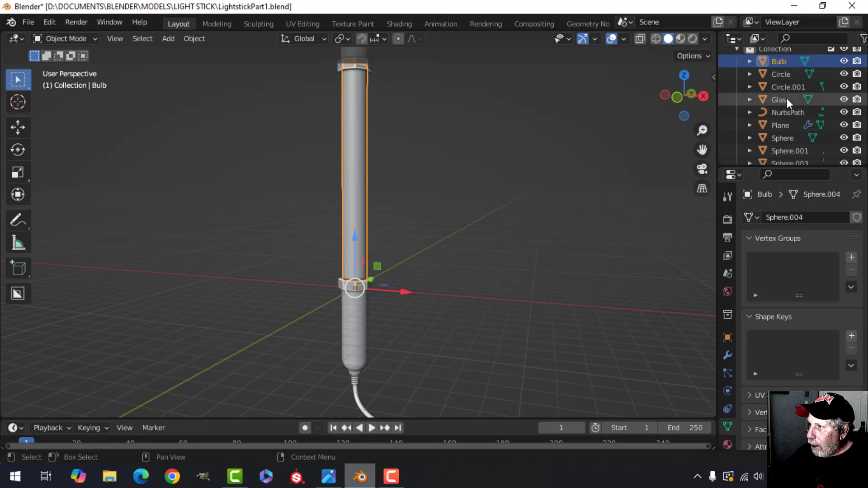
Set the Glass object's viewport display to Wire and clear the selection.
{"action": "left_click", "coordinate": [787, 100]}
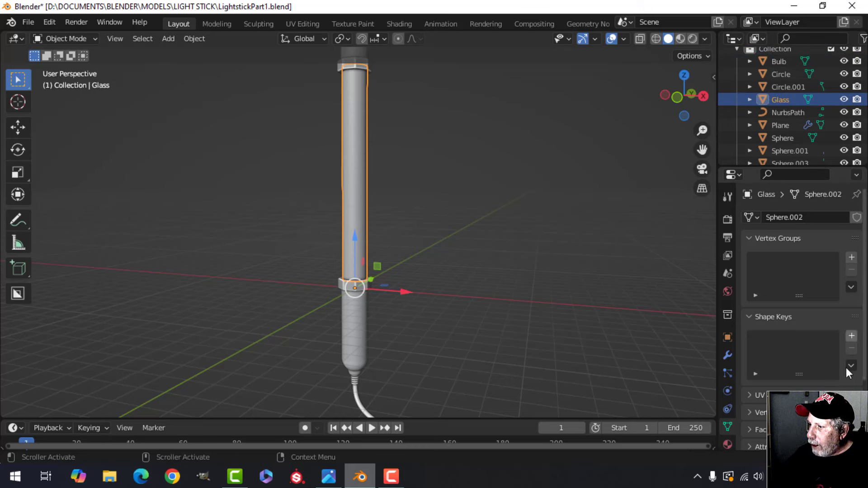
{"action": "left_click", "coordinate": [727, 337]}
{"action": "scroll", "coordinate": [796, 409], "scroll_direction": "down", "scroll_amount": 4}
{"action": "scroll", "coordinate": [795, 409], "scroll_direction": "down", "scroll_amount": 2}
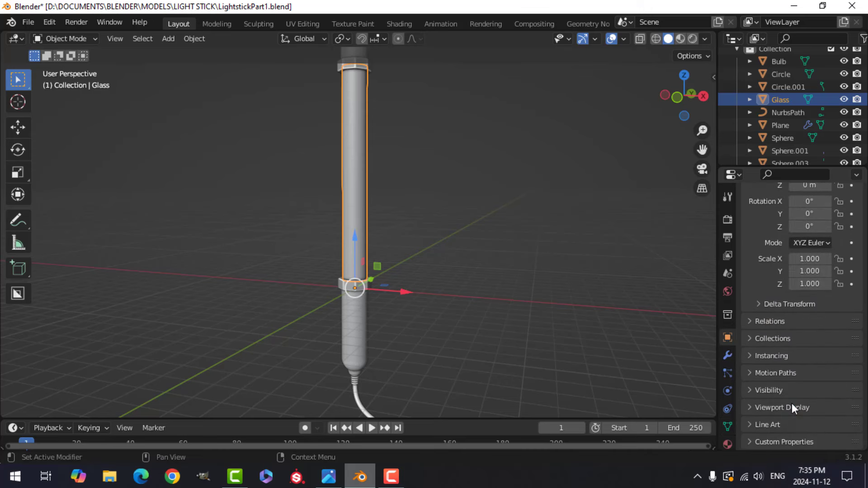
{"action": "scroll", "coordinate": [814, 407], "scroll_direction": "down", "scroll_amount": 7}
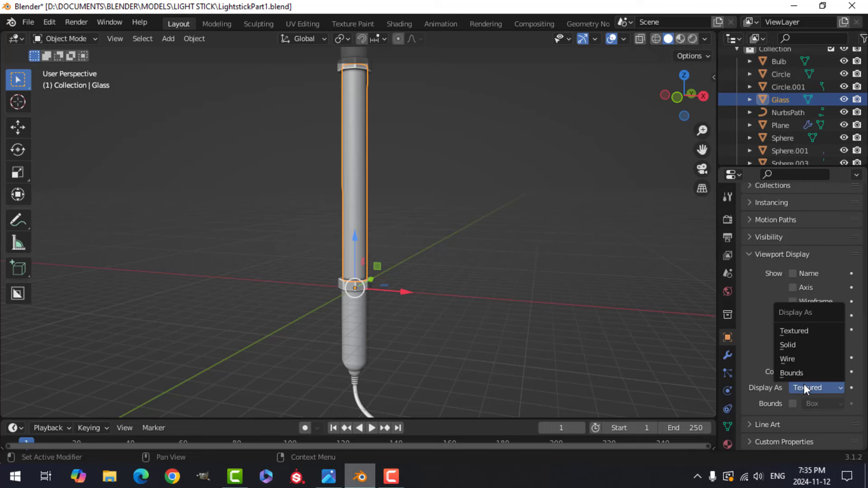
{"action": "left_click", "coordinate": [801, 360]}
{"action": "key", "text": "alt+a"}
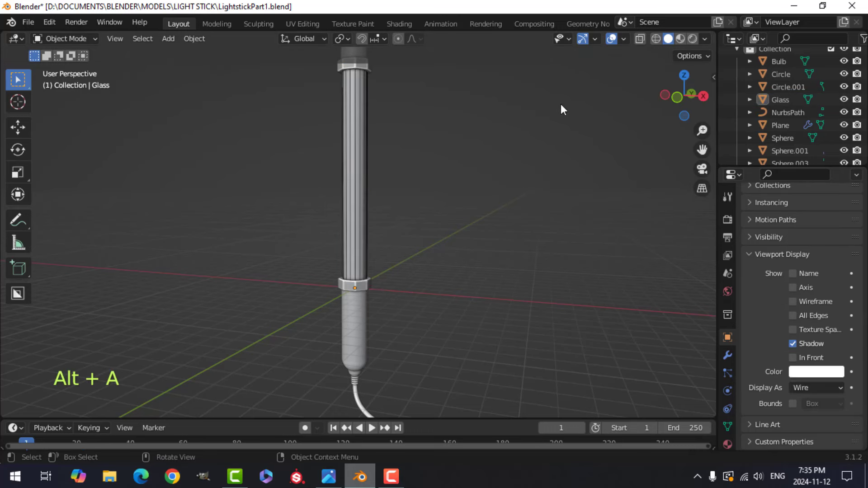
Scale the Bulb's entire mesh inward without changing its Z length, making it a thin tube inside the glass, and return to object mode.
{"action": "left_click", "coordinate": [780, 61]}
{"action": "scroll", "coordinate": [414, 188], "scroll_direction": "up", "scroll_amount": 2}
{"action": "key", "text": "Tab"}
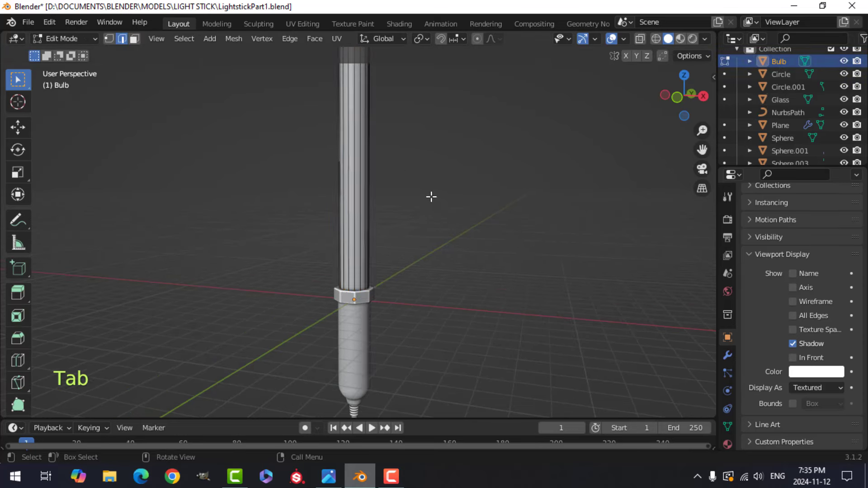
{"action": "key", "text": "a"}
{"action": "scroll", "coordinate": [427, 200], "scroll_direction": "down", "scroll_amount": 2}
{"action": "middle_click_drag", "start_coordinate": [436, 201], "coordinate": [453, 248], "text": "shift"}
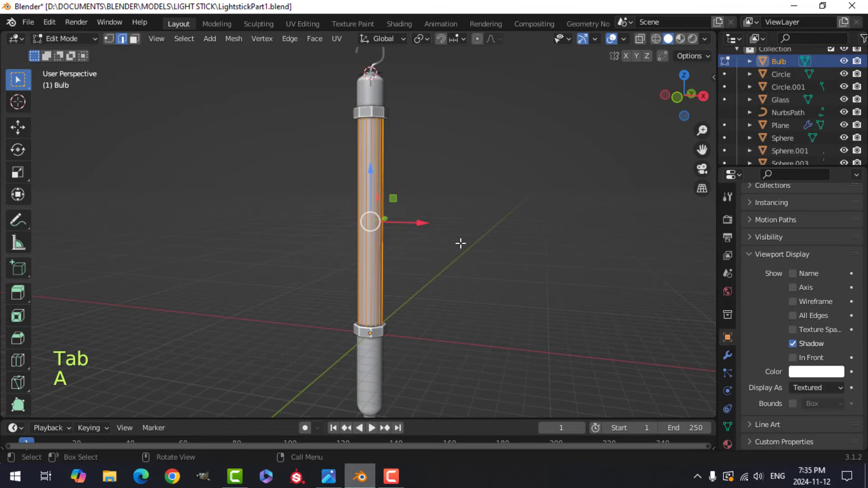
{"action": "key", "text": "s"}
{"action": "key", "text": "shift+z"}
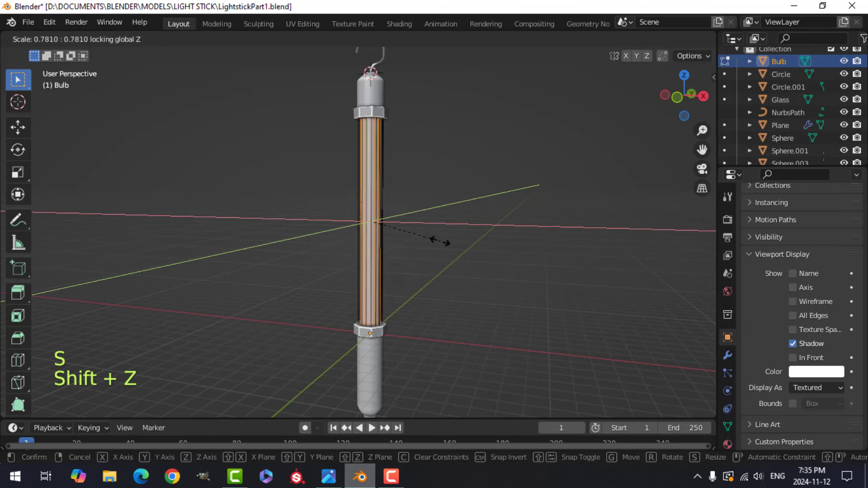
{"action": "left_click", "coordinate": [406, 244]}
{"action": "scroll", "coordinate": [416, 240], "scroll_direction": "up", "scroll_amount": 2}
{"action": "middle_click_drag", "start_coordinate": [417, 240], "coordinate": [403, 207]}
{"action": "key", "text": "Tab"}
{"action": "scroll", "coordinate": [408, 232], "scroll_direction": "down", "scroll_amount": 3}
{"action": "key", "text": "alt+a"}
Set the Glass object's viewport display back to Textured and clear the selection.
{"action": "scroll", "coordinate": [388, 213], "scroll_direction": "up", "scroll_amount": 4}
{"action": "left_click", "coordinate": [393, 203]}
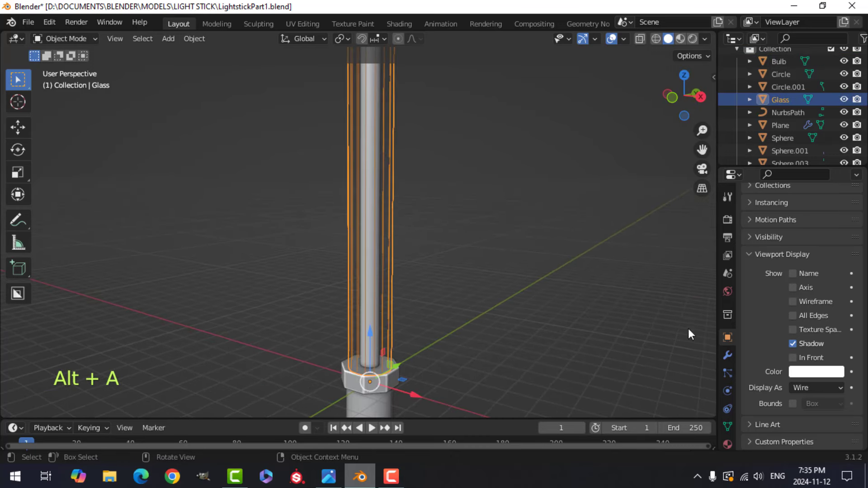
{"action": "left_click", "coordinate": [812, 387]}
{"action": "left_click", "coordinate": [782, 330]}
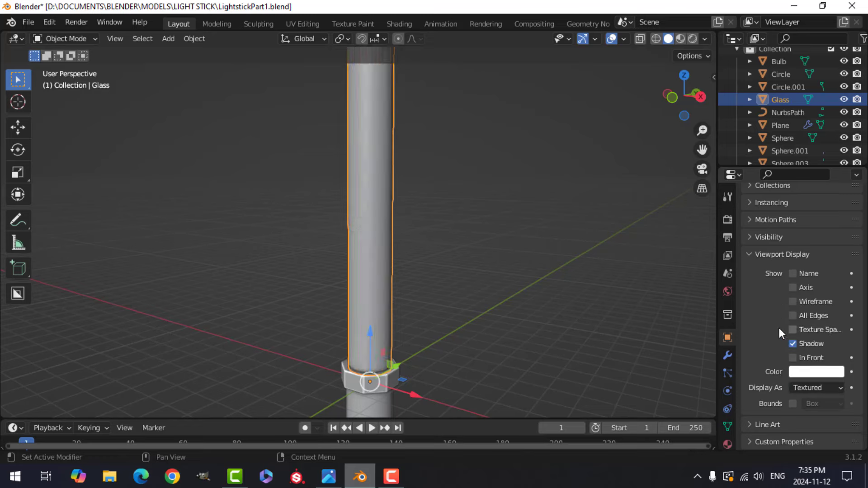
{"action": "scroll", "coordinate": [445, 286], "scroll_direction": "down", "scroll_amount": 2}
{"action": "key", "text": "alt+a"}
Examine the whole light stick from several sides, from the hook down to the cable.
{"action": "scroll", "coordinate": [422, 308], "scroll_direction": "down", "scroll_amount": 3}
{"action": "mouse_move", "coordinate": [423, 297]}
{"action": "middle_mouse_down", "text": "shift"}
{"action": "mouse_move", "coordinate": [416, 297]}
{"action": "mouse_move", "coordinate": [425, 300]}
{"action": "middle_mouse_up", "text": "shift"}
{"action": "middle_click_drag", "start_coordinate": [424, 300], "coordinate": [421, 277]}
{"action": "scroll", "coordinate": [424, 311], "scroll_direction": "down", "scroll_amount": 1}
{"action": "middle_click_drag", "start_coordinate": [421, 276], "coordinate": [394, 258]}
{"action": "middle_click_drag", "start_coordinate": [394, 258], "coordinate": [335, 250]}
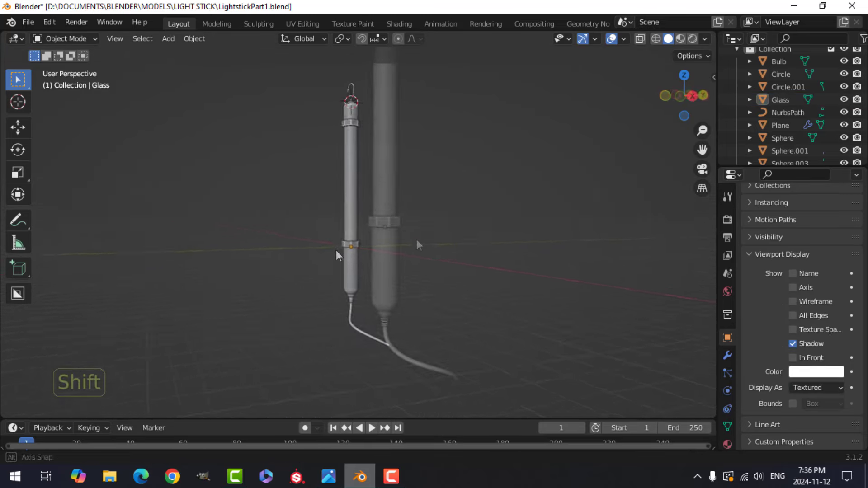
{"action": "middle_click_drag", "start_coordinate": [416, 240], "coordinate": [394, 240]}
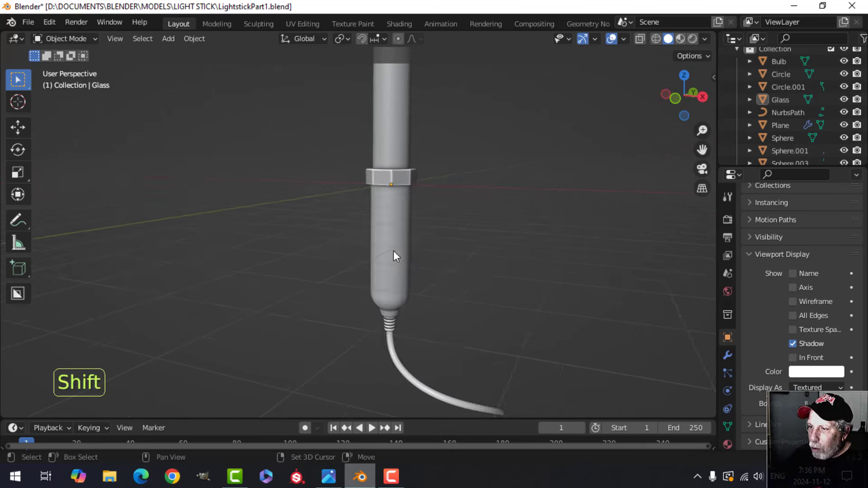
{"action": "middle_click_drag", "start_coordinate": [393, 251], "coordinate": [404, 231], "text": "shift"}
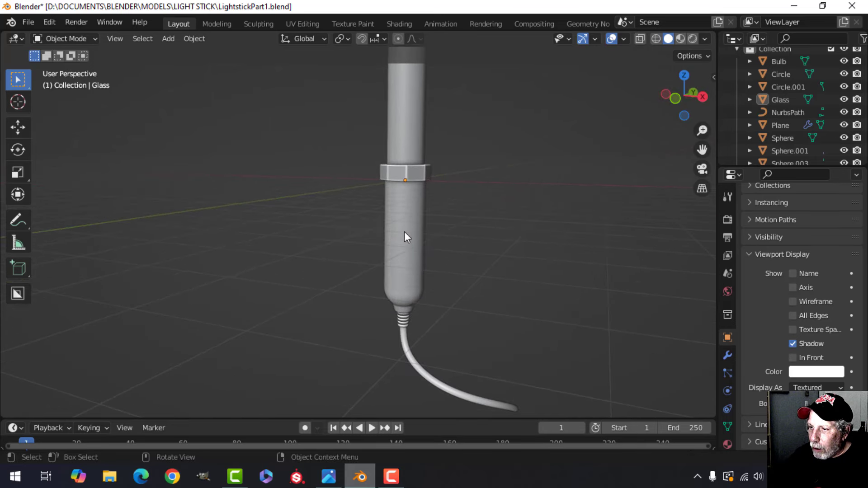
Duplicate the handle's edge loop just above its rounded lower end and move the copy sideways along Y, clear of the handle.
{"action": "left_click", "coordinate": [404, 231]}
{"action": "key", "text": "Tab"}
{"action": "scroll", "coordinate": [458, 217], "scroll_direction": "up", "scroll_amount": 3}
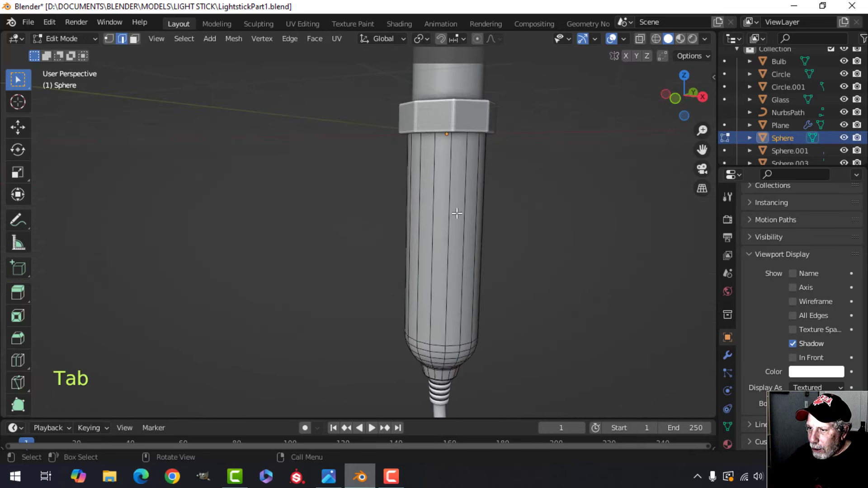
{"action": "key", "text": "alt+a"}
{"action": "middle_click_drag", "start_coordinate": [481, 279], "coordinate": [443, 220], "text": "shift"}
{"action": "middle_click_drag", "start_coordinate": [443, 219], "coordinate": [423, 202]}
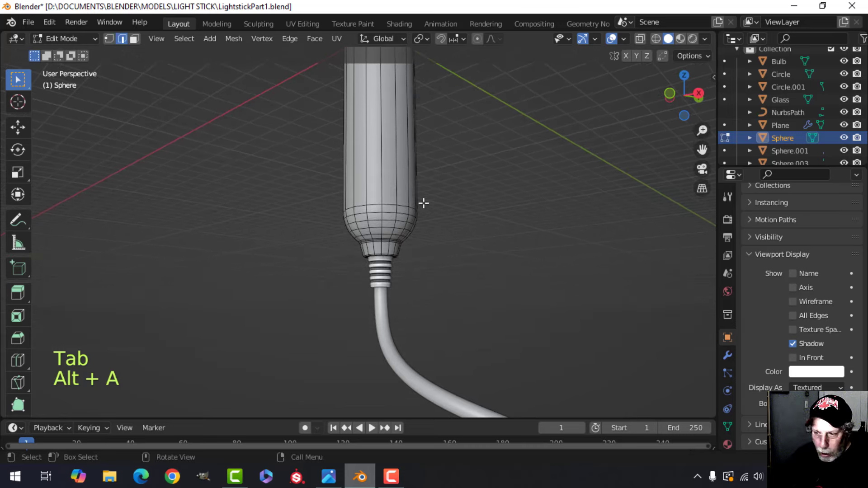
{"action": "key", "text": "2"}
{"action": "left_click", "coordinate": [389, 204], "text": "alt+shift"}
{"action": "scroll", "coordinate": [390, 206], "scroll_direction": "down", "scroll_amount": 3}
{"action": "middle_click_drag", "start_coordinate": [407, 243], "coordinate": [439, 238], "text": "shift"}
{"action": "middle_click_drag", "start_coordinate": [439, 238], "coordinate": [428, 248]}
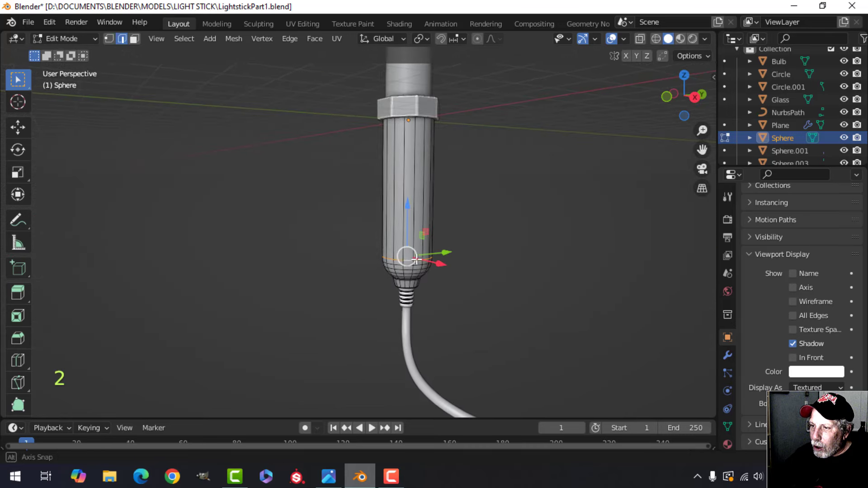
{"action": "key", "text": "KP_3"}
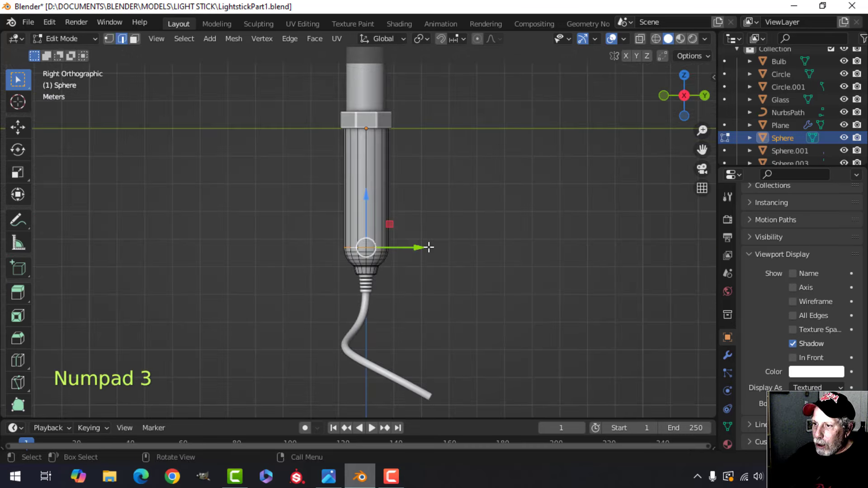
{"action": "key", "text": "shift+d"}
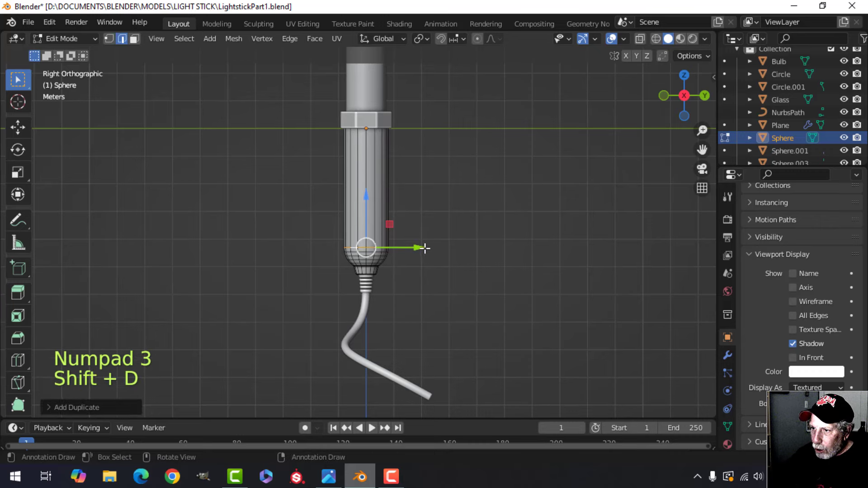
{"action": "left_click", "coordinate": [447, 248]}
{"action": "key", "text": "KP_1"}
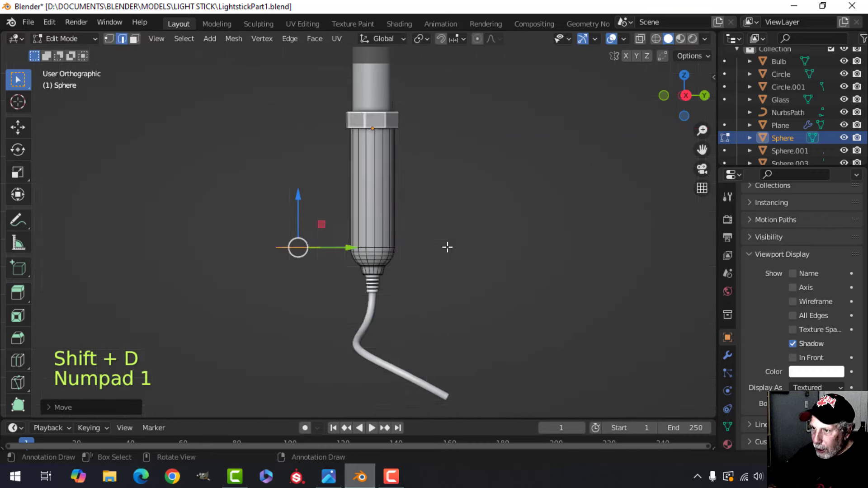
Separate the duplicated ring into its own object and return to object mode.
{"action": "middle_click_drag", "start_coordinate": [446, 247], "coordinate": [402, 297]}
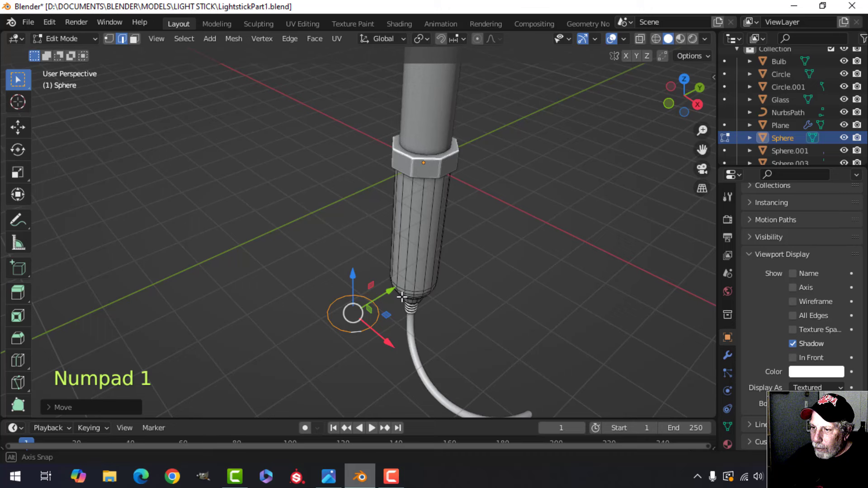
{"action": "key", "text": "p"}
{"action": "left_click", "coordinate": [436, 283]}
{"action": "key", "text": "Tab"}
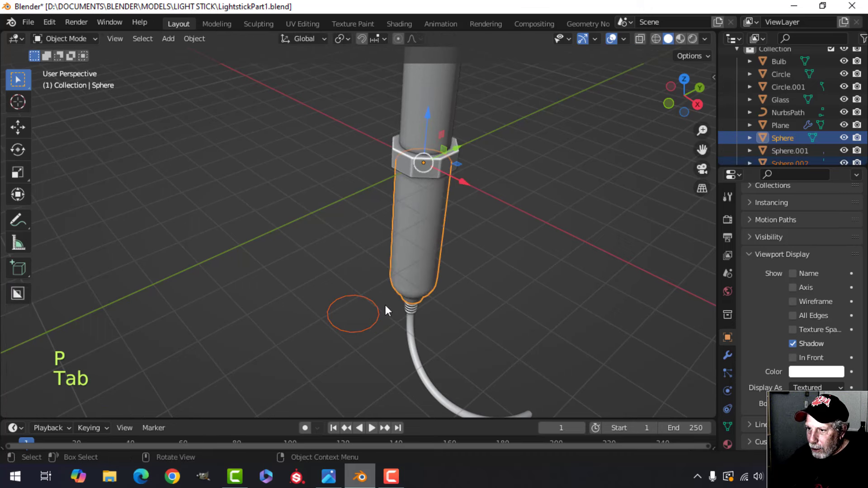
Scale the separated ring's entire mesh down to about half its size in edit mode.
{"action": "left_click", "coordinate": [363, 297]}
{"action": "key", "text": "Tab"}
{"action": "key", "text": "a"}
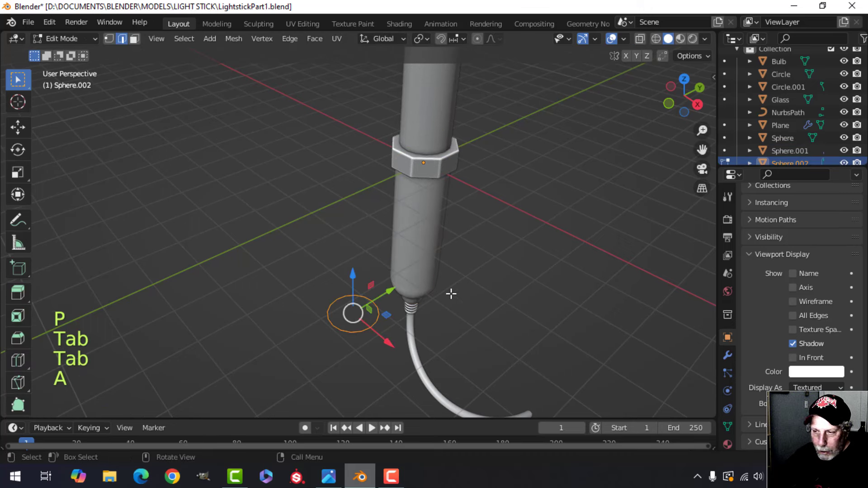
{"action": "key", "text": "s"}
{"action": "left_click", "coordinate": [435, 299]}
Rotate the small ring 90° about the global X axis so it stands upright.
{"action": "middle_click_drag", "start_coordinate": [435, 299], "coordinate": [433, 265], "text": "shift"}
{"action": "key", "text": "r"}
{"action": "key", "text": "x"}
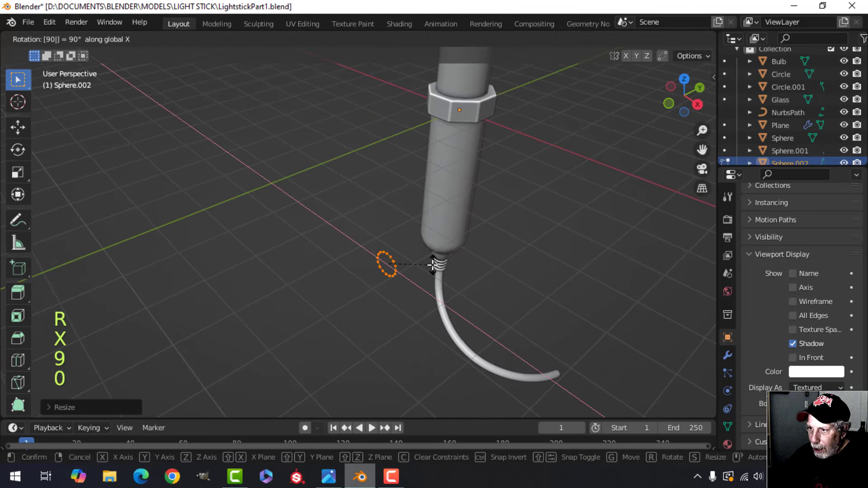
{"action": "left_click", "coordinate": [433, 265]}
Move the upright ring straight up along Z to just below the level of the handle's hexagonal collar.
{"action": "key", "text": "KP_1"}
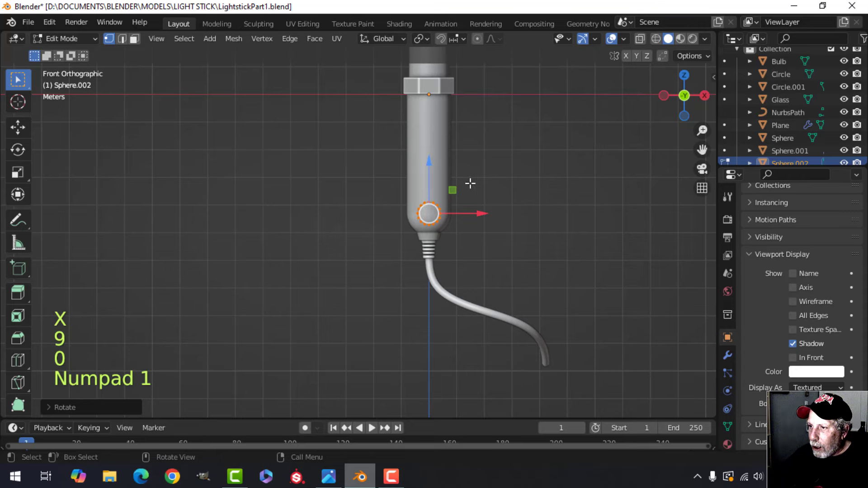
{"action": "left_click_drag", "start_coordinate": [429, 163], "coordinate": [430, 68]}
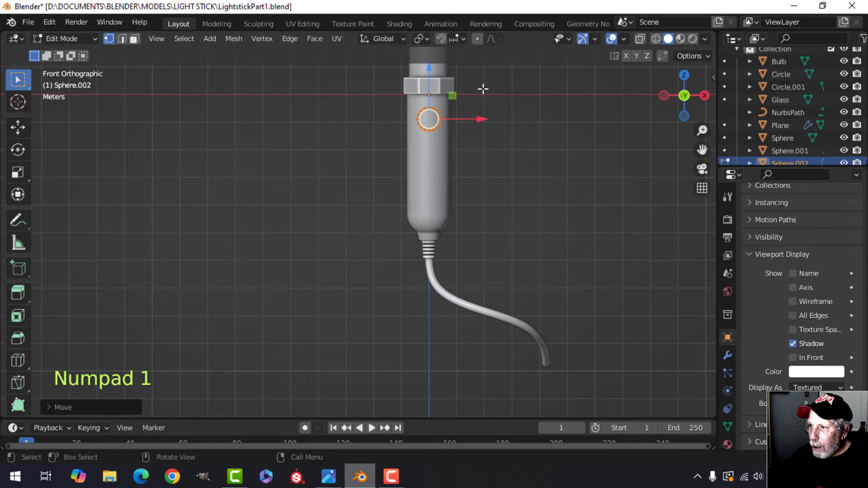
{"action": "middle_click_drag", "start_coordinate": [483, 87], "coordinate": [368, 240]}
{"action": "scroll", "coordinate": [354, 213], "scroll_direction": "up", "scroll_amount": 2}
{"action": "scroll", "coordinate": [405, 217], "scroll_direction": "up", "scroll_amount": 3}
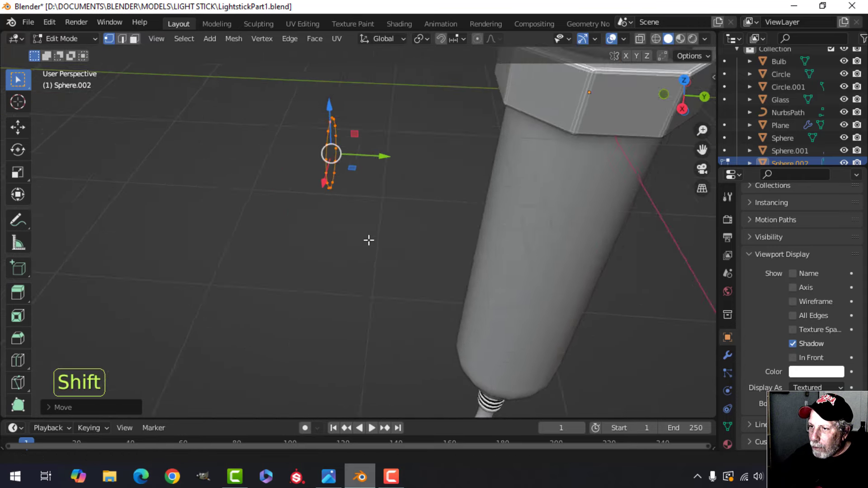
Extrude the upright ring along the Y axis toward the handle to form a short open band, leaving nothing selected.
{"action": "middle_click_drag", "start_coordinate": [405, 214], "coordinate": [378, 256], "text": "shift"}
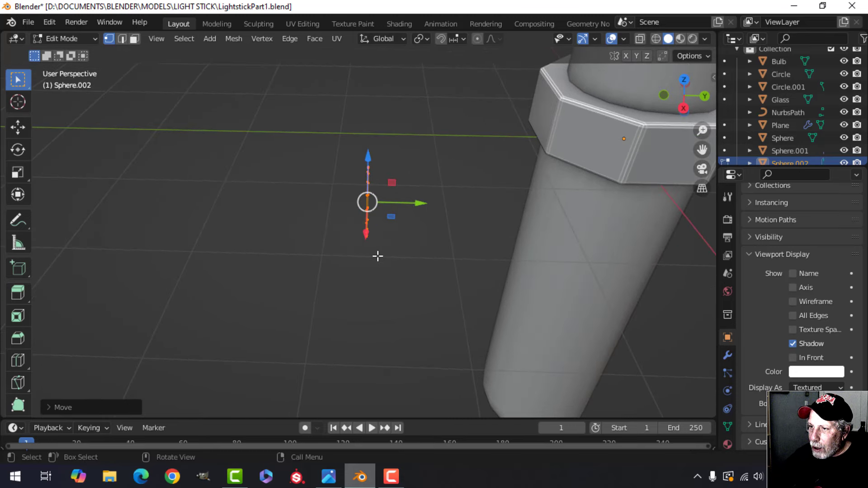
{"action": "left_click_drag", "start_coordinate": [420, 203], "coordinate": [441, 204]}
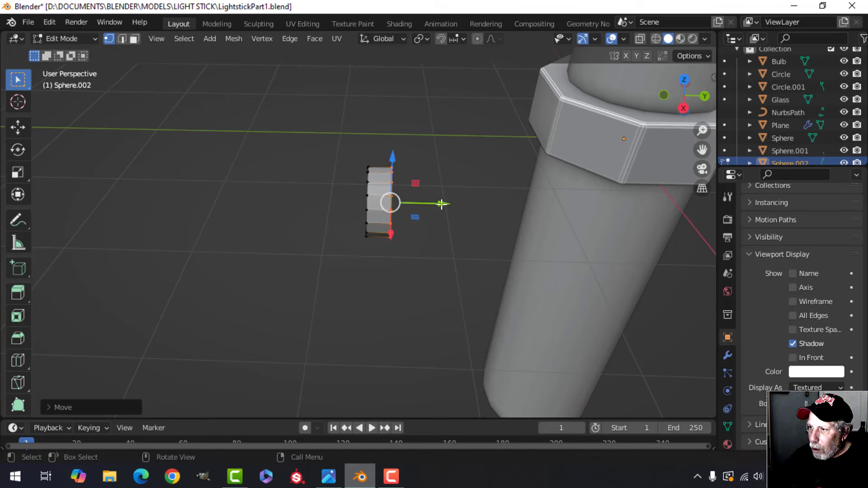
{"action": "middle_click_drag", "start_coordinate": [481, 228], "coordinate": [502, 228]}
{"action": "scroll", "coordinate": [494, 202], "scroll_direction": "up", "scroll_amount": 4}
{"action": "key", "text": "alt+a"}
{"action": "middle_click_drag", "start_coordinate": [560, 165], "coordinate": [486, 216], "text": "shift"}
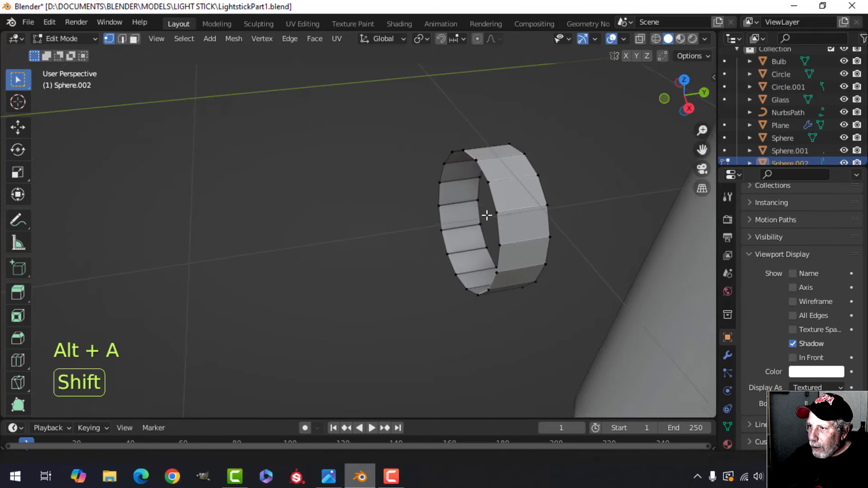
Give the band a rim by extruding its front edge inward and extending the inner edge back along Y as a short inner wall.
{"action": "key", "text": "a"}
{"action": "middle_click_drag", "start_coordinate": [485, 174], "coordinate": [521, 214]}
{"action": "key", "text": "e"}
{"action": "key", "text": "s"}
{"action": "left_click", "coordinate": [547, 203]}
{"action": "left_click_drag", "start_coordinate": [450, 218], "coordinate": [473, 212]}
{"action": "middle_click_drag", "start_coordinate": [421, 238], "coordinate": [345, 291]}
{"action": "middle_click_drag", "start_coordinate": [397, 253], "coordinate": [374, 268], "text": "shift"}
{"action": "scroll", "coordinate": [375, 266], "scroll_direction": "up", "scroll_amount": 2}
{"action": "key", "text": "alt+a"}
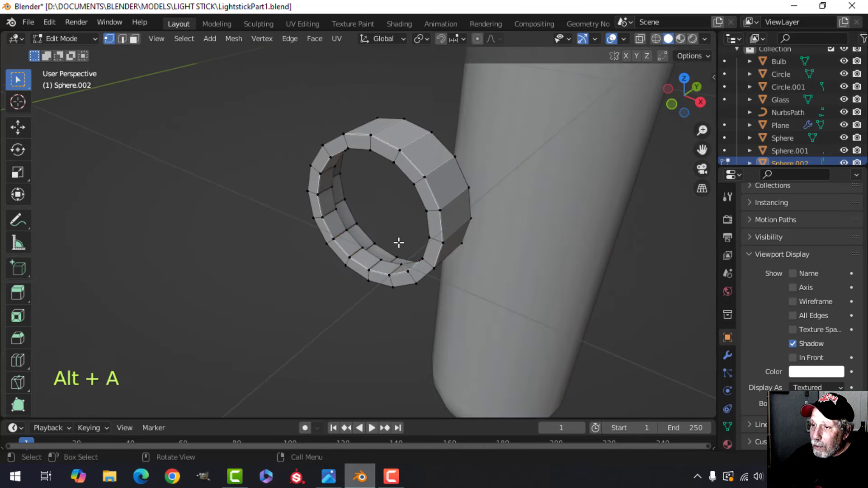
Bevel the outer and inner edge loops of the ring's front rim with two segments.
{"action": "middle_click_drag", "start_coordinate": [416, 220], "coordinate": [380, 271], "text": "shift"}
{"action": "key", "text": "2"}
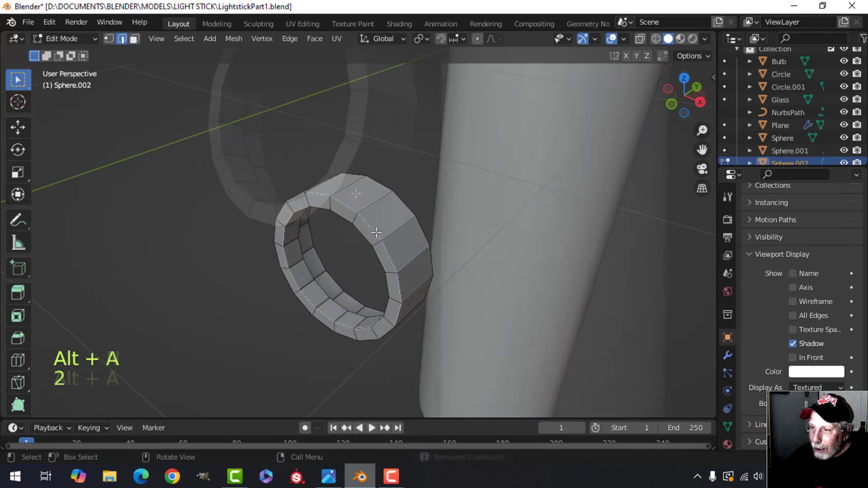
{"action": "key", "text": "2"}
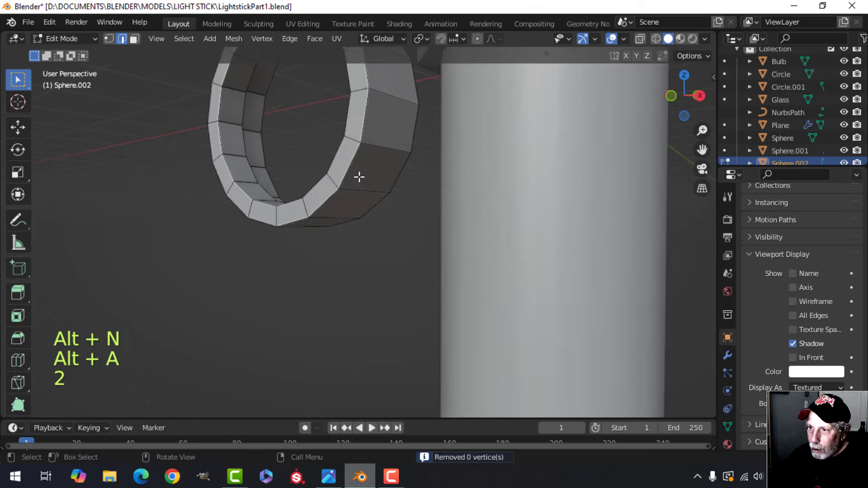
{"action": "left_click", "coordinate": [353, 171], "text": "alt+shift"}
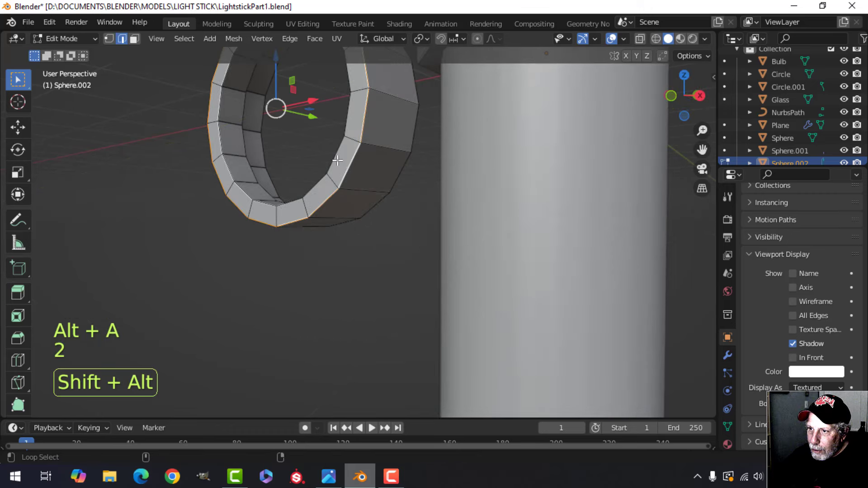
{"action": "key", "text": "ctrl+b"}
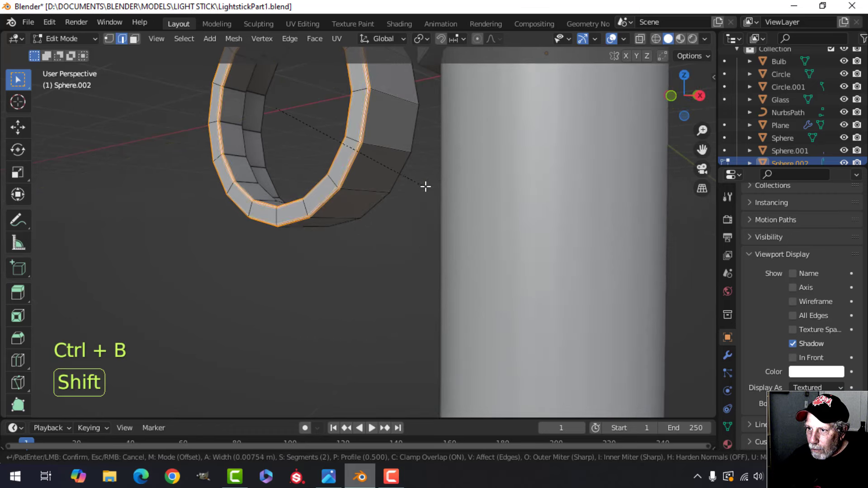
{"action": "left_click", "coordinate": [452, 194]}
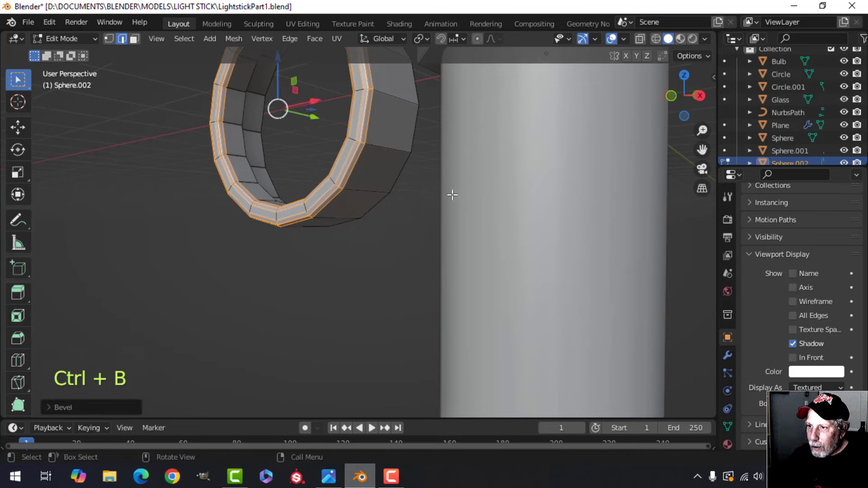
Shade the ring smooth and apply a level 1 subdivision surface to it in object mode.
{"action": "key", "text": "Tab"}
{"action": "right_click", "coordinate": [367, 122]}
{"action": "left_click", "coordinate": [367, 122]}
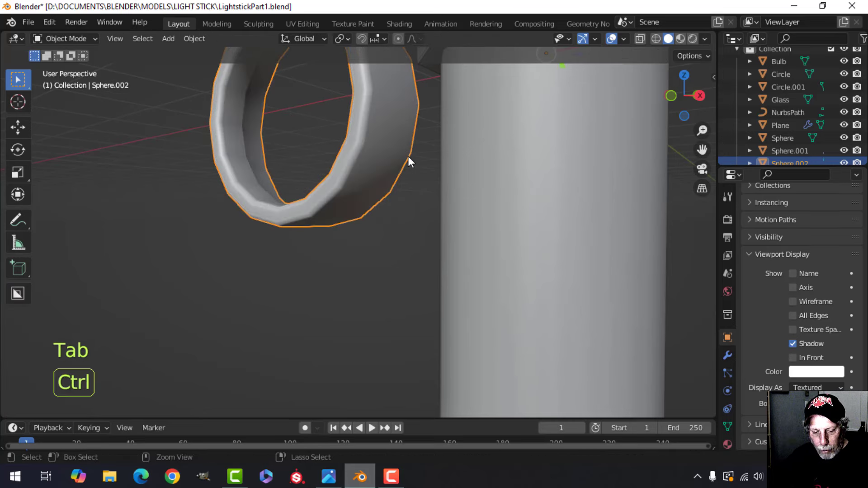
{"action": "key", "text": "ctrl+1"}
{"action": "scroll", "coordinate": [371, 163], "scroll_direction": "down", "scroll_amount": 3}
{"action": "key", "text": "alt+a"}
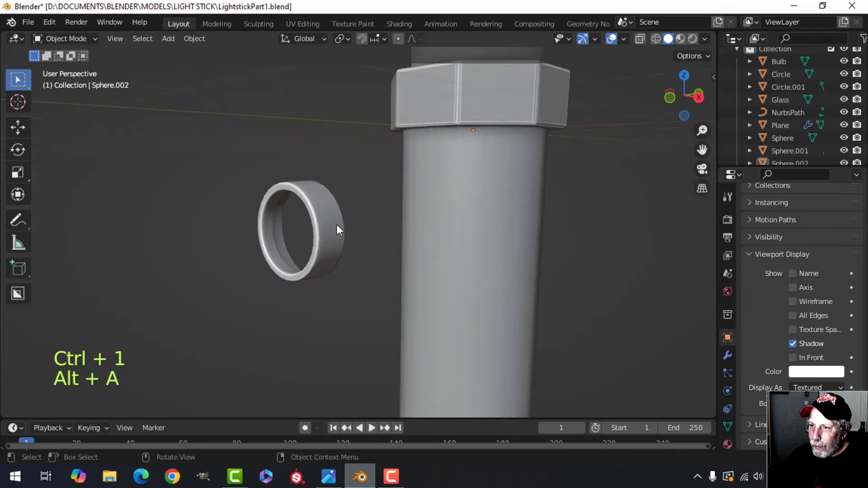
Move the ring's entire mesh along Y in edit mode until its back sinks into the handle's surface below the hexagonal collar.
{"action": "key", "text": "Tab"}
{"action": "key", "text": "a"}
{"action": "middle_click_drag", "start_coordinate": [395, 234], "coordinate": [246, 235]}
{"action": "left_click_drag", "start_coordinate": [180, 223], "coordinate": [347, 215]}
{"action": "middle_click_drag", "start_coordinate": [347, 215], "coordinate": [391, 272]}
{"action": "scroll", "coordinate": [443, 280], "scroll_direction": "up", "scroll_amount": 2}
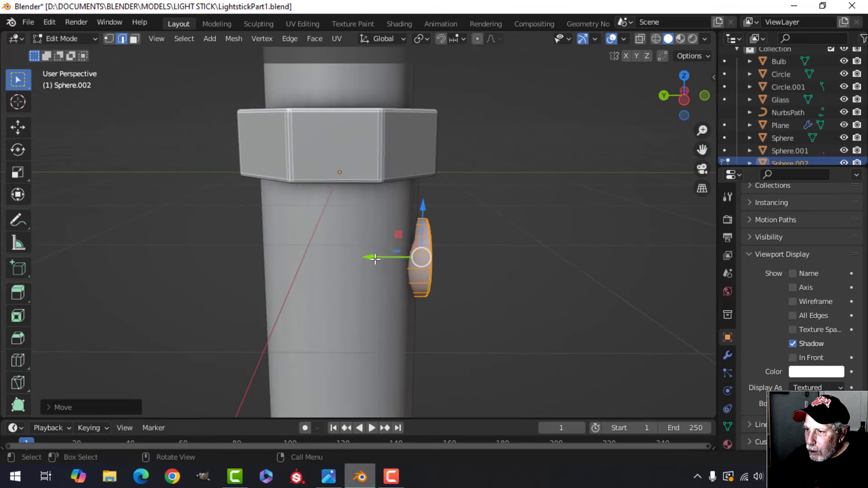
{"action": "left_click_drag", "start_coordinate": [375, 258], "coordinate": [362, 257]}
{"action": "mouse_move", "coordinate": [362, 257]}
{"action": "middle_mouse_down"}
{"action": "mouse_move", "coordinate": [314, 246]}
{"action": "mouse_move", "coordinate": [348, 268]}
{"action": "middle_mouse_up"}
Snap the 3D cursor to the ring's centre and add a UV sphere there in object mode.
{"action": "key", "text": "KP_1"}
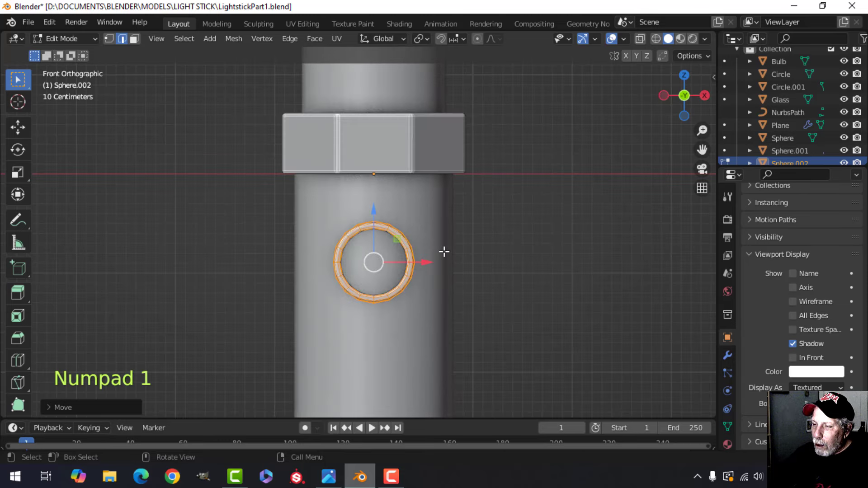
{"action": "middle_click_drag", "start_coordinate": [453, 292], "coordinate": [447, 261], "text": "shift"}
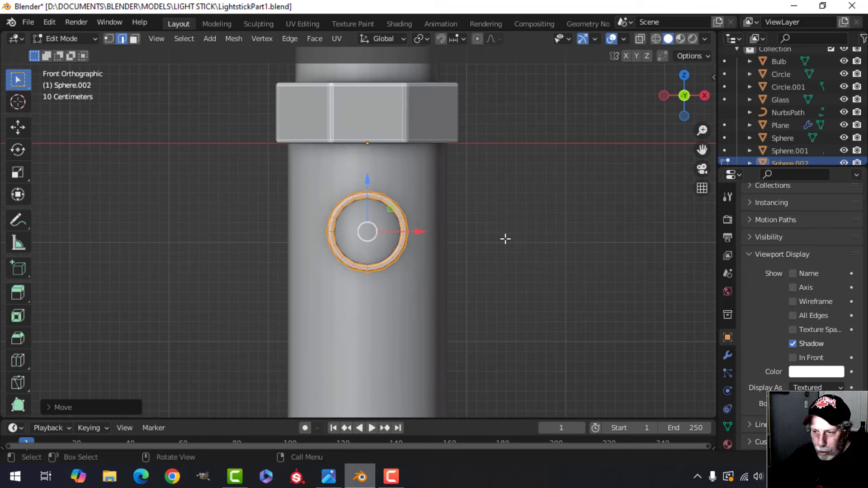
{"action": "key", "text": "shift+s"}
{"action": "left_click", "coordinate": [513, 312]}
{"action": "key", "text": "Tab"}
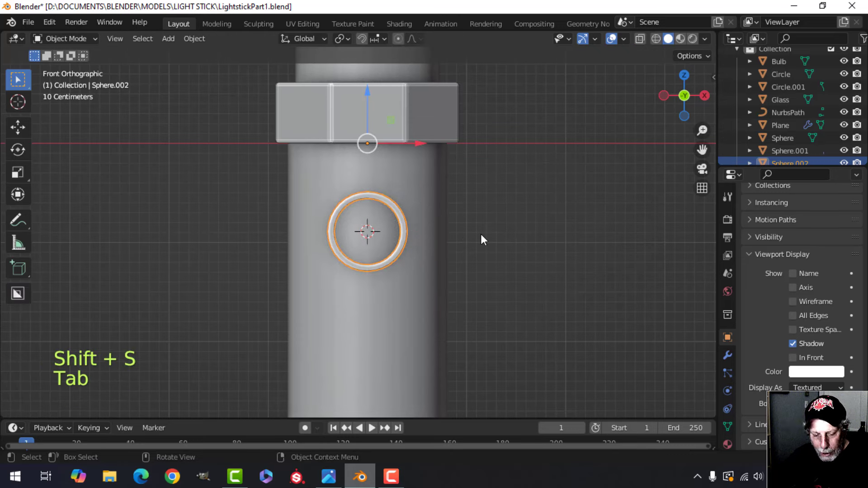
{"action": "key", "text": "shift+a"}
{"action": "mouse_move", "coordinate": [491, 191]}
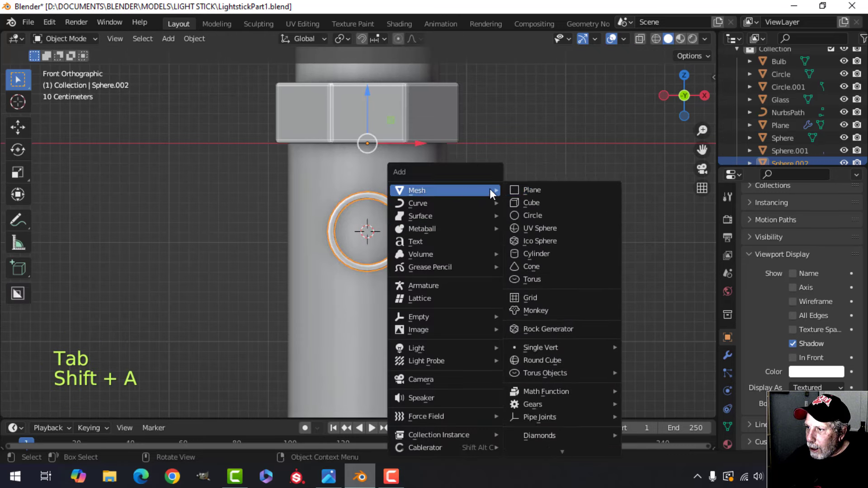
{"action": "left_click", "coordinate": [542, 228]}
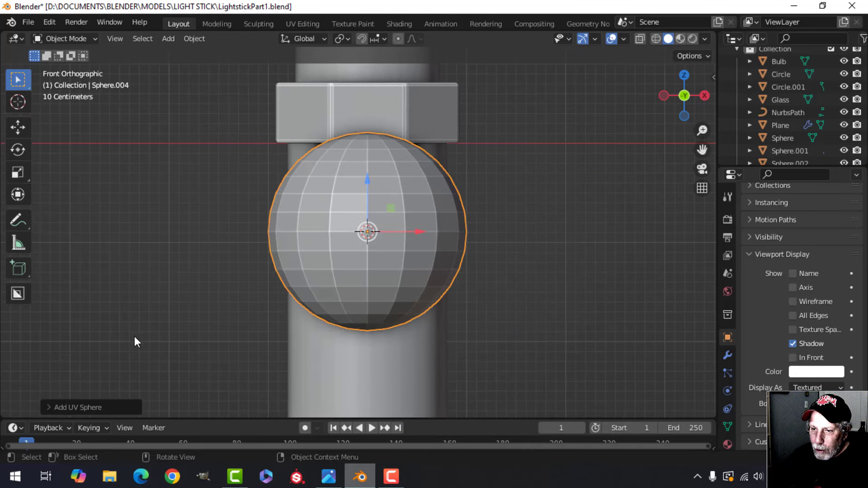
Rotate the sphere's mesh 90° about the global X axis and scale it down to about a third to fit inside the ring.
{"action": "key", "text": "Tab"}
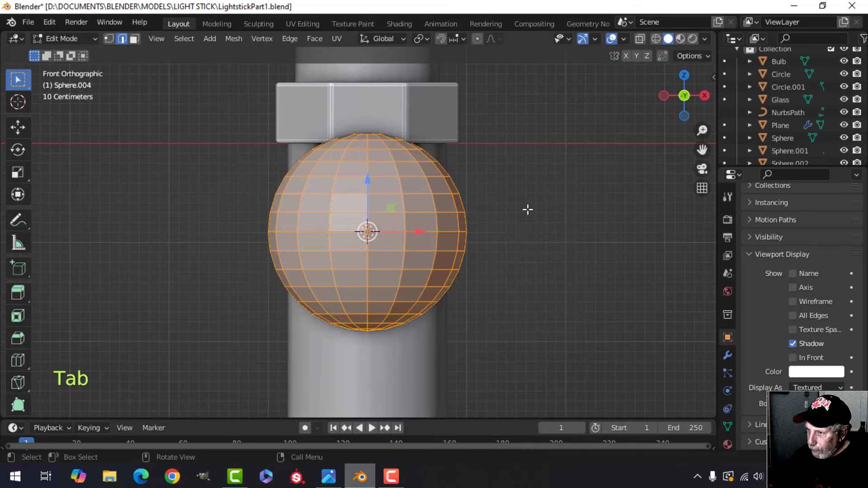
{"action": "key", "text": "KP_3"}
{"action": "key", "text": "r"}
{"action": "key", "text": "x"}
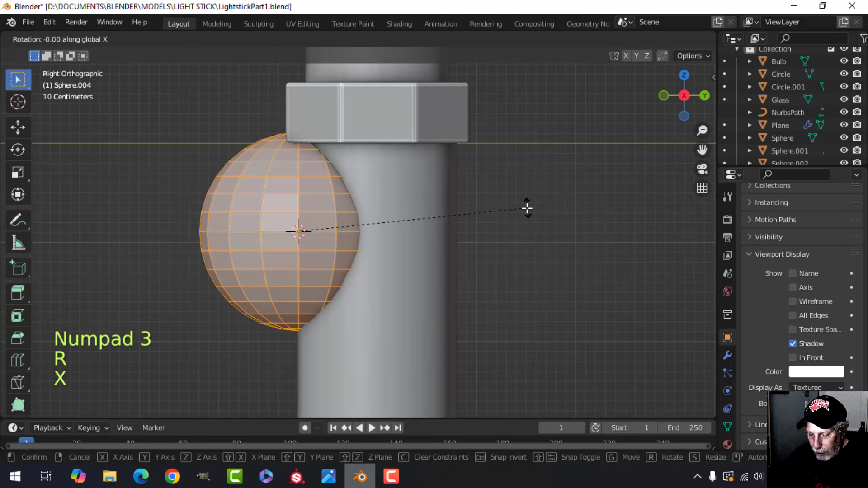
{"action": "key", "text": "9"}
{"action": "key", "text": "0"}
{"action": "left_click", "coordinate": [527, 208]}
{"action": "key", "text": "s"}
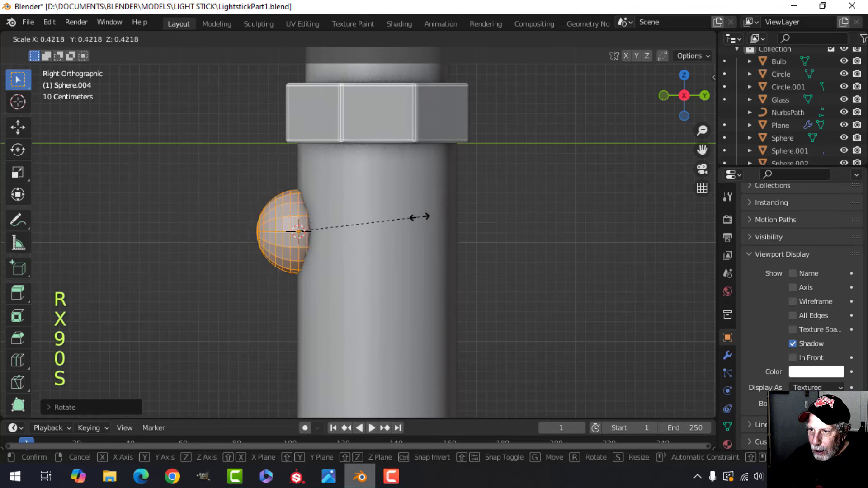
{"action": "left_click", "coordinate": [406, 218]}
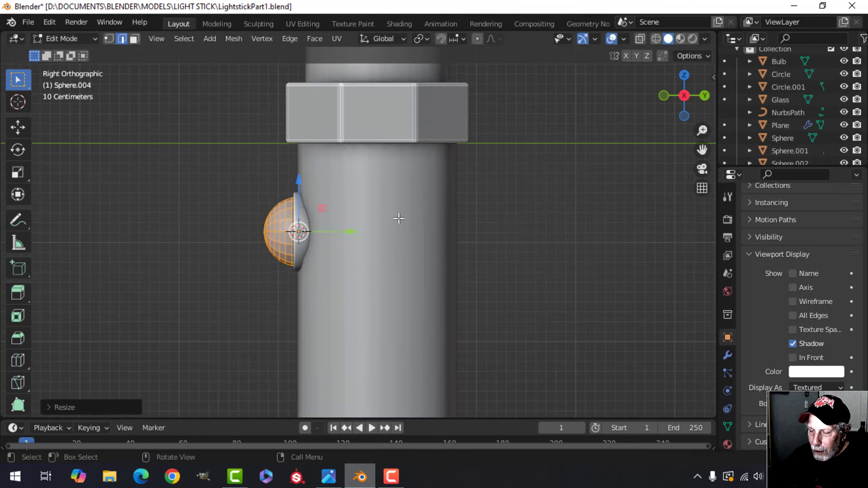
Delete the vertices of the sphere's half facing the handle in wireframe side view, leaving an outward dome.
{"action": "middle_click_drag", "start_coordinate": [294, 227], "coordinate": [326, 208], "text": "shift"}
{"action": "key", "text": "z"}
{"action": "left_click", "coordinate": [351, 208]}
{"action": "key", "text": "alt+a"}
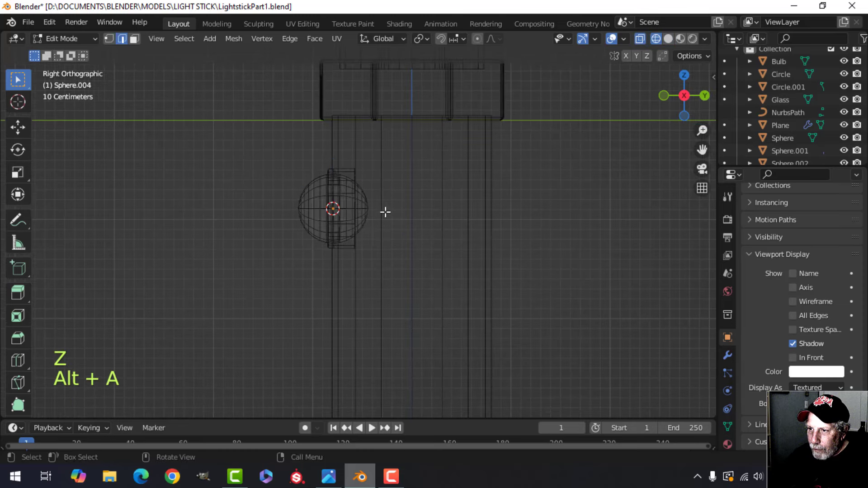
{"action": "key", "text": "1"}
{"action": "scroll", "coordinate": [396, 224], "scroll_direction": "up", "scroll_amount": 3}
{"action": "key", "text": "b"}
{"action": "left_click_drag", "start_coordinate": [423, 307], "coordinate": [321, 103]}
{"action": "key", "text": "x"}
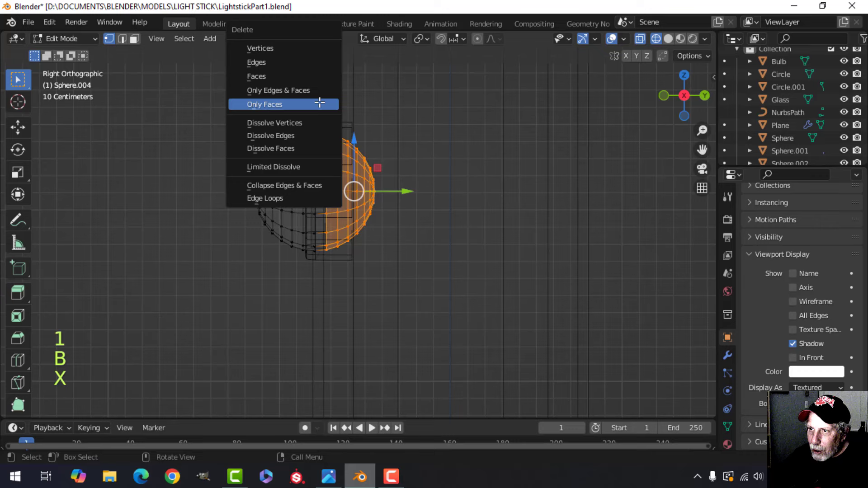
{"action": "left_click", "coordinate": [284, 48]}
Flatten the dome along global Y to about a third of its depth and move it along Y to sit within the ring.
{"action": "key", "text": "a"}
{"action": "middle_click_drag", "start_coordinate": [382, 162], "coordinate": [425, 179], "text": "shift"}
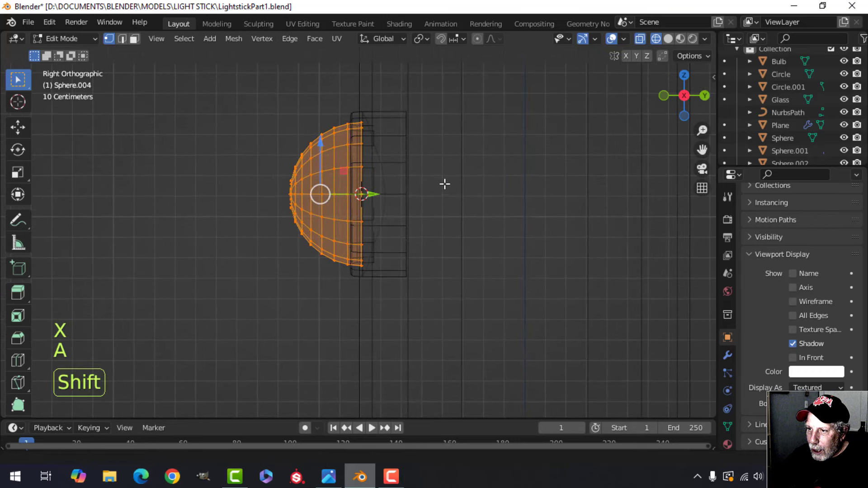
{"action": "key", "text": "s"}
{"action": "key", "text": "y"}
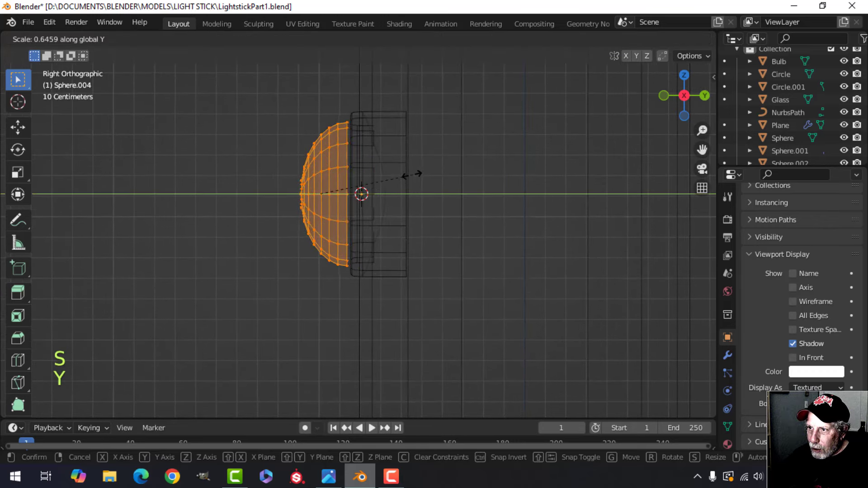
{"action": "left_click", "coordinate": [370, 175]}
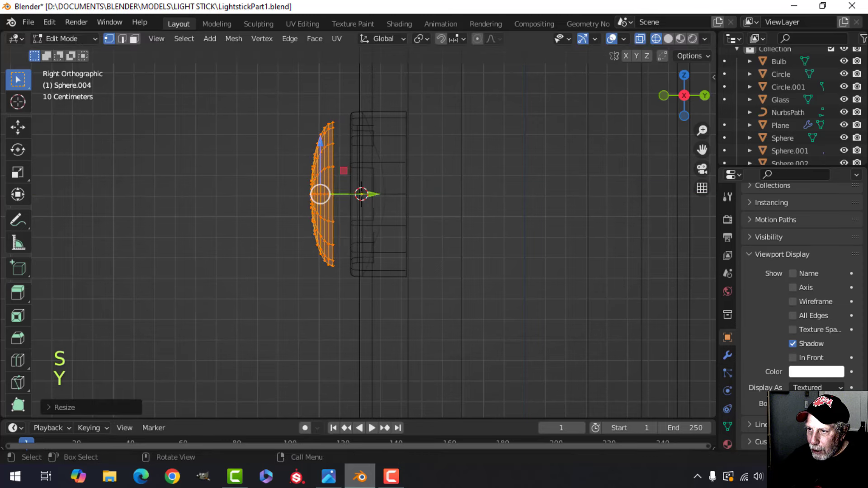
{"action": "left_click_drag", "start_coordinate": [372, 194], "coordinate": [402, 193]}
{"action": "key", "text": "z"}
{"action": "left_click", "coordinate": [484, 190]}
{"action": "middle_click_drag", "start_coordinate": [484, 190], "coordinate": [398, 177]}
Shade the dome smooth in object mode and deselect everything.
{"action": "key", "text": "Tab"}
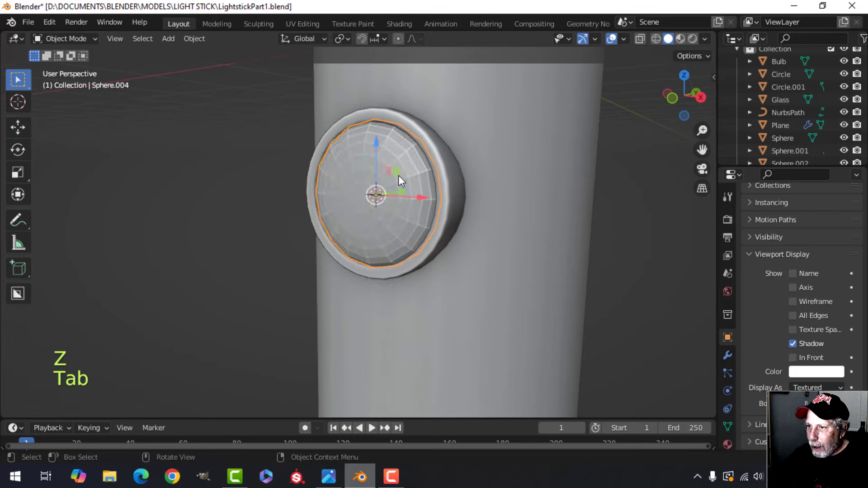
{"action": "right_click", "coordinate": [394, 166]}
{"action": "left_click", "coordinate": [395, 165]}
{"action": "scroll", "coordinate": [318, 235], "scroll_direction": "down", "scroll_amount": 3}
{"action": "key", "text": "alt+a"}
{"action": "middle_click_drag", "start_coordinate": [318, 235], "coordinate": [349, 232]}
{"action": "scroll", "coordinate": [370, 230], "scroll_direction": "down", "scroll_amount": 2}
{"action": "scroll", "coordinate": [372, 229], "scroll_direction": "up", "scroll_amount": 2}
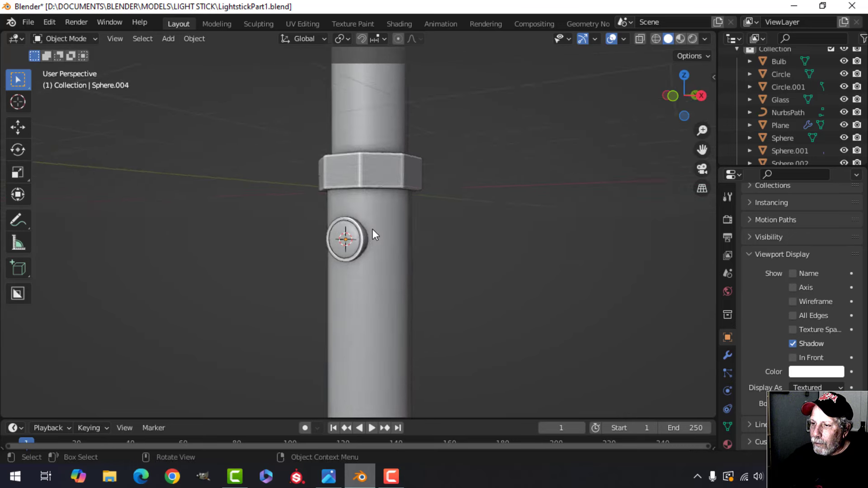
Frame the whole light stick and set the solid viewport shading color to Object.
{"action": "scroll", "coordinate": [374, 229], "scroll_direction": "down", "scroll_amount": 5}
{"action": "scroll", "coordinate": [373, 229], "scroll_direction": "down", "scroll_amount": 1}
{"action": "middle_click_drag", "start_coordinate": [421, 210], "coordinate": [414, 231], "text": "shift"}
{"action": "scroll", "coordinate": [411, 194], "scroll_direction": "down", "scroll_amount": 4}
{"action": "scroll", "coordinate": [401, 220], "scroll_direction": "up", "scroll_amount": 1}
{"action": "left_click", "coordinate": [705, 39]}
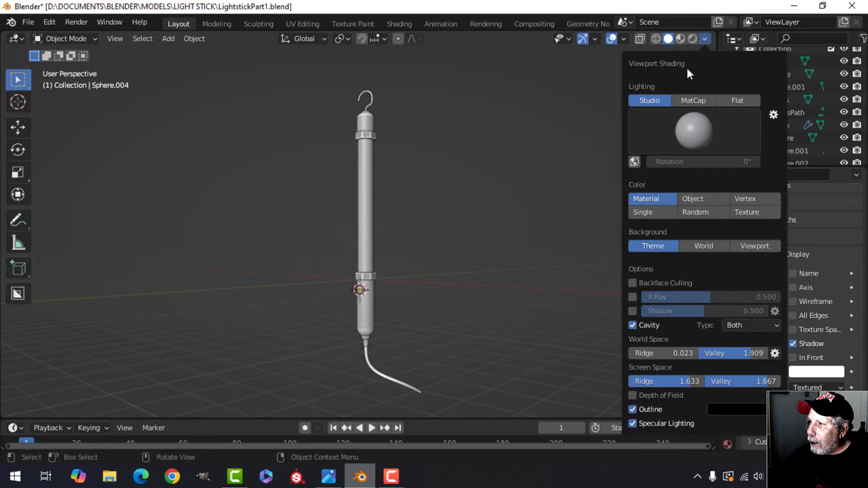
{"action": "left_click", "coordinate": [701, 199]}
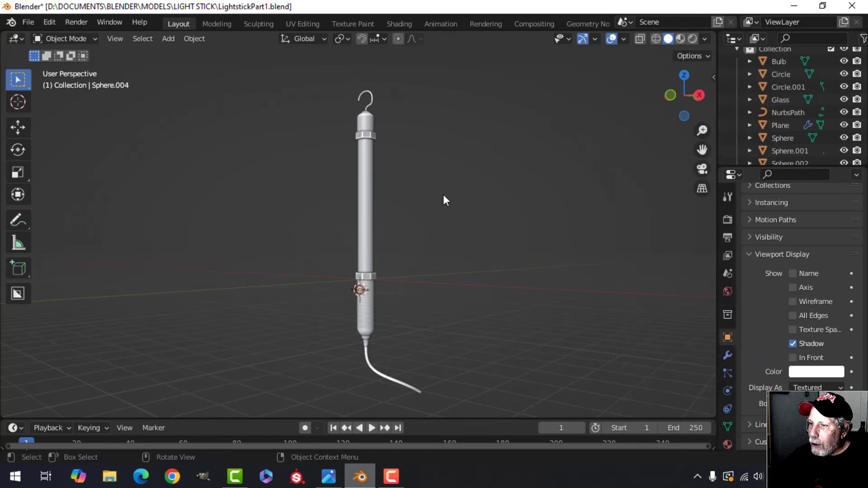
Switch the viewport lighting to MatCap and choose the glossy light-grey sphere.
{"action": "left_click", "coordinate": [705, 39]}
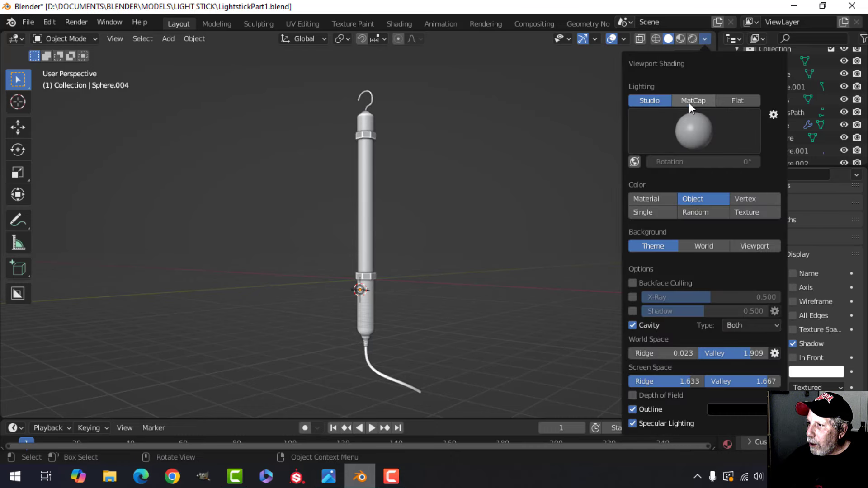
{"action": "left_click", "coordinate": [689, 101]}
{"action": "left_click", "coordinate": [694, 125]}
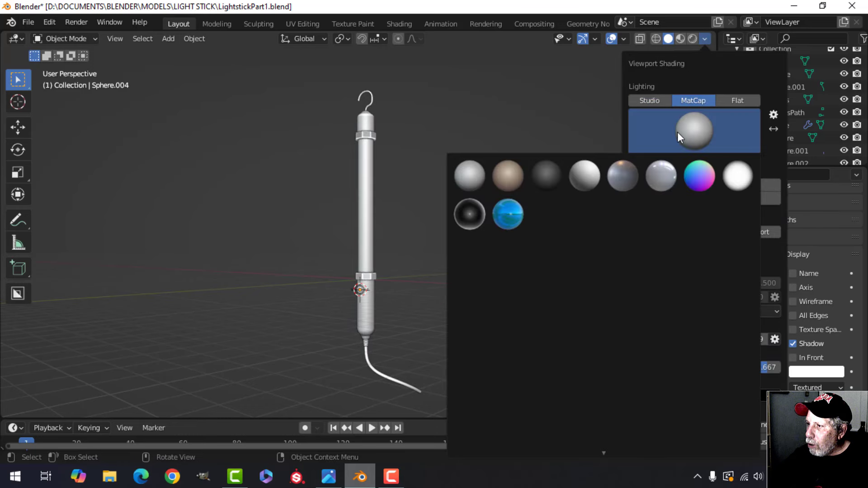
{"action": "left_click", "coordinate": [668, 170]}
Turn on the Face Orientation overlay and select the upper hexagonal collar.
{"action": "middle_click_drag", "start_coordinate": [411, 161], "coordinate": [442, 240]}
{"action": "scroll", "coordinate": [441, 170], "scroll_direction": "up", "scroll_amount": 2}
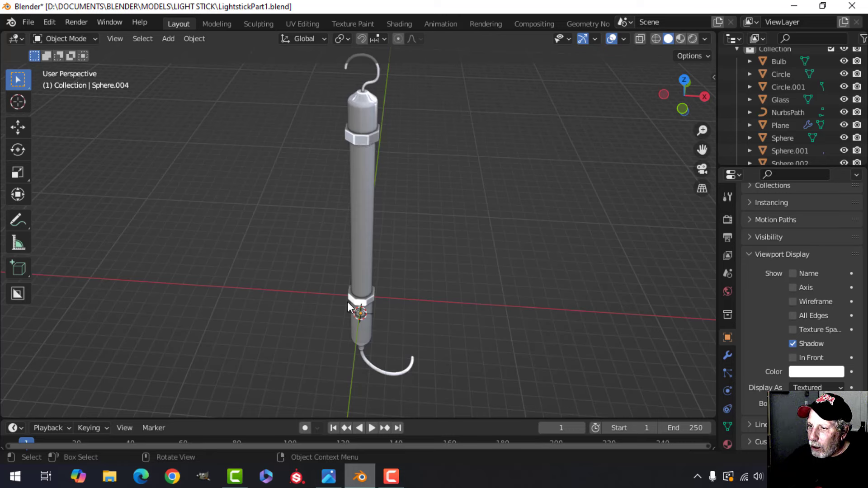
{"action": "left_click", "coordinate": [624, 39]}
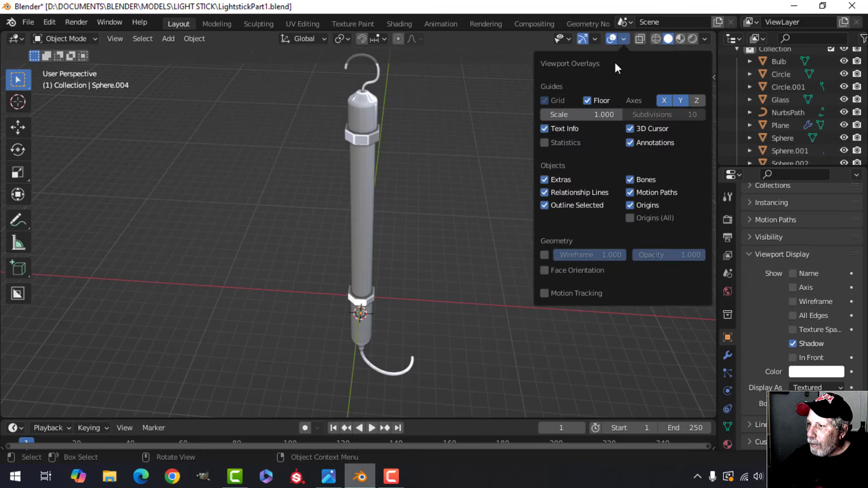
{"action": "left_click", "coordinate": [582, 268]}
{"action": "left_click", "coordinate": [373, 140]}
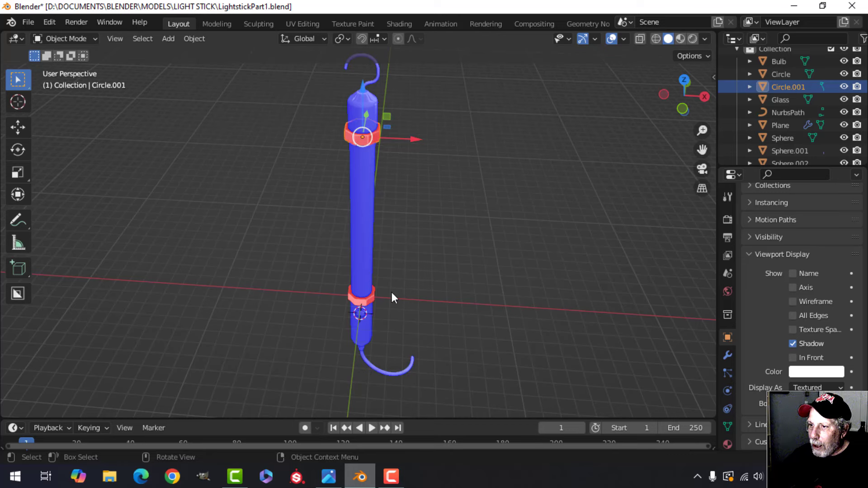
Add the lower hexagonal collar to the selection, turn both collars' face normals outward in edit mode, and deselect everything.
{"action": "left_click", "coordinate": [371, 301], "text": "shift"}
{"action": "key", "text": "Tab"}
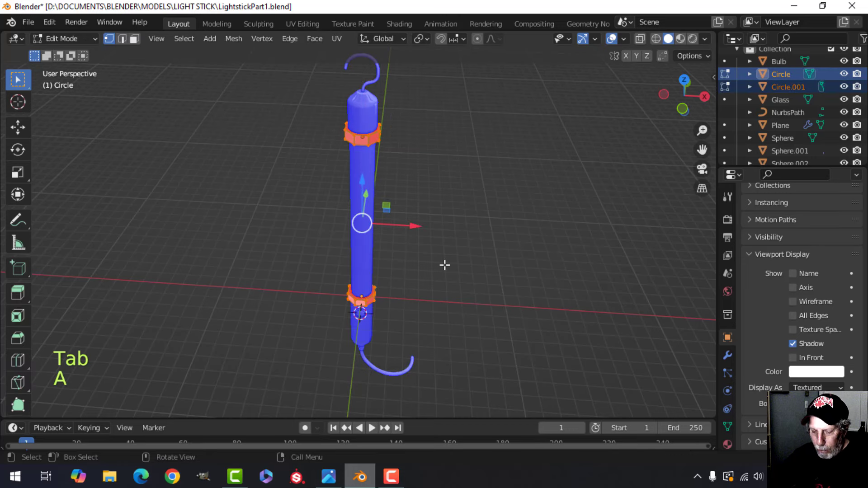
{"action": "key", "text": "alt+n"}
{"action": "left_click", "coordinate": [445, 265]}
{"action": "key", "text": "Tab"}
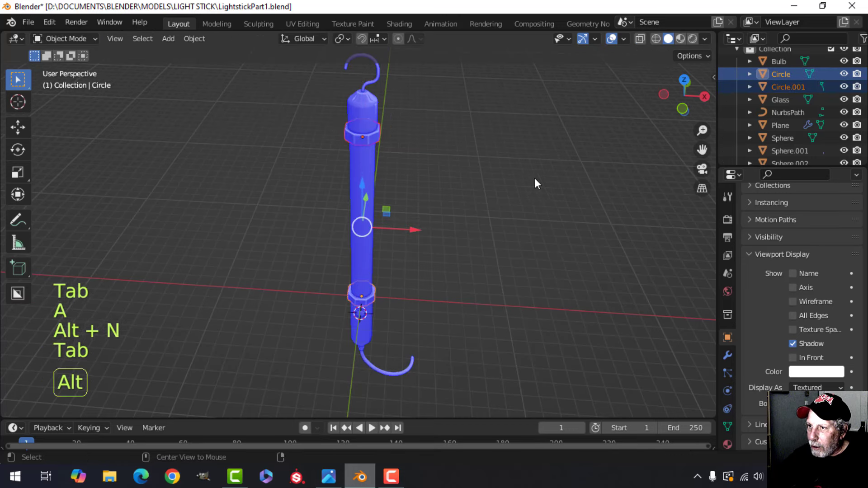
{"action": "key", "text": "alt+a"}
Turn off the Face Orientation overlay.
{"action": "left_click", "coordinate": [624, 39]}
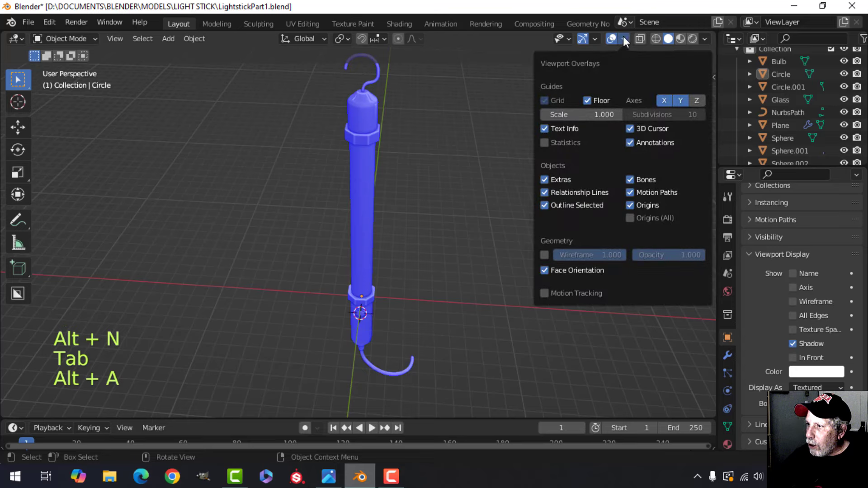
{"action": "left_click", "coordinate": [564, 270]}
{"action": "middle_click_drag", "start_coordinate": [475, 222], "coordinate": [426, 189]}
{"action": "middle_click_drag", "start_coordinate": [426, 143], "coordinate": [395, 178], "text": "shift"}
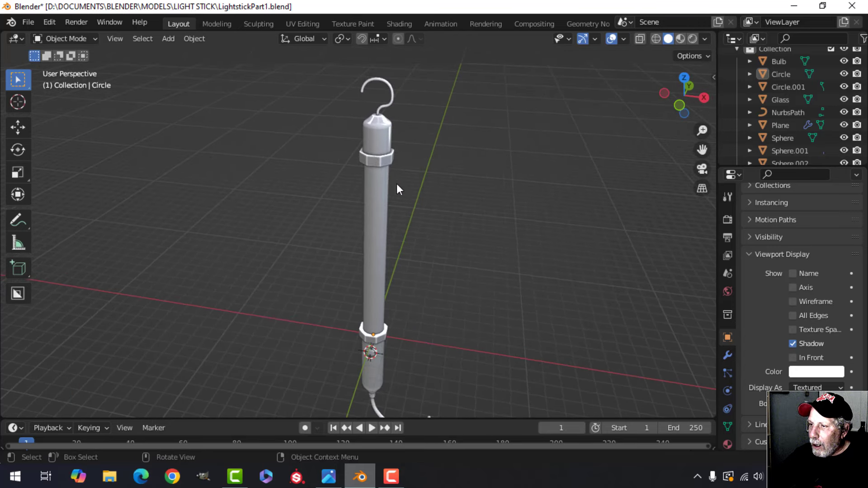
{"action": "scroll", "coordinate": [397, 184], "scroll_direction": "down", "scroll_amount": 1}
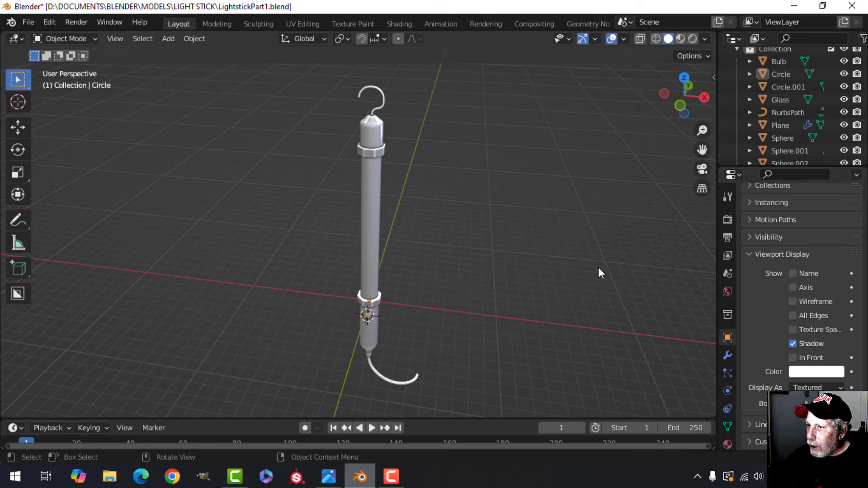
Set the top cap's viewport display color to dark grey, hex 383838, and copy that hex value.
{"action": "left_click", "coordinate": [381, 133]}
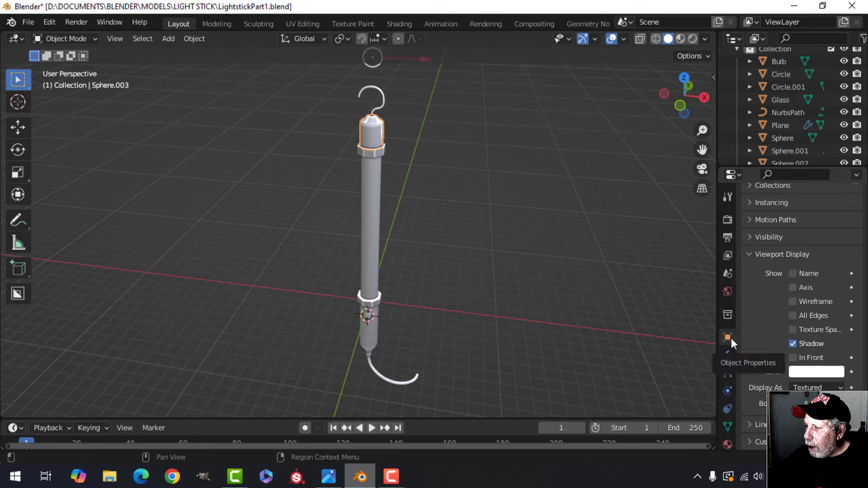
{"action": "left_click", "coordinate": [814, 373]}
{"action": "left_click", "coordinate": [832, 271]}
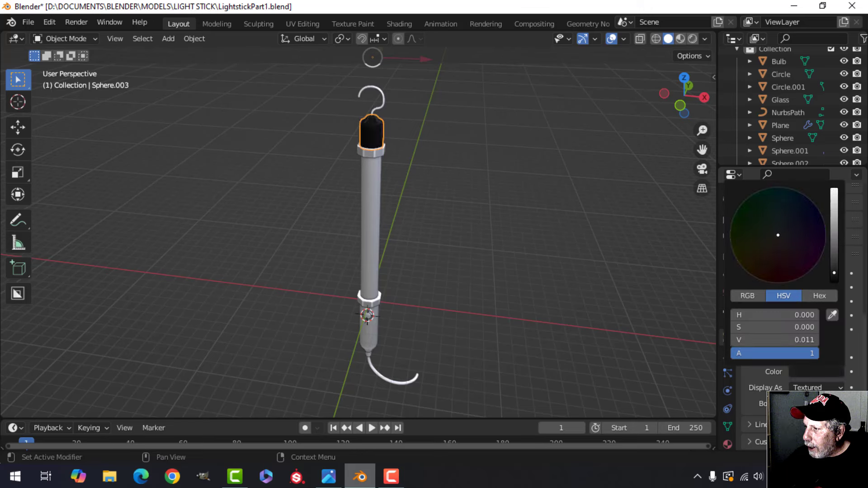
{"action": "left_click_drag", "start_coordinate": [833, 272], "coordinate": [833, 276]}
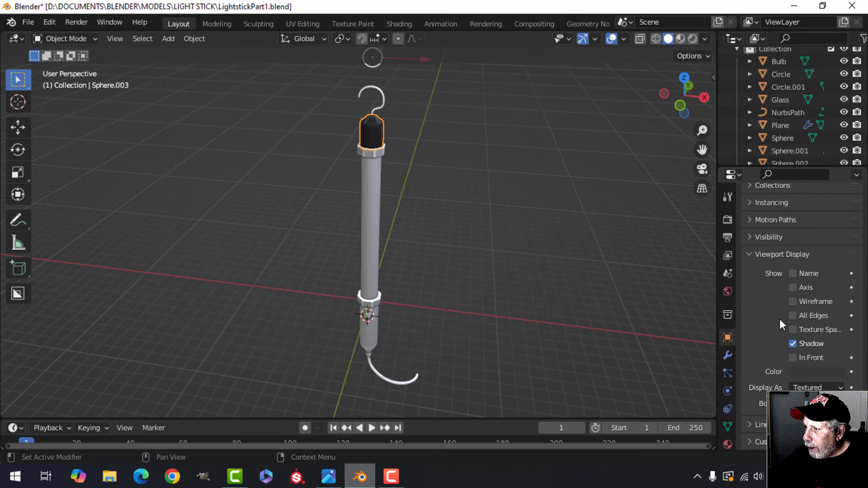
{"action": "left_click", "coordinate": [810, 371]}
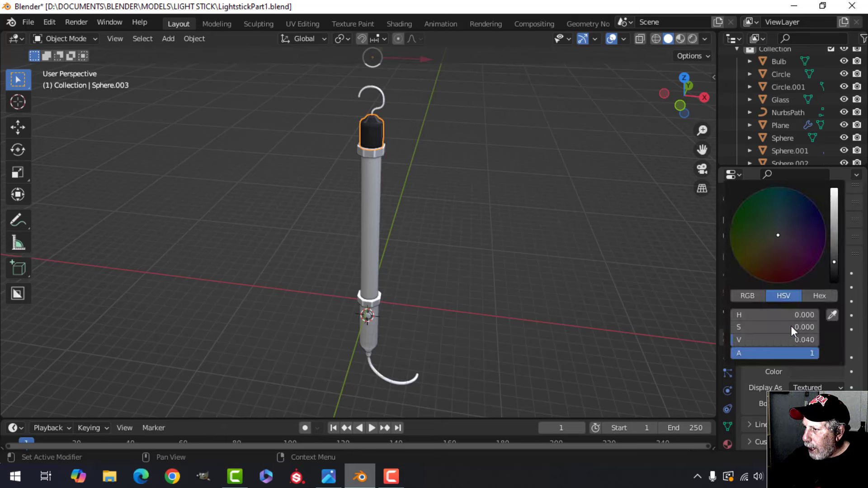
{"action": "left_click", "coordinate": [819, 296]}
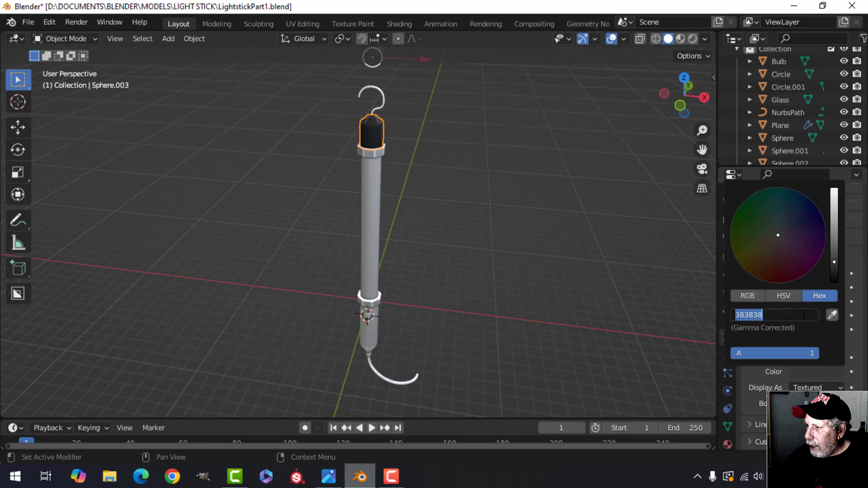
{"action": "left_click", "coordinate": [434, 317]}
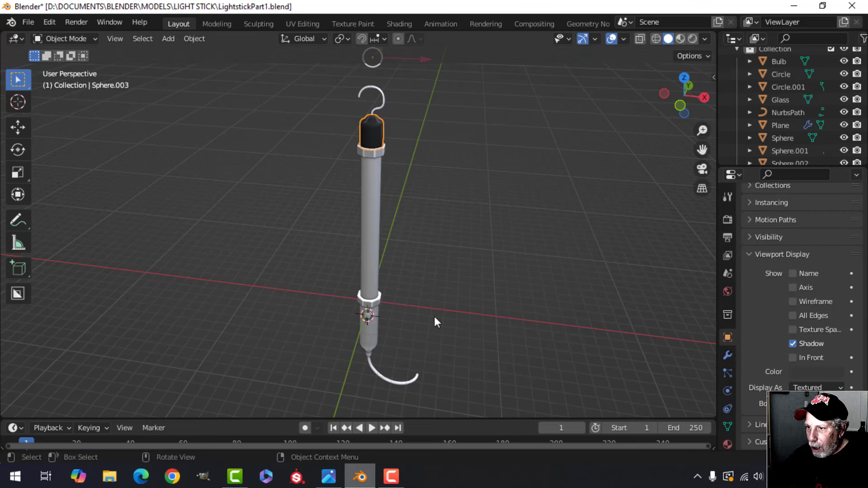
Set the lower handle's viewport display color to hex 383838.
{"action": "left_click", "coordinate": [371, 338]}
{"action": "left_click", "coordinate": [801, 372]}
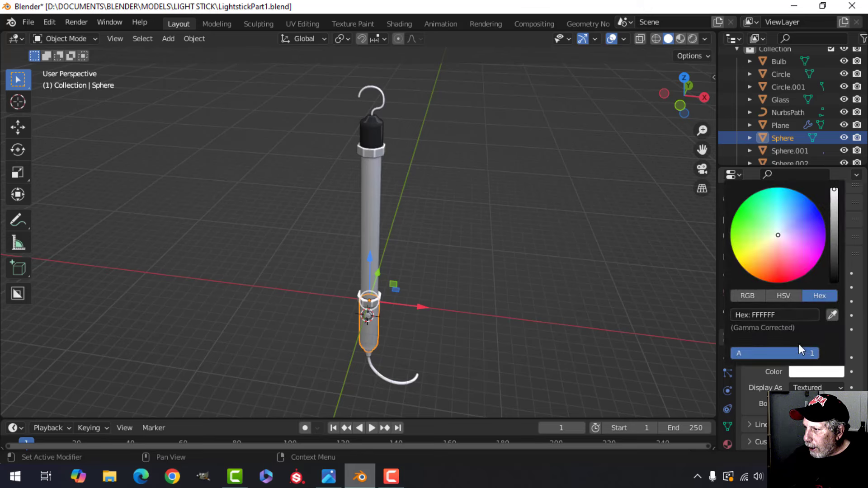
{"action": "type", "text": "383838"}
{"action": "key", "text": "Return"}
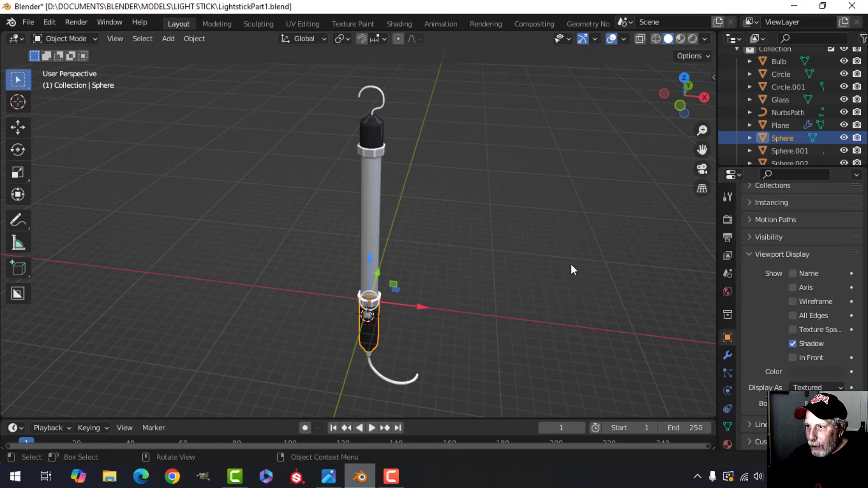
Join the lower handle with the top cap, keeping the cap as the active object, and deselect.
{"action": "left_click", "coordinate": [376, 130], "text": "shift"}
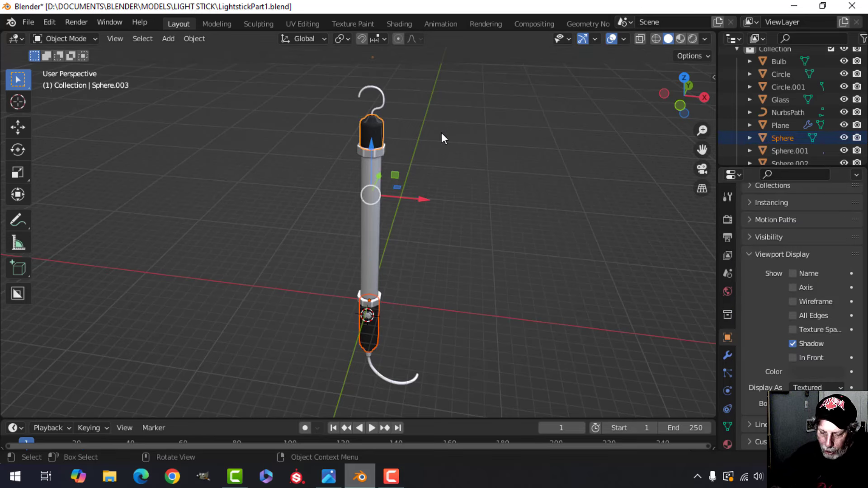
{"action": "key", "text": "ctrl+j"}
{"action": "key", "text": "alt+a"}
Join both hexagonal collars into the black cap and handle object, and deselect.
{"action": "middle_click_drag", "start_coordinate": [414, 240], "coordinate": [388, 245]}
{"action": "scroll", "coordinate": [455, 302], "scroll_direction": "up", "scroll_amount": 2}
{"action": "left_click", "coordinate": [337, 221]}
{"action": "scroll", "coordinate": [388, 219], "scroll_direction": "down", "scroll_amount": 3}
{"action": "middle_click_drag", "start_coordinate": [379, 267], "coordinate": [376, 257], "text": "shift"}
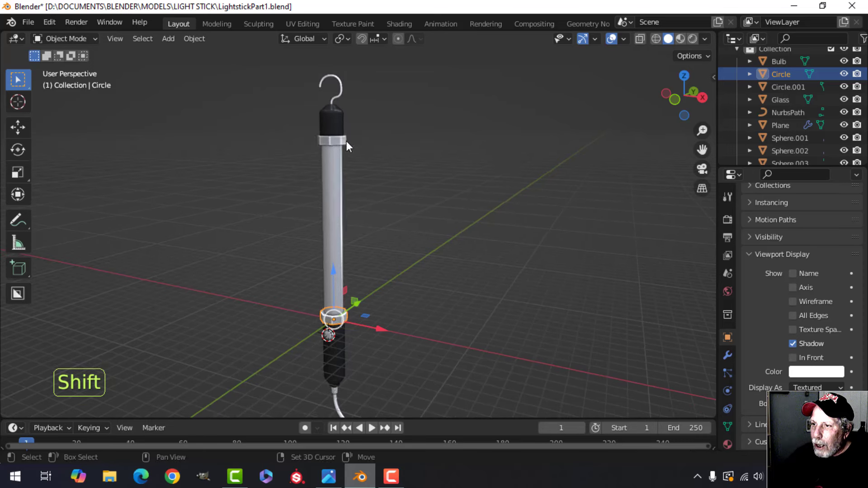
{"action": "left_click", "coordinate": [344, 138], "text": "shift"}
{"action": "left_click", "coordinate": [341, 123], "text": "shift"}
{"action": "key", "text": "ctrl+j"}
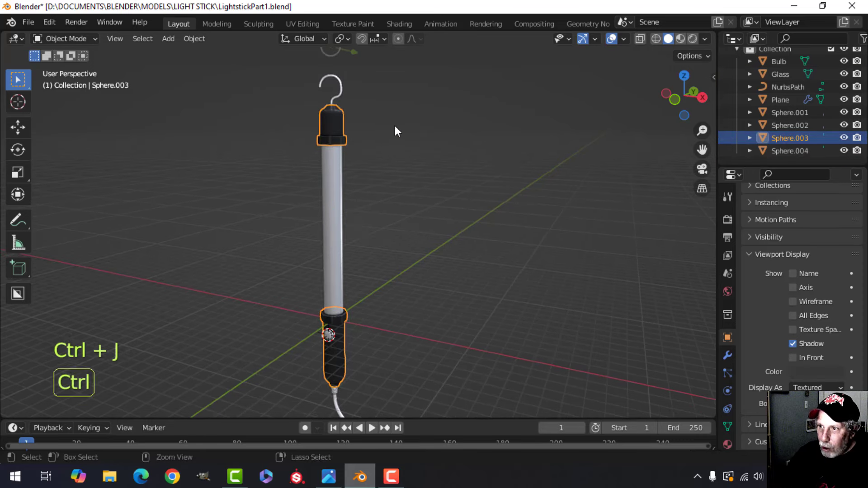
{"action": "key", "text": "alt+a"}
Select the ribbed strain relief below the handle and apply its Bevel modifier.
{"action": "middle_click_drag", "start_coordinate": [396, 199], "coordinate": [383, 124], "text": "shift"}
{"action": "middle_click_drag", "start_coordinate": [400, 247], "coordinate": [398, 184], "text": "shift"}
{"action": "scroll", "coordinate": [376, 217], "scroll_direction": "up", "scroll_amount": 2}
{"action": "middle_click_drag", "start_coordinate": [353, 243], "coordinate": [395, 232], "text": "shift"}
{"action": "scroll", "coordinate": [394, 232], "scroll_direction": "up", "scroll_amount": 3}
{"action": "left_click", "coordinate": [348, 217]}
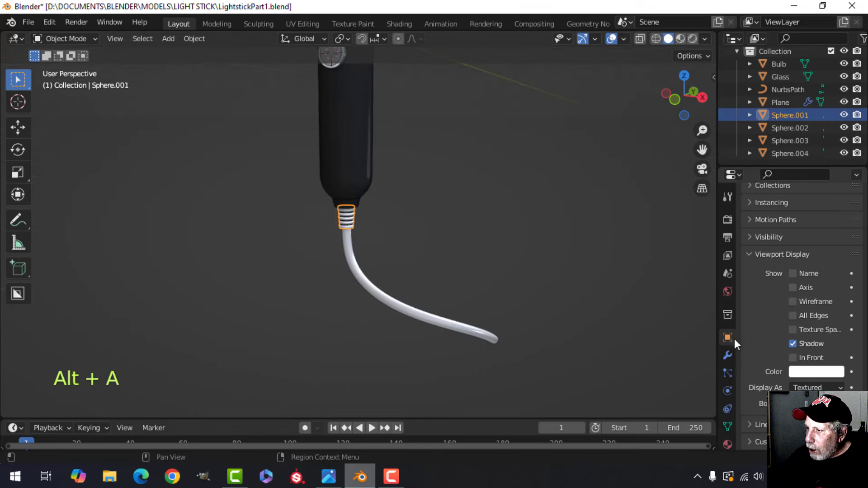
{"action": "left_click", "coordinate": [727, 355]}
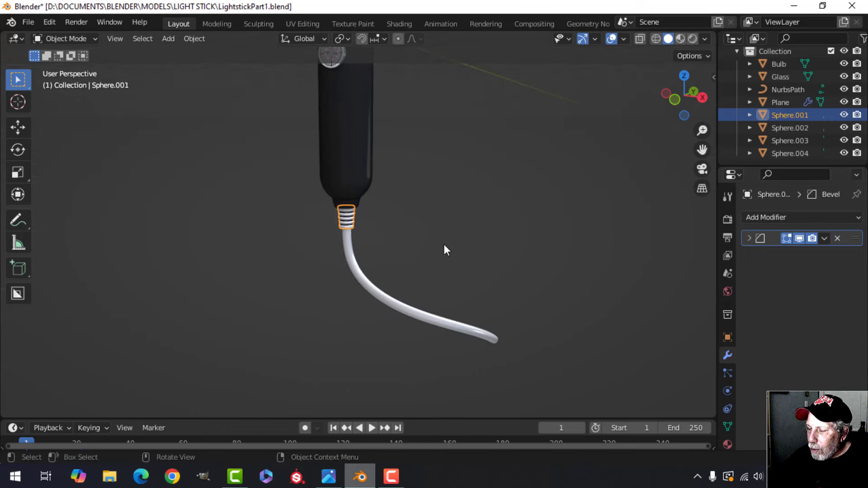
{"action": "left_click", "coordinate": [824, 238]}
{"action": "left_click", "coordinate": [784, 254]}
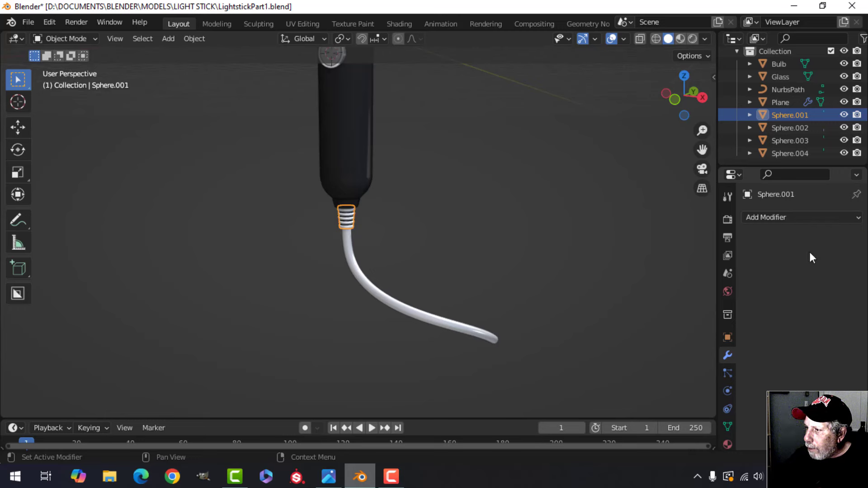
Join the ribbed strain relief into the black handle object and deselect.
{"action": "left_click", "coordinate": [337, 183], "text": "shift"}
{"action": "key", "text": "ctrl+j"}
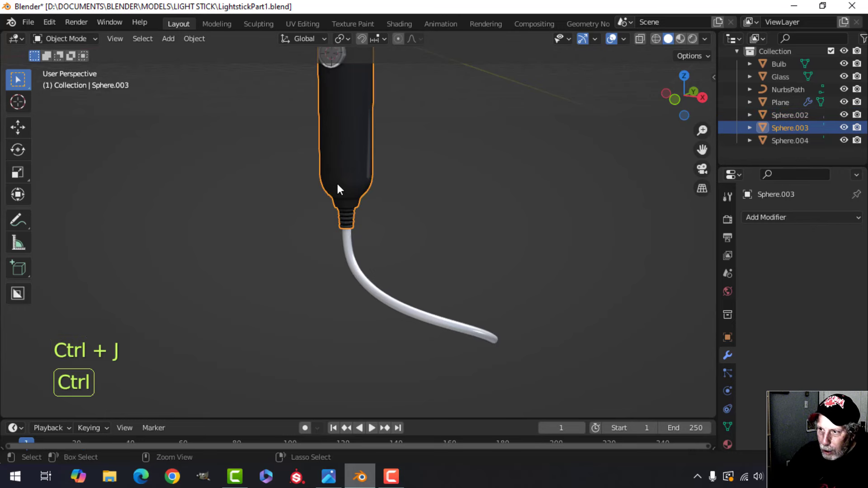
{"action": "key", "text": "alt+a"}
Lengthen the cable curve by extruding two more control points from its free end in top view.
{"action": "left_click", "coordinate": [357, 266]}
{"action": "middle_click_drag", "start_coordinate": [363, 272], "coordinate": [479, 292]}
{"action": "middle_click_drag", "start_coordinate": [701, 295], "coordinate": [459, 296]}
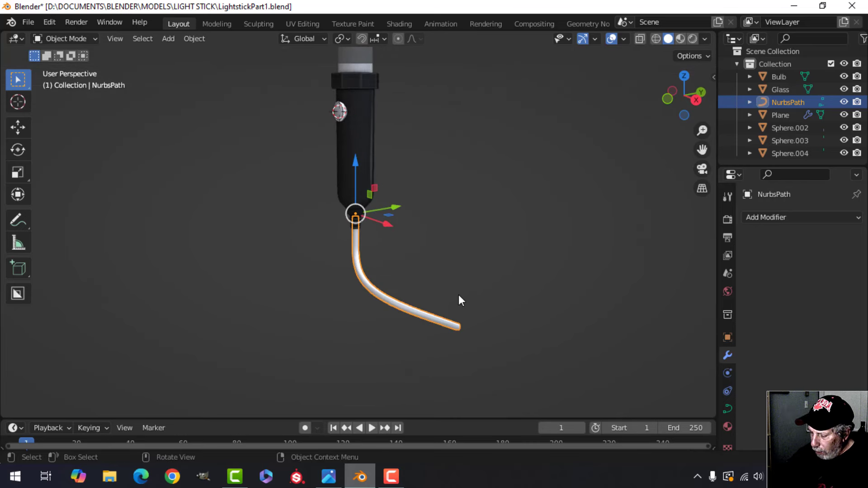
{"action": "key", "text": "Tab"}
{"action": "left_click", "coordinate": [478, 333]}
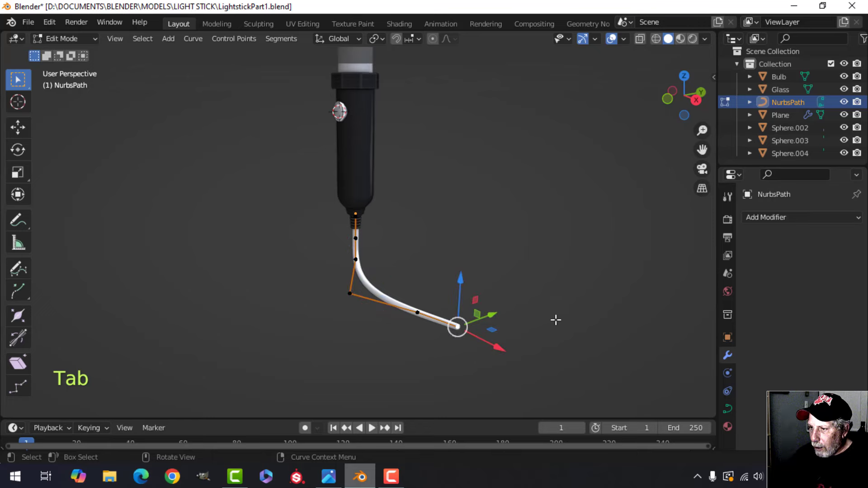
{"action": "key", "text": "KP_7"}
{"action": "scroll", "coordinate": [531, 207], "scroll_direction": "down", "scroll_amount": 1}
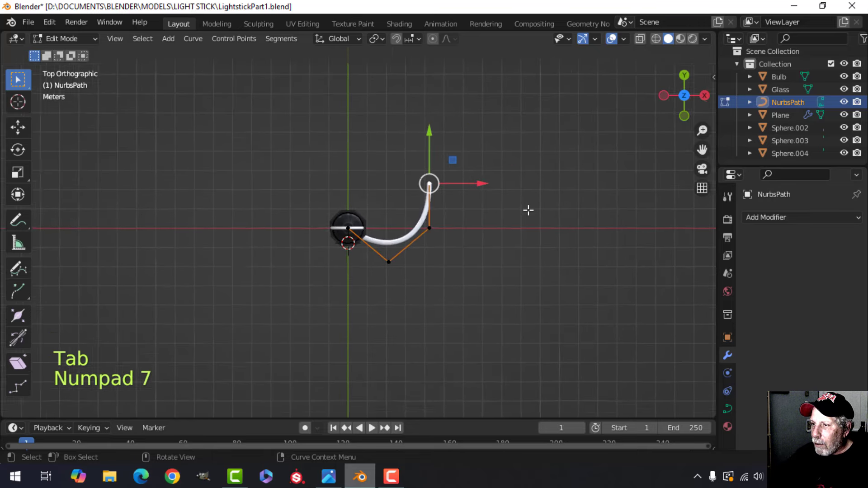
{"action": "middle_click_drag", "start_coordinate": [522, 240], "coordinate": [515, 271], "text": "shift"}
{"action": "key", "text": "e"}
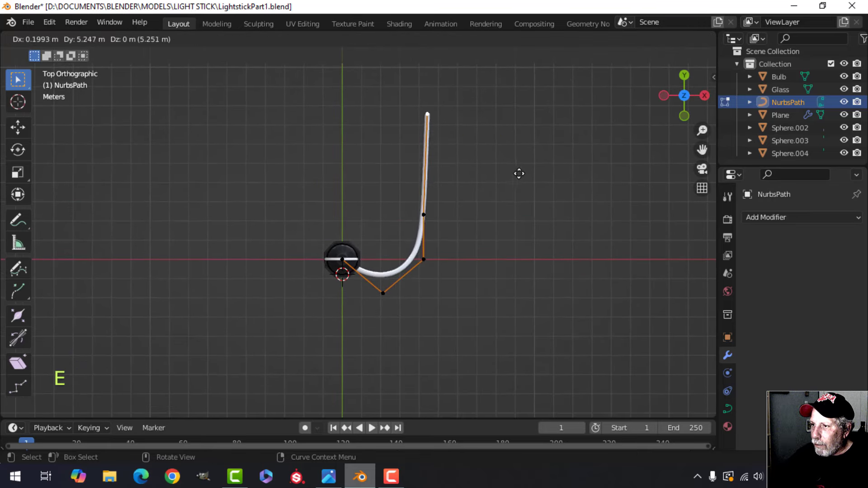
{"action": "left_click", "coordinate": [519, 172]}
{"action": "key", "text": "e"}
{"action": "left_click", "coordinate": [599, 155]}
{"action": "middle_click_drag", "start_coordinate": [572, 211], "coordinate": [535, 157]}
{"action": "key", "text": "Tab"}
{"action": "scroll", "coordinate": [541, 281], "scroll_direction": "down", "scroll_amount": 2}
{"action": "middle_click_drag", "start_coordinate": [536, 282], "coordinate": [442, 368]}
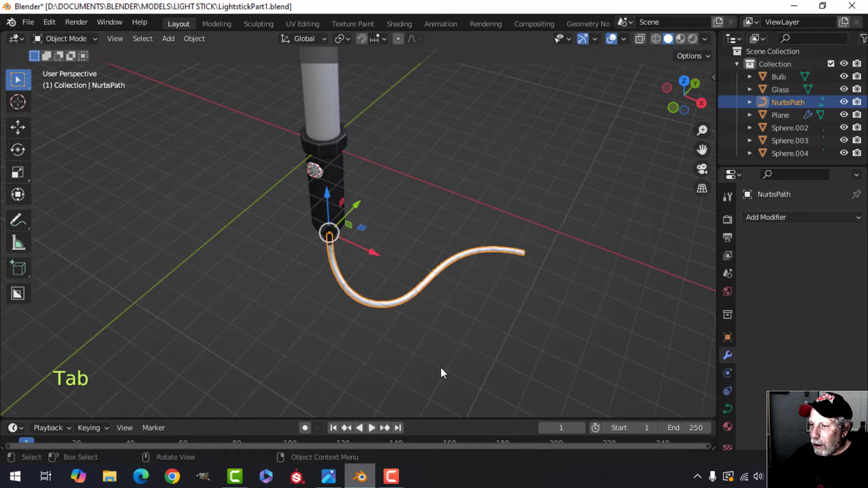
Delete the selected control point in the middle of the cable curve to smooth its bend.
{"action": "key", "text": "Tab"}
{"action": "scroll", "coordinate": [469, 325], "scroll_direction": "up", "scroll_amount": 3}
{"action": "middle_click_drag", "start_coordinate": [469, 326], "coordinate": [455, 328]}
{"action": "key", "text": "x"}
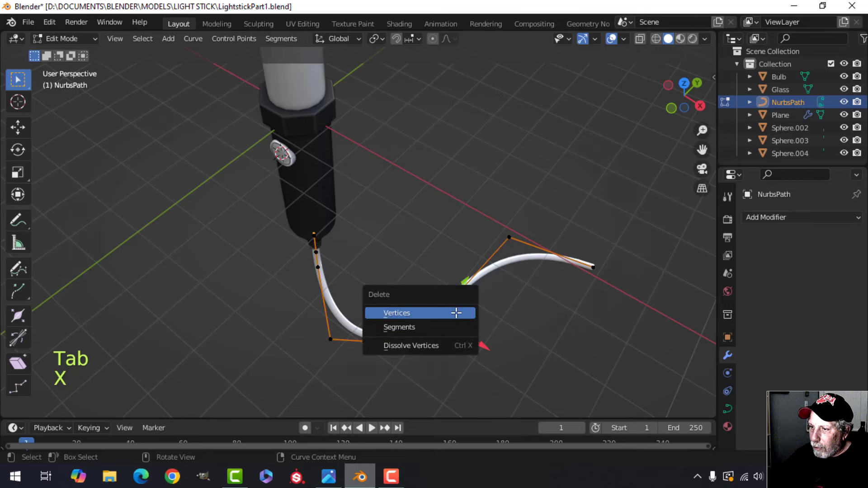
{"action": "left_click", "coordinate": [457, 317]}
{"action": "key", "text": "Tab"}
{"action": "middle_click_drag", "start_coordinate": [506, 314], "coordinate": [515, 285]}
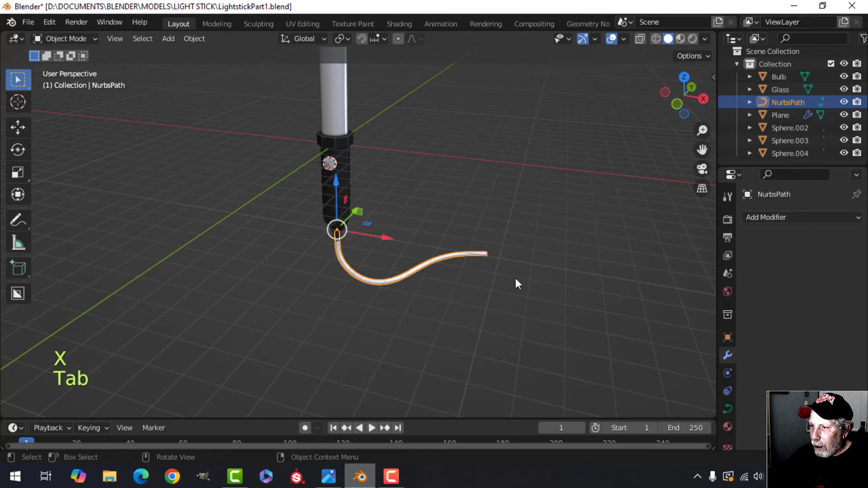
Set the cable curve's preview resolution to 3 and convert the curve to a mesh.
{"action": "key", "text": "alt+a"}
{"action": "left_click", "coordinate": [420, 267]}
{"action": "left_click", "coordinate": [727, 408]}
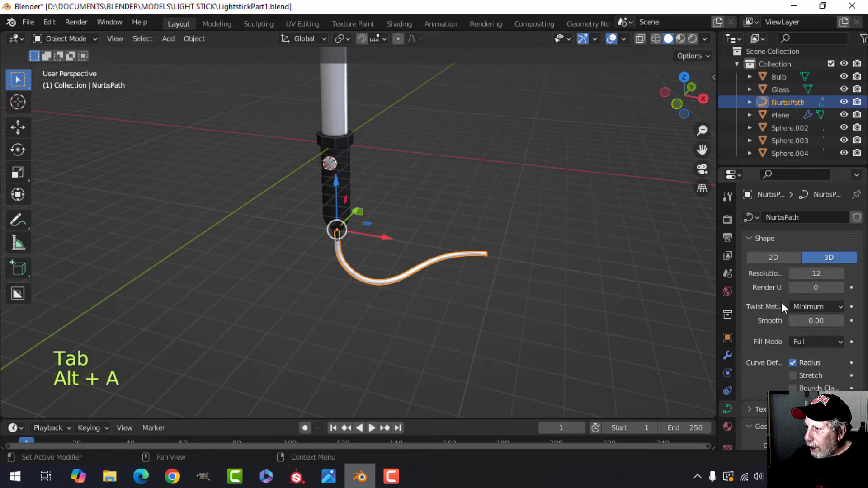
{"action": "left_click", "coordinate": [816, 273]}
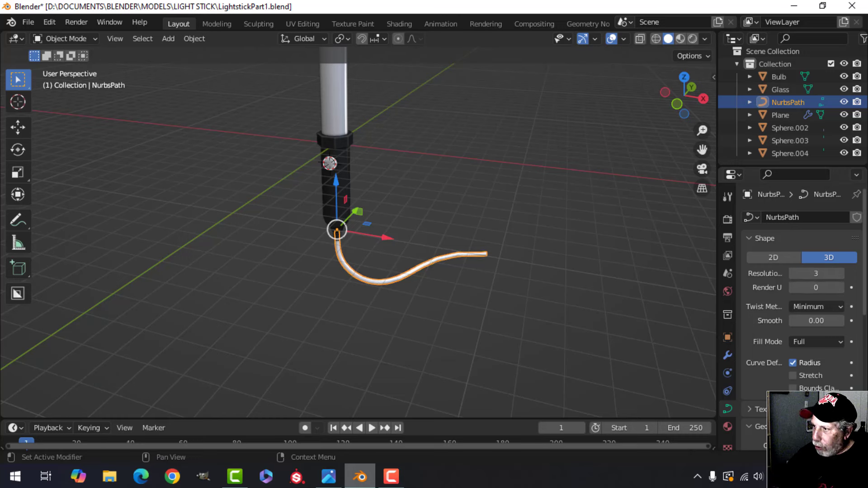
{"action": "right_click", "coordinate": [450, 256]}
{"action": "left_click", "coordinate": [495, 273]}
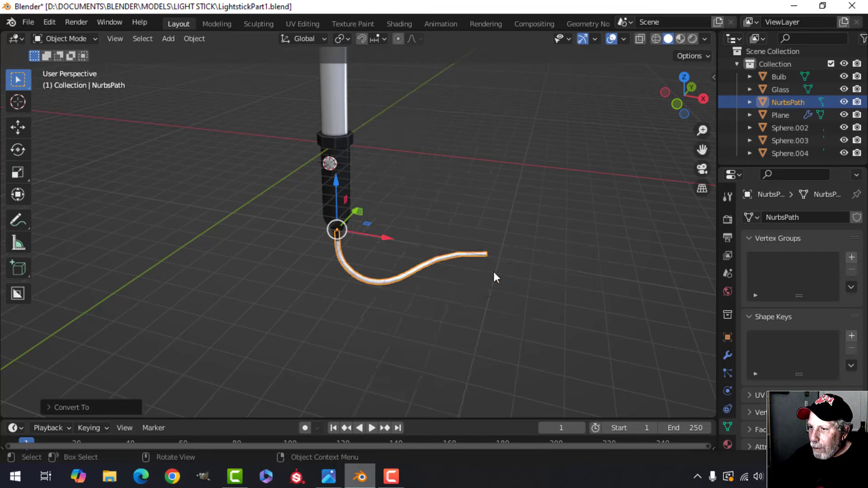
Add a level 1 Subdivision modifier to the cable mesh and apply it.
{"action": "scroll", "coordinate": [475, 273], "scroll_direction": "up", "scroll_amount": 3}
{"action": "key", "text": "ctrl+1"}
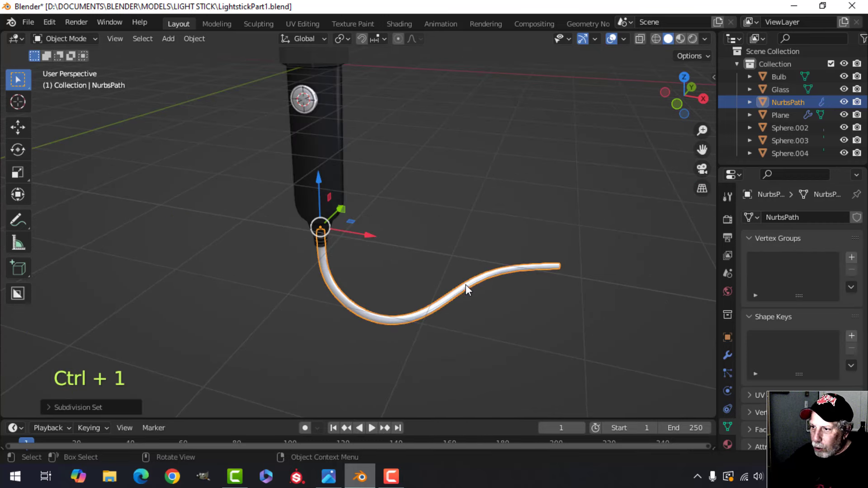
{"action": "left_click", "coordinate": [727, 355]}
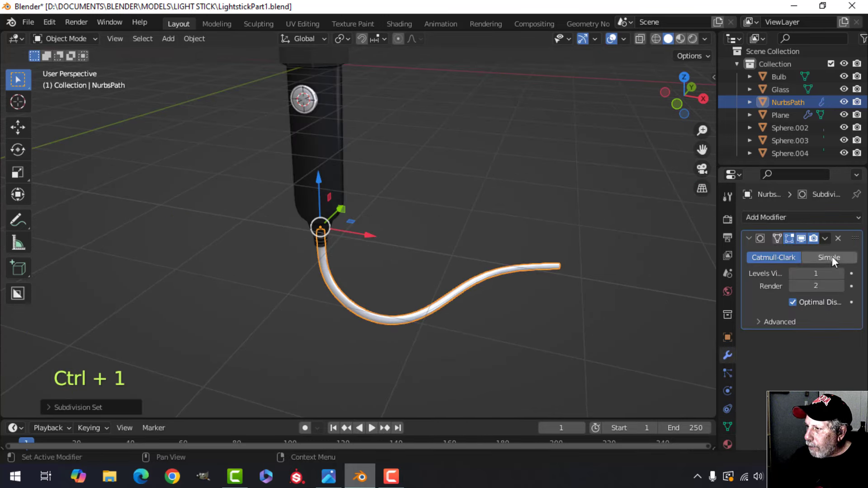
{"action": "left_click", "coordinate": [826, 238]}
{"action": "left_click", "coordinate": [797, 251]}
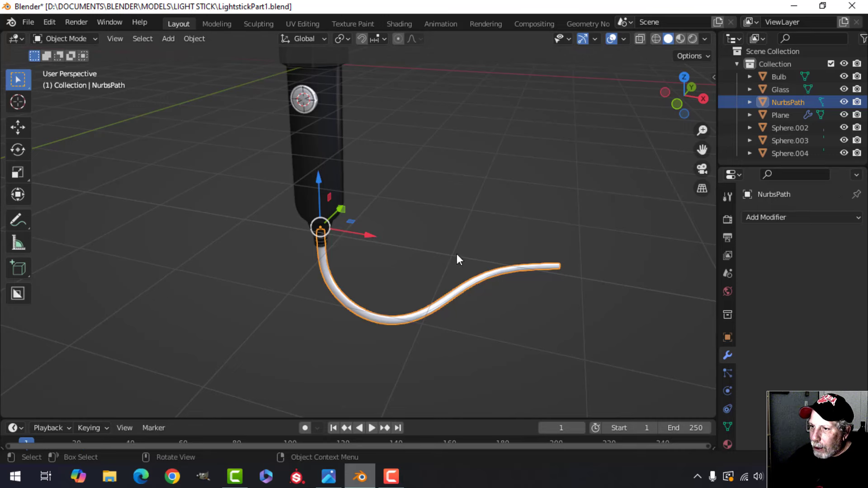
Join the cable into the black handle object and deselect.
{"action": "left_click", "coordinate": [331, 200], "text": "shift"}
{"action": "key", "text": "ctrl+j"}
{"action": "key", "text": "alt+a"}
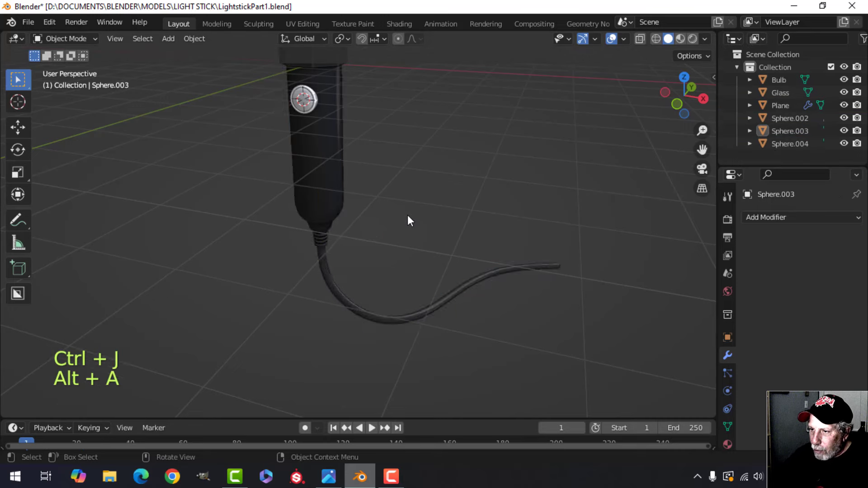
{"action": "middle_click_drag", "start_coordinate": [408, 216], "coordinate": [320, 260]}
{"action": "scroll", "coordinate": [402, 243], "scroll_direction": "down", "scroll_amount": 3}
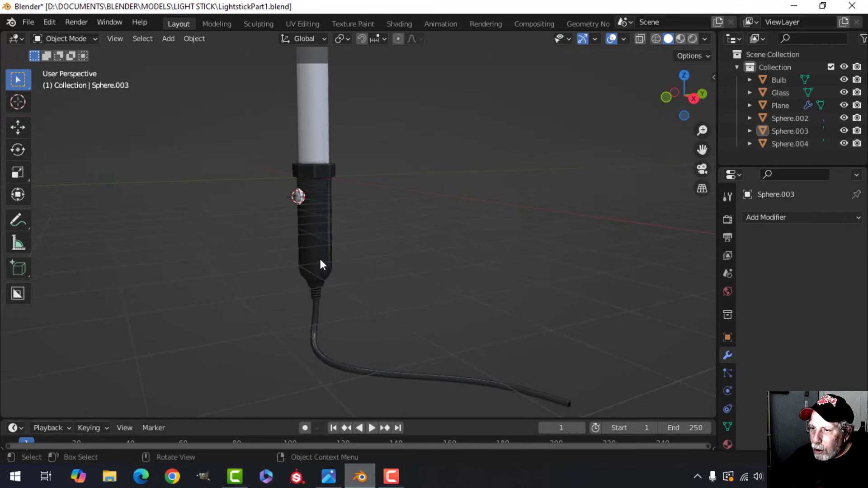
Apply the Subdivision modifier on the ring around the handle's button and join the ring into the black handle object.
{"action": "scroll", "coordinate": [320, 259], "scroll_direction": "up", "scroll_amount": 4}
{"action": "middle_click_drag", "start_coordinate": [275, 226], "coordinate": [373, 273], "text": "shift"}
{"action": "scroll", "coordinate": [379, 267], "scroll_direction": "up", "scroll_amount": 3}
{"action": "left_click", "coordinate": [364, 233]}
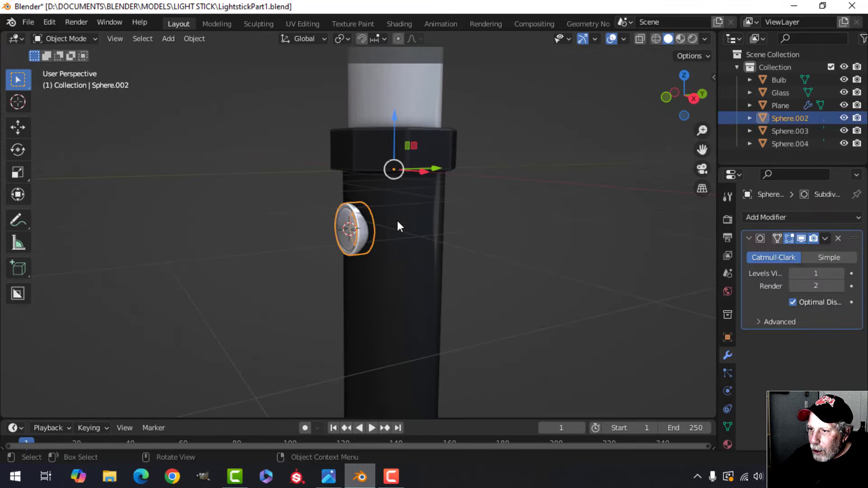
{"action": "middle_click_drag", "start_coordinate": [398, 226], "coordinate": [407, 252]}
{"action": "left_click", "coordinate": [826, 238]}
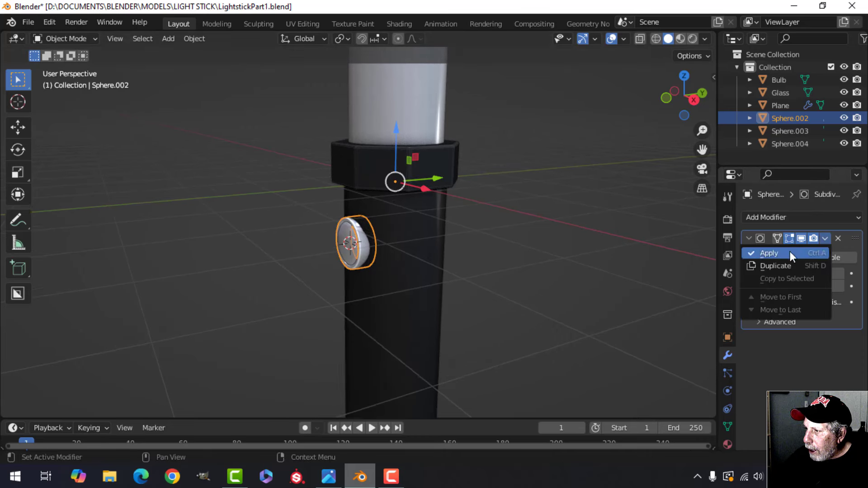
{"action": "left_click", "coordinate": [788, 252]}
{"action": "left_click", "coordinate": [423, 236], "text": "shift"}
{"action": "key", "text": "ctrl+j"}
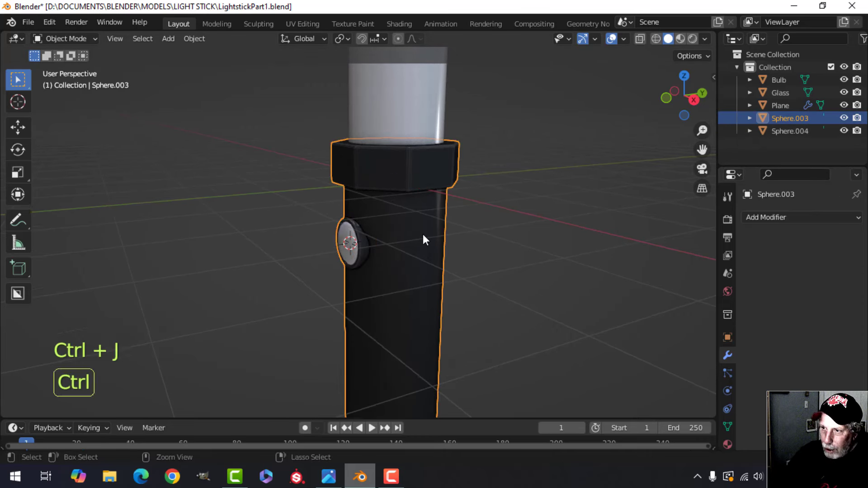
{"action": "key", "text": "alt+a"}
Set the viewport display colour of the round button on the handle to bright red.
{"action": "left_click", "coordinate": [346, 235]}
{"action": "middle_click_drag", "start_coordinate": [346, 235], "coordinate": [496, 252]}
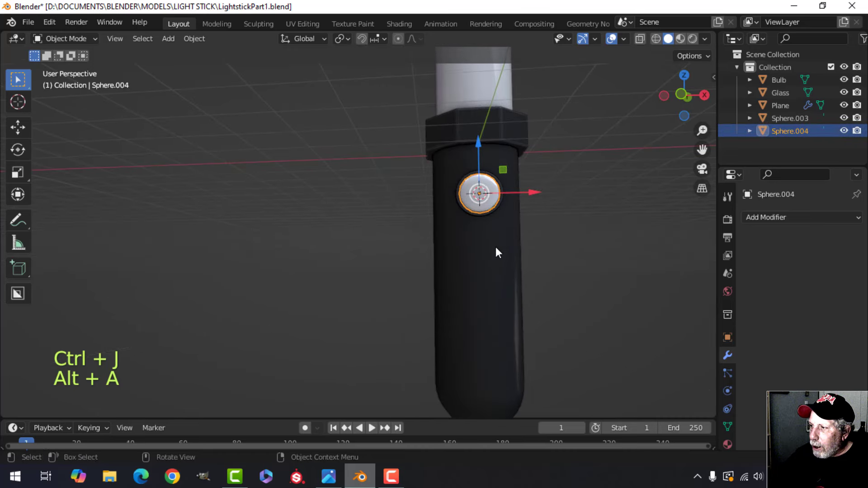
{"action": "left_click", "coordinate": [727, 338]}
{"action": "scroll", "coordinate": [811, 384], "scroll_direction": "down", "scroll_amount": 10}
{"action": "left_click", "coordinate": [816, 371]}
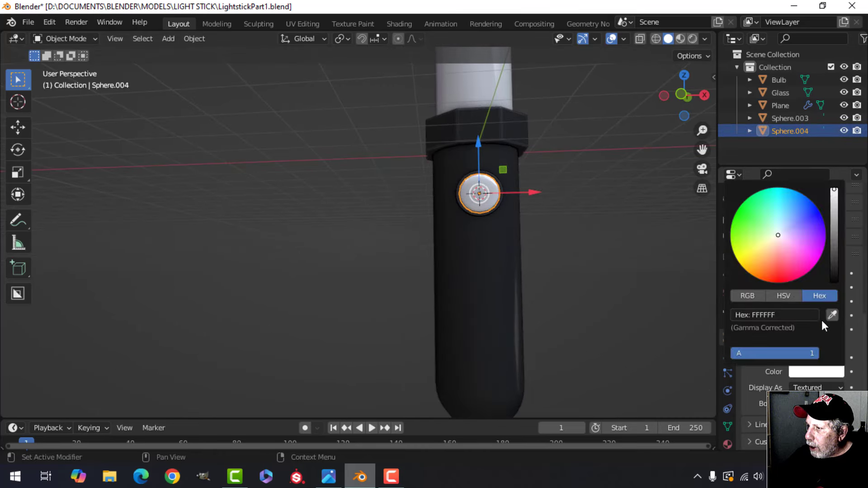
{"action": "left_click", "coordinate": [776, 279]}
{"action": "key", "text": "alt+a"}
{"action": "middle_click_drag", "start_coordinate": [638, 228], "coordinate": [542, 266]}
{"action": "left_click", "coordinate": [823, 373]}
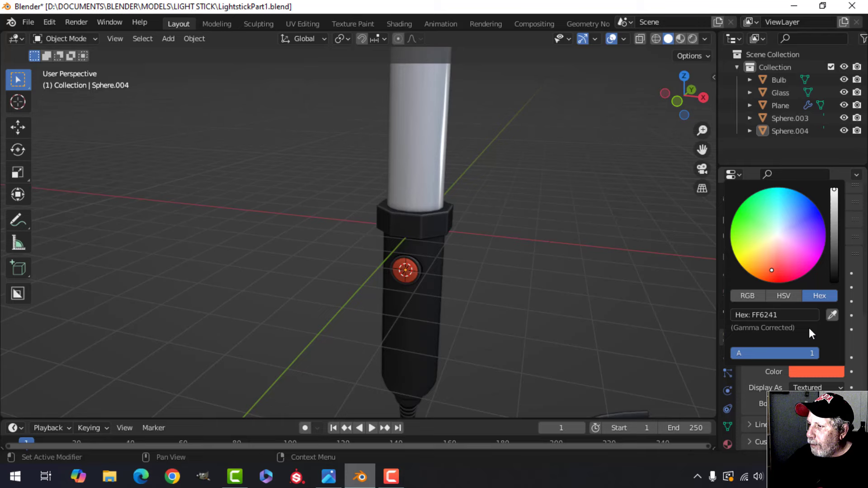
{"action": "left_click", "coordinate": [782, 276]}
{"action": "key", "text": "alt+a"}
Give the hook on the light stick's upper cap a very pale blue viewport display colour.
{"action": "scroll", "coordinate": [519, 271], "scroll_direction": "down", "scroll_amount": 3}
{"action": "middle_click_drag", "start_coordinate": [478, 255], "coordinate": [474, 296], "text": "shift"}
{"action": "middle_click_drag", "start_coordinate": [465, 292], "coordinate": [484, 275]}
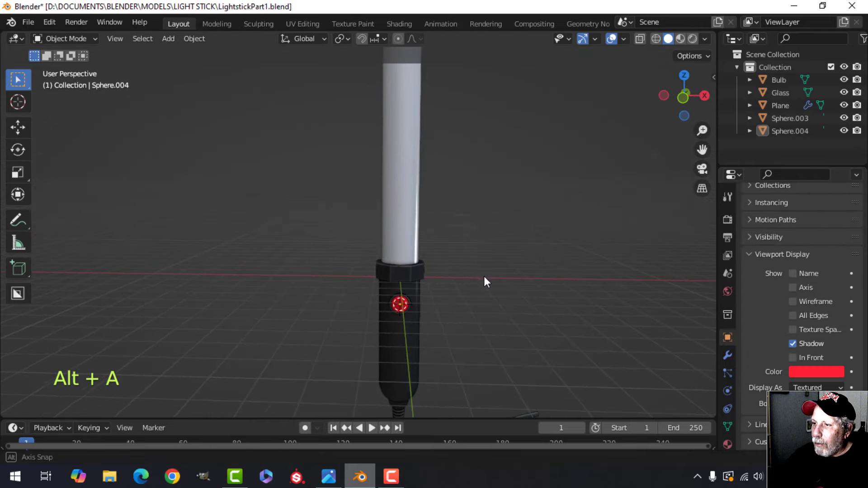
{"action": "middle_click_drag", "start_coordinate": [466, 246], "coordinate": [459, 276], "text": "shift"}
{"action": "scroll", "coordinate": [457, 266], "scroll_direction": "down", "scroll_amount": 3}
{"action": "middle_click_drag", "start_coordinate": [454, 233], "coordinate": [447, 328], "text": "shift"}
{"action": "scroll", "coordinate": [445, 271], "scroll_direction": "up", "scroll_amount": 2}
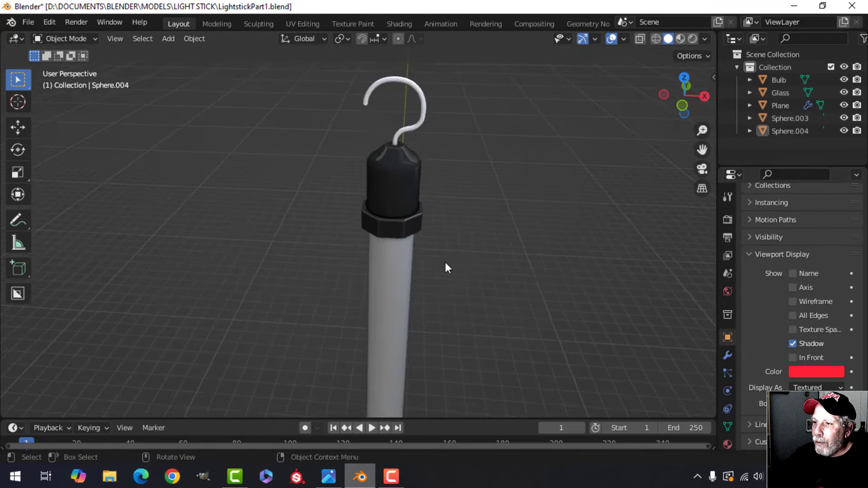
{"action": "middle_click_drag", "start_coordinate": [445, 263], "coordinate": [440, 347], "text": "shift"}
{"action": "left_click", "coordinate": [412, 218]}
{"action": "middle_click_drag", "start_coordinate": [468, 251], "coordinate": [466, 206], "text": "shift"}
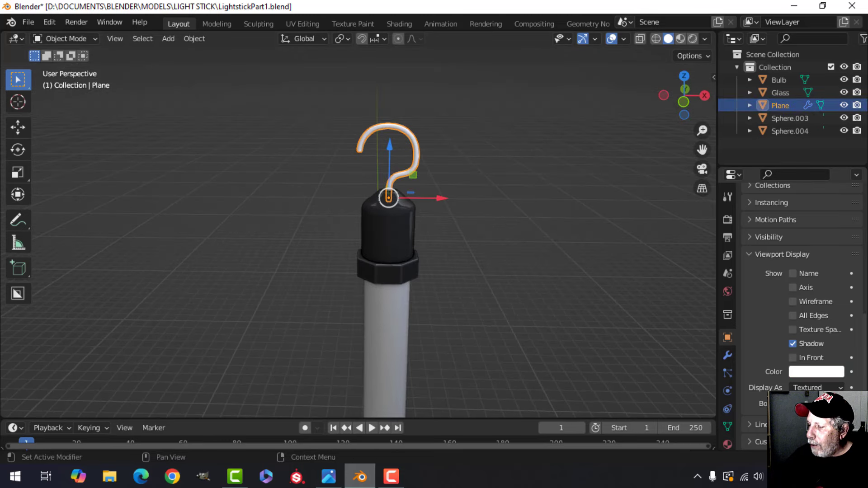
{"action": "left_click", "coordinate": [815, 372]}
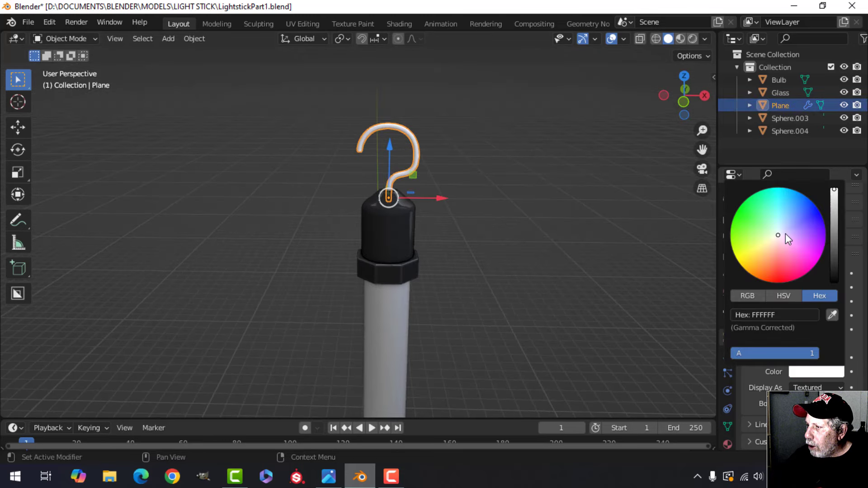
{"action": "left_click_drag", "start_coordinate": [785, 233], "coordinate": [780, 228]}
{"action": "key", "text": "alt+a"}
Set the glass tube's viewport display colour to light blue C4DCFF with an alpha of 0.336.
{"action": "middle_click_drag", "start_coordinate": [505, 229], "coordinate": [479, 231]}
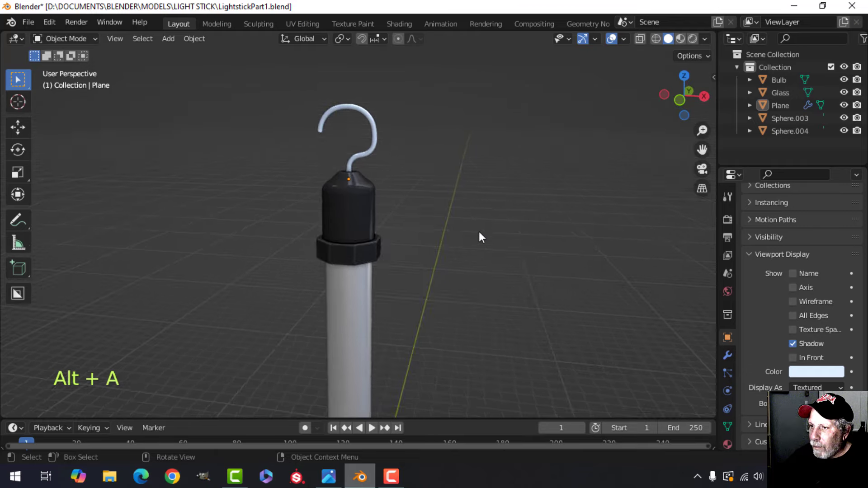
{"action": "scroll", "coordinate": [457, 253], "scroll_direction": "down", "scroll_amount": 2}
{"action": "middle_click_drag", "start_coordinate": [424, 284], "coordinate": [434, 237], "text": "shift"}
{"action": "mouse_move", "coordinate": [433, 294]}
{"action": "middle_mouse_down"}
{"action": "mouse_move", "coordinate": [435, 270]}
{"action": "mouse_move", "coordinate": [443, 282]}
{"action": "middle_mouse_up"}
{"action": "scroll", "coordinate": [436, 276], "scroll_direction": "down", "scroll_amount": 2}
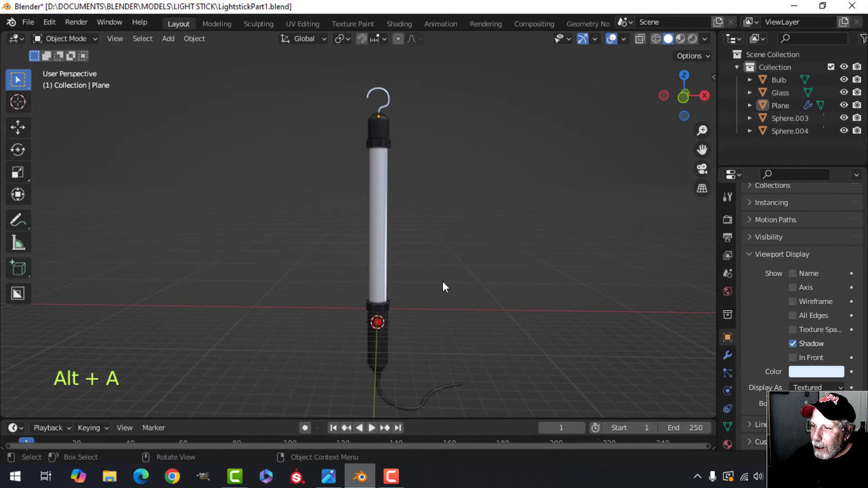
{"action": "left_click", "coordinate": [384, 231]}
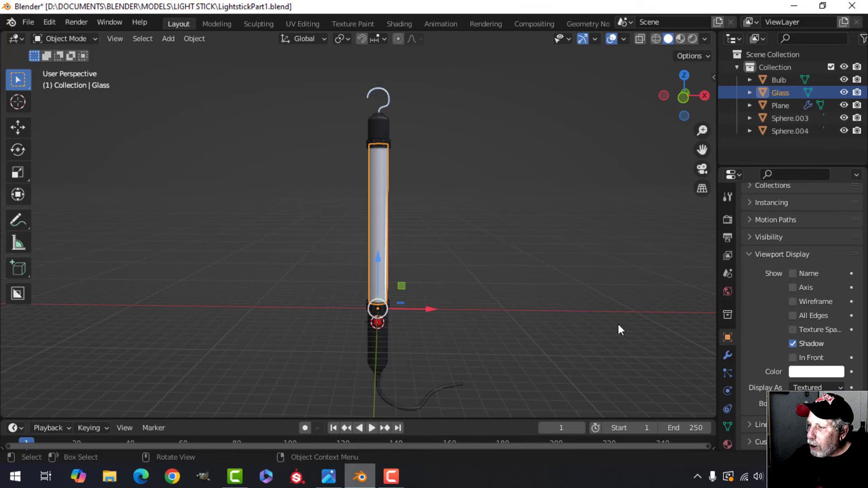
{"action": "left_click", "coordinate": [815, 371]}
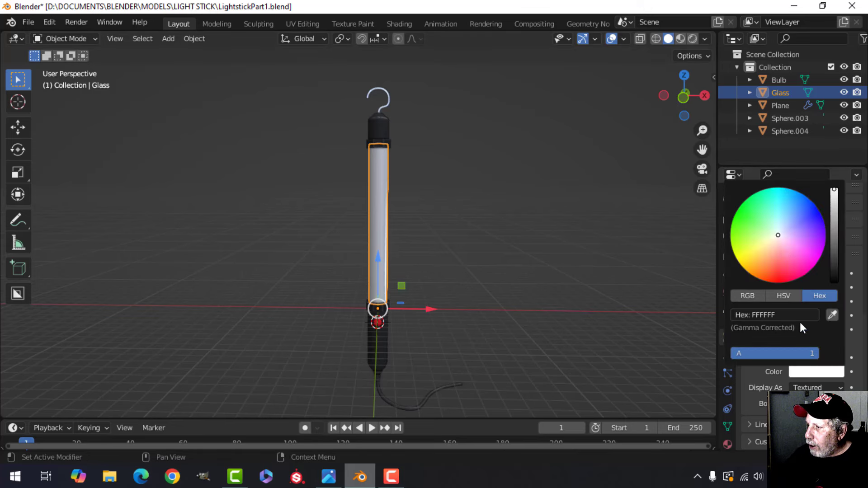
{"action": "left_click_drag", "start_coordinate": [779, 236], "coordinate": [782, 230]}
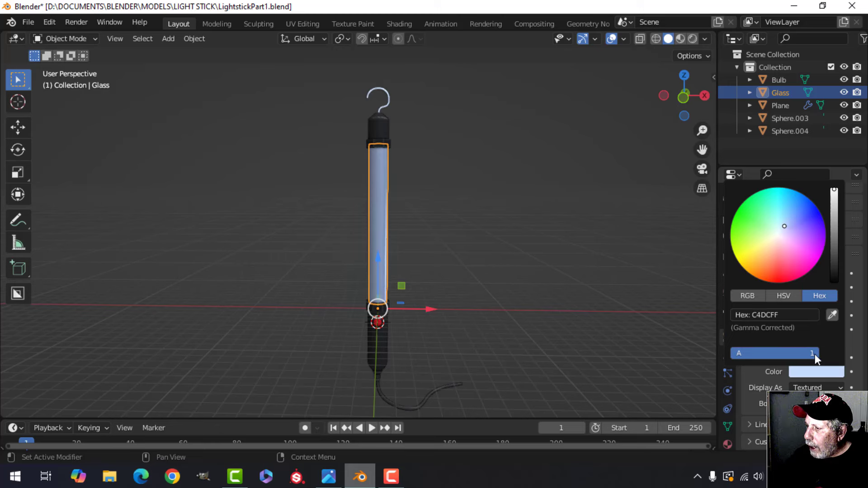
{"action": "left_click_drag", "start_coordinate": [815, 354], "coordinate": [792, 354]}
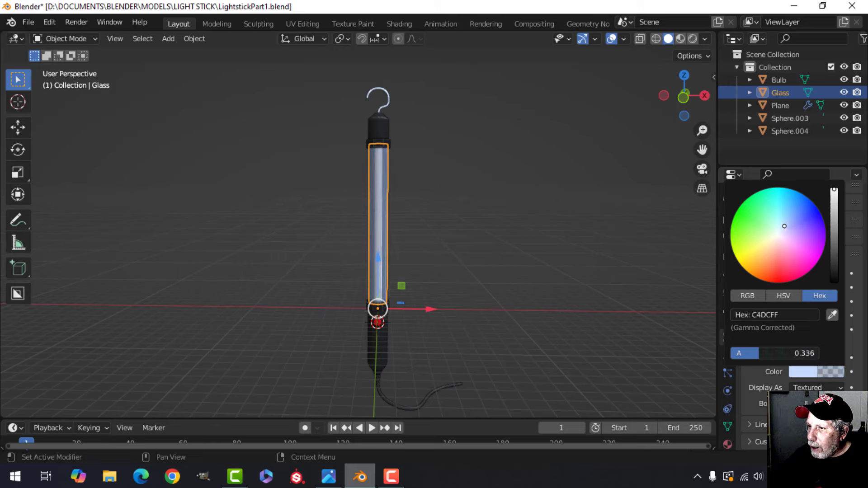
{"action": "left_click_drag", "start_coordinate": [812, 370], "coordinate": [439, 252]}
{"action": "key", "text": "alt+a"}
Hide the viewport gizmos and overlays and inspect the colored light stick from several distances.
{"action": "middle_click_drag", "start_coordinate": [439, 252], "coordinate": [411, 243]}
{"action": "scroll", "coordinate": [401, 242], "scroll_direction": "down", "scroll_amount": 1}
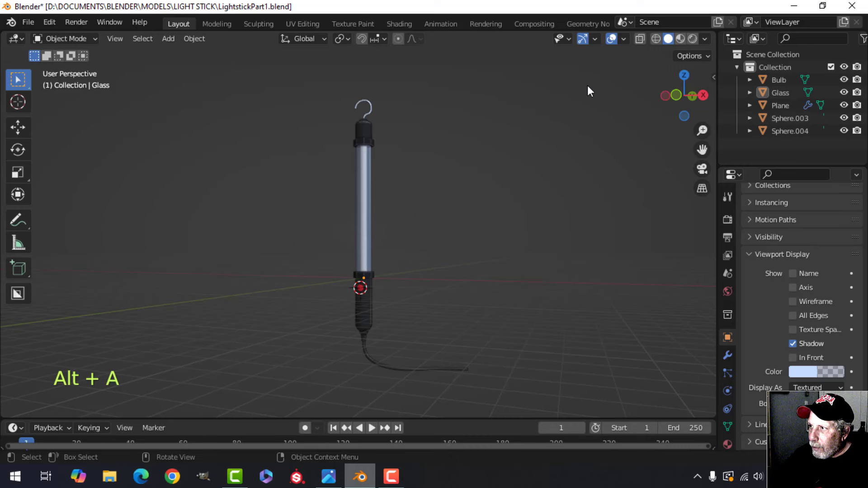
{"action": "left_click", "coordinate": [583, 38]}
{"action": "left_click", "coordinate": [612, 39]}
{"action": "scroll", "coordinate": [430, 244], "scroll_direction": "up", "scroll_amount": 2}
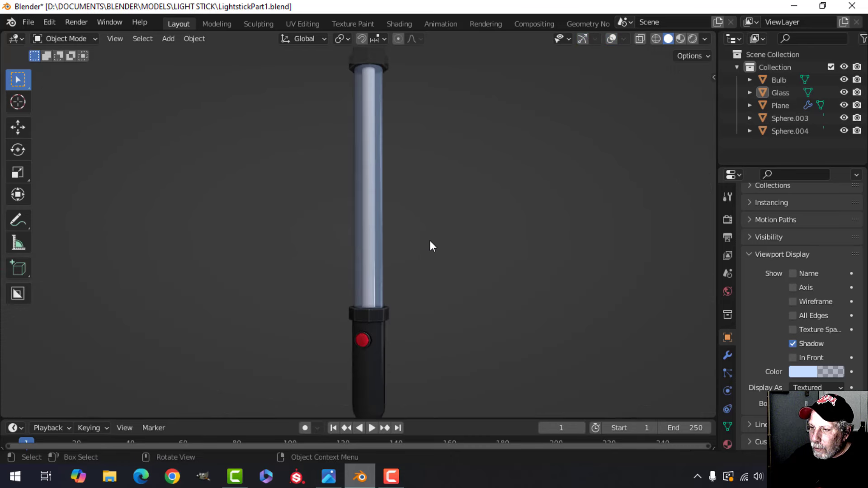
{"action": "mouse_move", "coordinate": [430, 244]}
{"action": "middle_mouse_down", "text": "shift"}
{"action": "mouse_move", "coordinate": [436, 291]}
{"action": "mouse_move", "coordinate": [412, 242]}
{"action": "mouse_move", "coordinate": [414, 207]}
{"action": "mouse_move", "coordinate": [482, 235]}
{"action": "mouse_move", "coordinate": [447, 240]}
{"action": "mouse_move", "coordinate": [464, 240]}
{"action": "middle_mouse_up", "text": "shift"}
{"action": "scroll", "coordinate": [483, 234], "scroll_direction": "up", "scroll_amount": 2}
{"action": "scroll", "coordinate": [484, 235], "scroll_direction": "down", "scroll_amount": 2}
Try the pink pearlescent matcap on the light stick.
{"action": "left_click", "coordinate": [705, 40]}
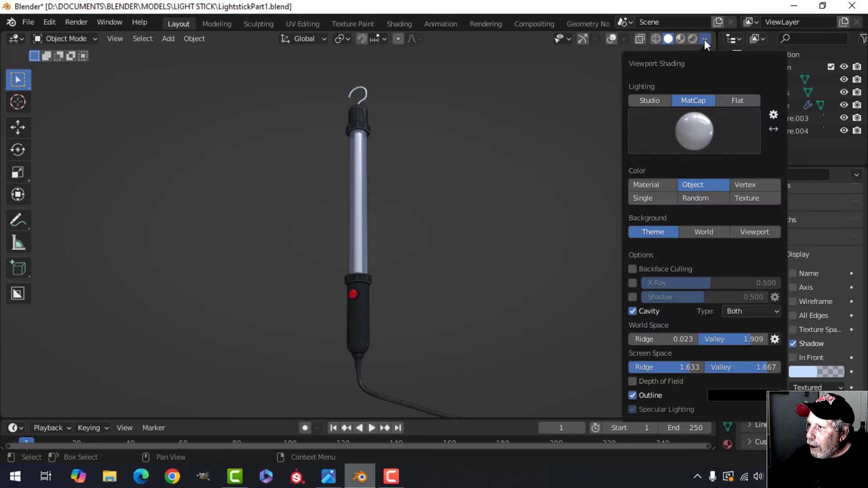
{"action": "left_click", "coordinate": [701, 123]}
{"action": "left_click", "coordinate": [661, 251]}
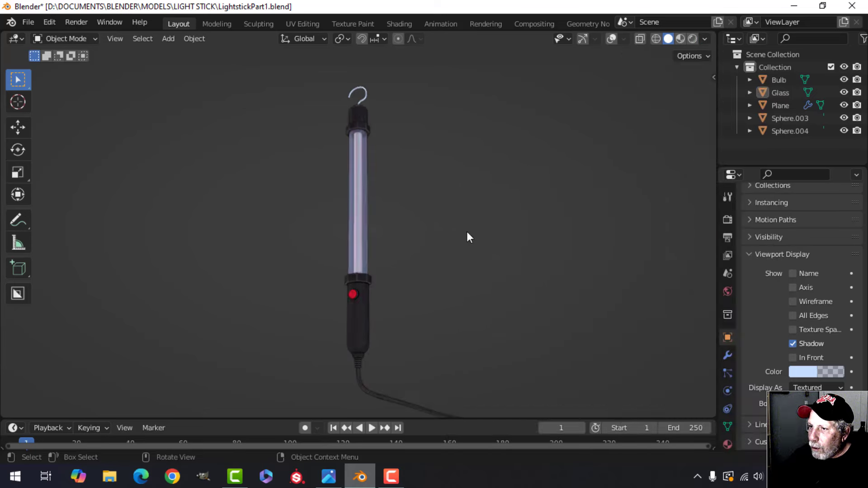
{"action": "mouse_move", "coordinate": [466, 234]}
{"action": "middle_mouse_down"}
{"action": "mouse_move", "coordinate": [393, 211]}
{"action": "mouse_move", "coordinate": [413, 240]}
{"action": "mouse_move", "coordinate": [424, 231]}
{"action": "mouse_move", "coordinate": [363, 251]}
{"action": "mouse_move", "coordinate": [449, 226]}
{"action": "mouse_move", "coordinate": [411, 136]}
{"action": "mouse_move", "coordinate": [372, 201]}
{"action": "middle_mouse_up"}
{"action": "scroll", "coordinate": [425, 227], "scroll_direction": "up", "scroll_amount": 1}
{"action": "scroll", "coordinate": [451, 221], "scroll_direction": "up", "scroll_amount": 4}
{"action": "scroll", "coordinate": [363, 251], "scroll_direction": "down", "scroll_amount": 3}
Try the glossy teal glass matcap on the light stick and switch back to the glossy light grey one.
{"action": "left_click", "coordinate": [704, 38]}
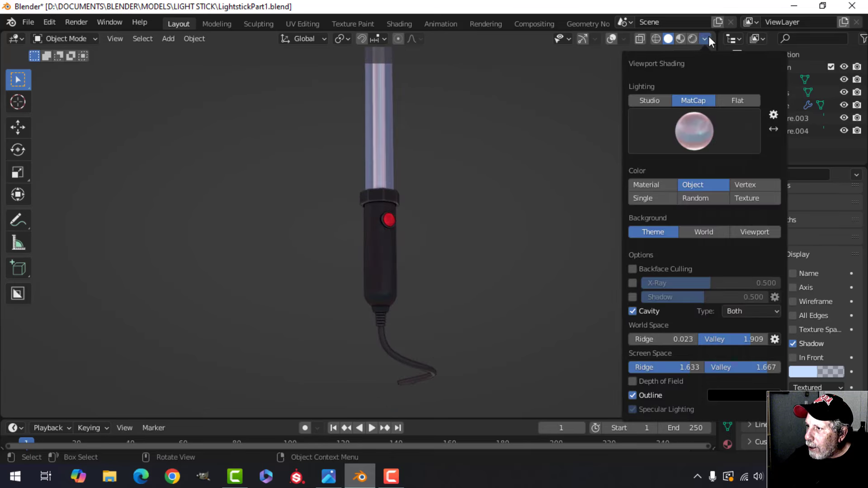
{"action": "left_click", "coordinate": [696, 131]}
{"action": "left_click", "coordinate": [584, 252]}
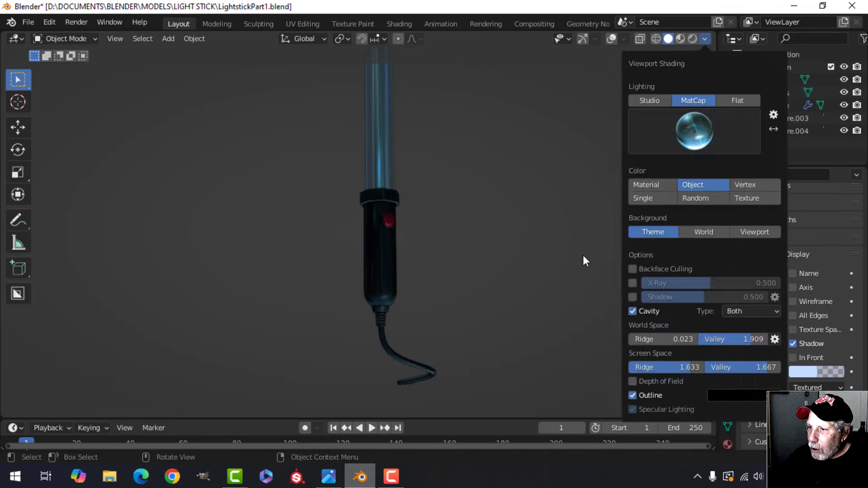
{"action": "mouse_move", "coordinate": [497, 184]}
{"action": "middle_mouse_down"}
{"action": "mouse_move", "coordinate": [477, 240]}
{"action": "mouse_move", "coordinate": [457, 242]}
{"action": "middle_mouse_up"}
{"action": "scroll", "coordinate": [473, 237], "scroll_direction": "down", "scroll_amount": 1}
{"action": "left_click", "coordinate": [706, 38]}
{"action": "left_click", "coordinate": [704, 134]}
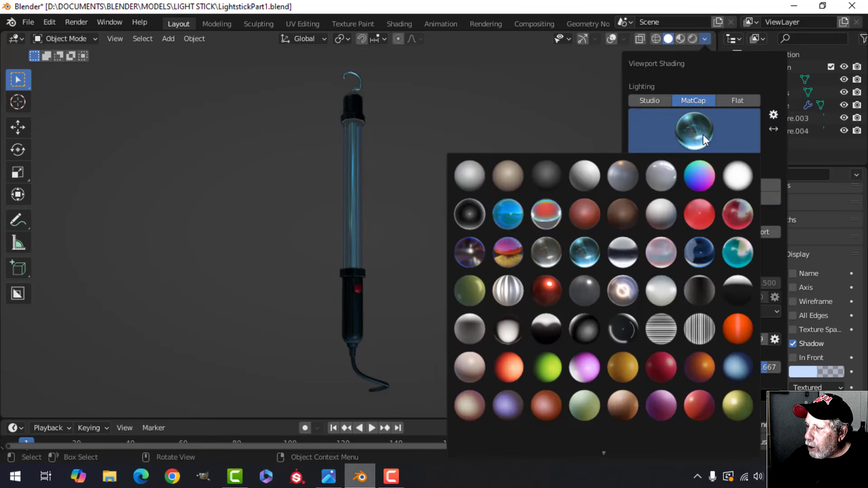
{"action": "left_click", "coordinate": [674, 169]}
In front view with gizmos and overlays shown, raise the whole light stick above the ground line and reset the 3D cursor to the world origin.
{"action": "key", "text": "KP_1"}
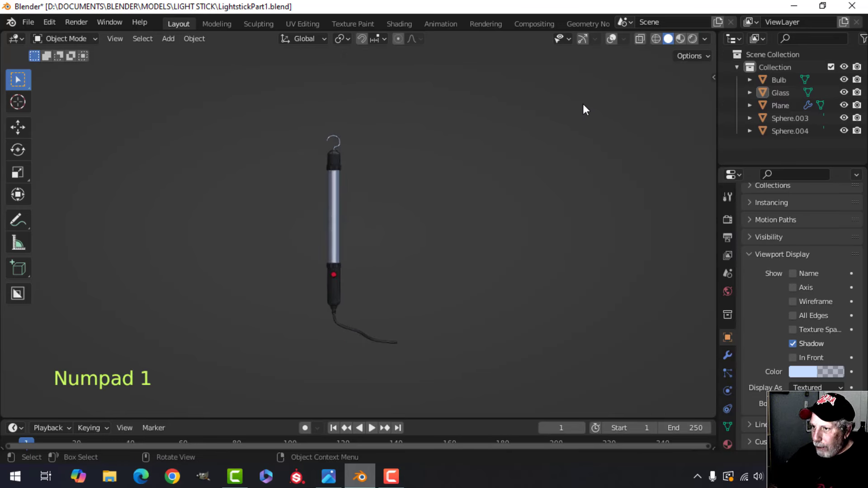
{"action": "left_click", "coordinate": [735, 67]}
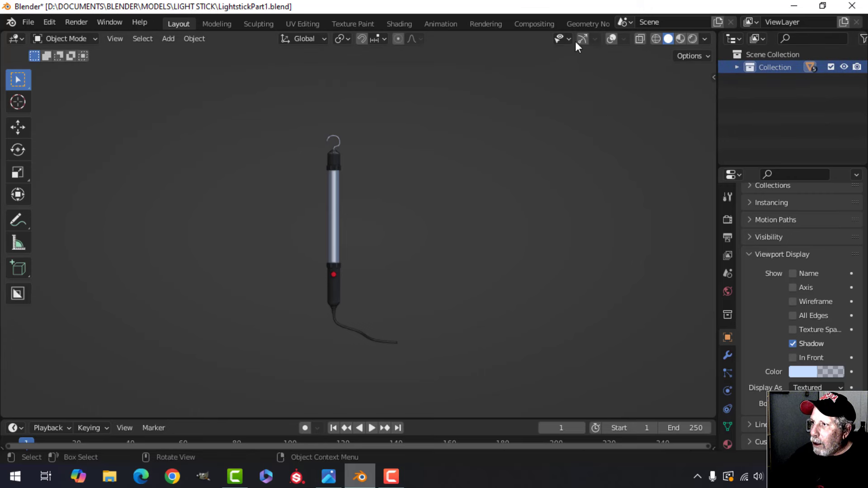
{"action": "left_click", "coordinate": [611, 39]}
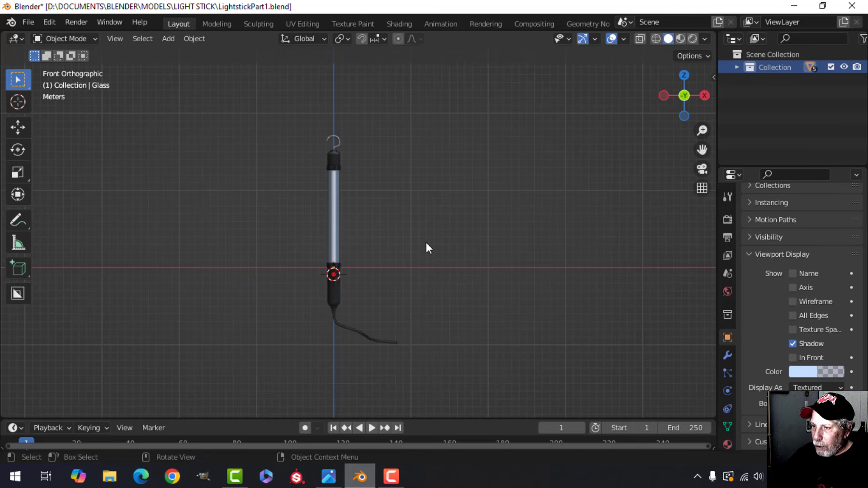
{"action": "key", "text": "a"}
{"action": "left_click_drag", "start_coordinate": [333, 167], "coordinate": [334, 80]}
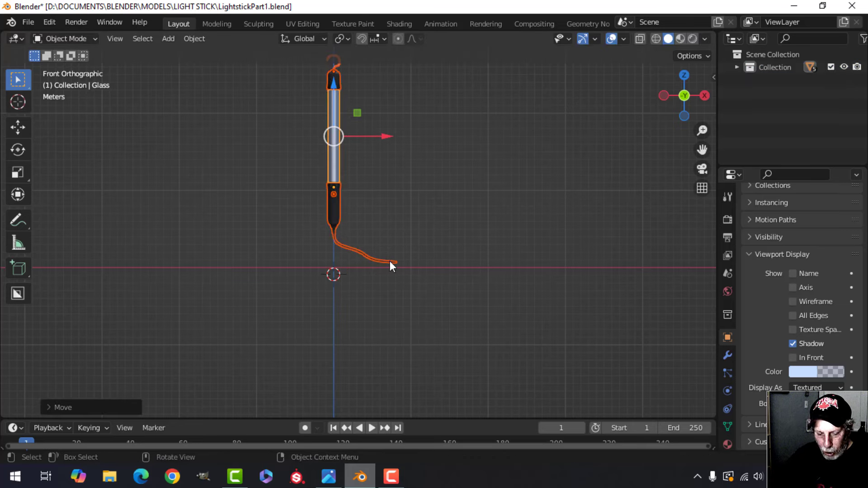
{"action": "key", "text": "shift+c"}
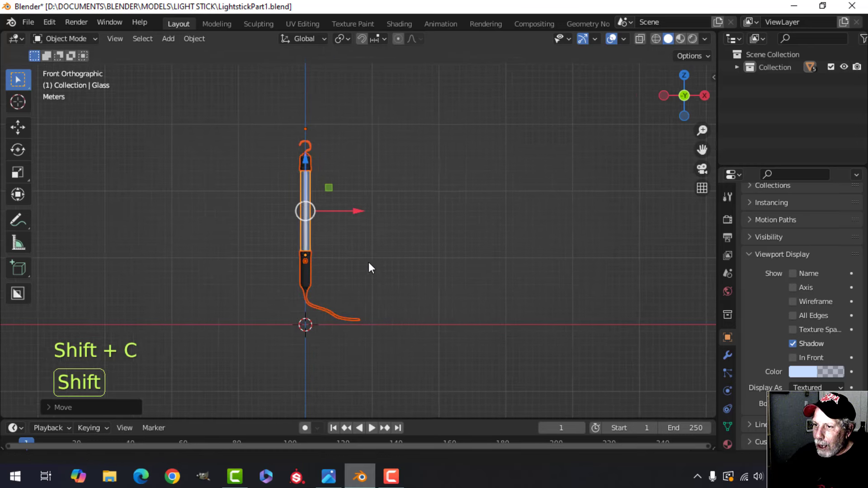
Duplicate the whole light stick about 15 m along X and move the copy into a new collection named Collection 2.
{"action": "key", "text": "shift+d"}
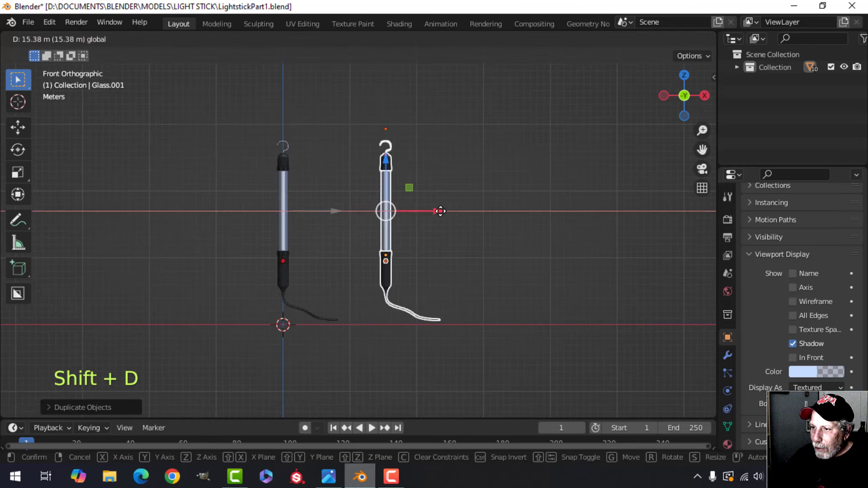
{"action": "left_click", "coordinate": [438, 210]}
{"action": "key", "text": "m"}
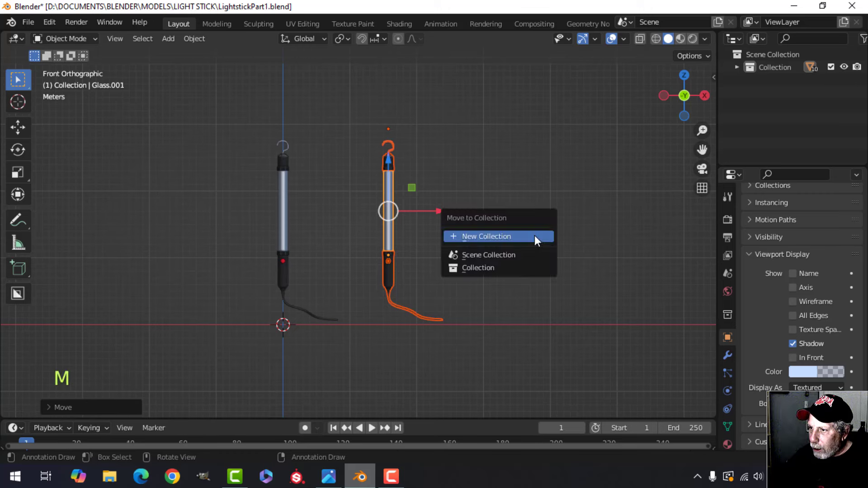
{"action": "left_click", "coordinate": [535, 236]}
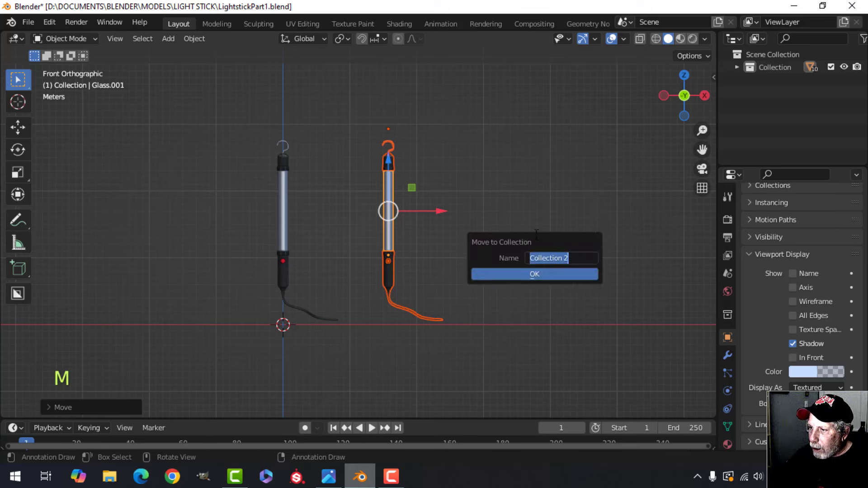
{"action": "left_click", "coordinate": [550, 274]}
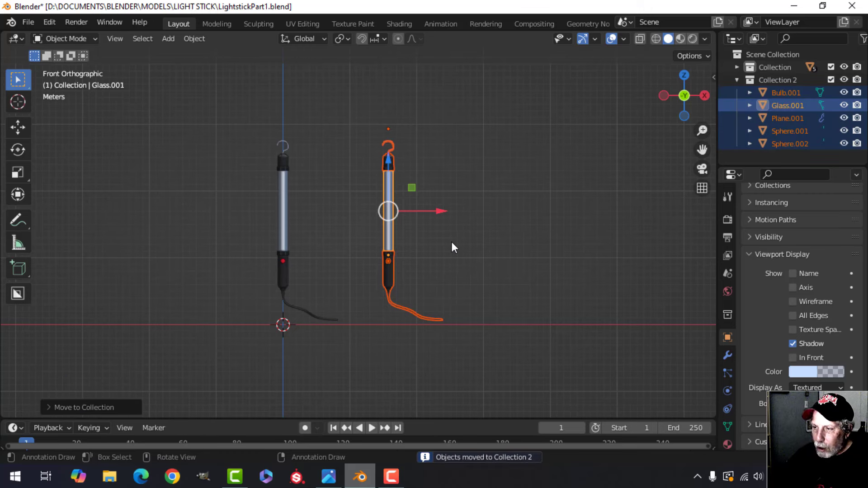
Rotate the duplicated light stick about 70 degrees in front view, place it beside the upright original, and deselect.
{"action": "key", "text": "r"}
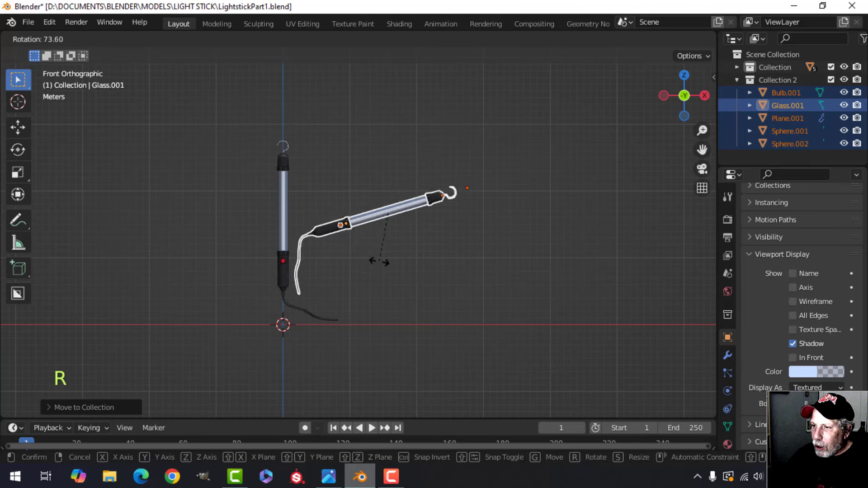
{"action": "left_click", "coordinate": [382, 255]}
{"action": "key", "text": "g"}
{"action": "left_click", "coordinate": [461, 261]}
{"action": "scroll", "coordinate": [468, 264], "scroll_direction": "up", "scroll_amount": 2}
{"action": "middle_click_drag", "start_coordinate": [468, 261], "coordinate": [497, 288]}
{"action": "key", "text": "alt+a"}
{"action": "key", "text": "shift+c"}
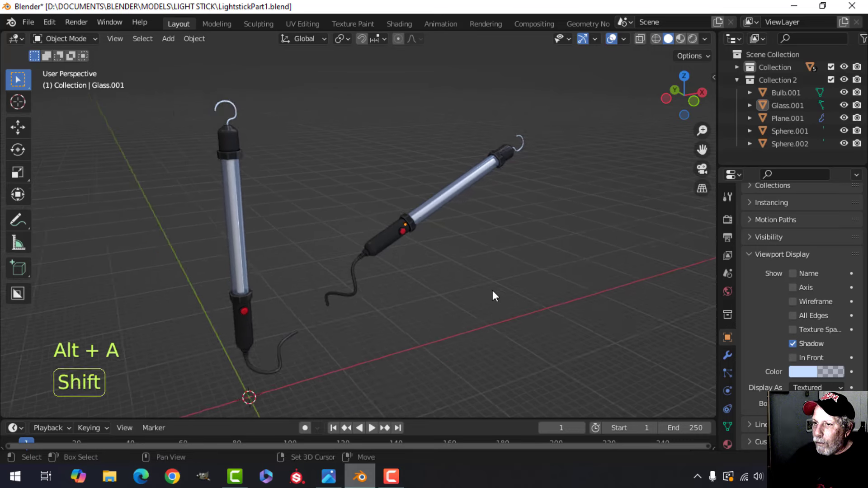
Maximize the 3D viewport and hide its gizmos and overlays for a clean presentation view.
{"action": "key", "text": "n"}
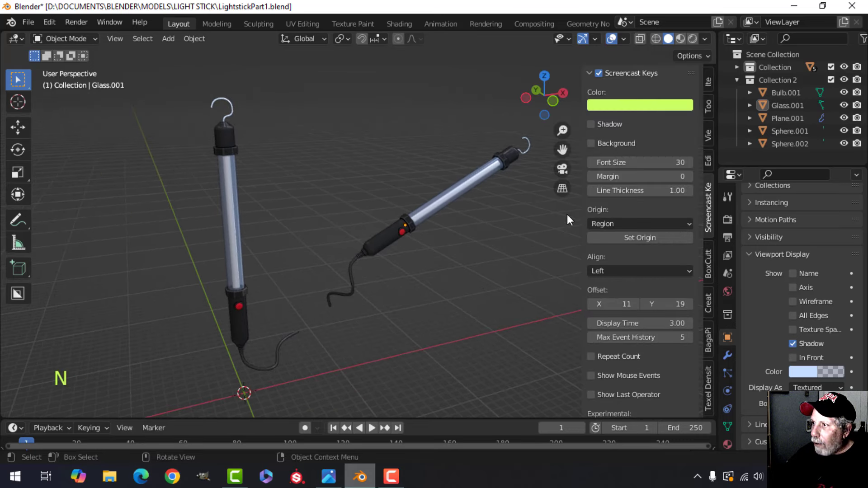
{"action": "key", "text": "n"}
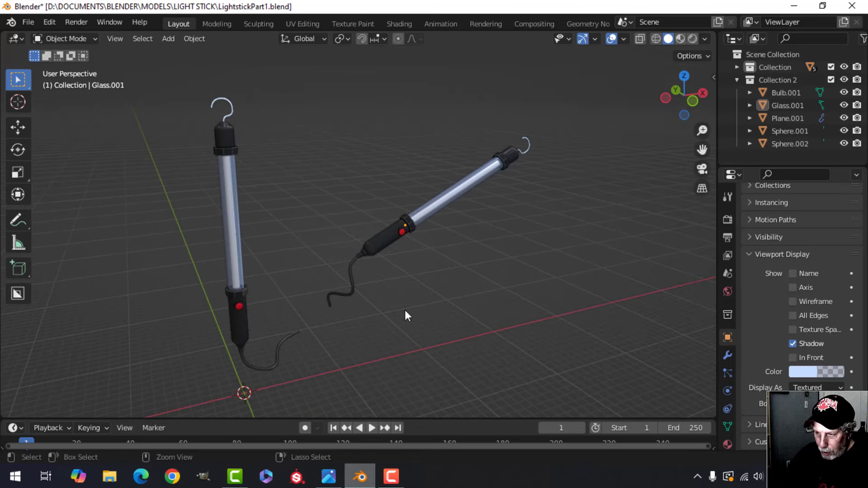
{"action": "key", "text": "ctrl+space"}
{"action": "left_click", "coordinate": [733, 39]}
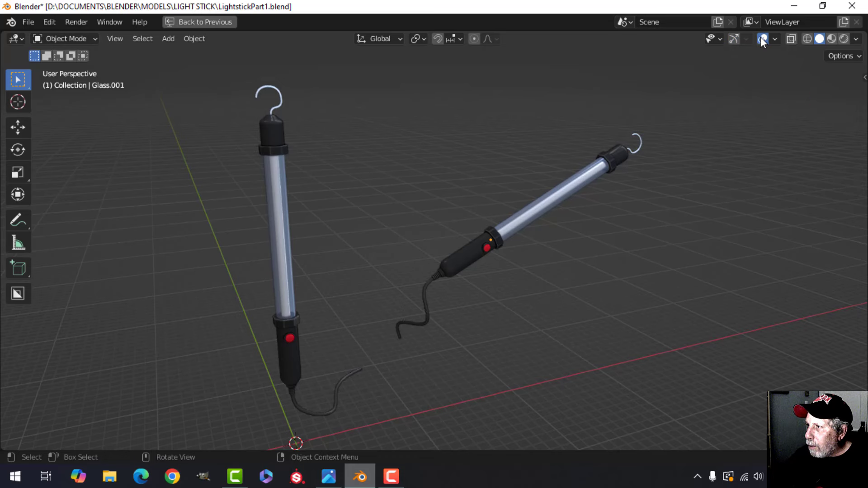
{"action": "left_click", "coordinate": [762, 38]}
Frame the tilted light stick in close-up with its red button facing the viewer, and hide the viewport's tool shelf.
{"action": "scroll", "coordinate": [588, 235], "scroll_direction": "up", "scroll_amount": 5}
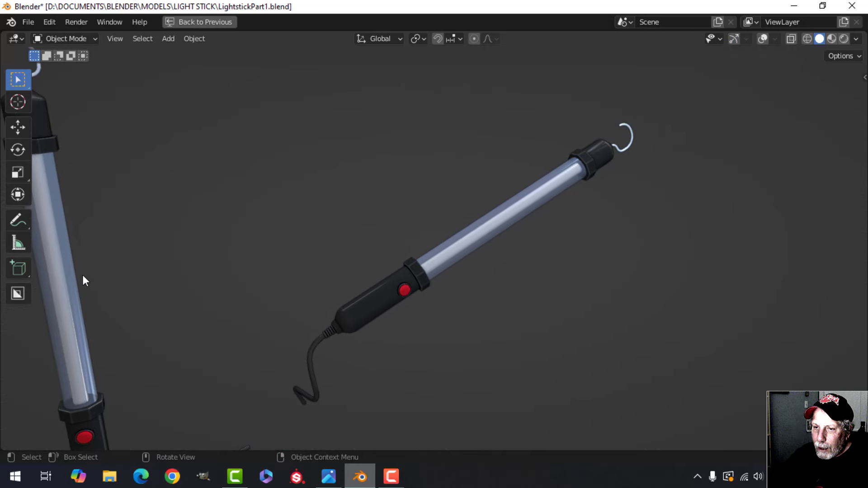
{"action": "scroll", "coordinate": [441, 294], "scroll_direction": "up", "scroll_amount": 5}
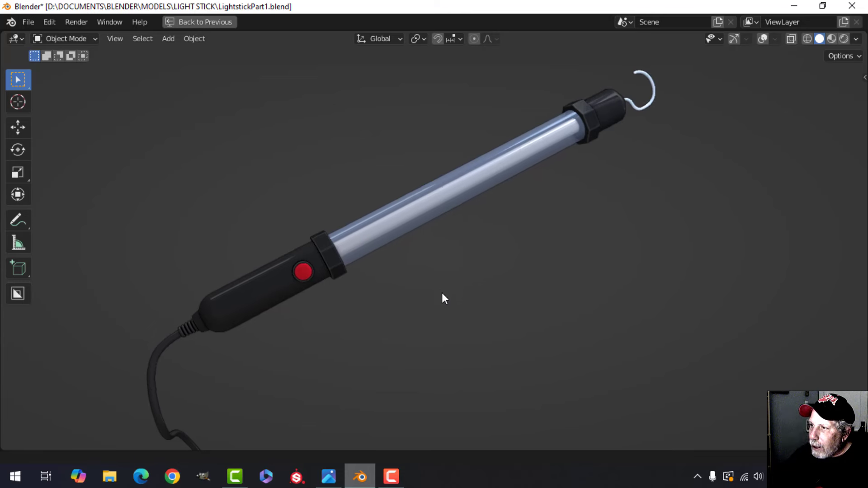
{"action": "middle_click_drag", "start_coordinate": [442, 294], "coordinate": [568, 279]}
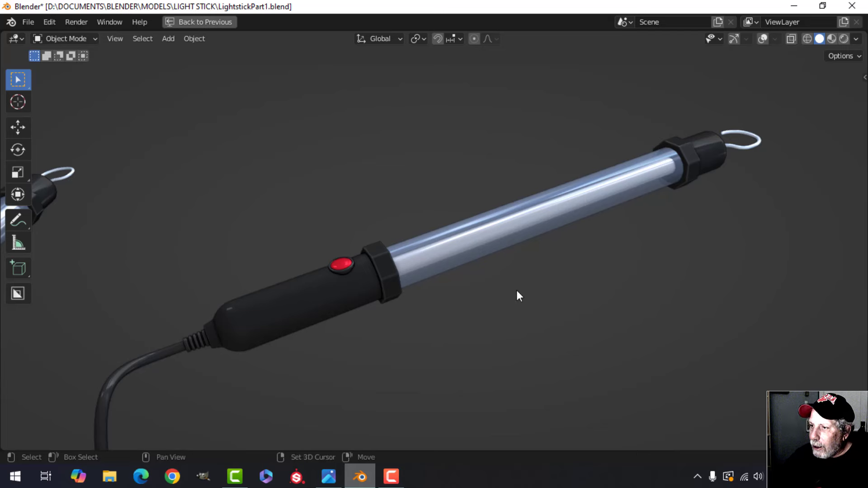
{"action": "middle_click_drag", "start_coordinate": [517, 291], "coordinate": [488, 290], "text": "shift"}
{"action": "key", "text": "t"}
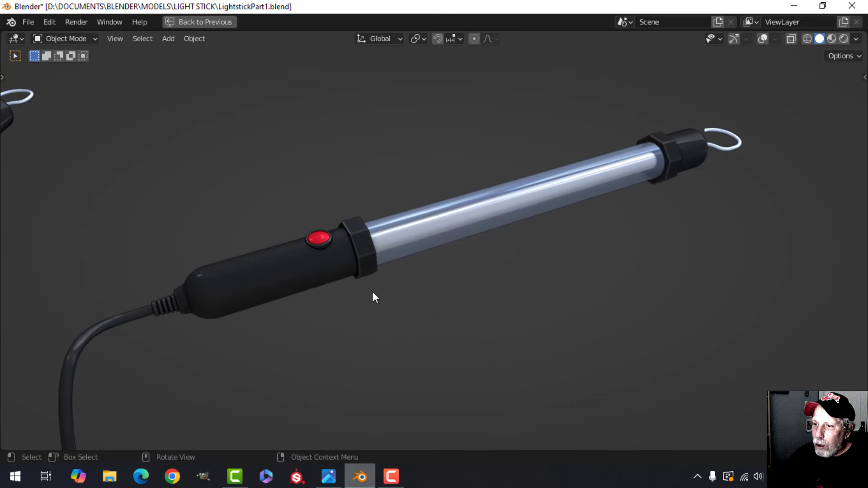
{"action": "middle_click_drag", "start_coordinate": [408, 315], "coordinate": [418, 322]}
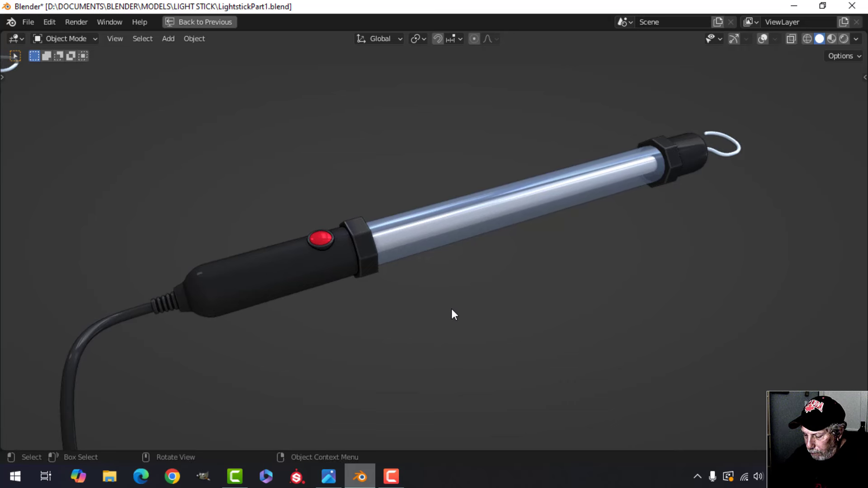
Switch to GIMP and paste the captured viewport screenshot as a new image.
{"action": "left_click", "coordinate": [216, 475]}
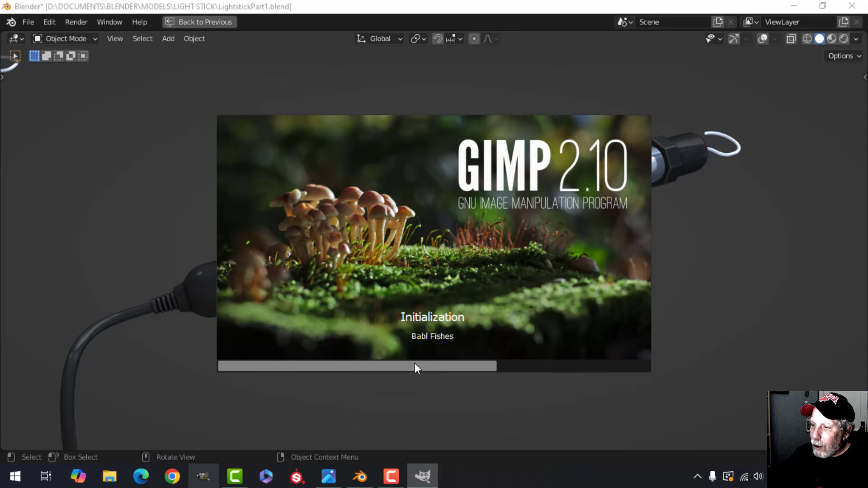
{"action": "key", "text": "ctrl+shift+v"}
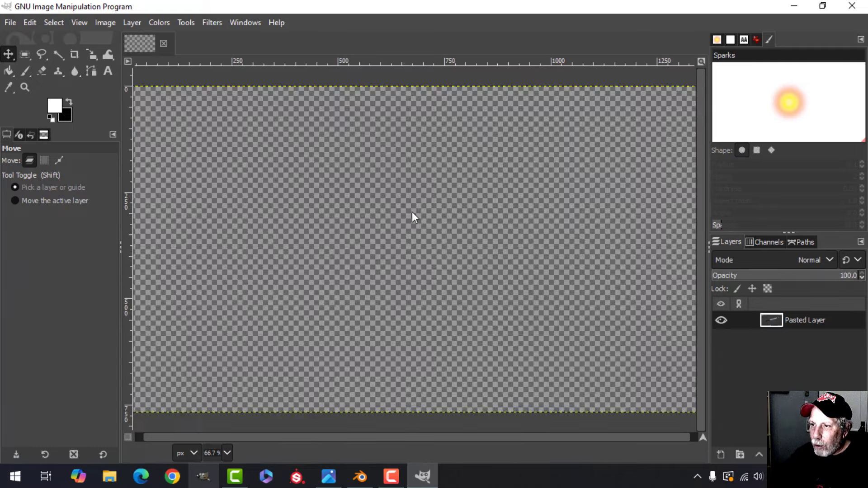
{"action": "key", "text": "minus"}
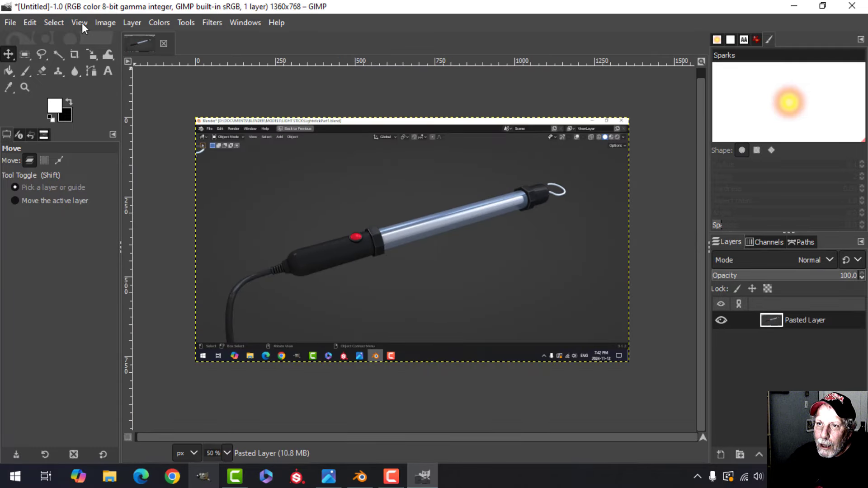
Crop the pasted screenshot to a rectangle of about 1194 × 538 px around the light stick, excluding the interface and taskbar.
{"action": "left_click", "coordinate": [53, 23]}
{"action": "left_click", "coordinate": [68, 72]}
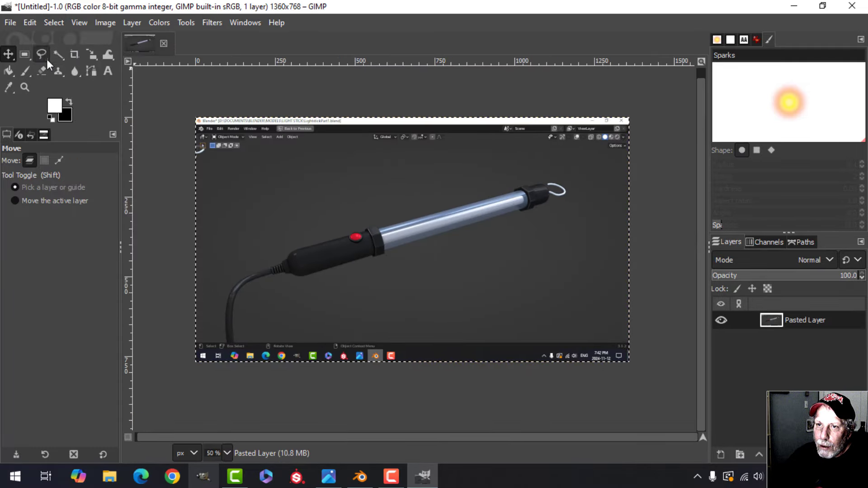
{"action": "left_click", "coordinate": [25, 55]}
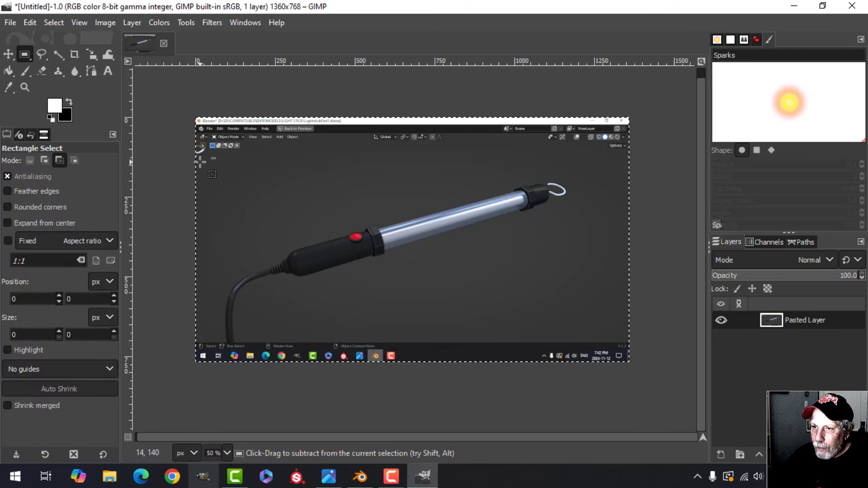
{"action": "left_click_drag", "start_coordinate": [192, 159], "coordinate": [580, 331]}
{"action": "left_click_drag", "start_coordinate": [576, 331], "coordinate": [577, 331]}
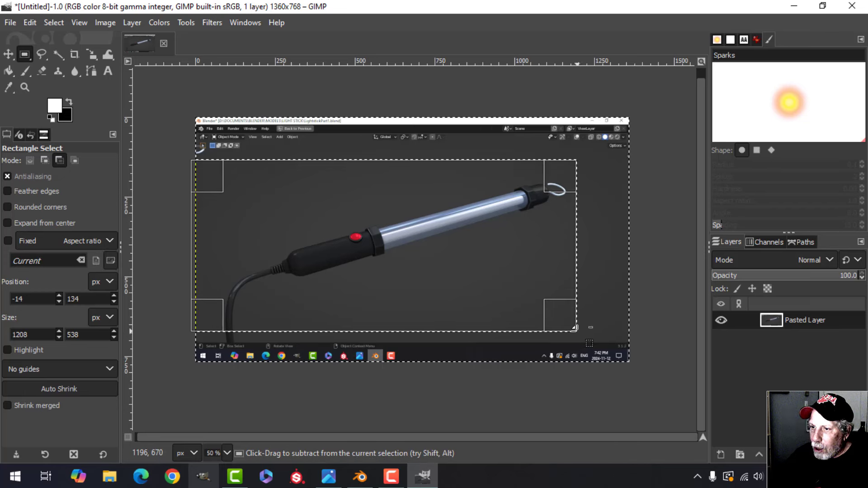
{"action": "left_click", "coordinate": [54, 22]}
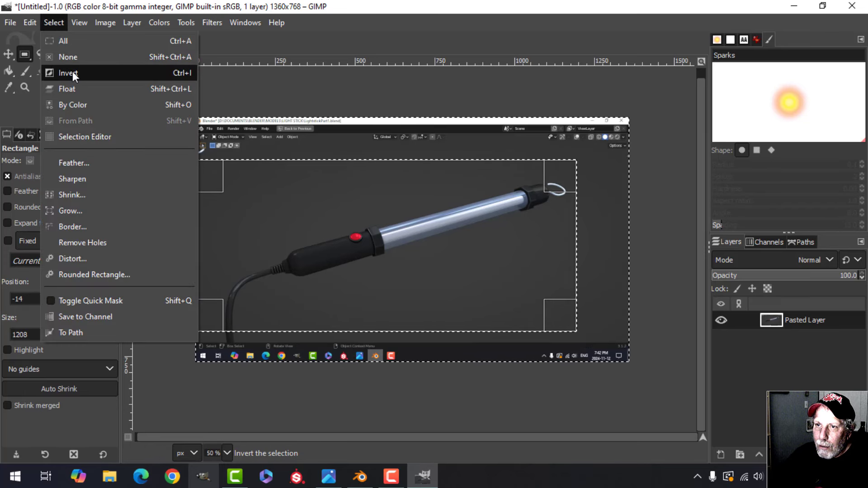
{"action": "left_click", "coordinate": [66, 73]}
{"action": "left_click", "coordinate": [105, 22]}
{"action": "left_click", "coordinate": [138, 231]}
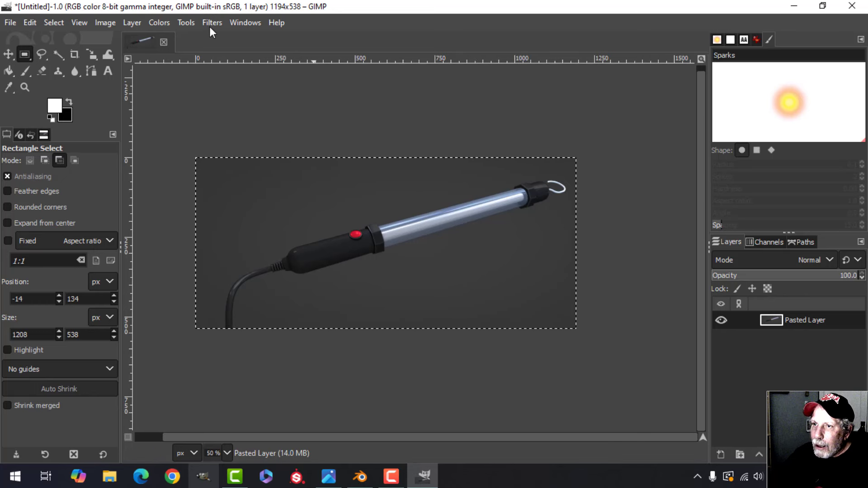
Apply Sharpen (Unsharp Mask) to the cropped image using the saved custom preset with radius 1.012 and amount 0.500.
{"action": "scroll", "coordinate": [450, 257], "scroll_direction": "up", "scroll_amount": 1, "text": "ctrl"}
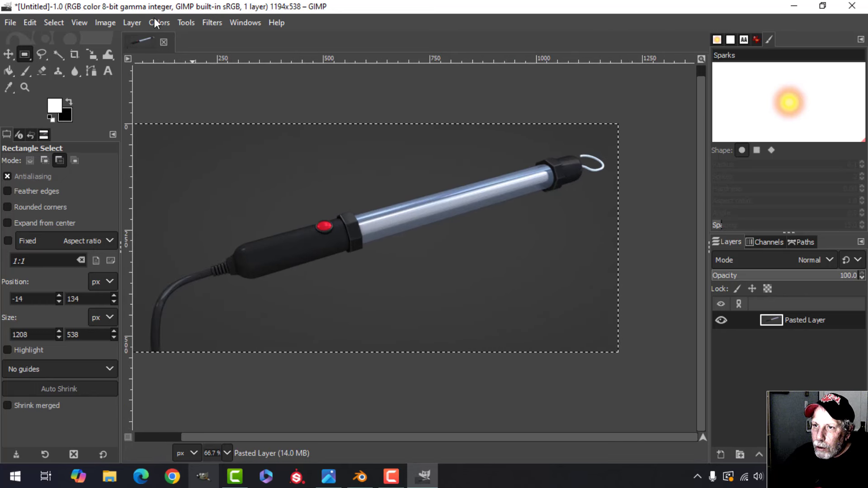
{"action": "left_click", "coordinate": [212, 22]}
{"action": "mouse_move", "coordinate": [235, 115]}
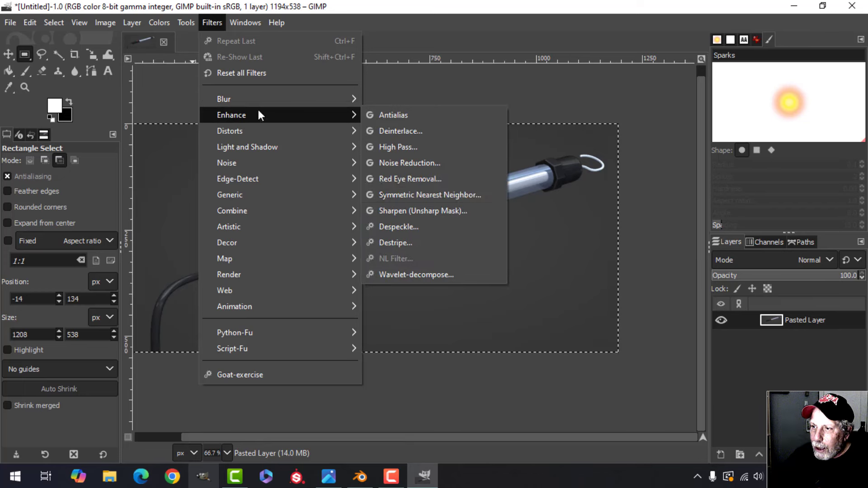
{"action": "left_click", "coordinate": [393, 213]}
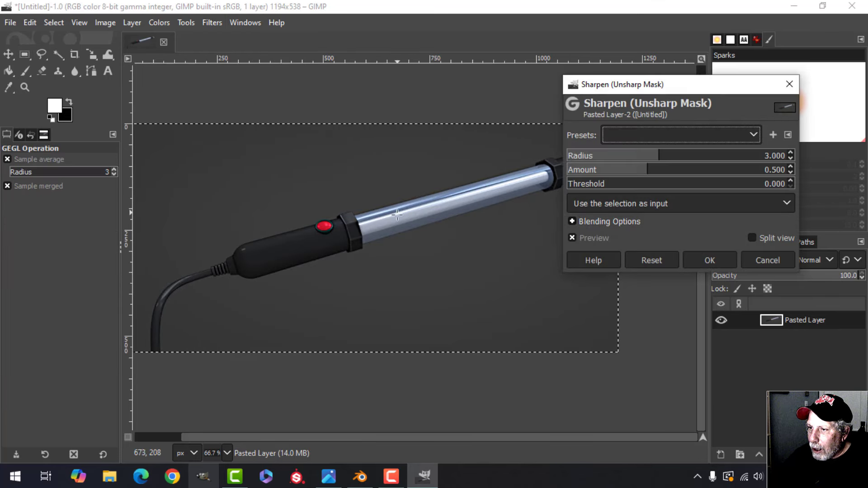
{"action": "left_click", "coordinate": [665, 136]}
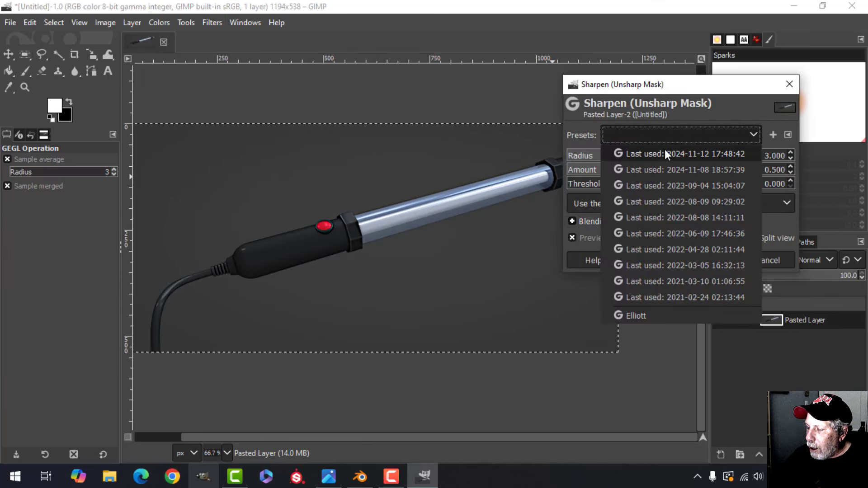
{"action": "left_click", "coordinate": [672, 315]}
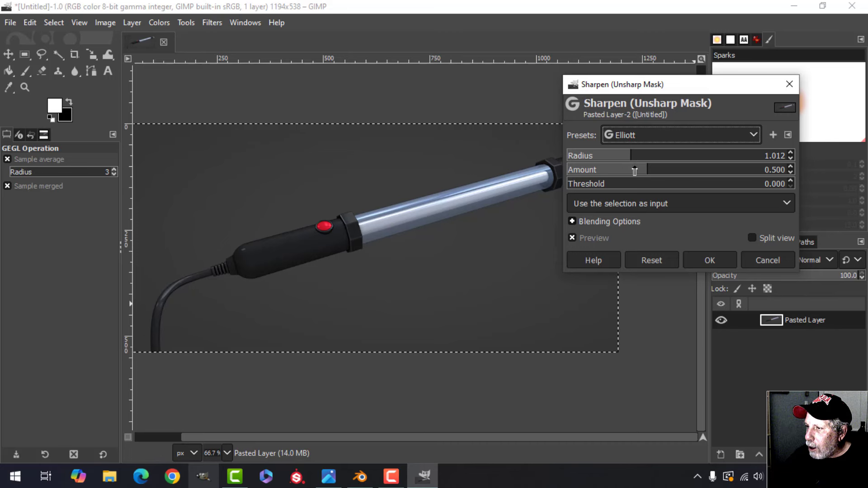
{"action": "left_click", "coordinate": [709, 261]}
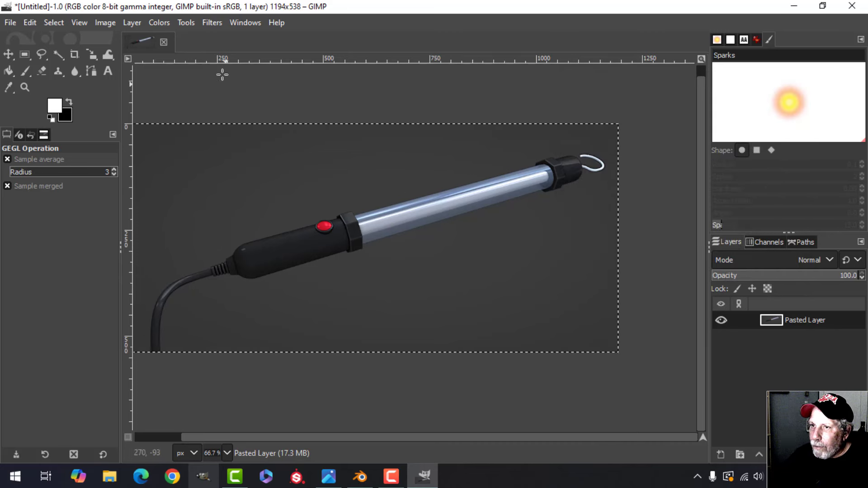
Apply Color Balance to the midtones, shifting the Cyan–Red level to -15.3.
{"action": "left_click", "coordinate": [159, 22]}
{"action": "left_click", "coordinate": [159, 22]}
{"action": "left_click", "coordinate": [159, 22]}
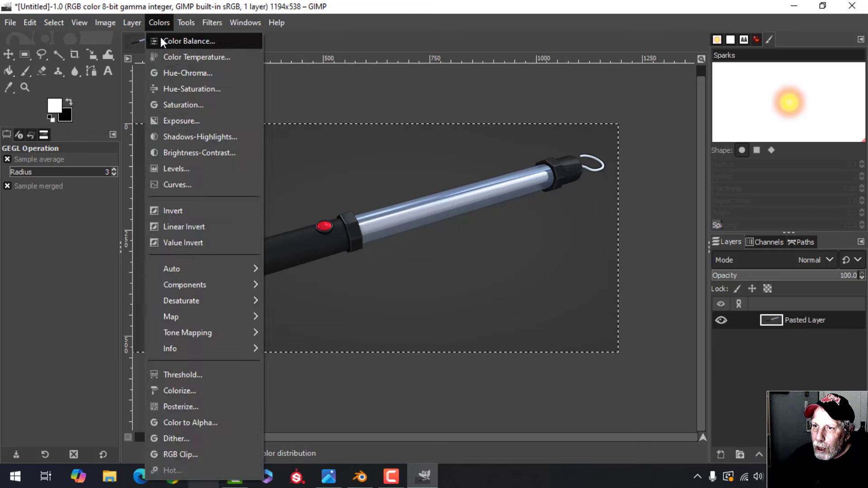
{"action": "left_click", "coordinate": [190, 39]}
{"action": "left_click_drag", "start_coordinate": [680, 225], "coordinate": [674, 221]}
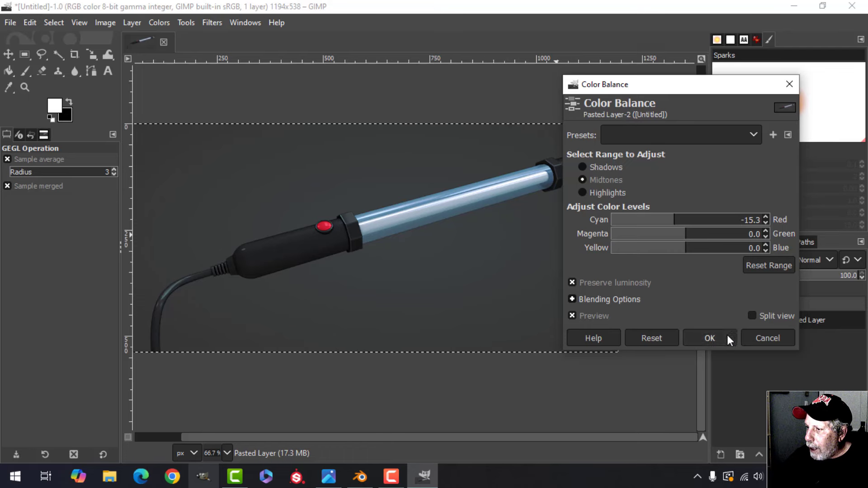
{"action": "left_click", "coordinate": [709, 338]}
Apply Curves on the Value channel, raising input 162 to output 185 and anchoring the darker tones at 68.
{"action": "left_click", "coordinate": [164, 24]}
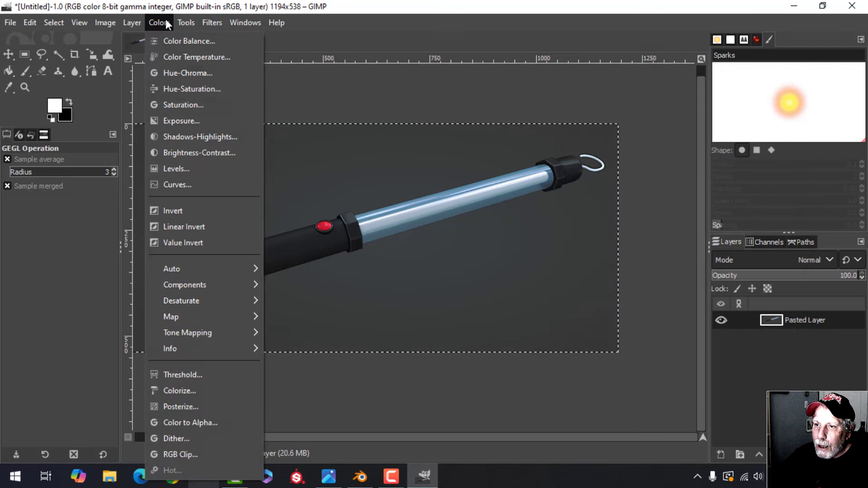
{"action": "left_click", "coordinate": [177, 184]}
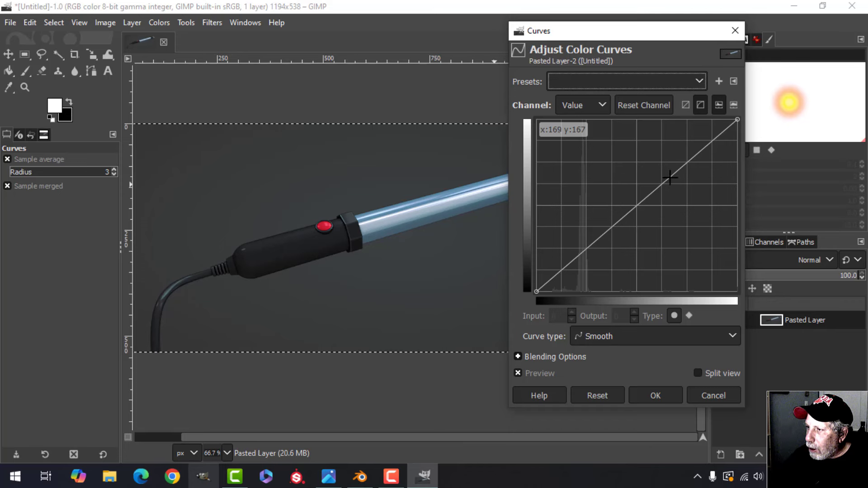
{"action": "left_click_drag", "start_coordinate": [671, 175], "coordinate": [664, 166]}
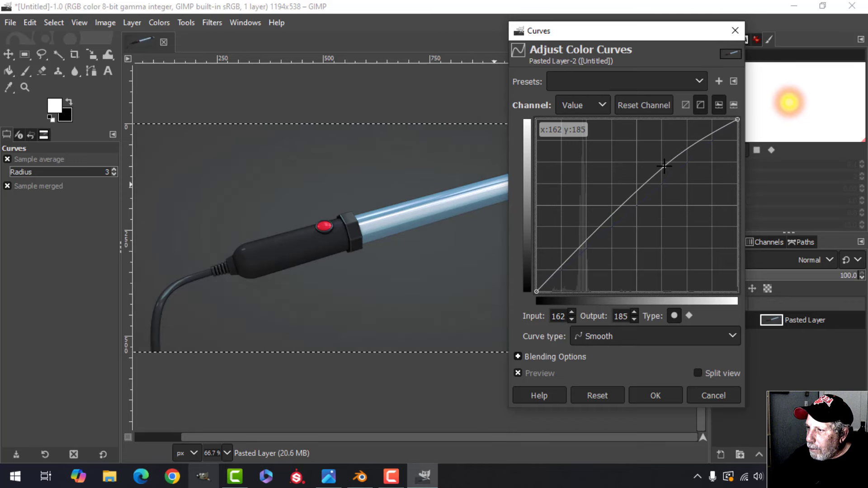
{"action": "left_click", "coordinate": [589, 246]}
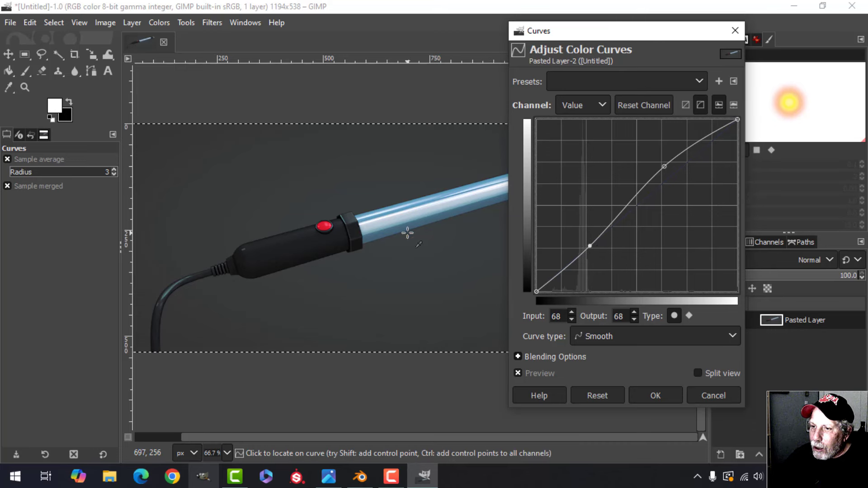
{"action": "left_click", "coordinate": [656, 397]}
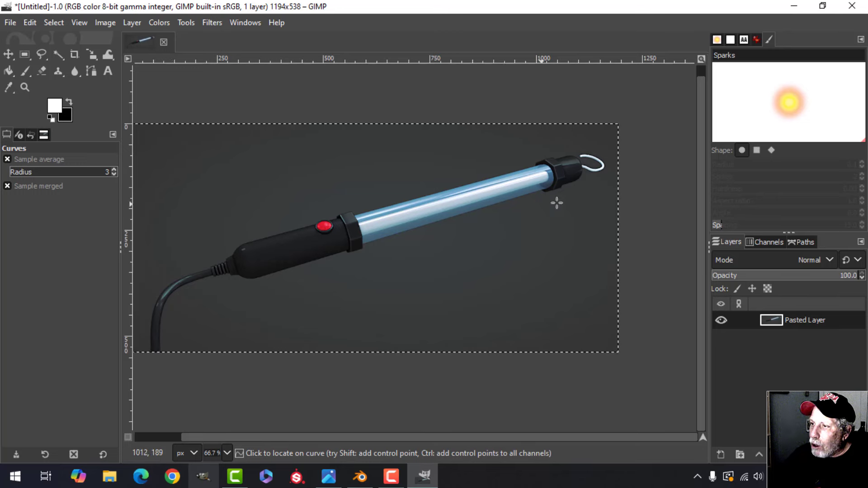
Export the image as VideoPart1.jpg to the LIGHT STICK folder inside 3D RENDERS, and close GIMP without saving the project.
{"action": "left_click", "coordinate": [10, 22]}
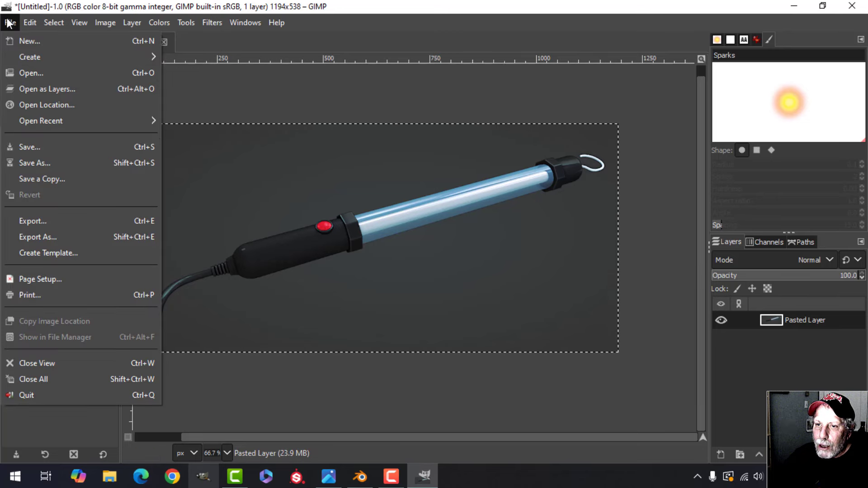
{"action": "left_click", "coordinate": [64, 233]}
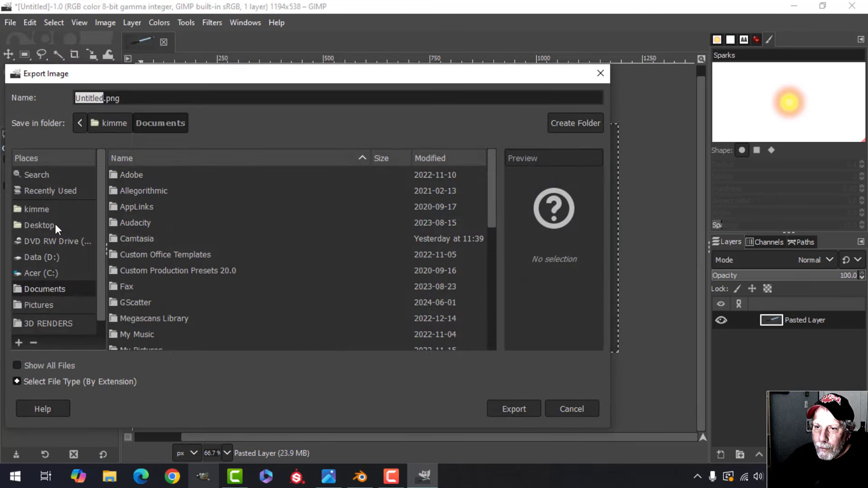
{"action": "left_click", "coordinate": [50, 192]}
{"action": "left_click", "coordinate": [143, 194]}
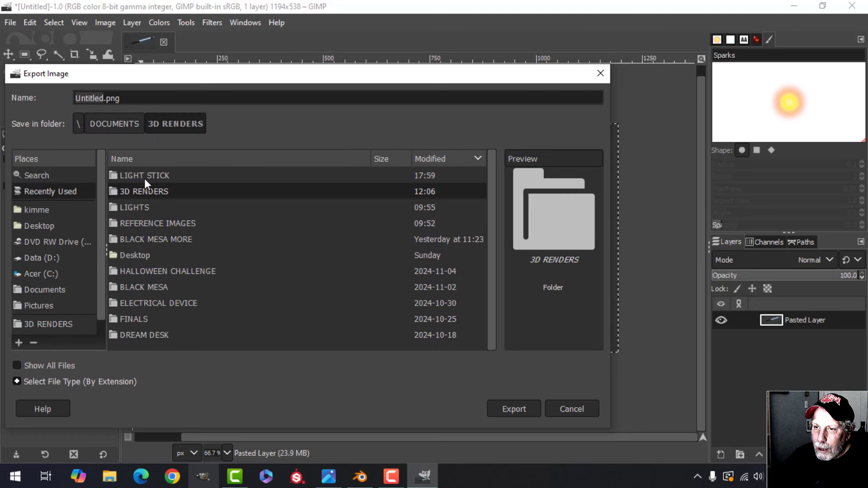
{"action": "double_click", "coordinate": [145, 176]}
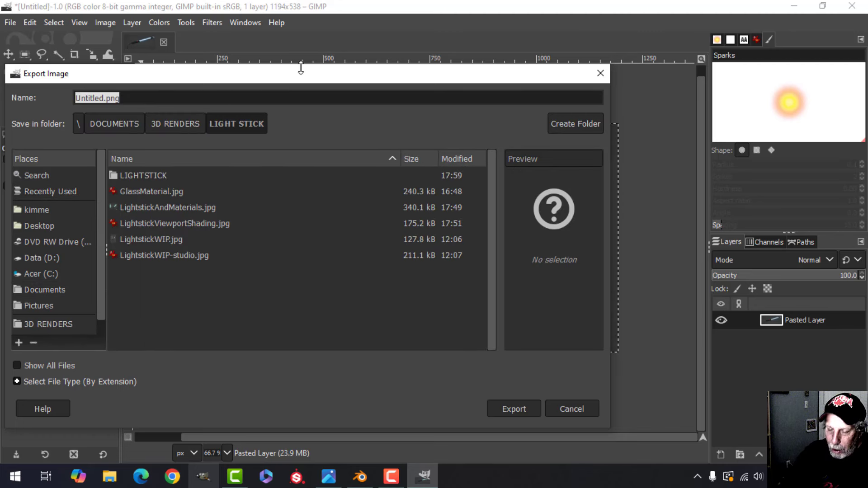
{"action": "type", "text": "VideoPart1.jpg"}
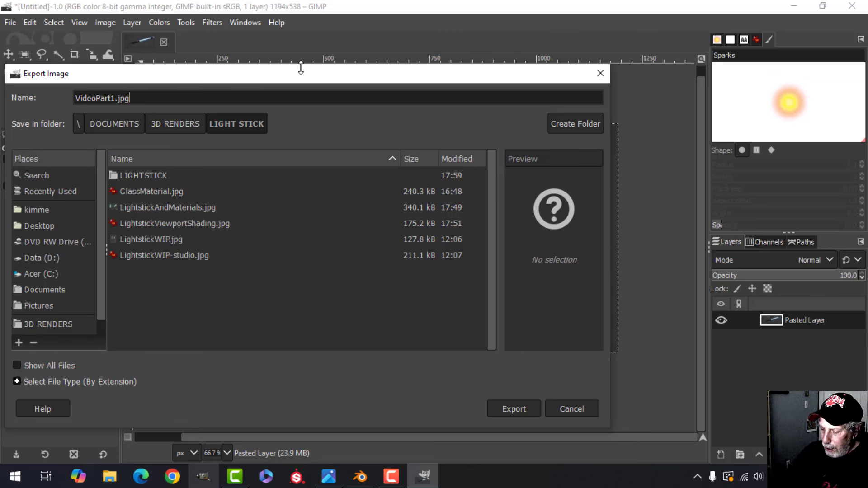
{"action": "key", "text": "Return"}
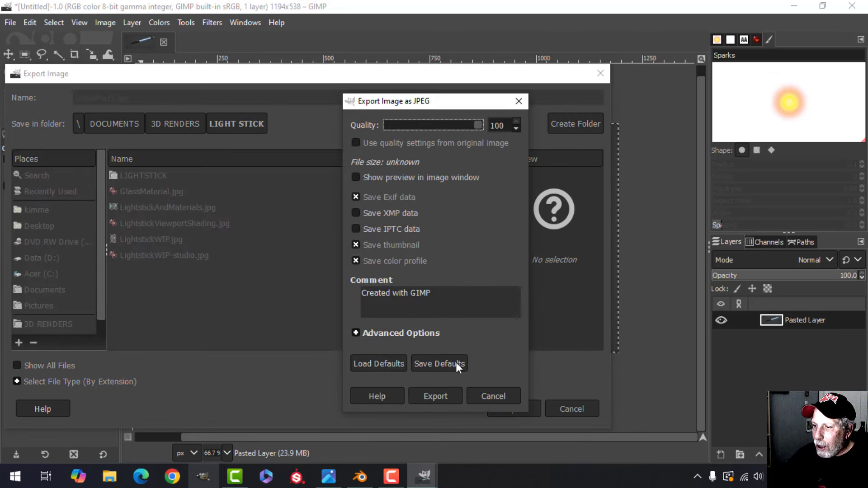
{"action": "left_click", "coordinate": [445, 400]}
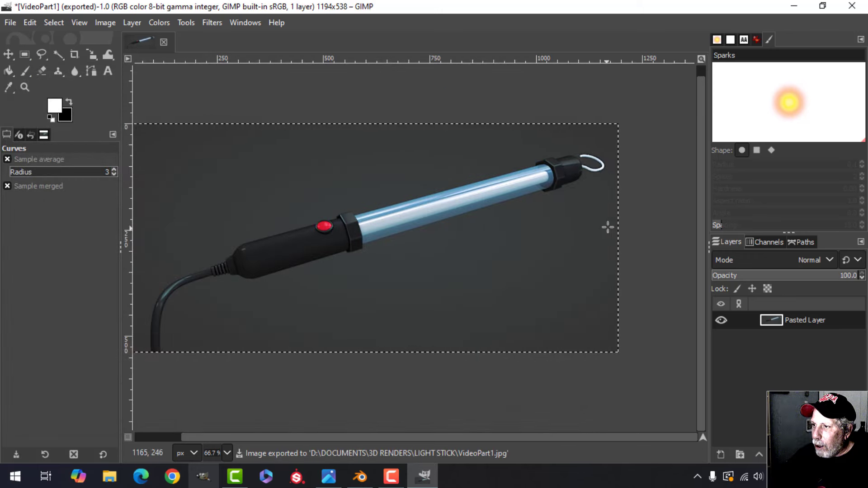
{"action": "left_click", "coordinate": [848, 7]}
{"action": "left_click", "coordinate": [252, 258]}
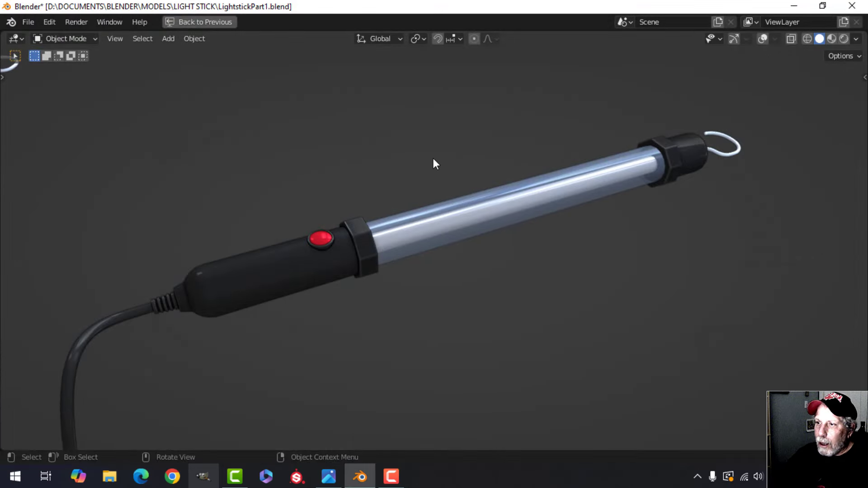
Save LightstickPart1.blend in Blender, and close both Blender and the Slide1.JPG reference image.
{"action": "key", "text": "ctrl+s"}
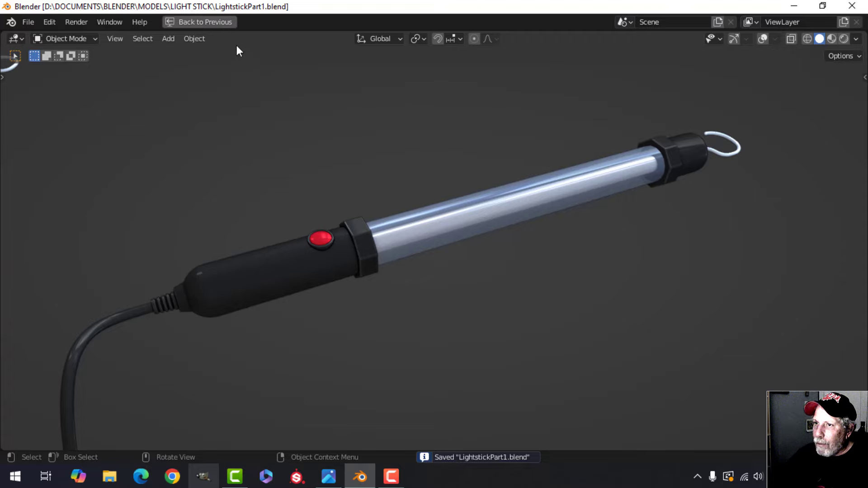
{"action": "left_click", "coordinate": [221, 21]}
{"action": "left_click", "coordinate": [852, 6]}
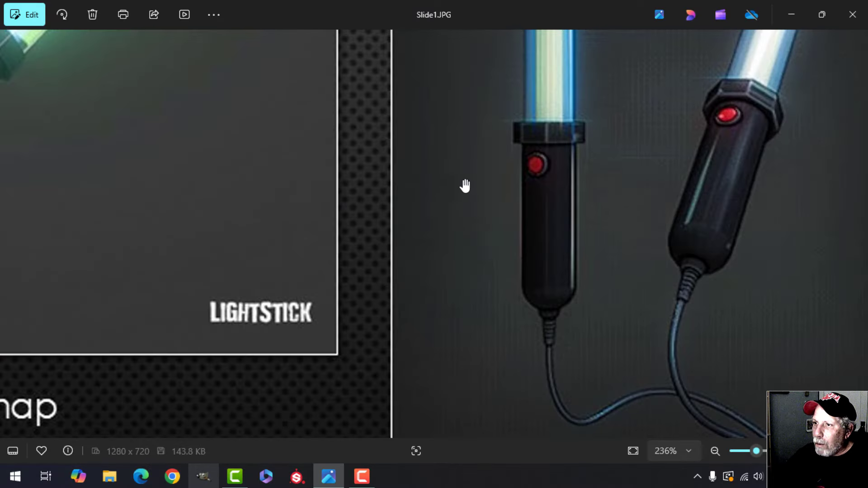
{"action": "left_click", "coordinate": [852, 15]}
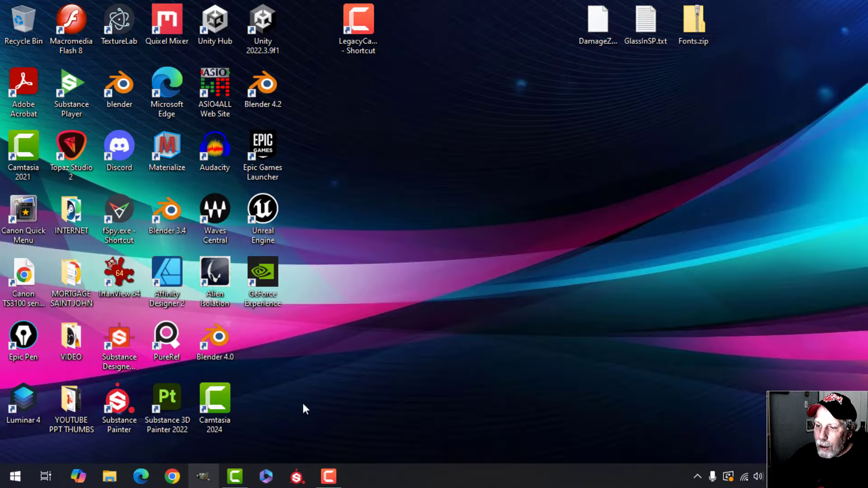
Open the exported VideoPart1.jpg from the LIGHT STICK folder in File Explorer to view it full size.
{"action": "left_click", "coordinate": [109, 476]}
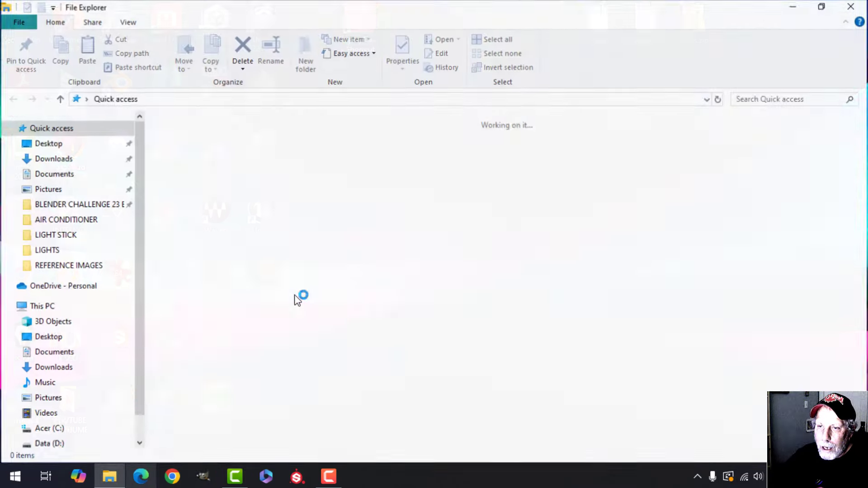
{"action": "left_click", "coordinate": [66, 235]}
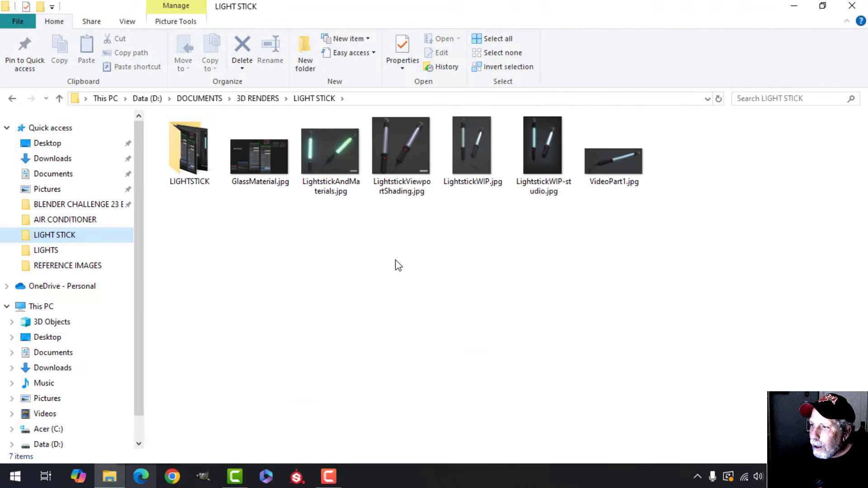
{"action": "left_click", "coordinate": [634, 171]}
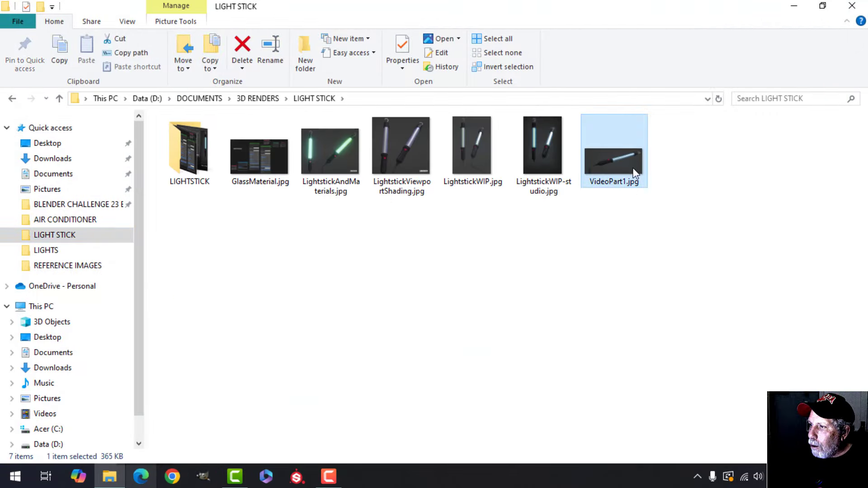
{"action": "left_click", "coordinate": [441, 39]}
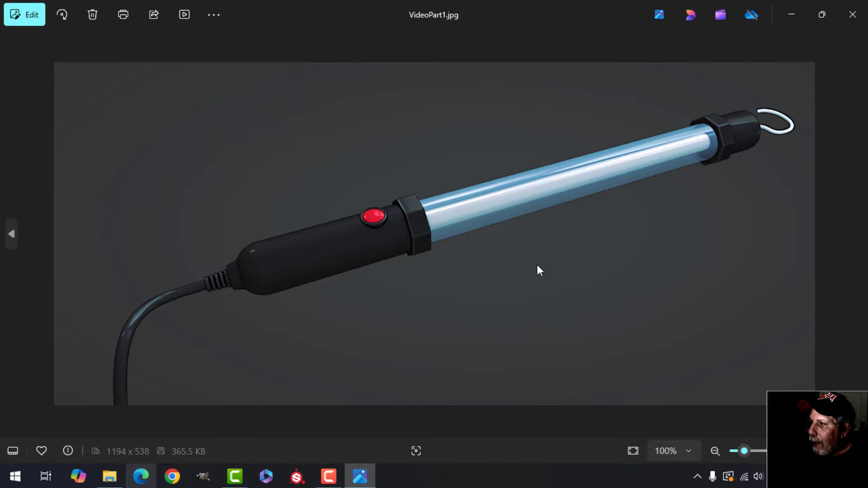